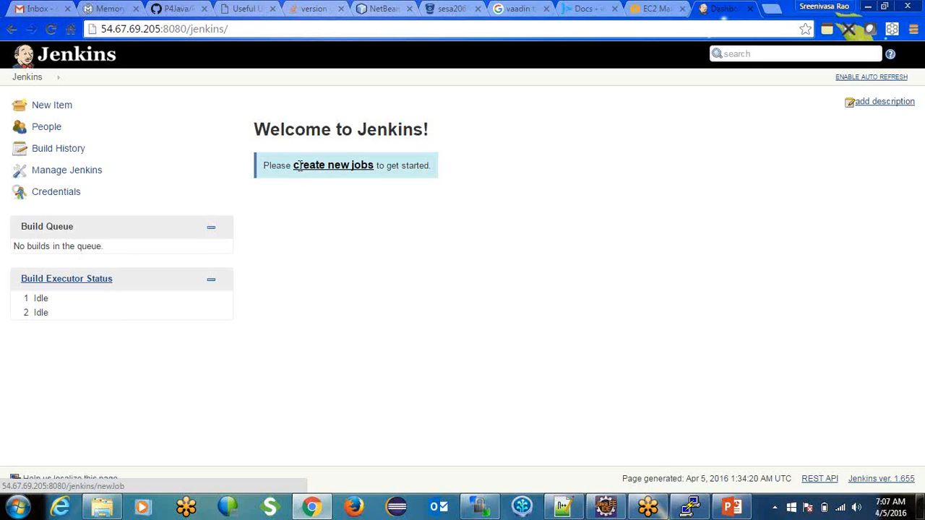
# Open the Configure Global Security page from Manage Jenkins
pyautogui.click(349, 167)
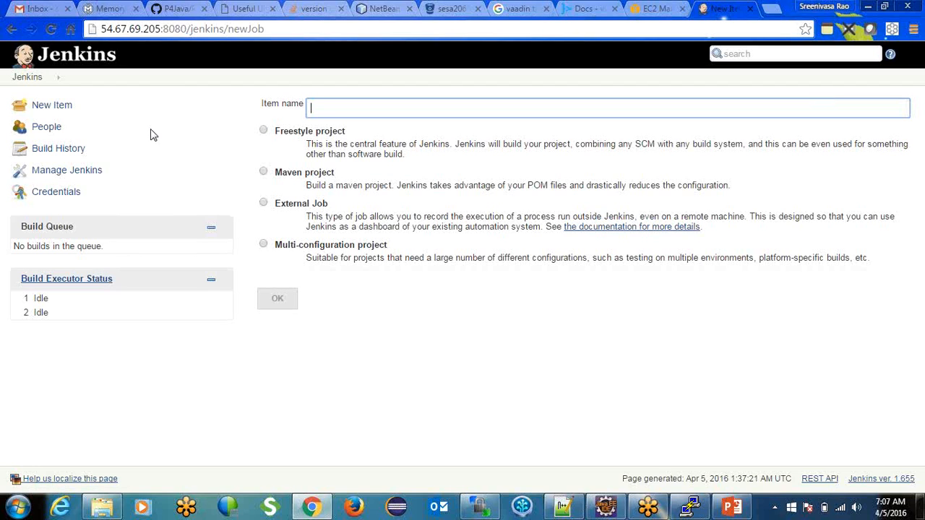
pyautogui.click(28, 78)
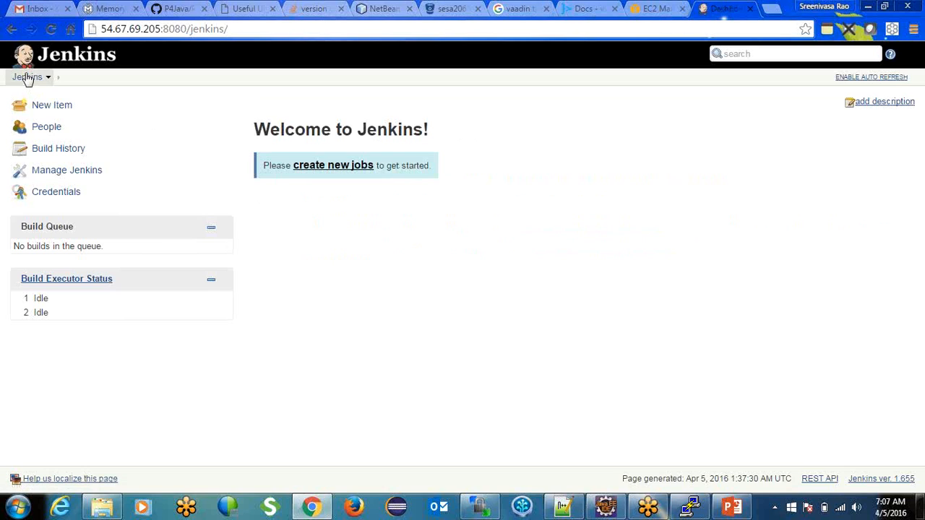
pyautogui.click(54, 171)
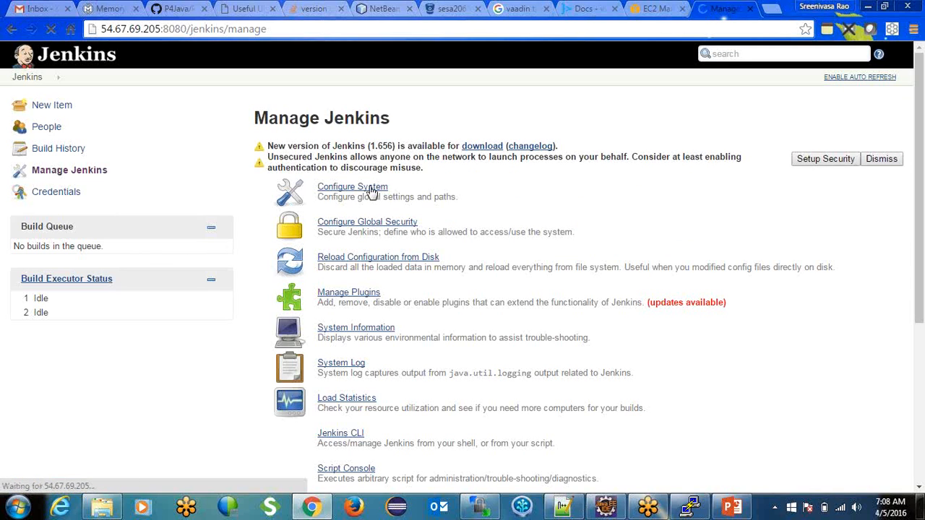
pyautogui.click(664, 10)
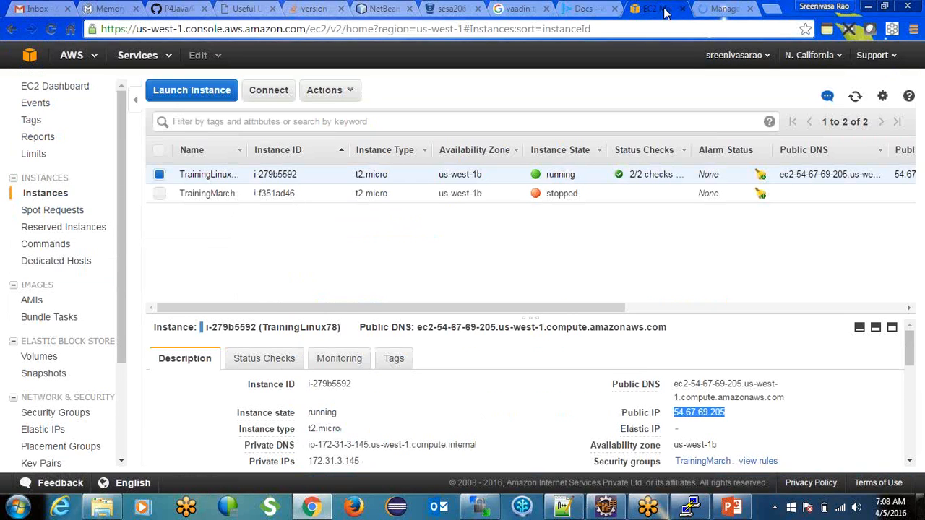
pyautogui.click(723, 11)
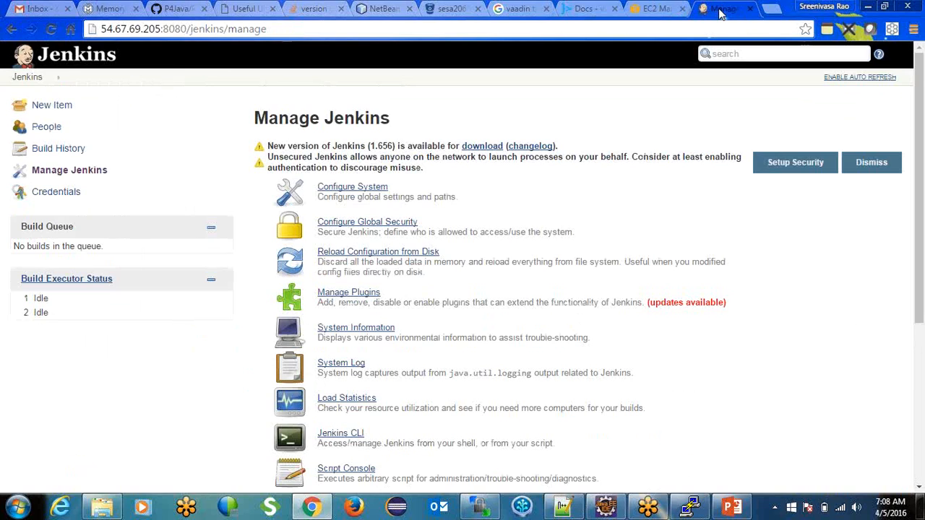
pyautogui.click(370, 226)
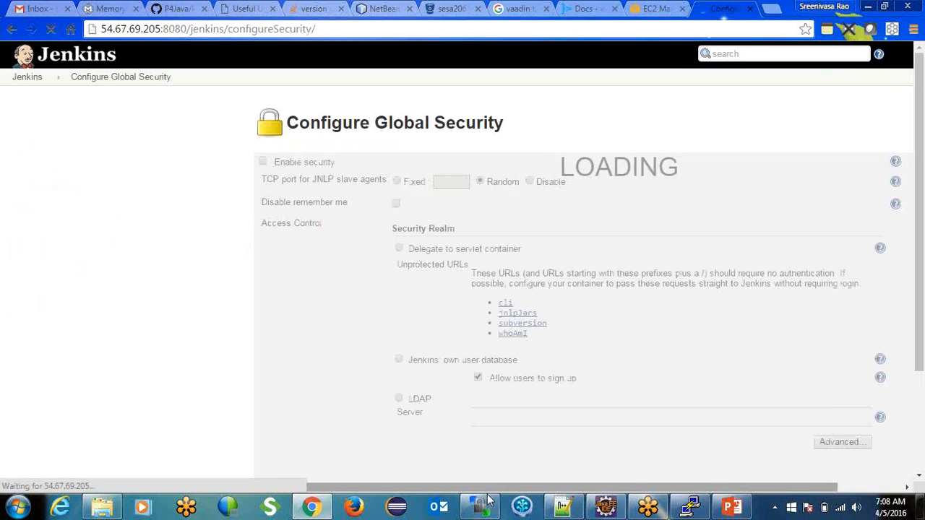
# Open the .jenkins folder on the server and view config.xml in the remote editor
pyautogui.click(483, 508)
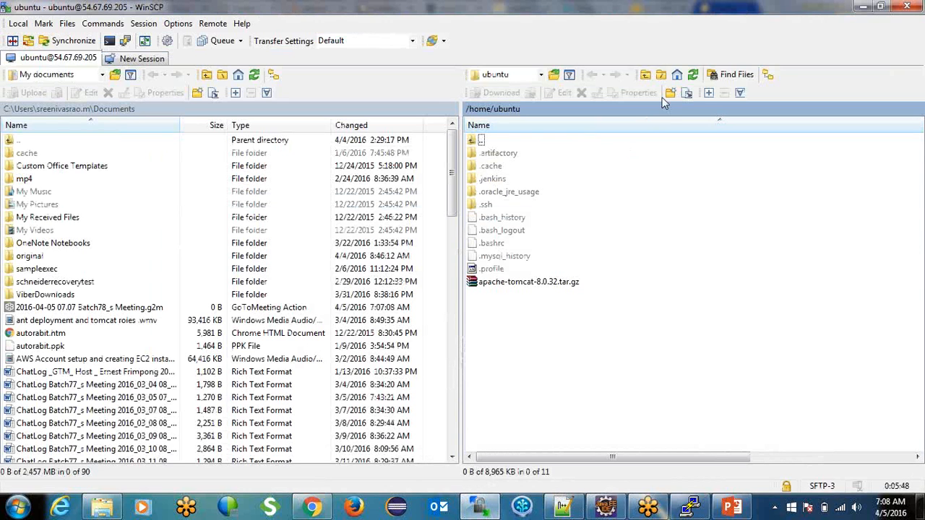
pyautogui.click(692, 76)
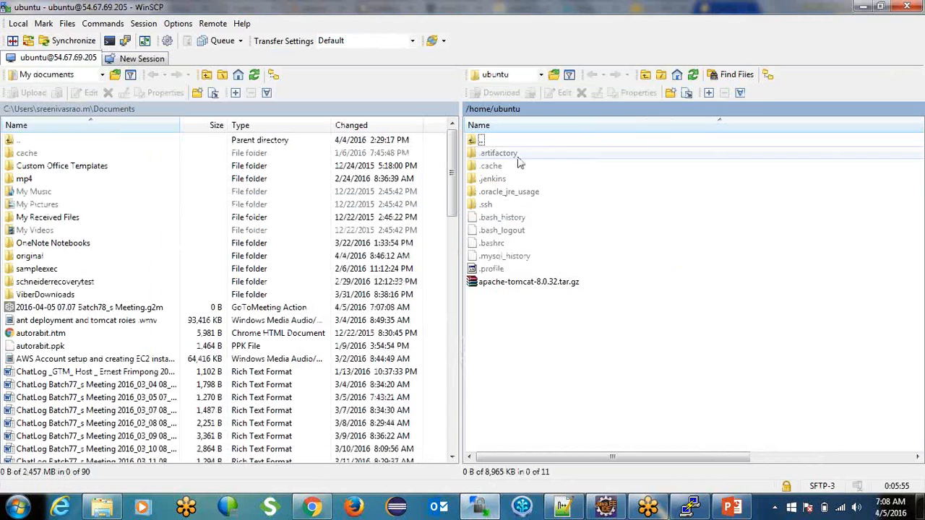
pyautogui.doubleClick(488, 179)
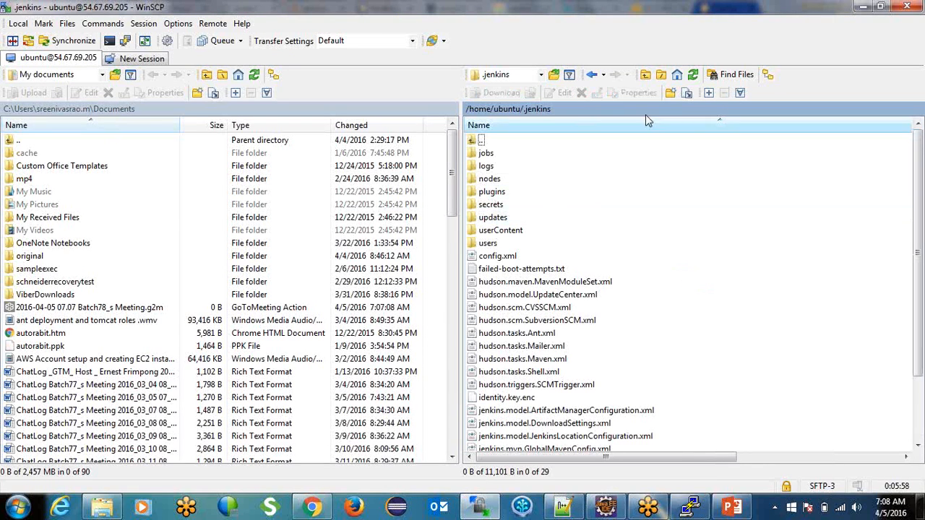
pyautogui.click(692, 74)
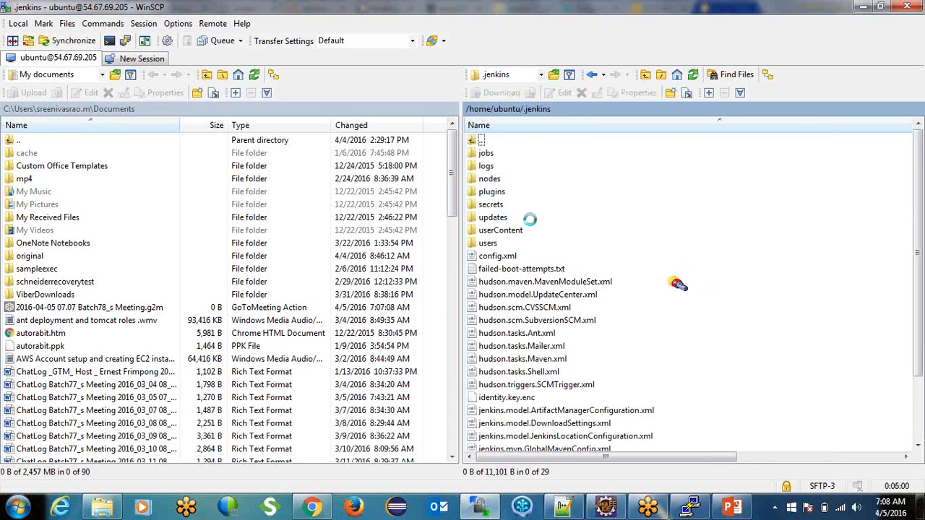
pyautogui.click(498, 258)
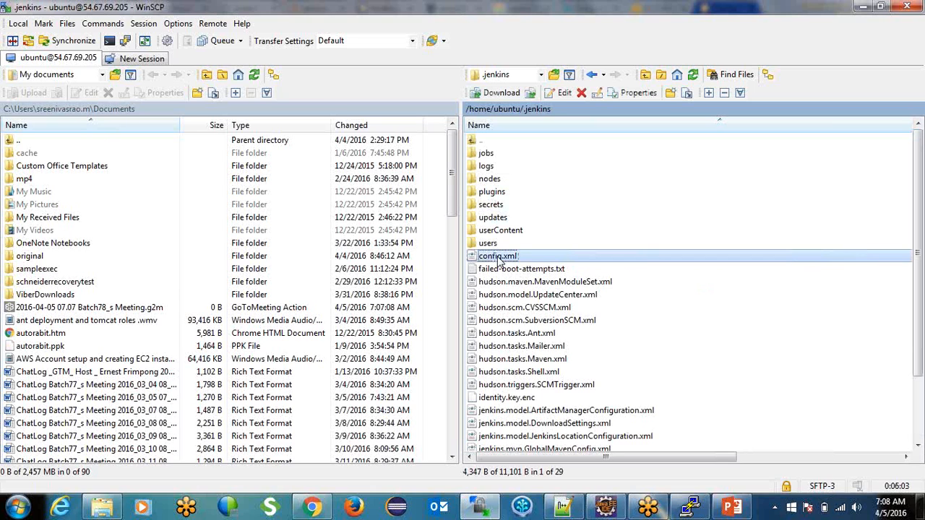
pyautogui.rightClick(626, 254)
pyautogui.click(642, 279)
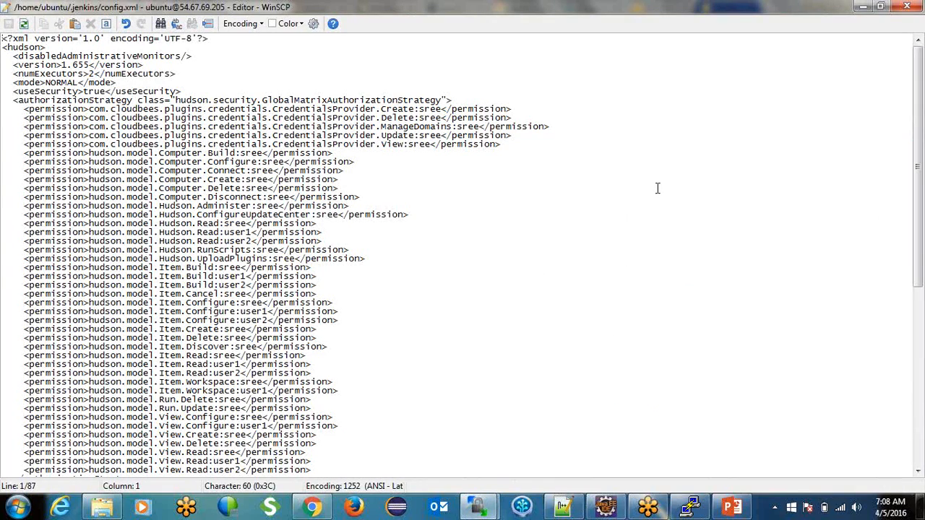
pyautogui.click(912, 6)
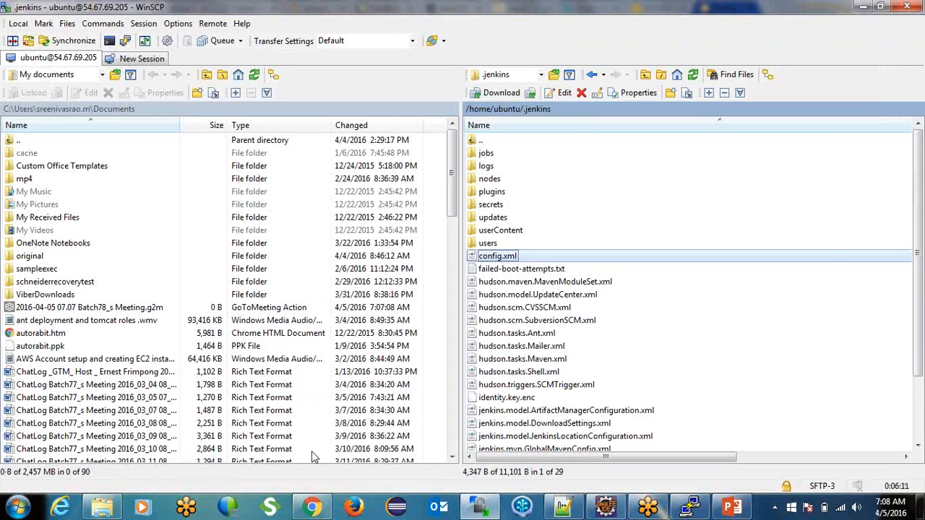
# Apply the Configure Global Security settings and close the Jenkins tab
pyautogui.click(311, 506)
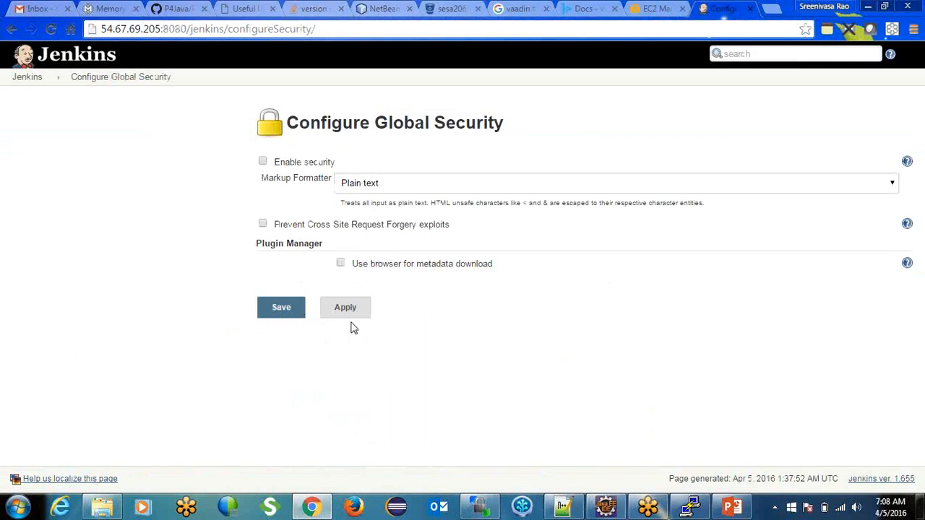
pyautogui.click(347, 309)
pyautogui.click(261, 29)
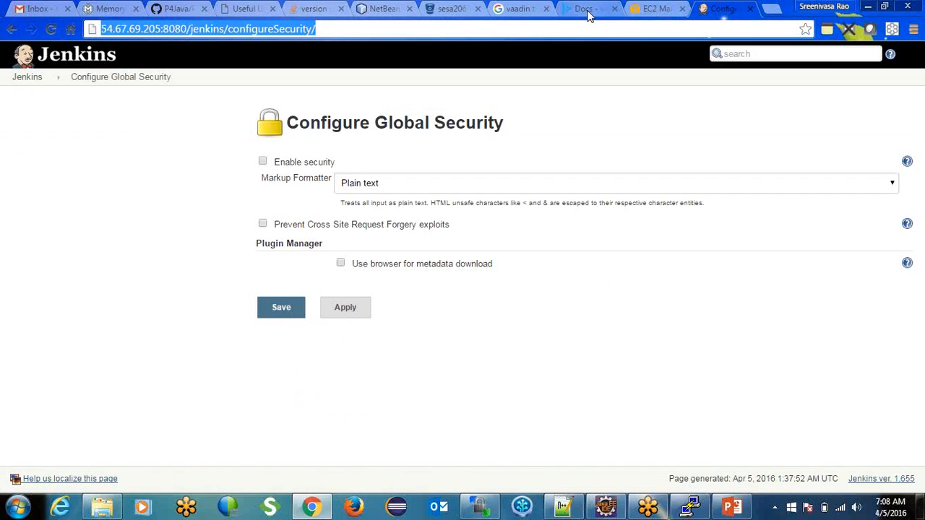
pyautogui.click(226, 29)
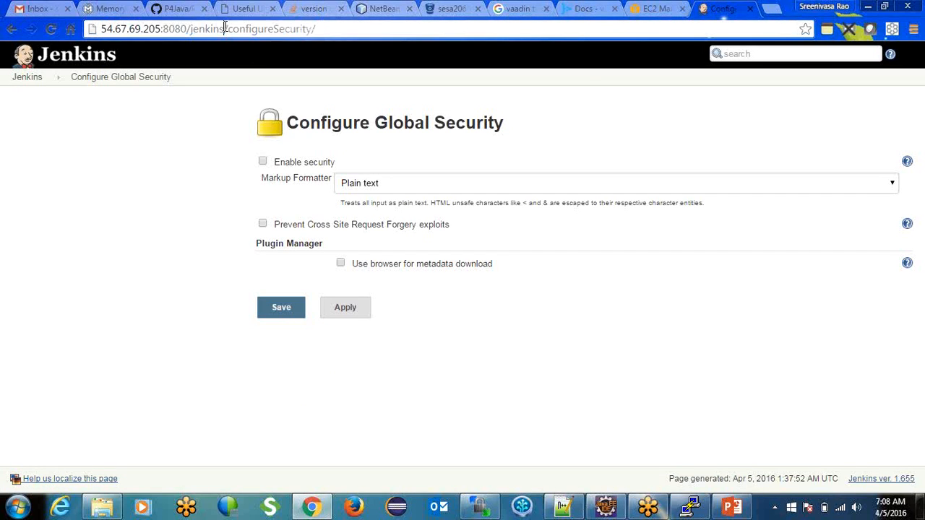
pyautogui.click(751, 9)
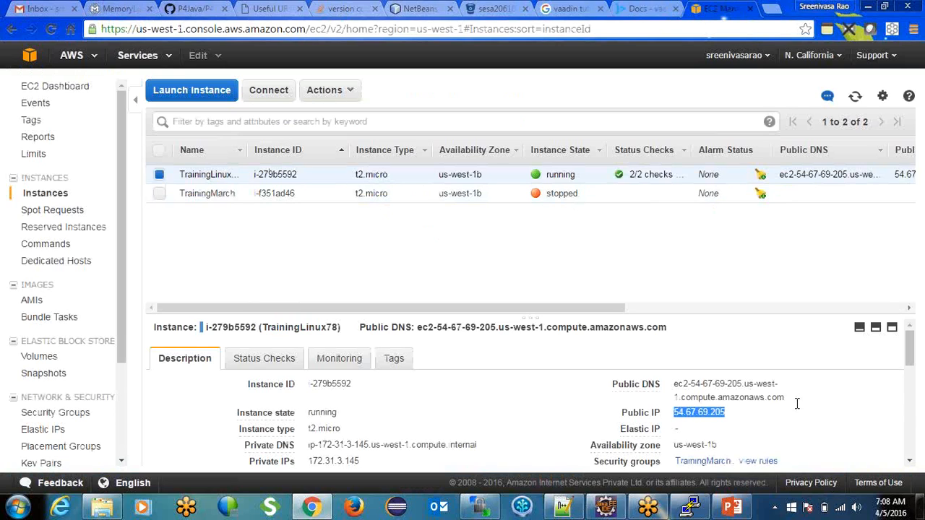
# Copy the instance's public IP and open 54.67.69.205:8080/jenkins in a new incognito window
pyautogui.moveTo(674, 412); pyautogui.dragTo(728, 415)
pyautogui.hotkey('ctrl', 'c')
pyautogui.click(913, 29)
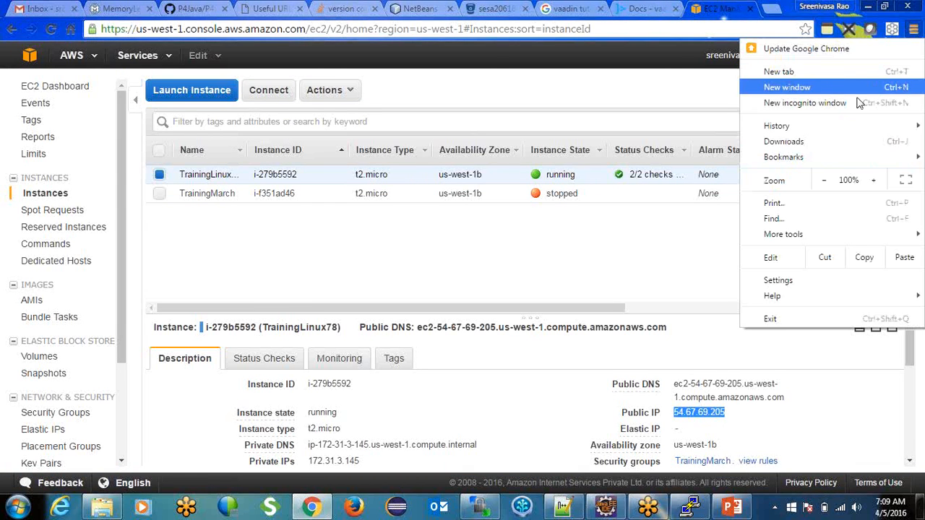
pyautogui.click(858, 104)
pyautogui.hotkey('ctrl', 'v')
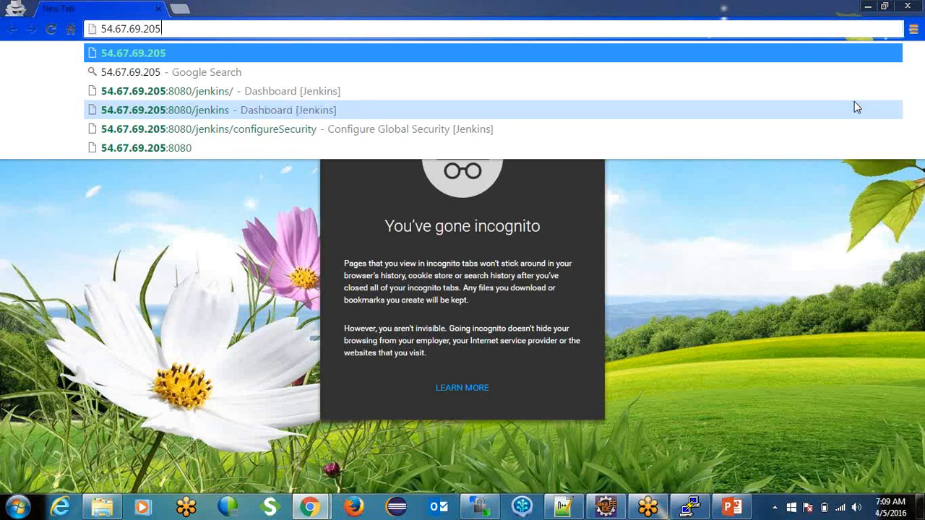
pyautogui.write(':80')
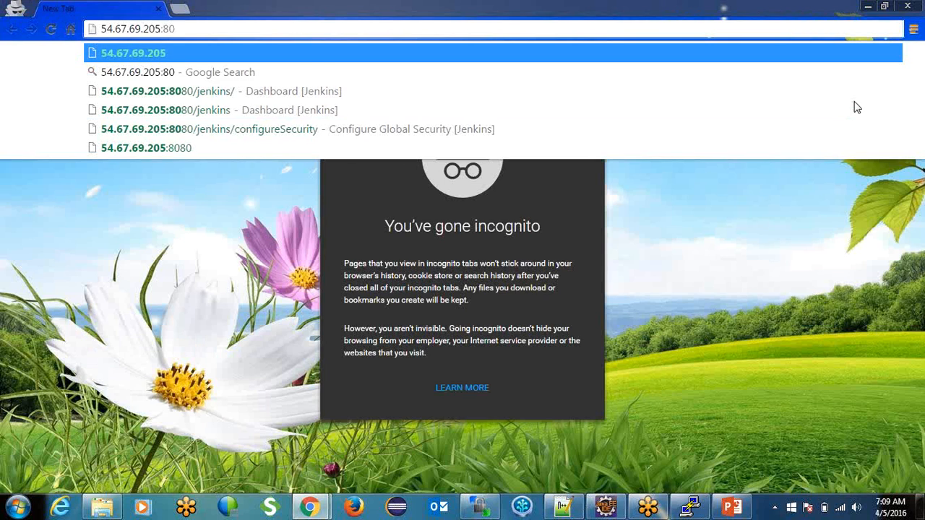
pyautogui.write('80/jenkins')
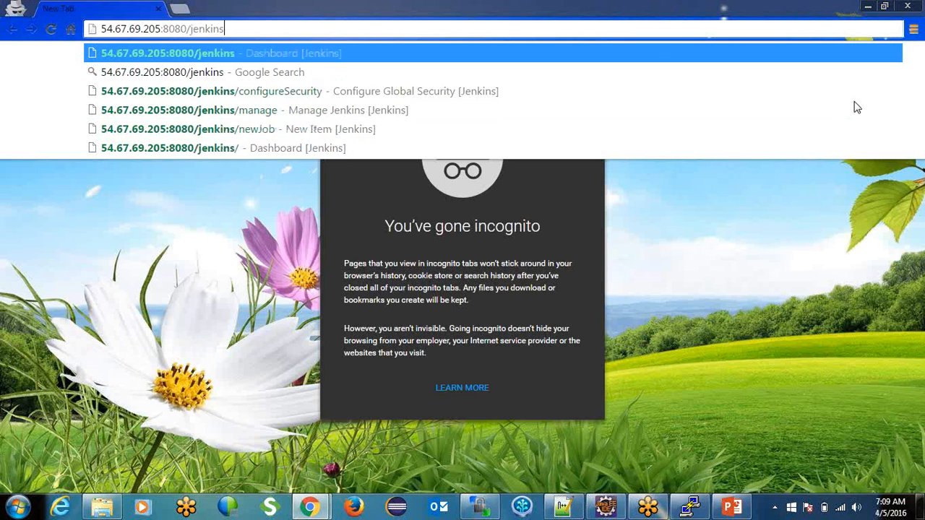
pyautogui.press('Return')
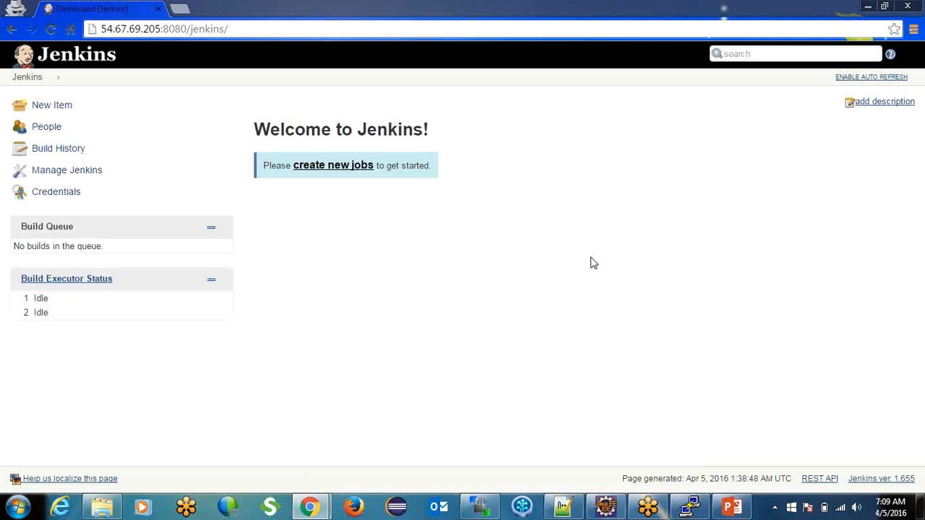
# Reopen config.xml in the remote editor, review it and close it
pyautogui.click(495, 513)
pyautogui.click(506, 258)
pyautogui.rightClick(506, 258)
pyautogui.click(533, 278)
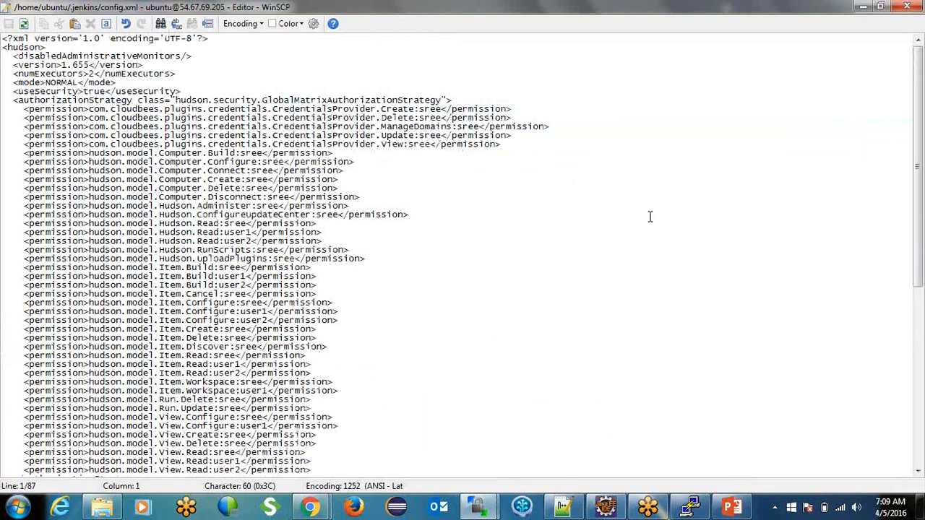
pyautogui.moveTo(920, 108); pyautogui.dragTo(922, 87)
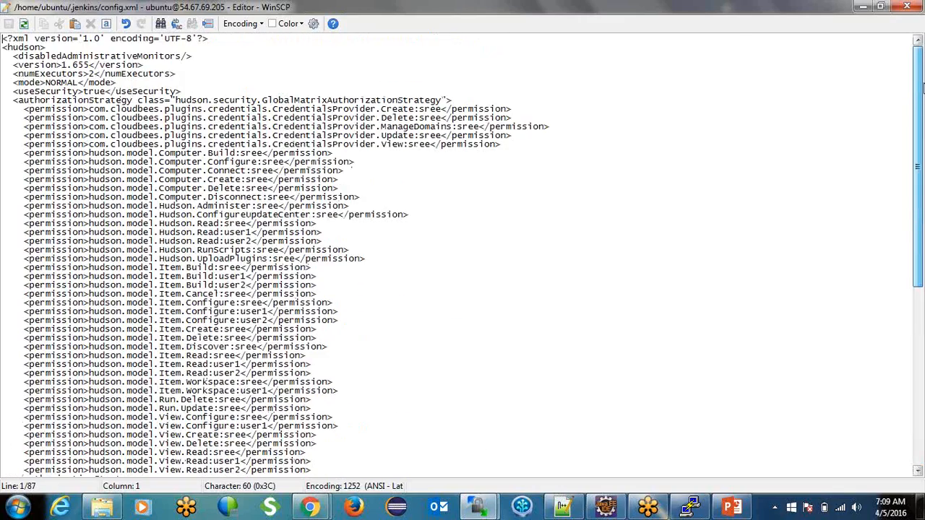
pyautogui.click(909, 9)
# Reload the Jenkins dashboard in the incognito window
pyautogui.click(310, 508)
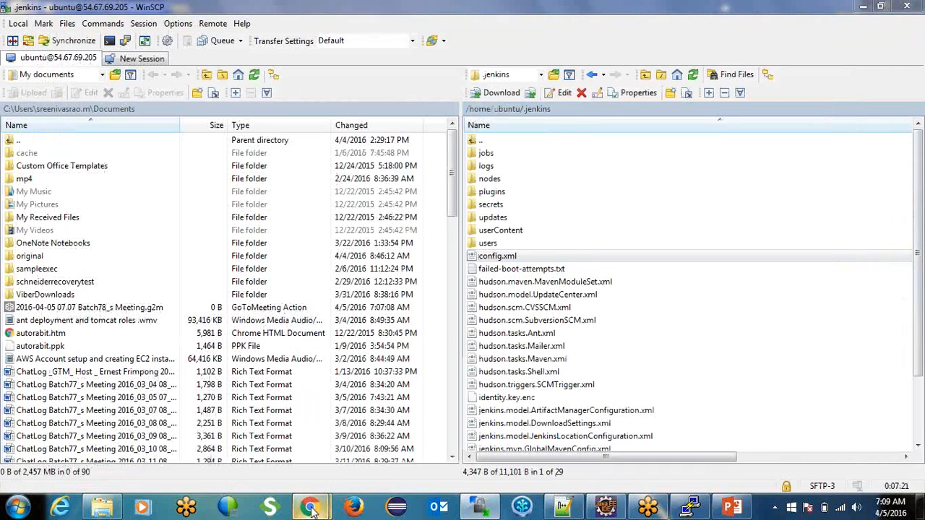
pyautogui.click(413, 440)
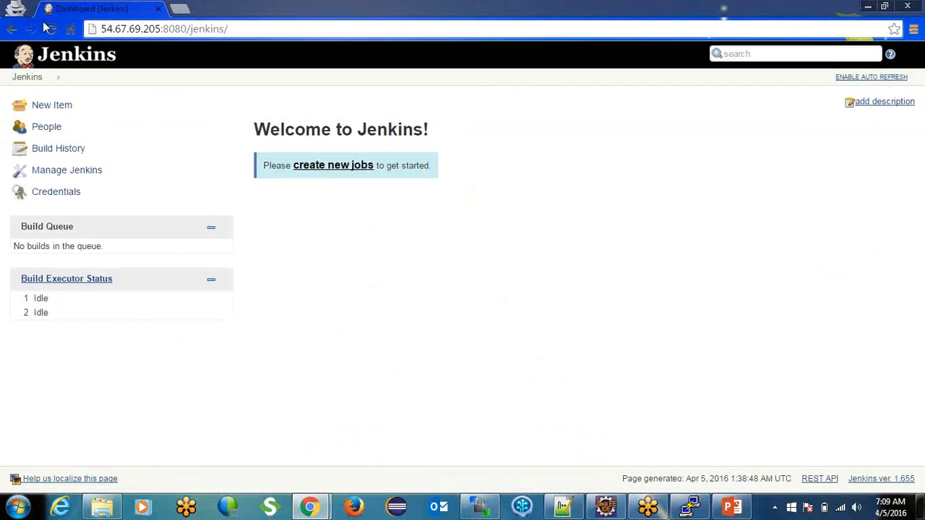
pyautogui.click(50, 30)
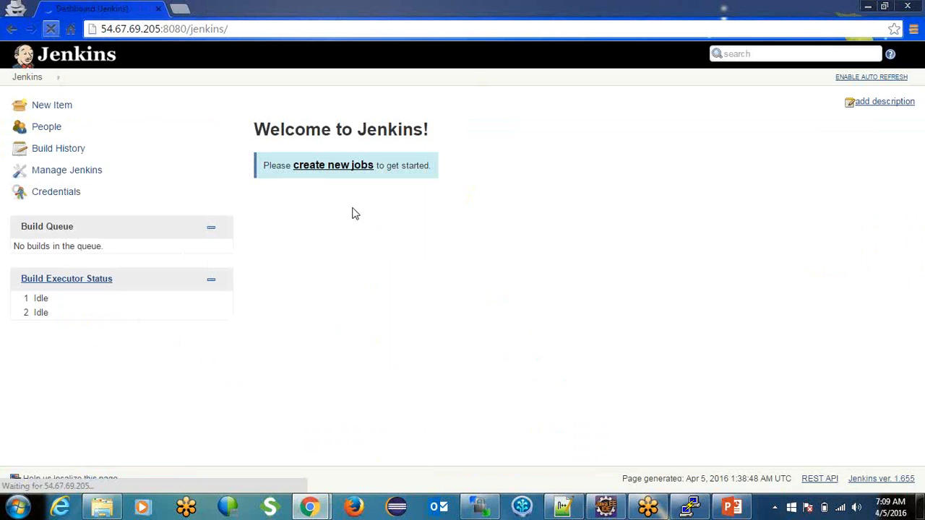
# Restart Tomcat by running ./shutdown.sh and ./startup.sh in the terminal, then reload the Jenkins dashboard
pyautogui.click(691, 508)
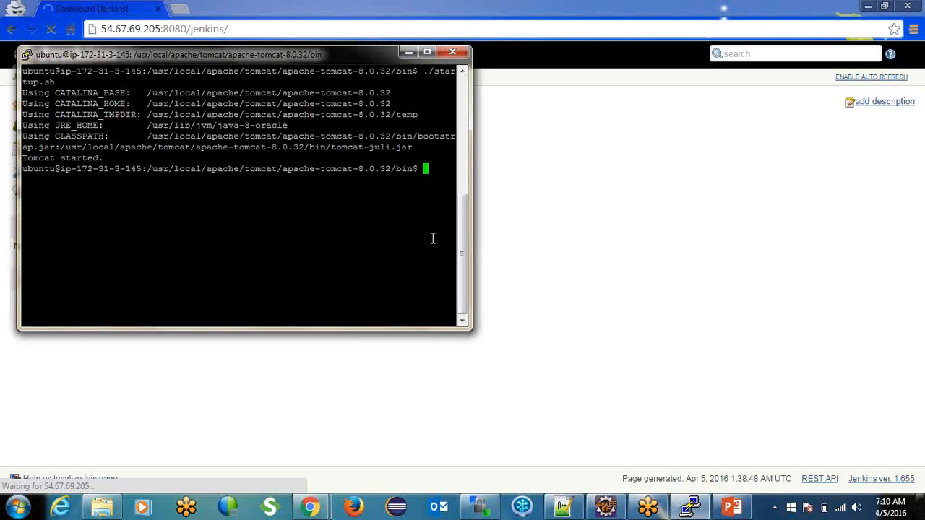
pyautogui.write('clear')
pyautogui.press('Return')
pyautogui.write('./shutdown.sh')
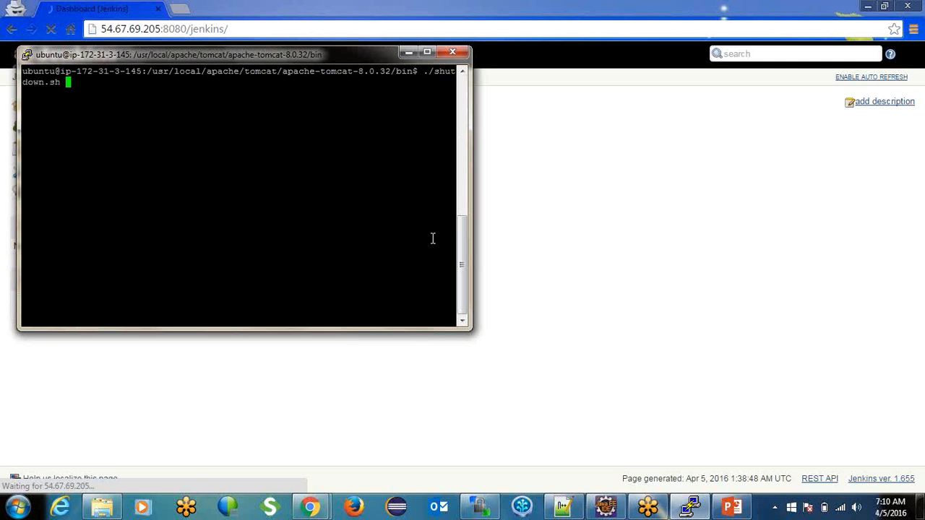
pyautogui.press('Return')
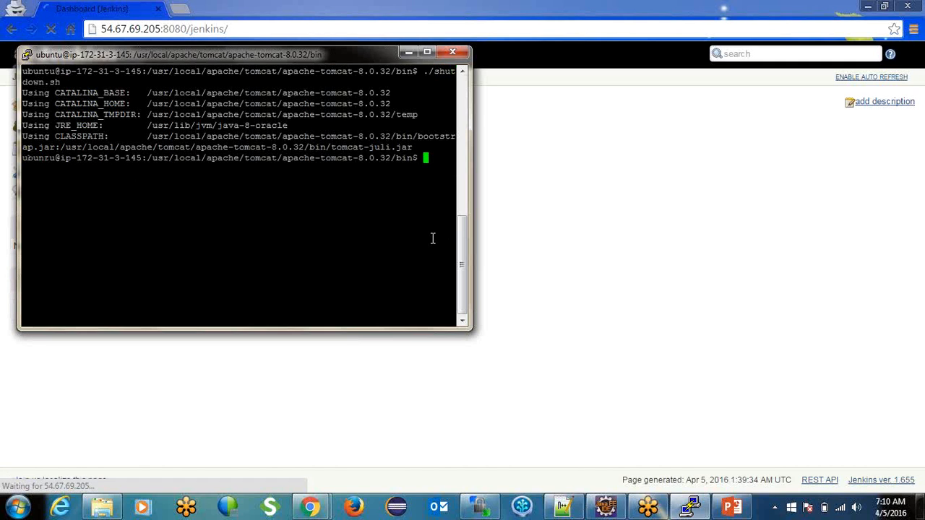
pyautogui.write('./startup.sh')
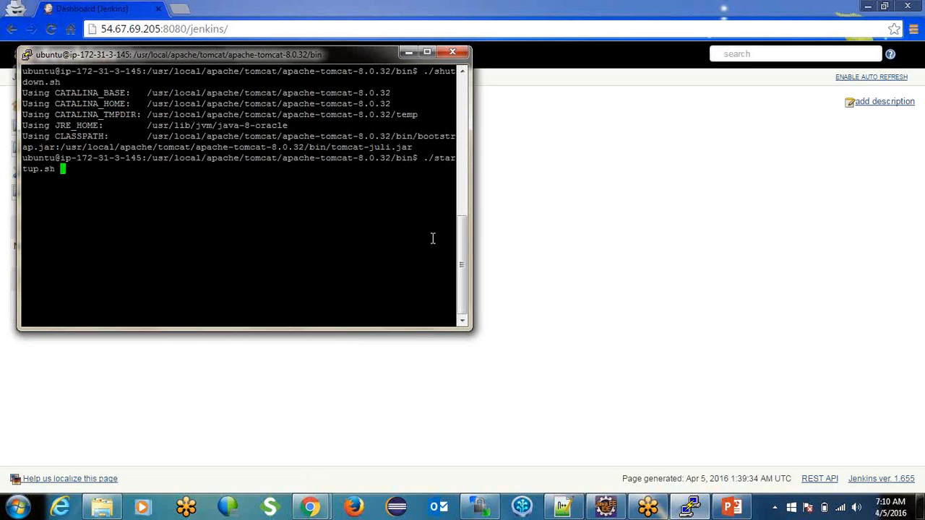
pyautogui.press('Return')
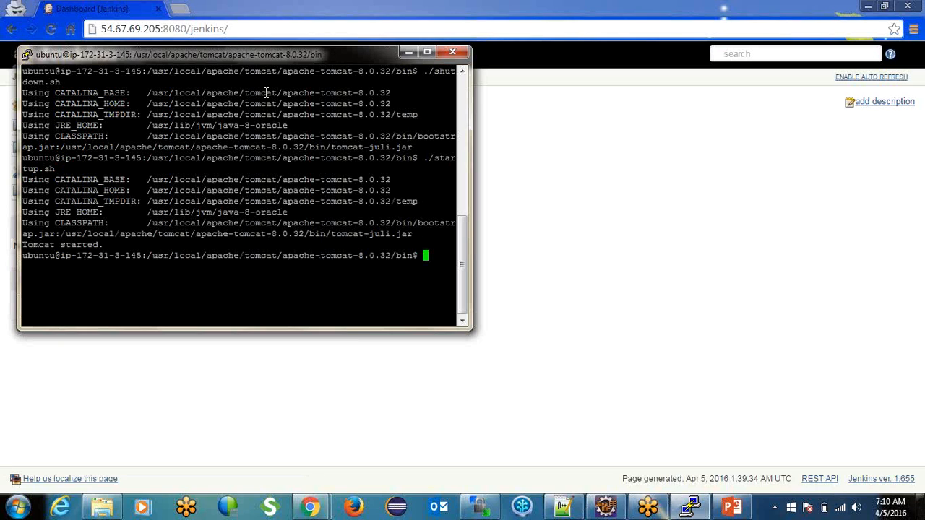
pyautogui.click(50, 30)
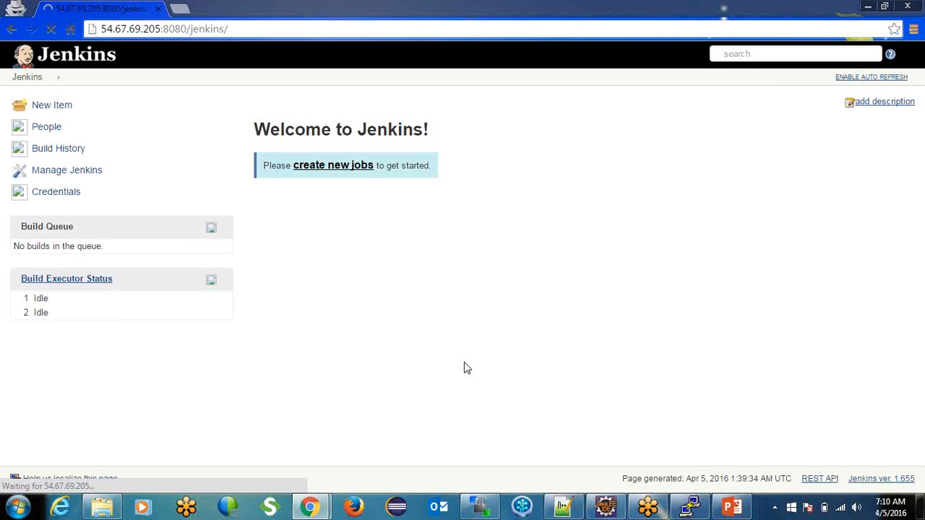
# Open the logs folder inside .jenkins on the server
pyautogui.click(483, 508)
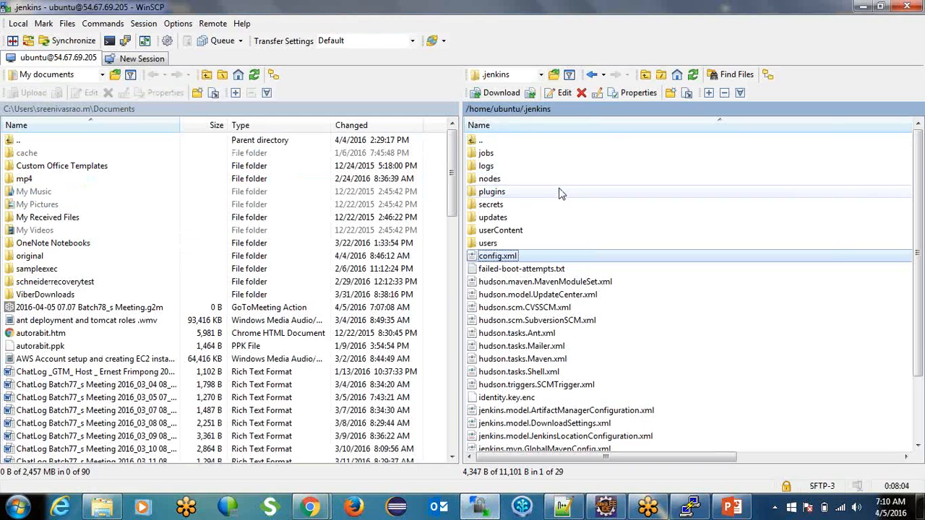
pyautogui.doubleClick(486, 167)
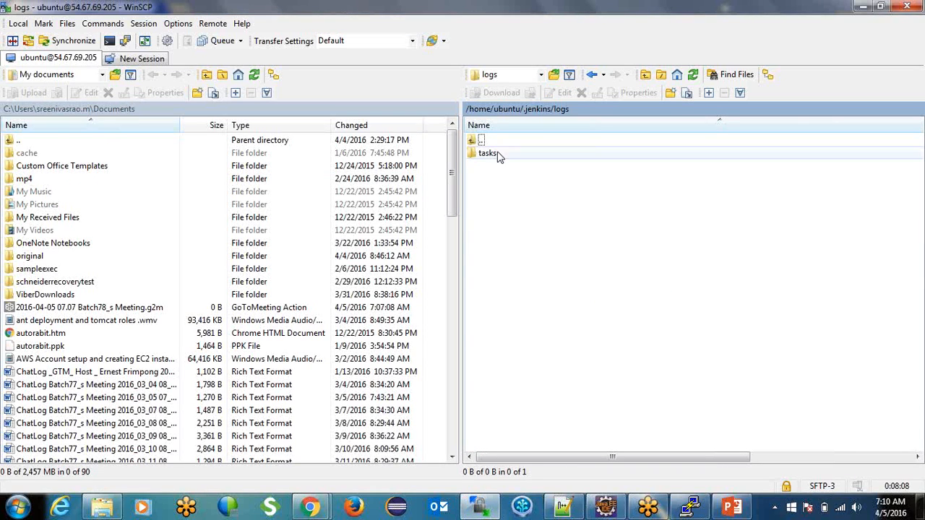
# Open the tasks folder inside the Jenkins logs and return to the .jenkins folder
pyautogui.doubleClick(490, 154)
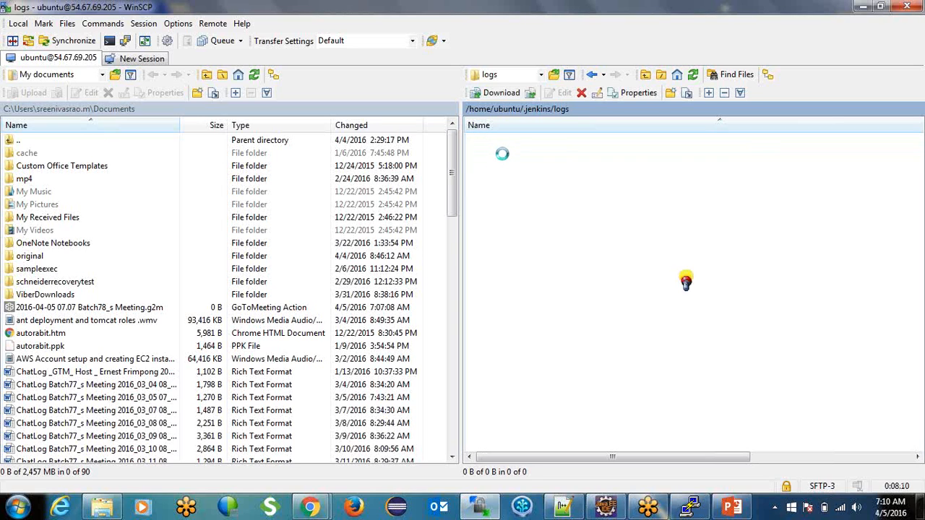
pyautogui.click(542, 110)
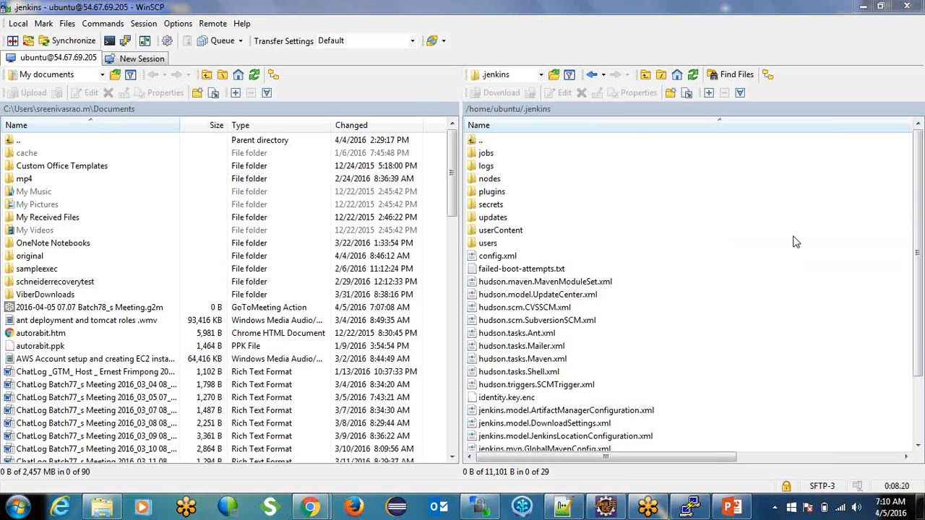
# Switch to the browser and log in to Jenkins with the user's username and password
pyautogui.hotkey('alt', 'Tab')
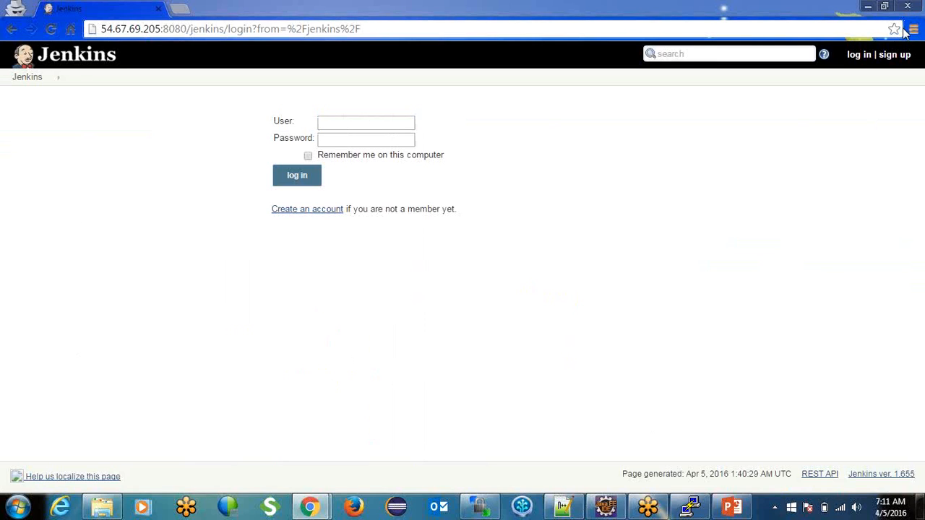
pyautogui.click(345, 124)
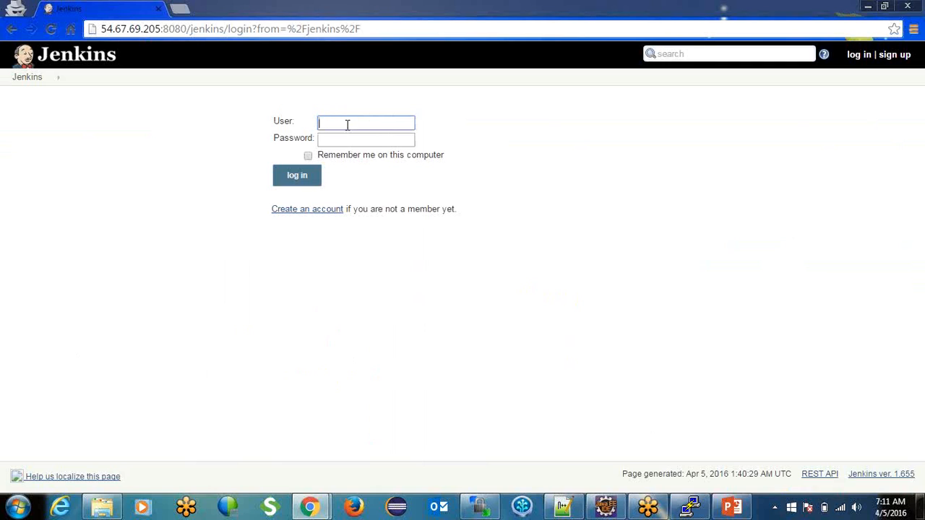
pyautogui.press('Tab')
pyautogui.press('BackSpace')
pyautogui.press('BackSpace')
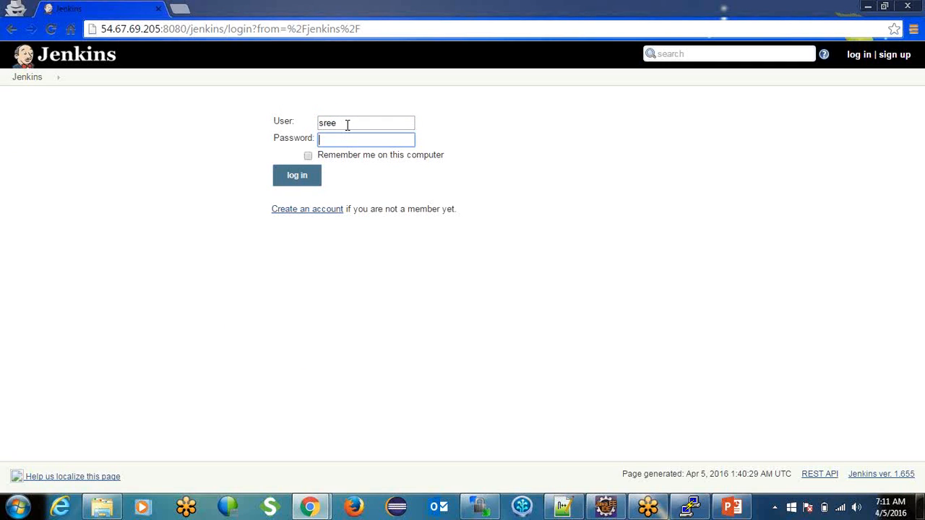
pyautogui.press('Return')
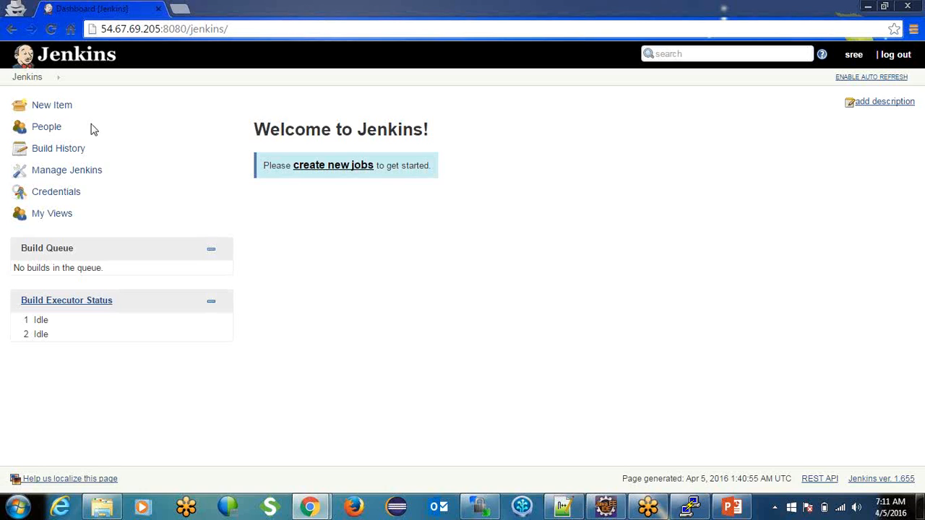
# Create a new freestyle project named ConnectFourAnt
pyautogui.click(63, 110)
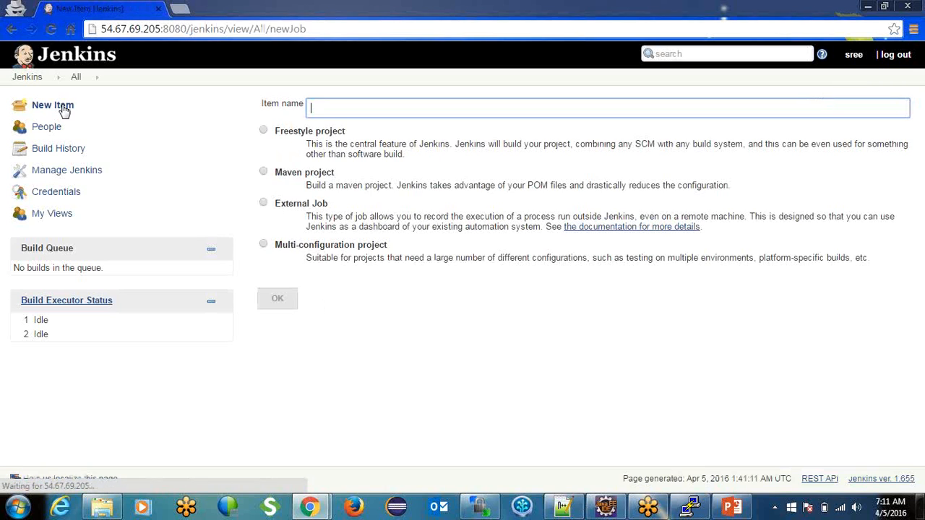
pyautogui.click(334, 109)
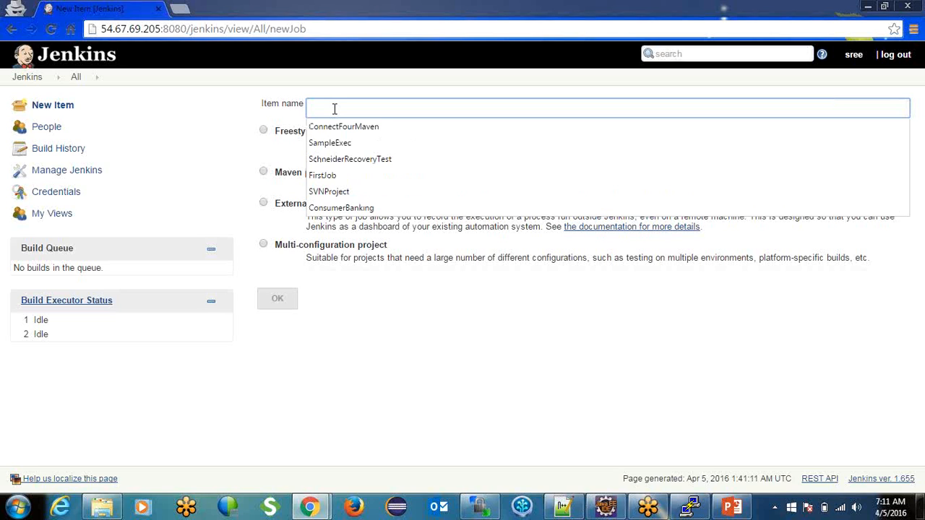
pyautogui.write('C')
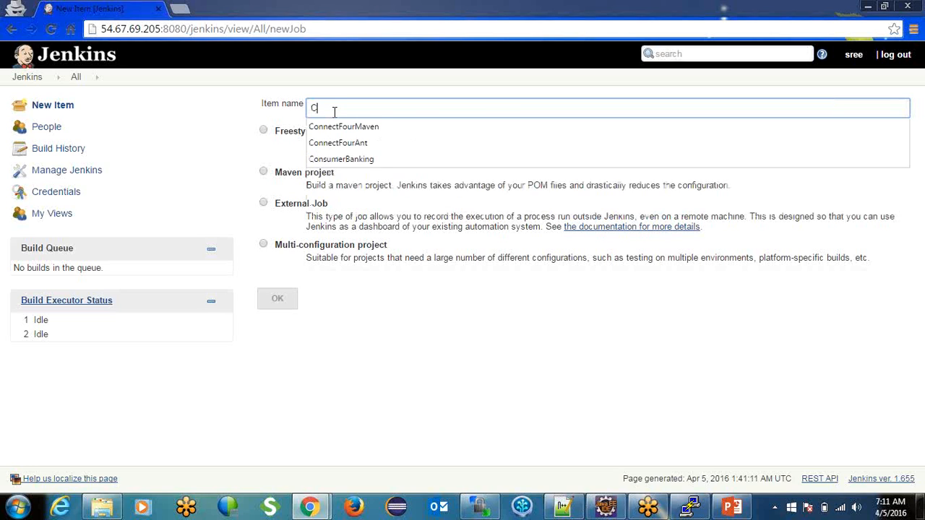
pyautogui.write('onnec')
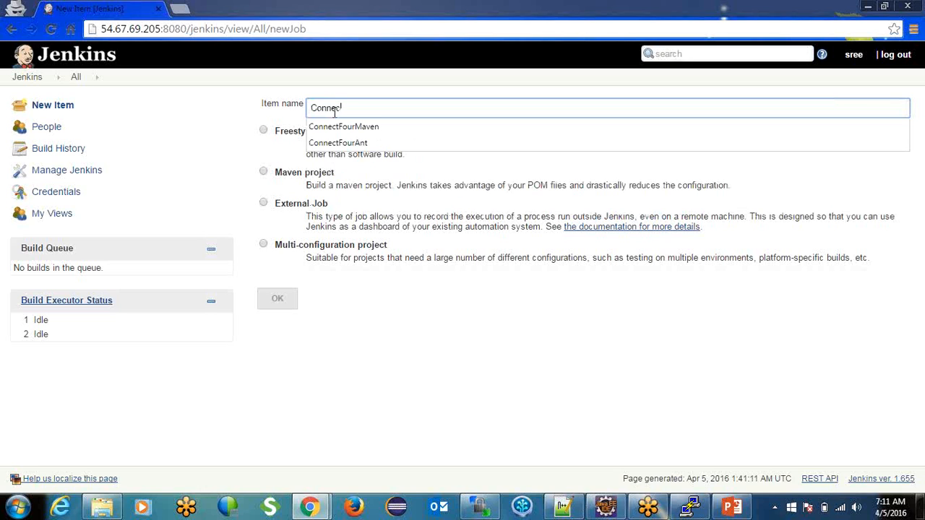
pyautogui.click(338, 142)
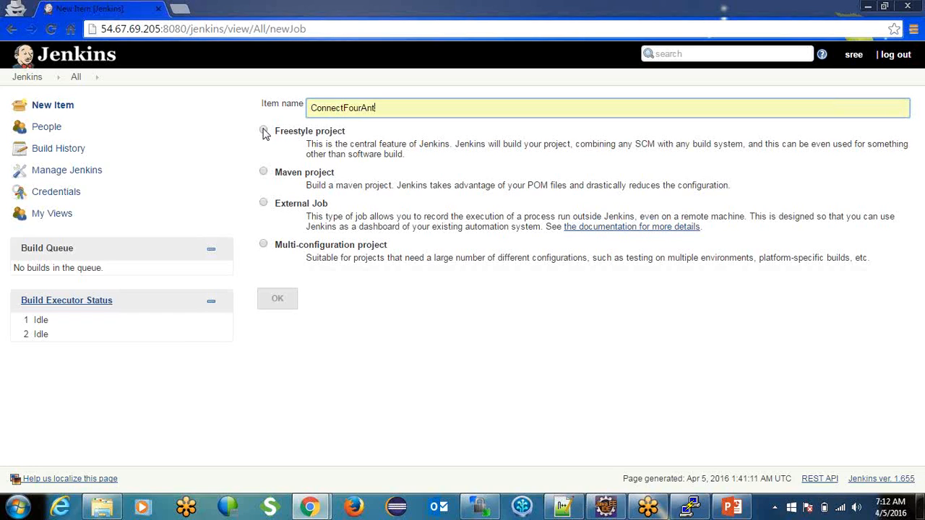
pyautogui.click(264, 130)
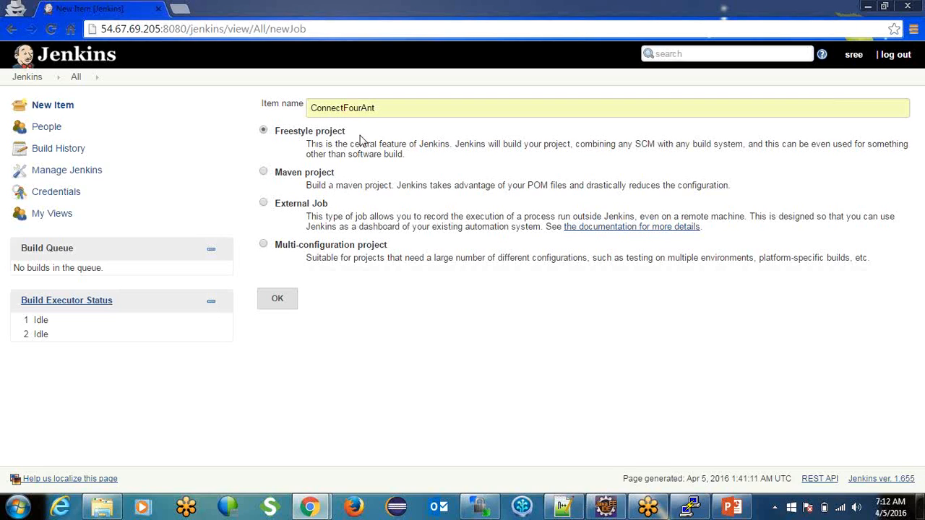
pyautogui.click(281, 303)
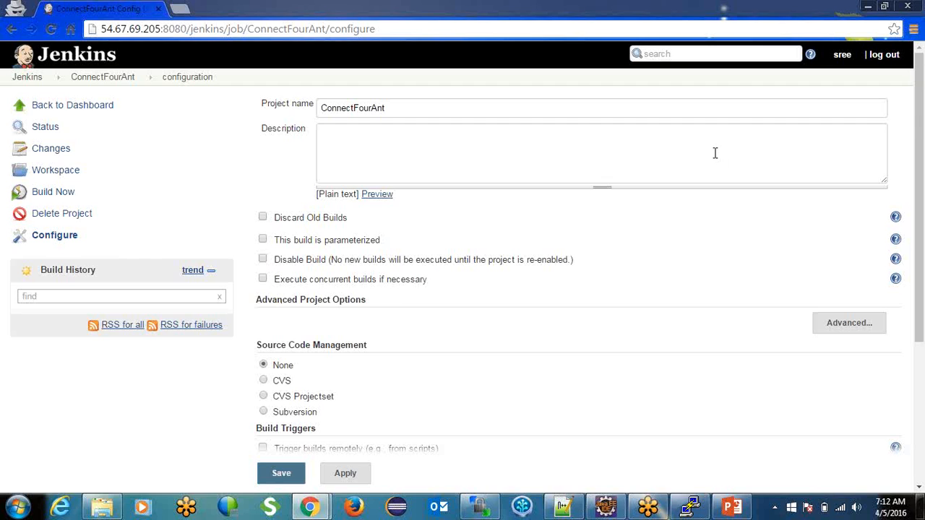
# Enable Discard Old Builds with the Log Rotation strategy, keeping builds 30 days and at most 100 builds
pyautogui.moveTo(921, 107); pyautogui.dragTo(920, 109)
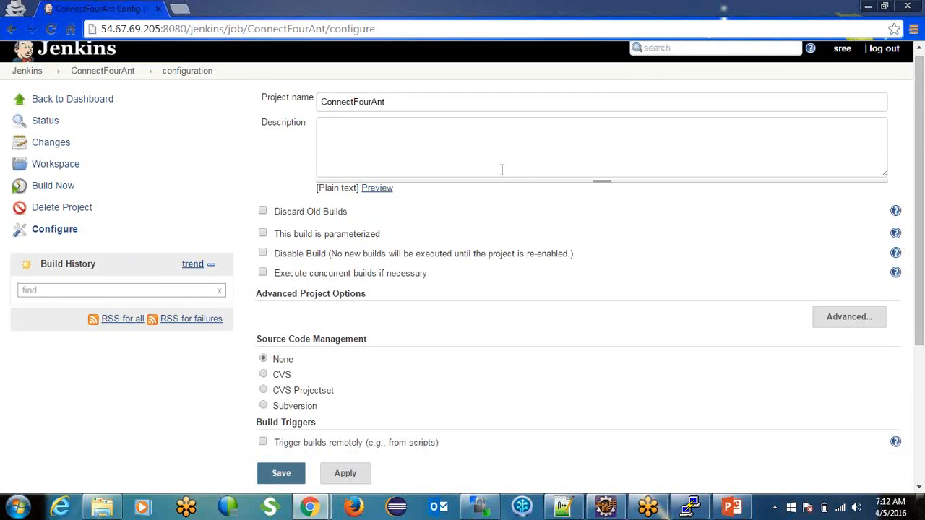
pyautogui.click(418, 143)
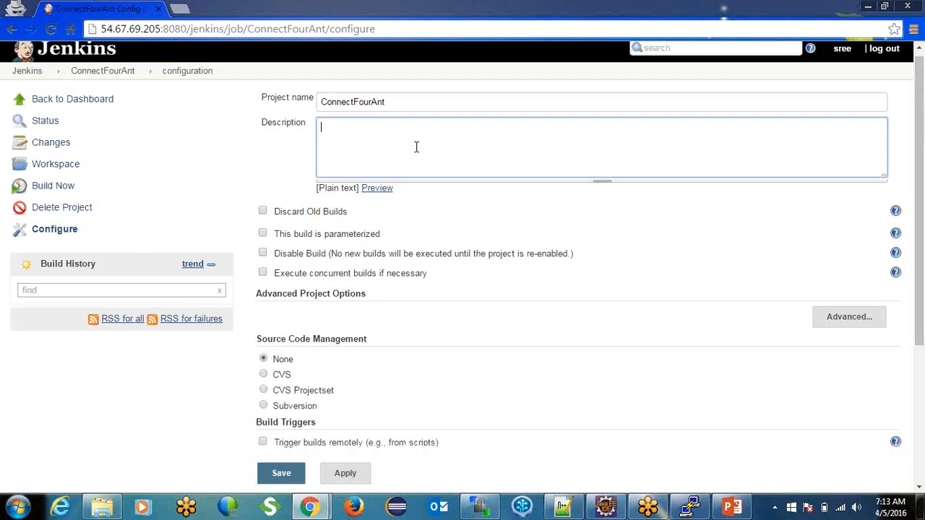
pyautogui.click(263, 211)
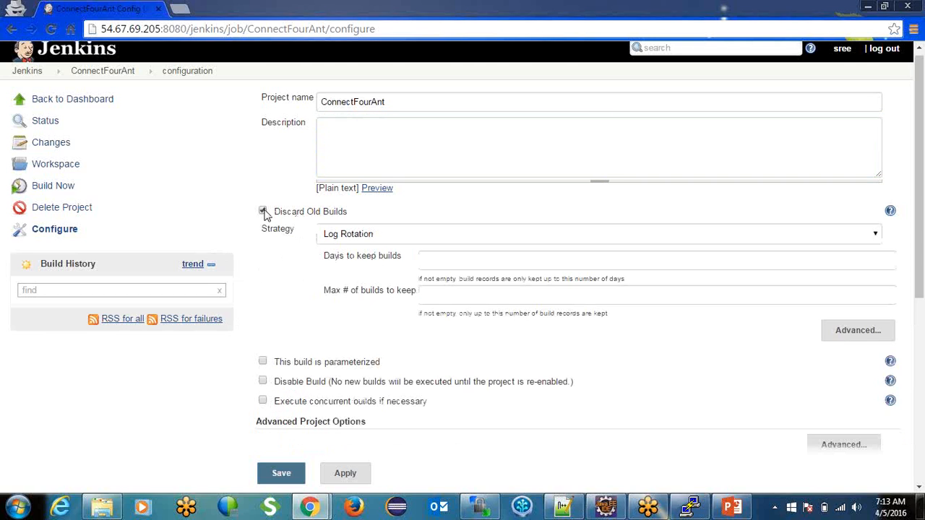
pyautogui.click(384, 238)
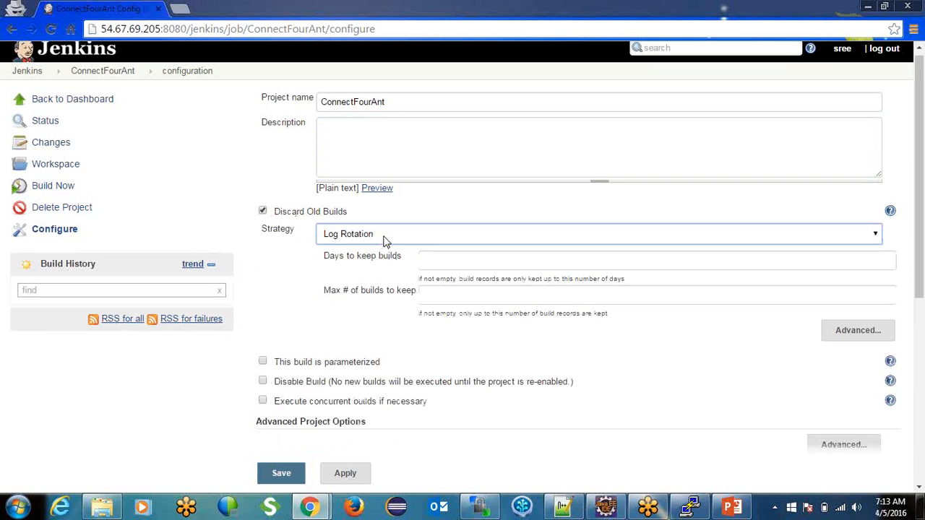
pyautogui.click(383, 241)
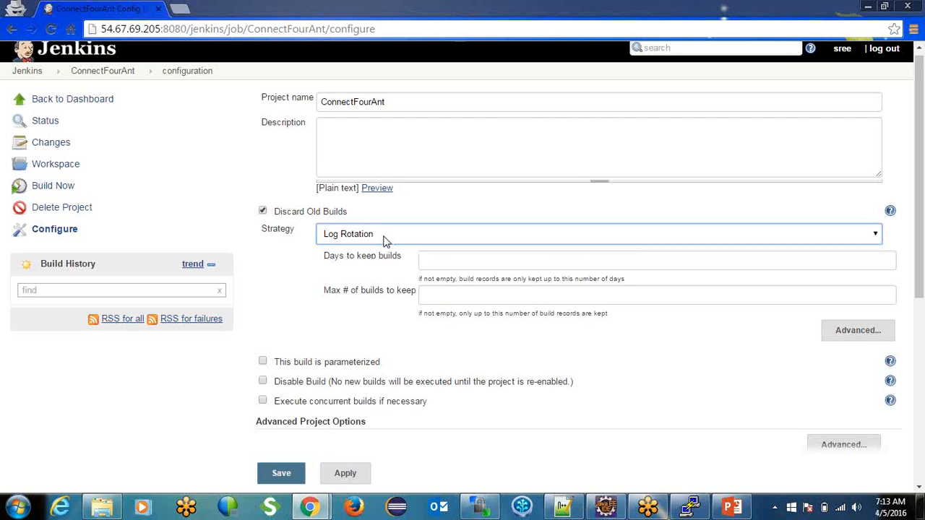
pyautogui.click(438, 261)
pyautogui.write('30')
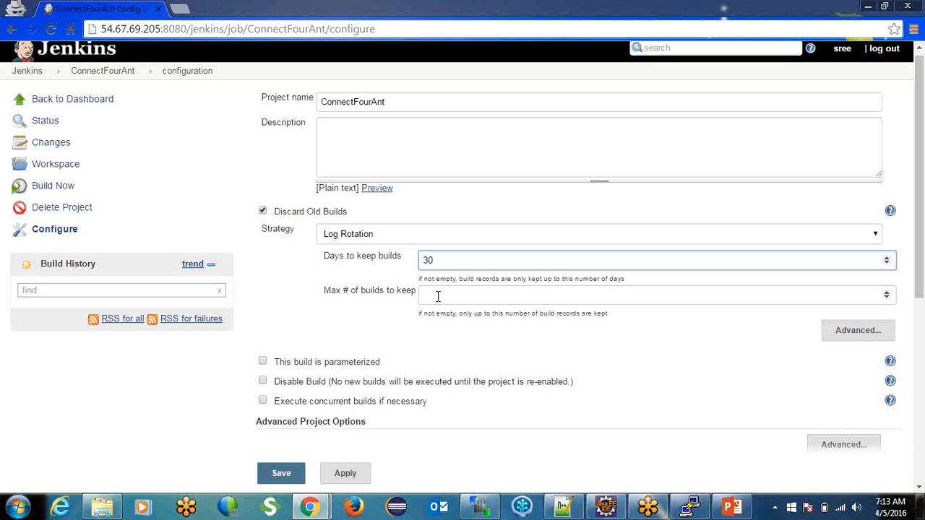
pyautogui.click(438, 297)
pyautogui.write('10')
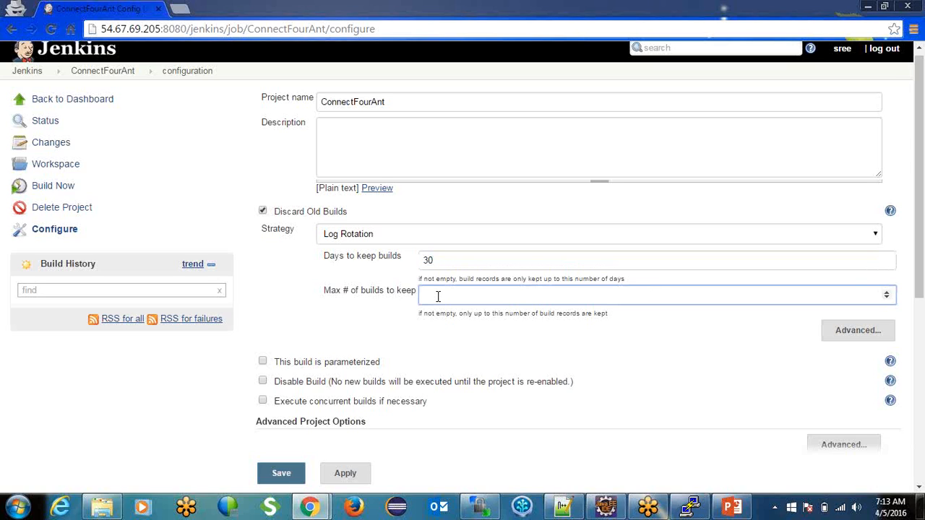
pyautogui.write('0')
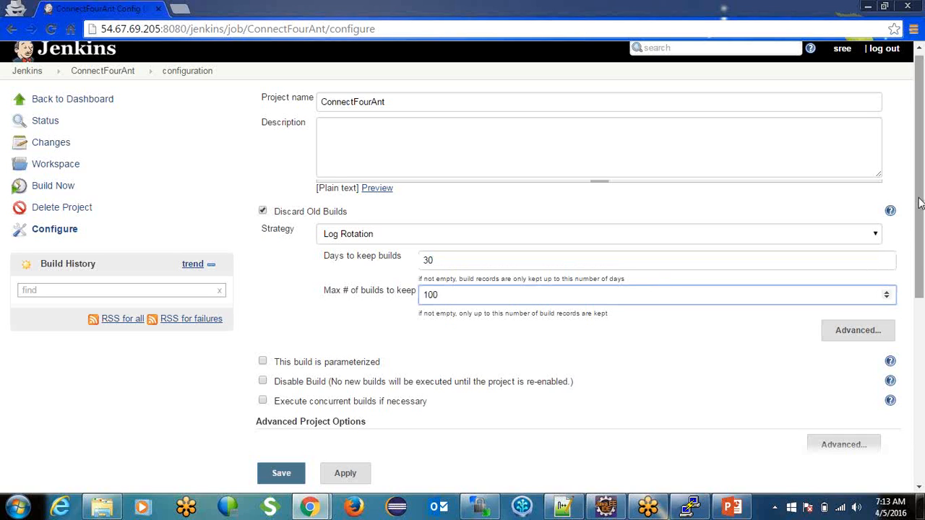
# Review the remaining job configuration sections and save the project
pyautogui.moveTo(919, 204); pyautogui.dragTo(892, 351)
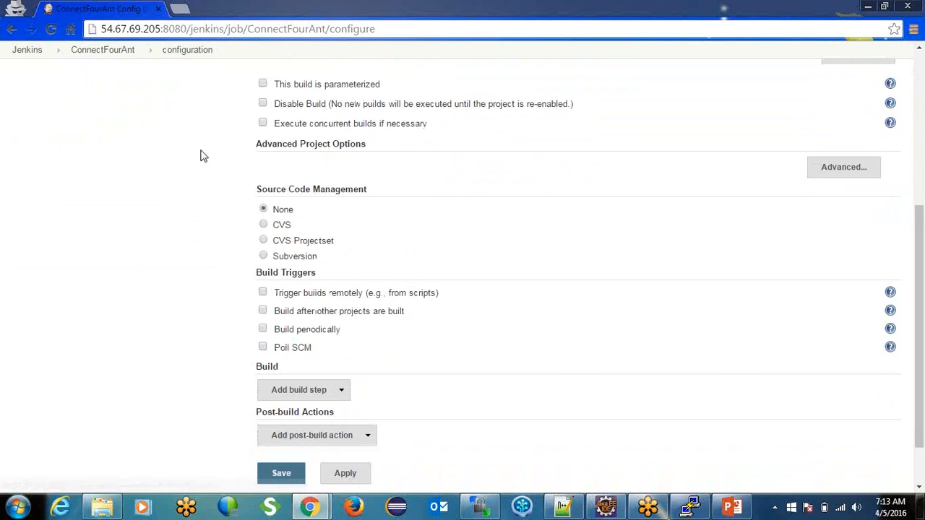
pyautogui.moveTo(258, 187); pyautogui.dragTo(352, 190)
pyautogui.click(354, 190)
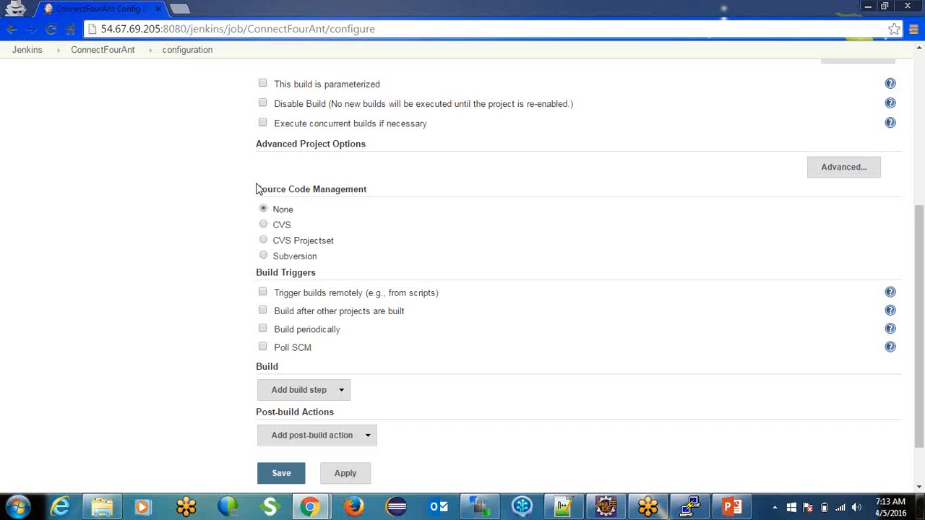
pyautogui.moveTo(258, 188); pyautogui.dragTo(281, 181)
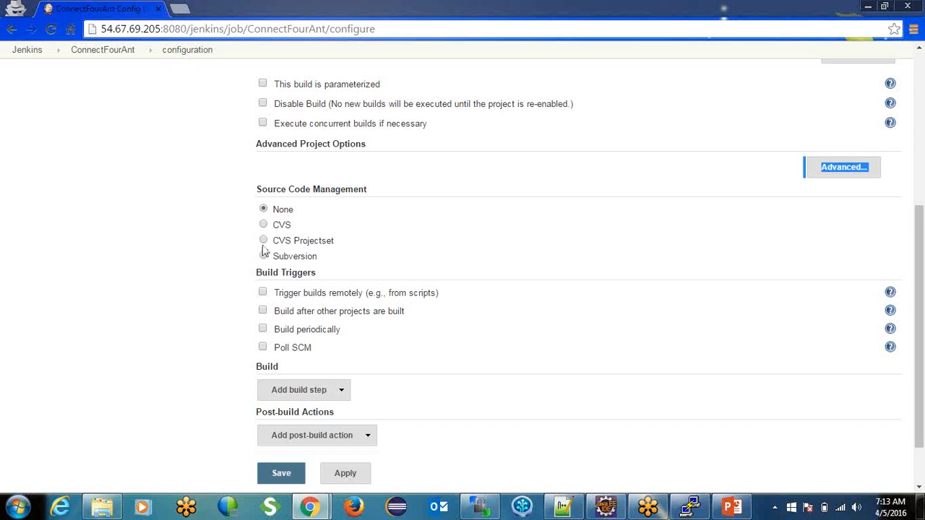
pyautogui.click(376, 208)
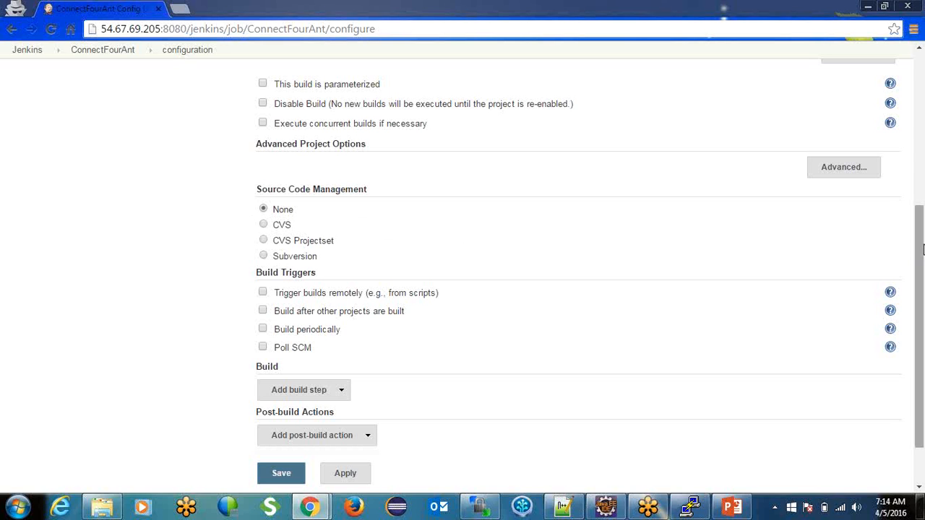
pyautogui.moveTo(923, 241); pyautogui.dragTo(919, 160)
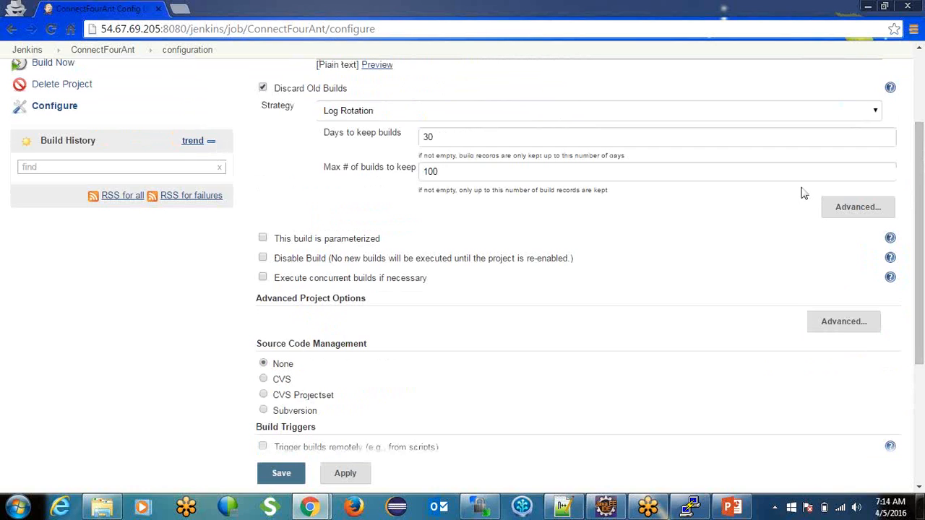
pyautogui.moveTo(921, 202); pyautogui.dragTo(911, 320)
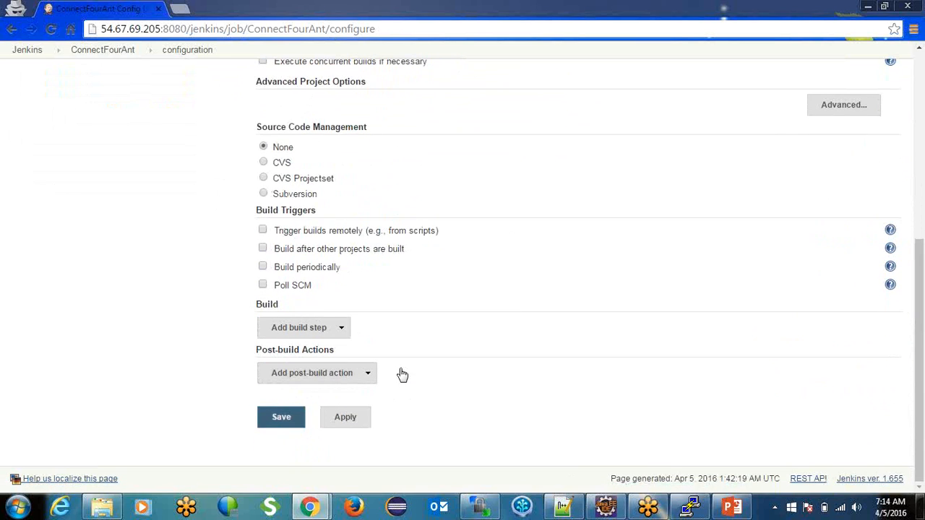
pyautogui.click(275, 417)
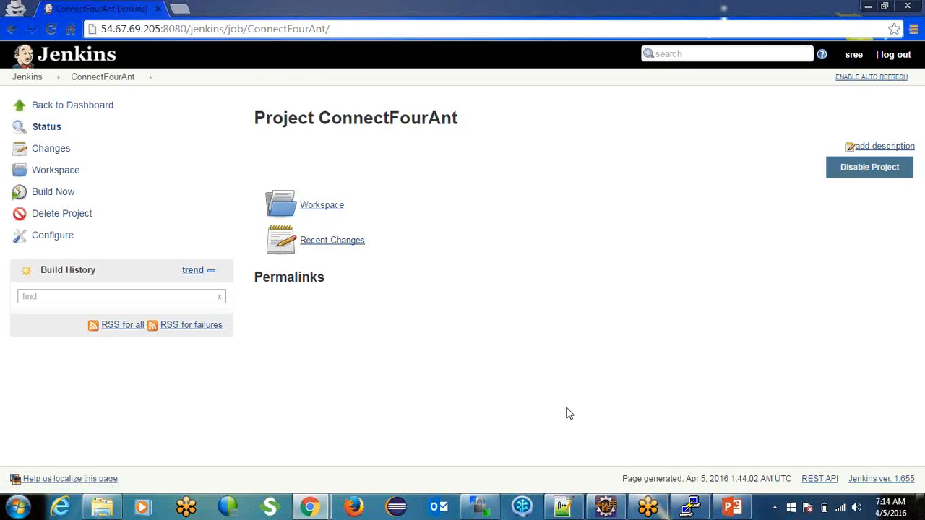
# Switch to the server terminal and run git to check whether it is installed
pyautogui.click(691, 507)
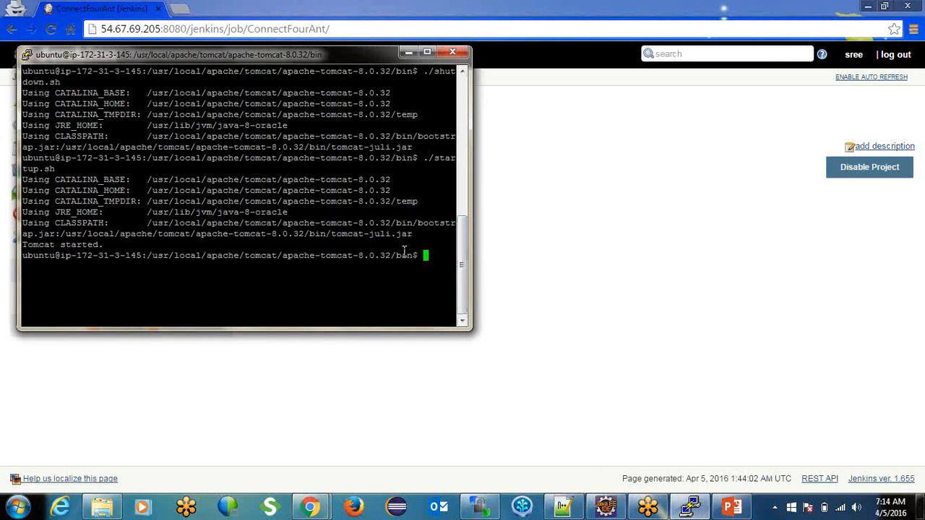
pyautogui.write('git')
pyautogui.press('Return')
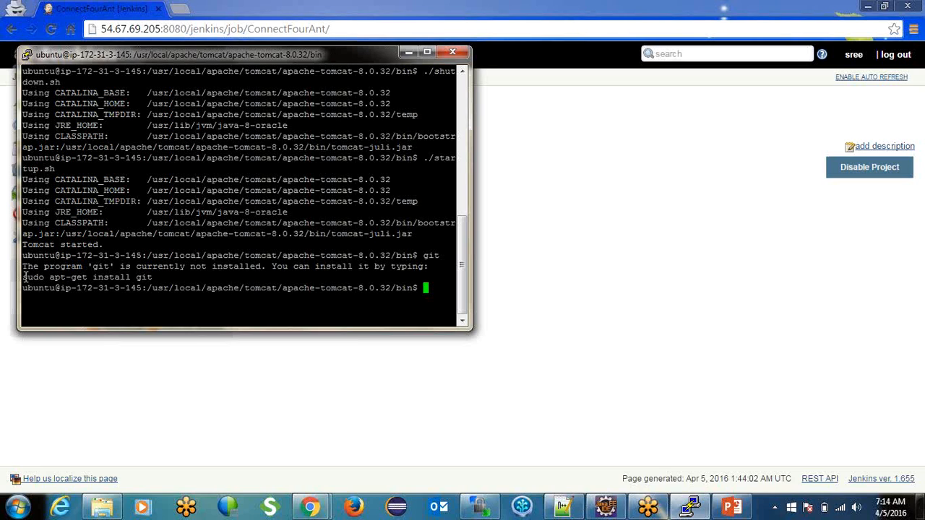
# Install git by running sudo apt-get install git, confirming with y, then run git to verify it
pyautogui.moveTo(24, 276); pyautogui.dragTo(148, 275)
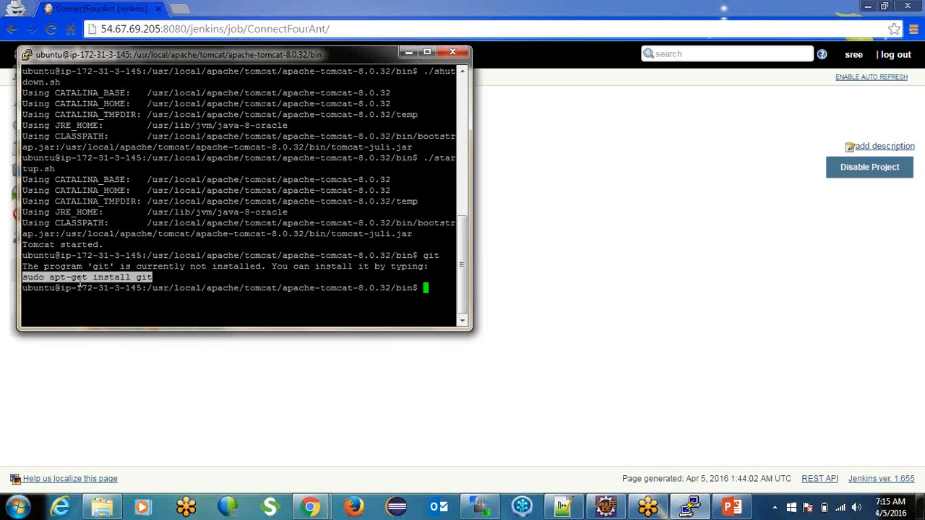
pyautogui.rightClick(443, 289)
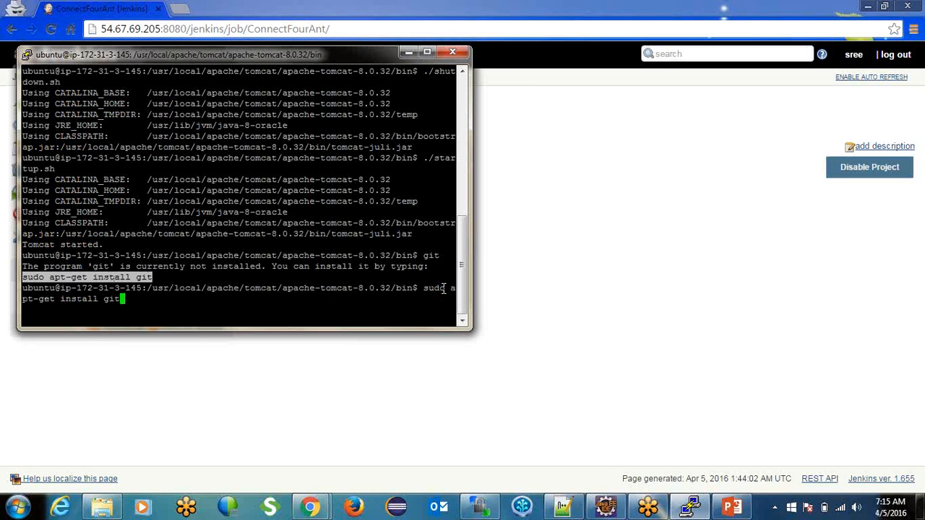
pyautogui.press('Return')
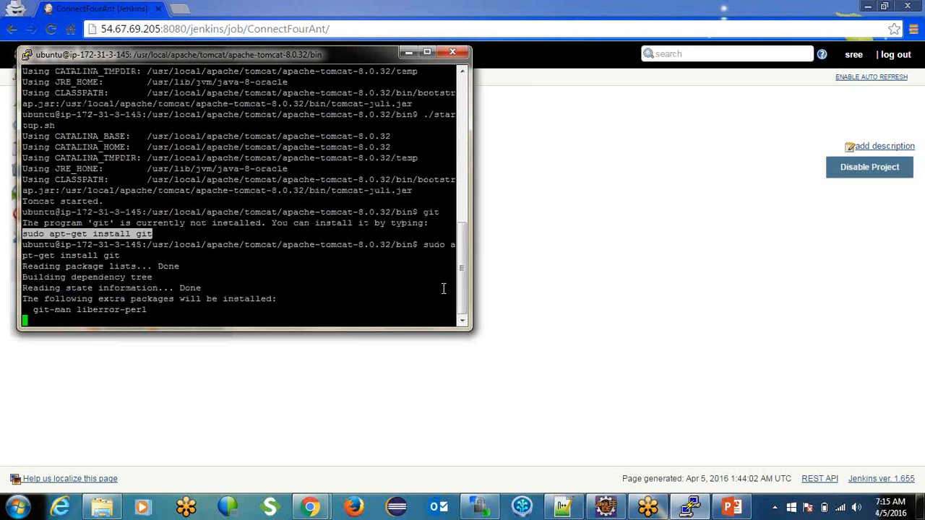
pyautogui.write('y')
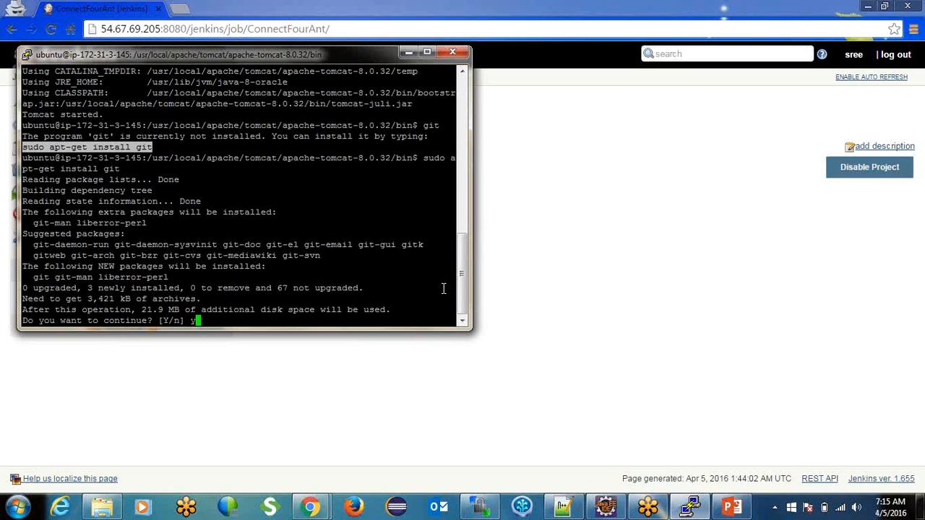
pyautogui.press('Return')
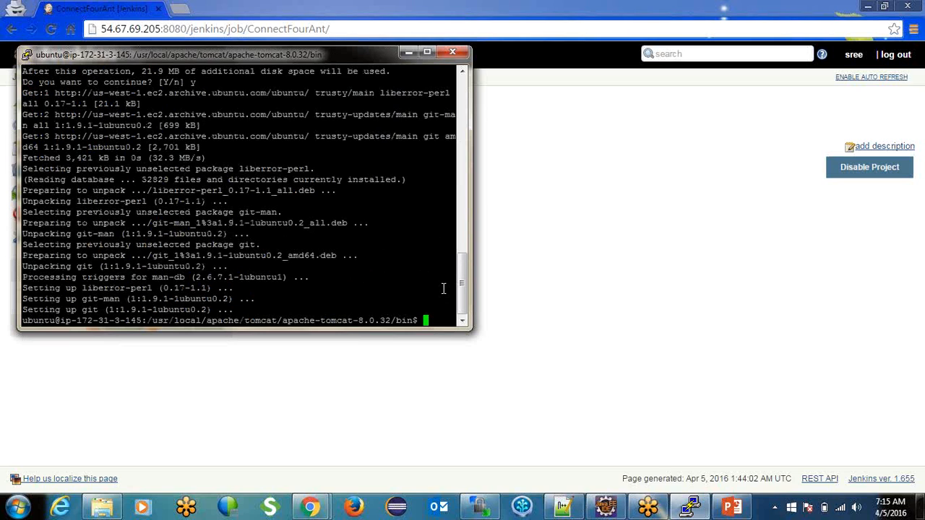
pyautogui.write('git')
pyautogui.press('Return')
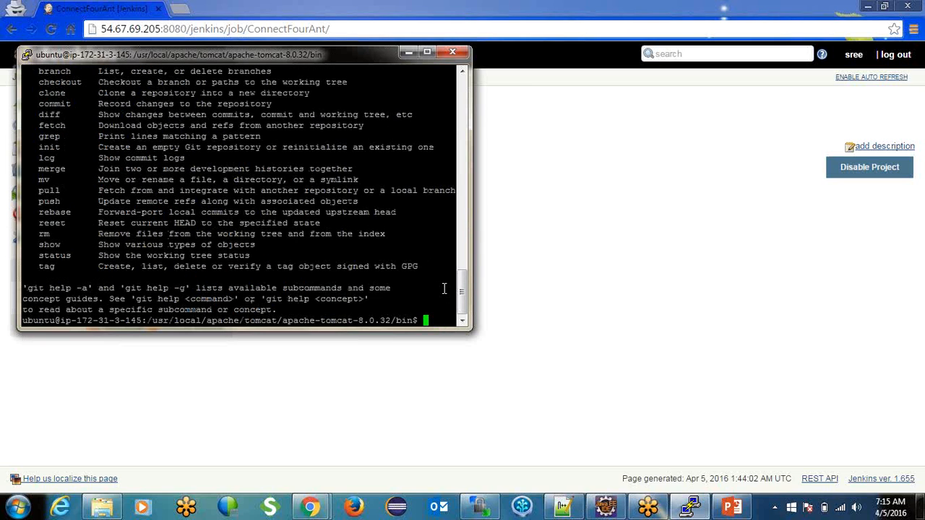
# Leave the terminal and open the Jenkins plugin manager through Manage Jenkins
pyautogui.moveTo(463, 293)
pyautogui.mouseDown()
pyautogui.moveTo(462, 270)
pyautogui.moveTo(460, 300)
pyautogui.mouseUp()
pyautogui.click(409, 55)
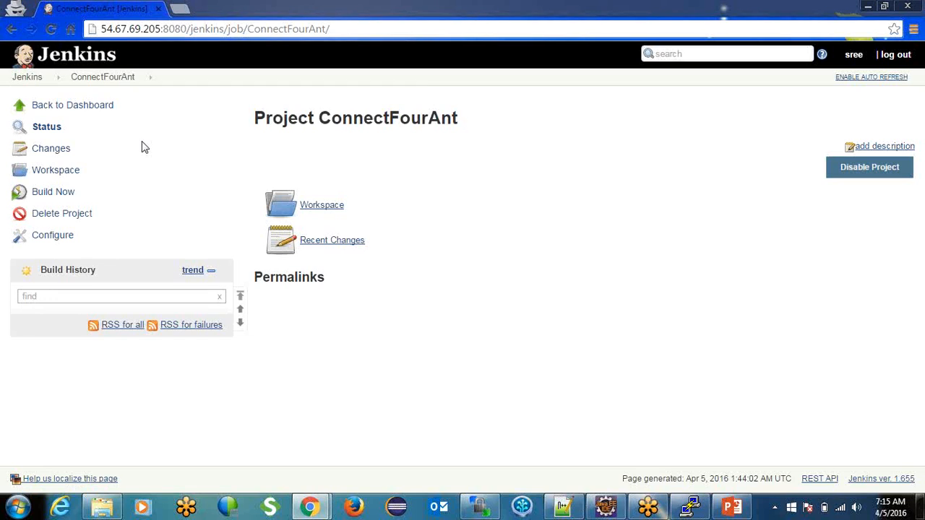
pyautogui.click(33, 79)
pyautogui.moveTo(68, 174)
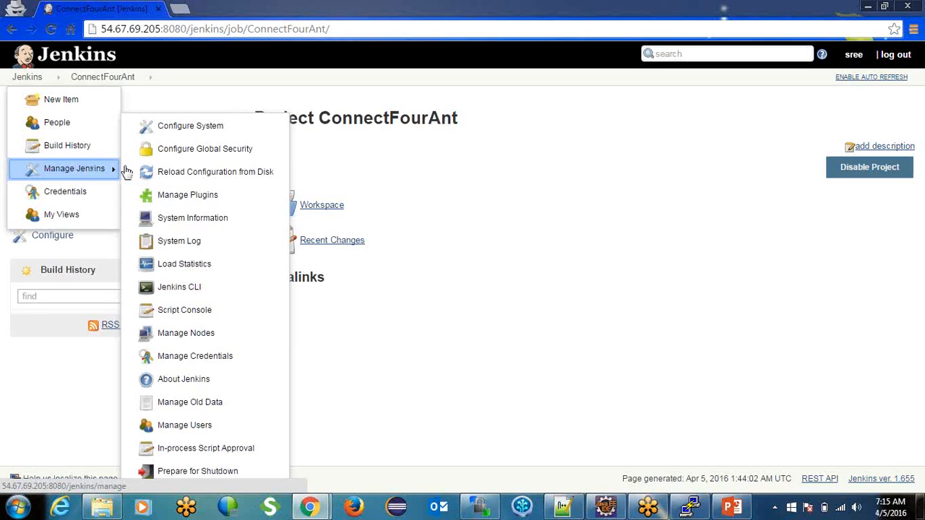
pyautogui.click(194, 201)
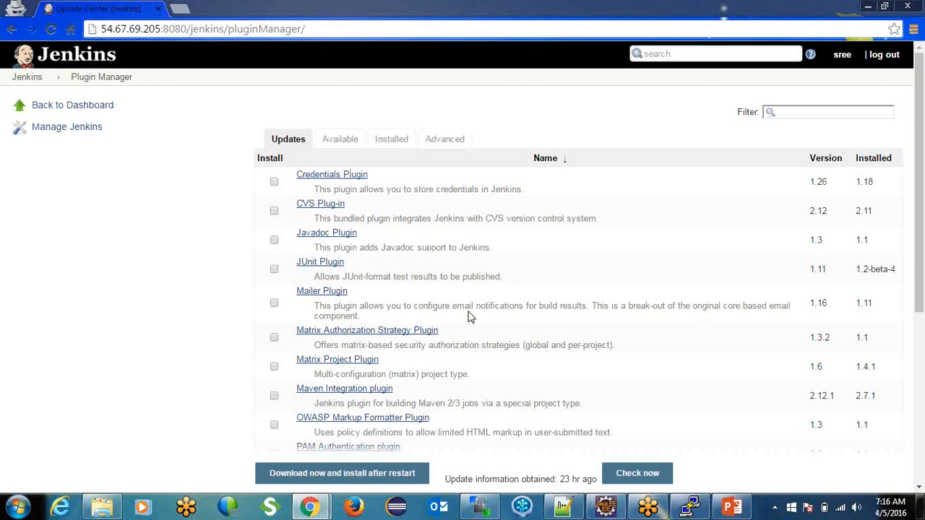
# Filter the available plugins for git and select the Git plugin for installation
pyautogui.click(345, 140)
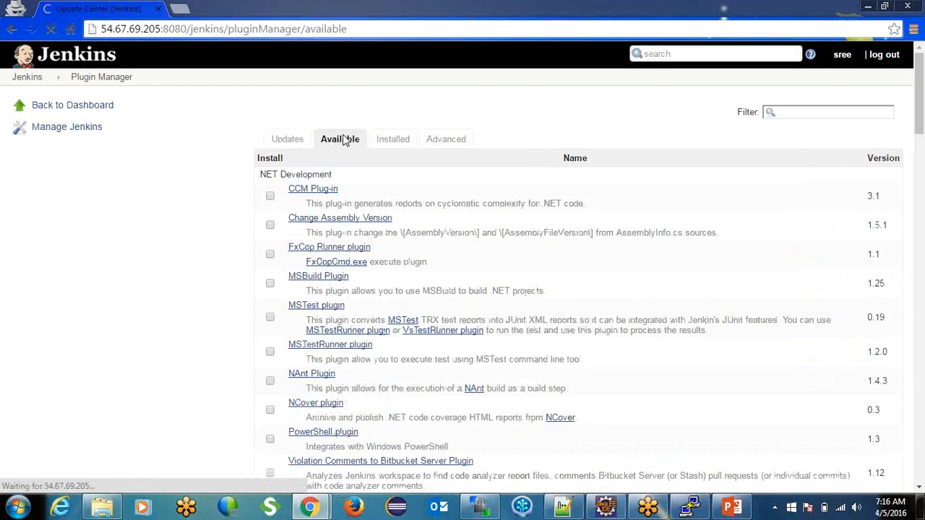
pyautogui.click(794, 111)
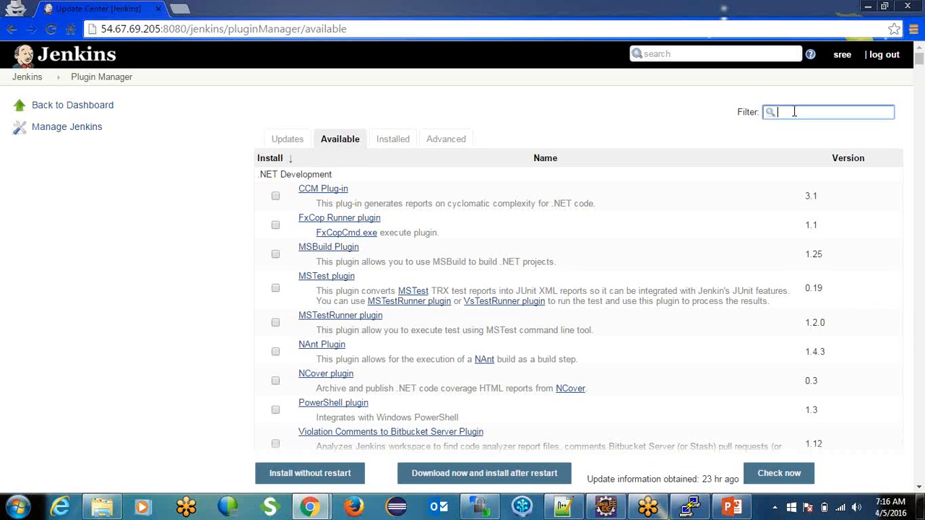
pyautogui.write('git')
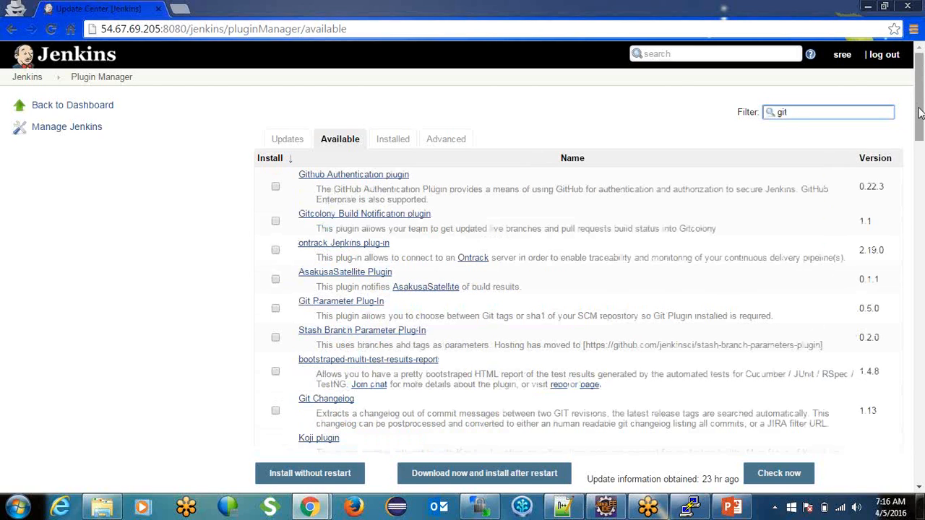
pyautogui.moveTo(919, 112); pyautogui.dragTo(882, 458)
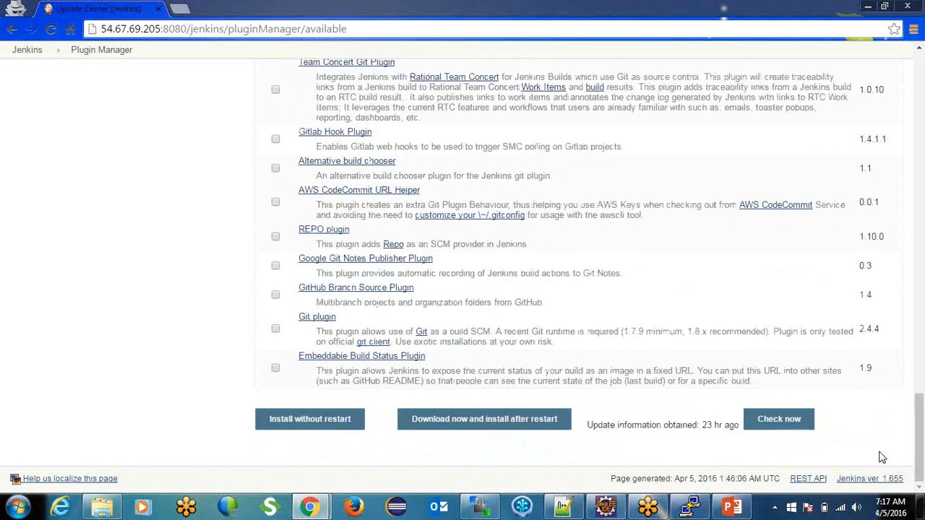
pyautogui.click(275, 330)
# Check the server's git version against the plugin requirement, then install the Git plugin without restart
pyautogui.moveTo(624, 331); pyautogui.dragTo(643, 332)
pyautogui.click(691, 506)
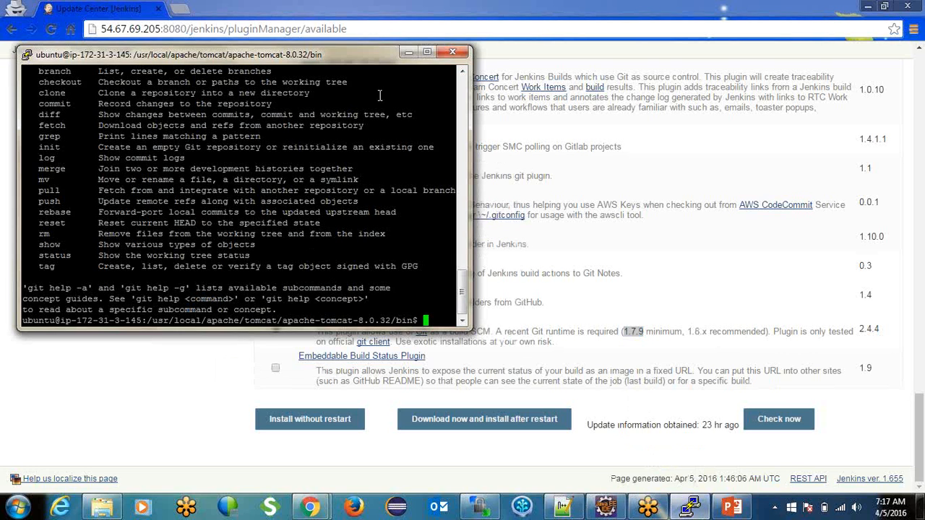
pyautogui.click(408, 53)
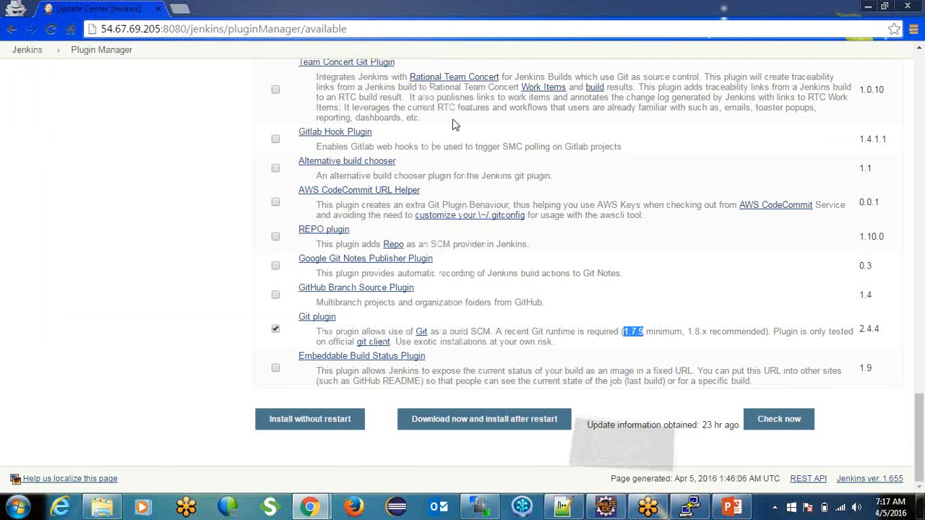
pyautogui.click(316, 423)
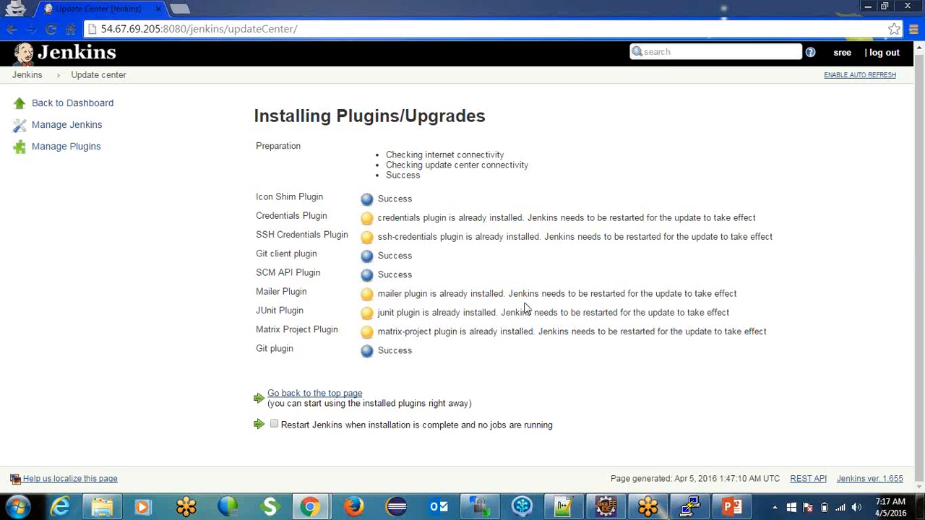
# Restart Tomcat on the server by running ./shutdown.sh and then ./startup.sh in the terminal
pyautogui.click(692, 508)
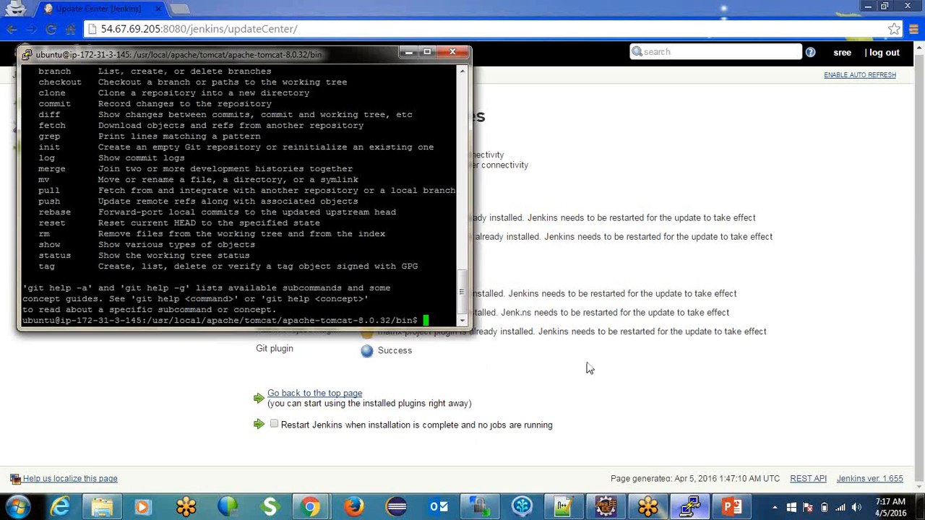
pyautogui.write('./shutdown.sh')
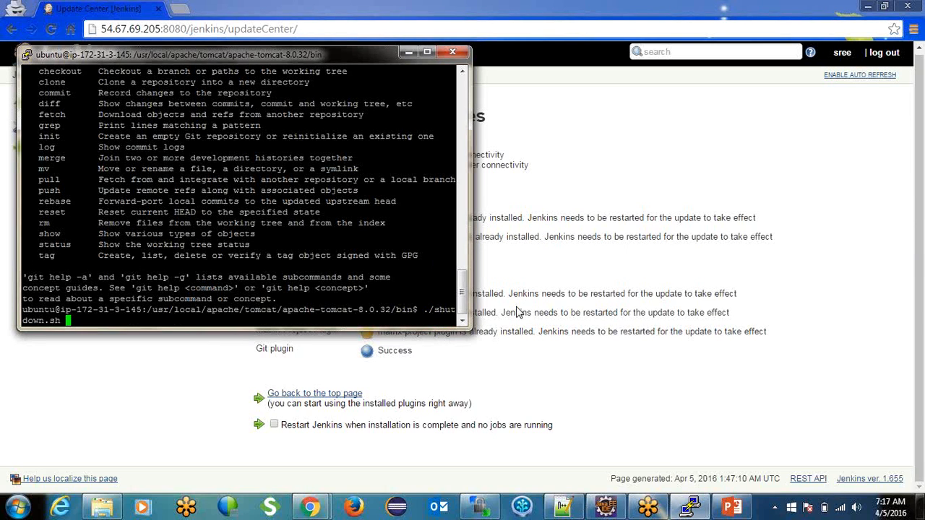
pyautogui.press('Return')
pyautogui.write('./startup.sh')
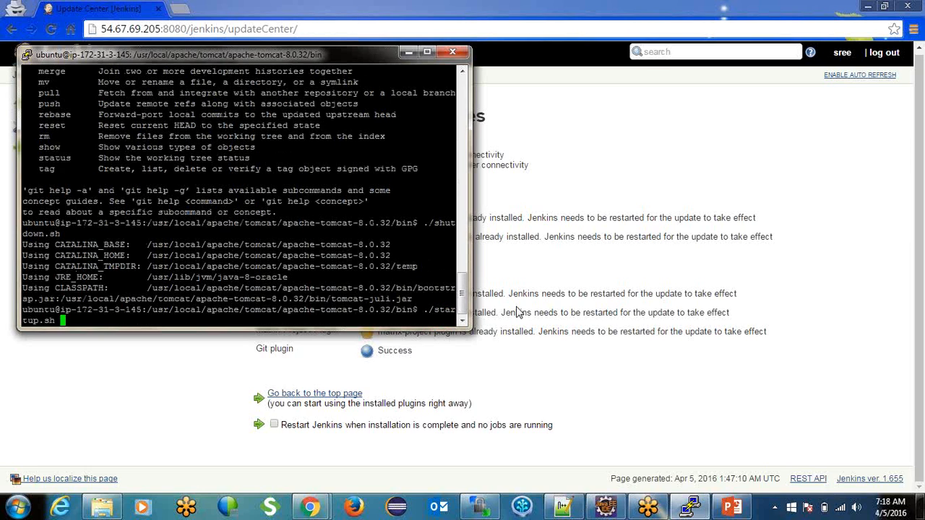
pyautogui.press('Return')
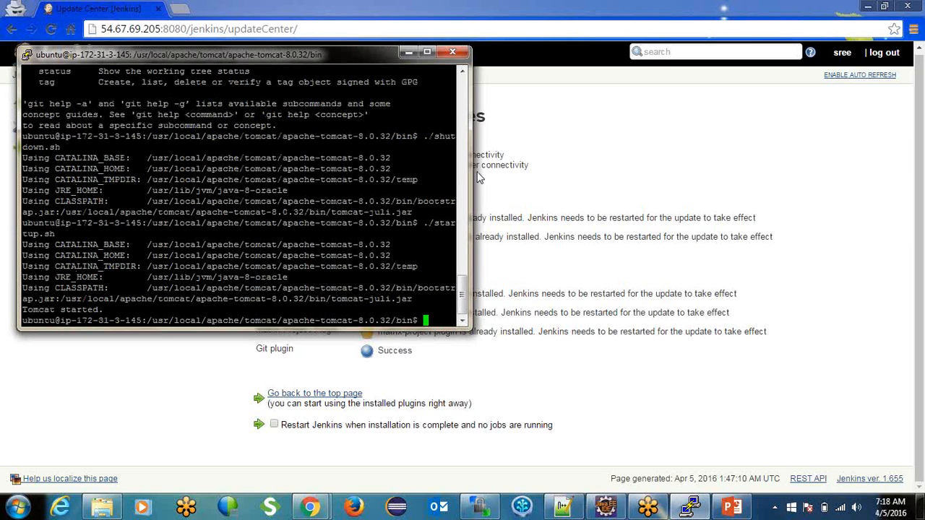
# Go back to the Jenkins top page and log in with the Jenkins user name
pyautogui.click(409, 53)
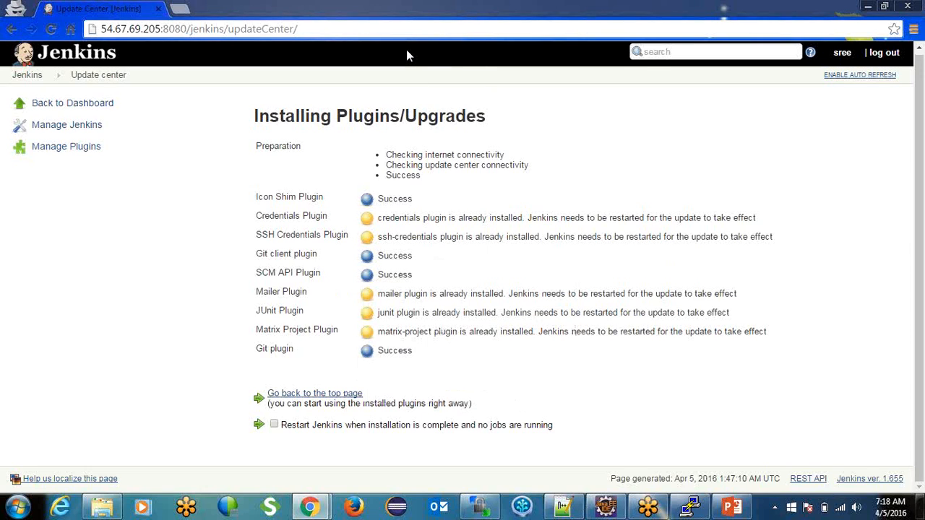
pyautogui.click(315, 394)
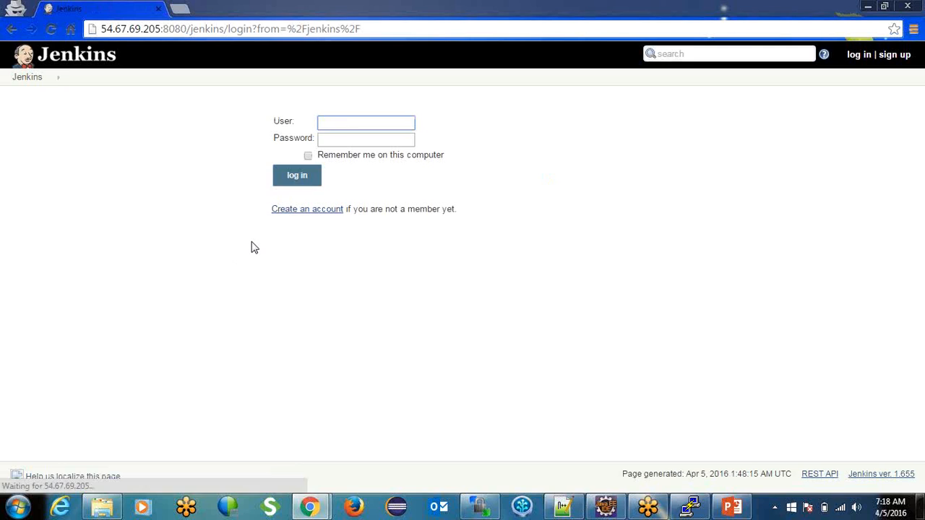
pyautogui.write('sree')
pyautogui.press('Tab')
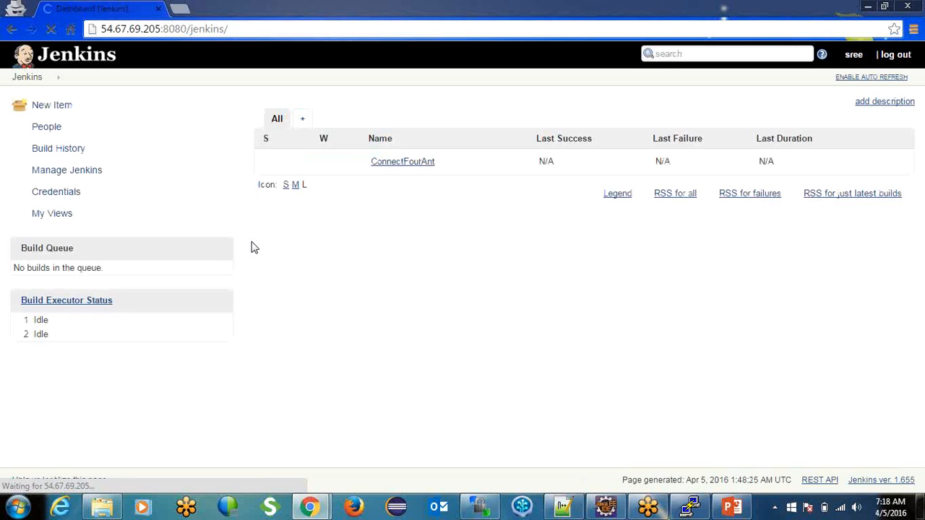
# Open the ConnectFourAnt job's configuration and choose Git for Source Code Management
pyautogui.click(387, 166)
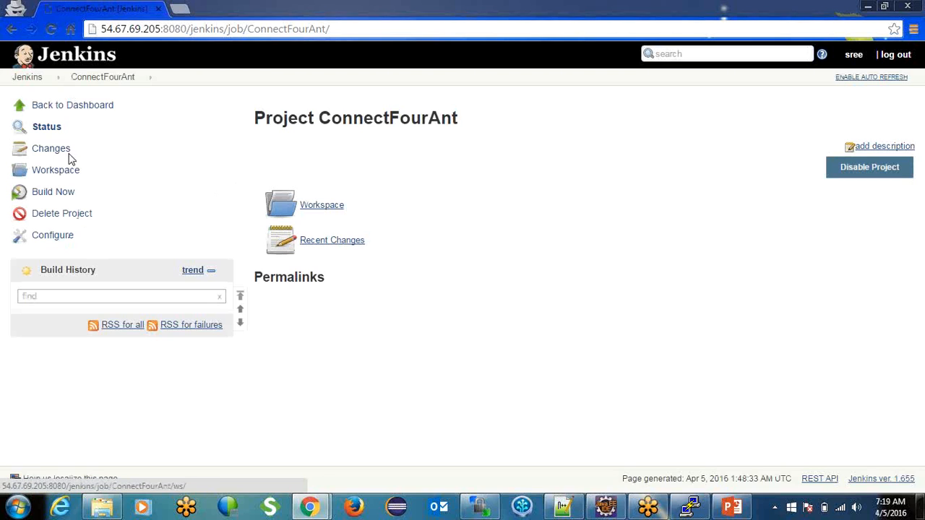
pyautogui.click(58, 240)
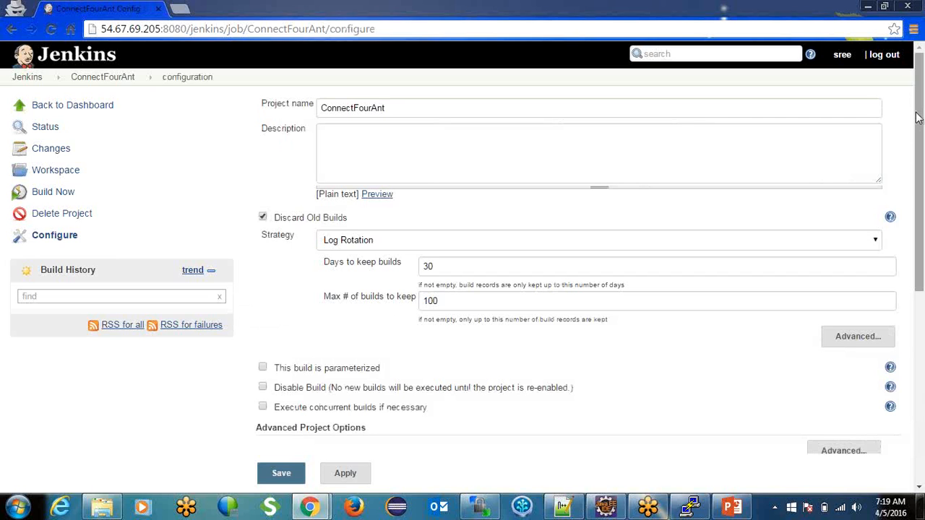
pyautogui.moveTo(918, 117); pyautogui.dragTo(923, 267)
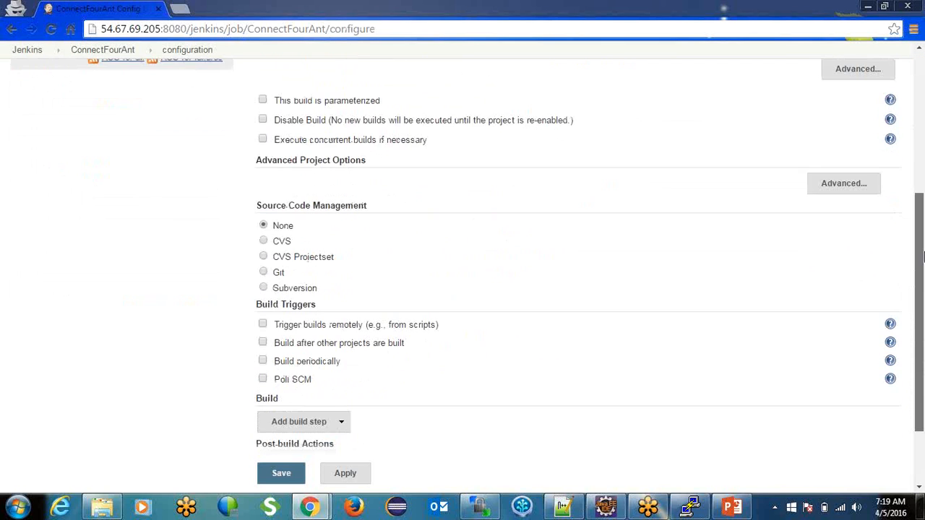
pyautogui.click(264, 270)
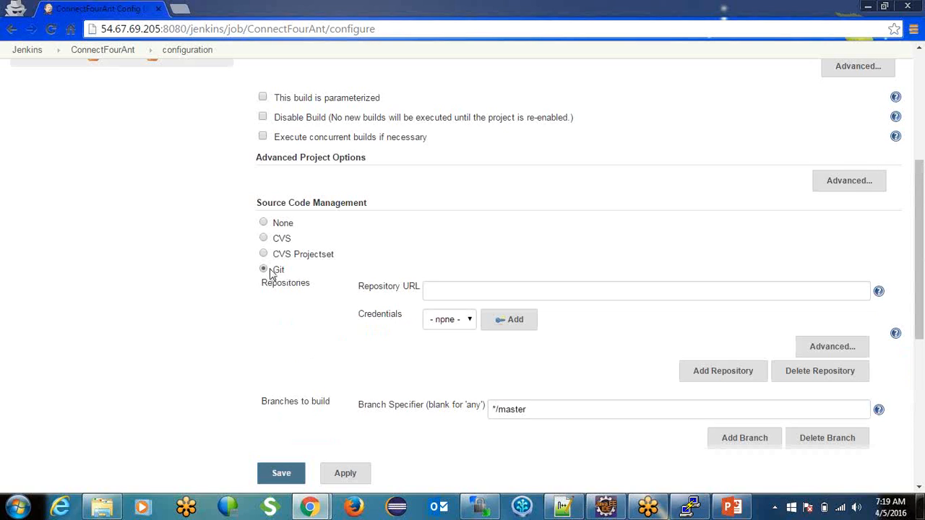
# Open GitHub in a new tab, go to the ConnectFourAnt repository and copy its HTTPS clone URL
pyautogui.click(509, 289)
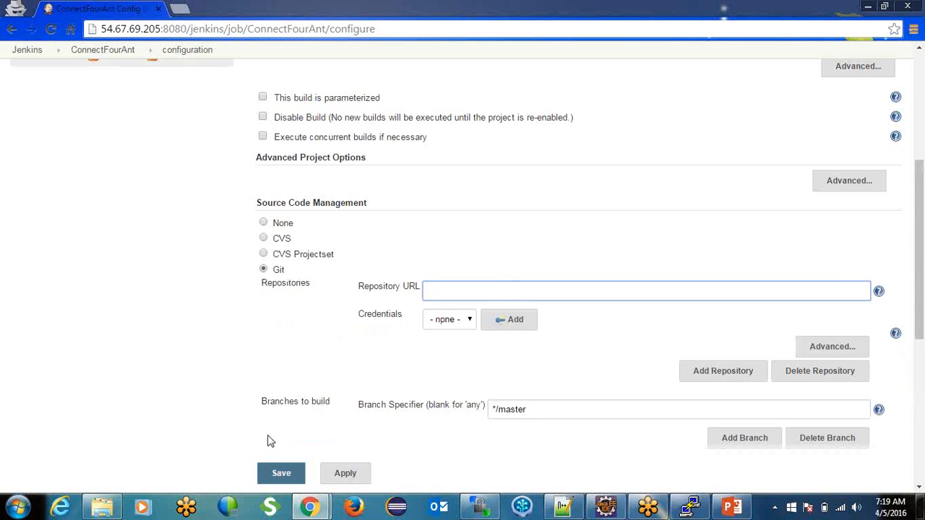
pyautogui.click(309, 506)
pyautogui.click(273, 407)
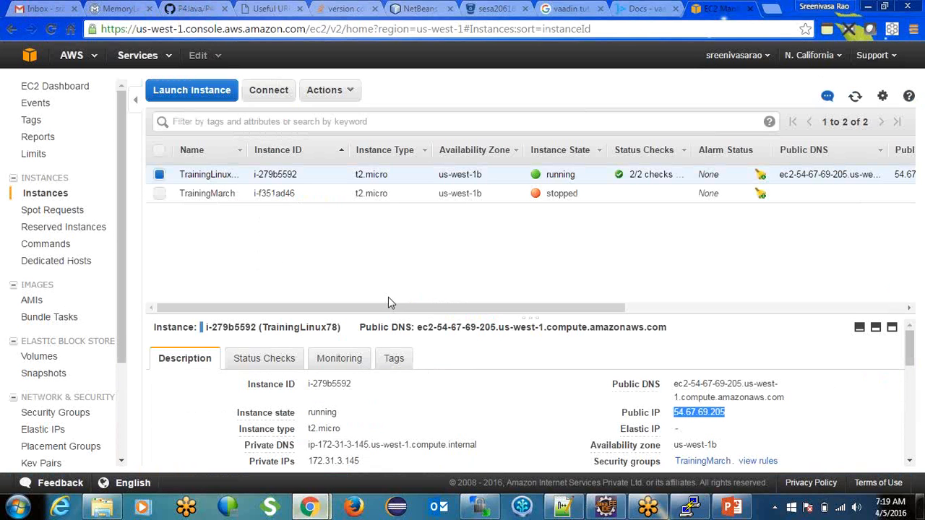
pyautogui.click(771, 10)
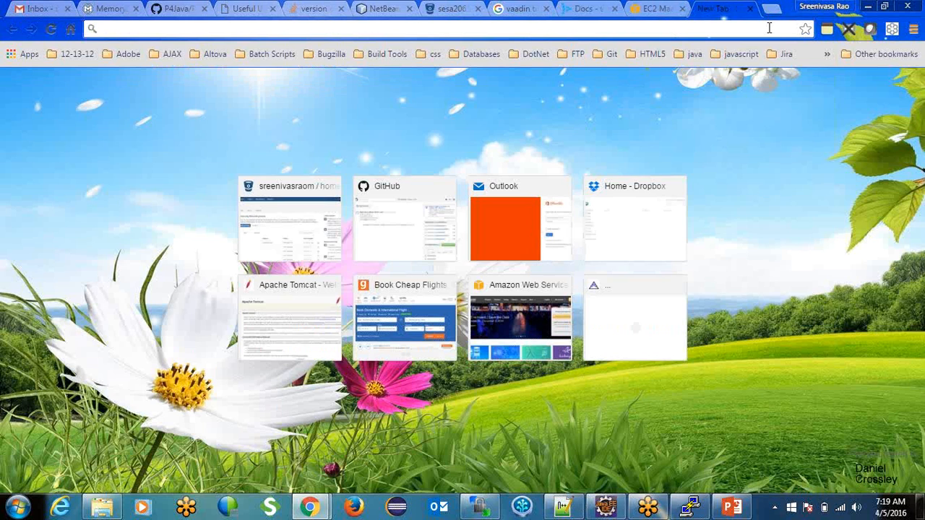
pyautogui.write('github.com')
pyautogui.press('Return')
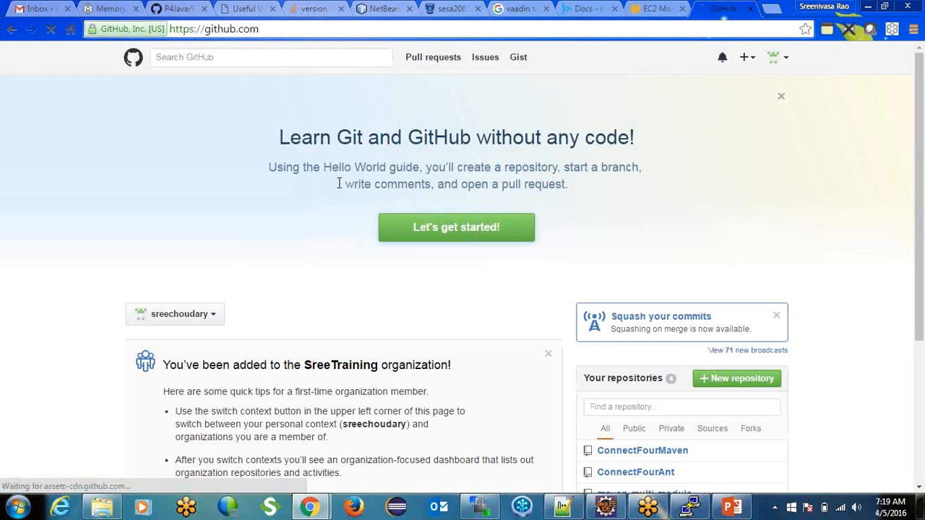
pyautogui.click(647, 472)
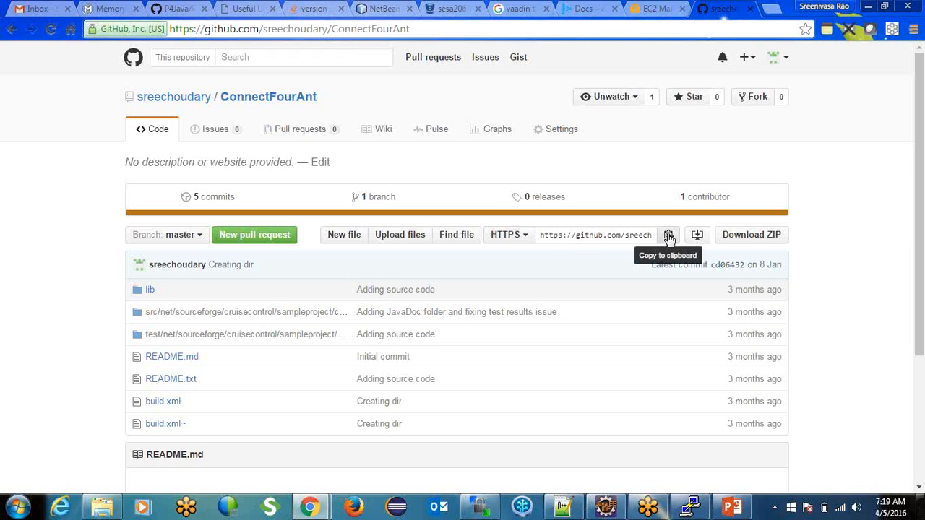
pyautogui.click(669, 237)
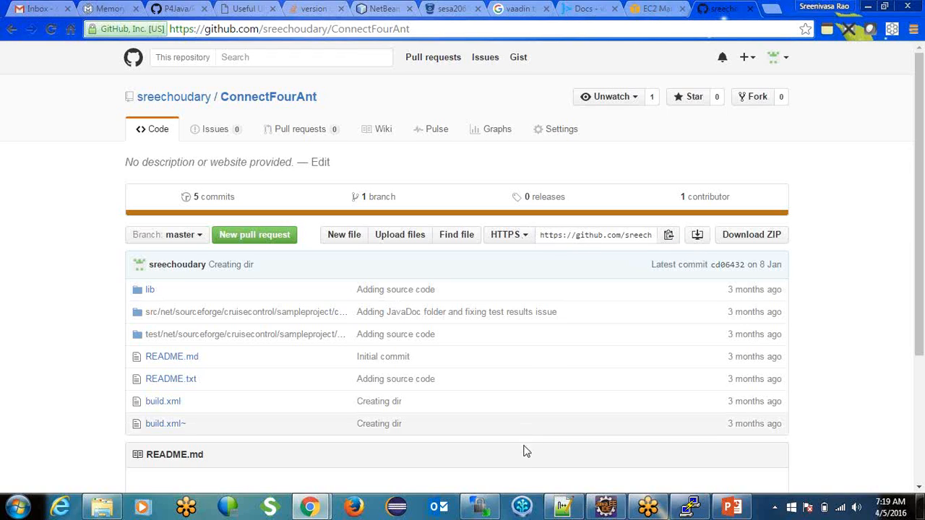
# Paste the ConnectFourAnt clone URL into Repository URL, removing the trailing period
pyautogui.click(309, 508)
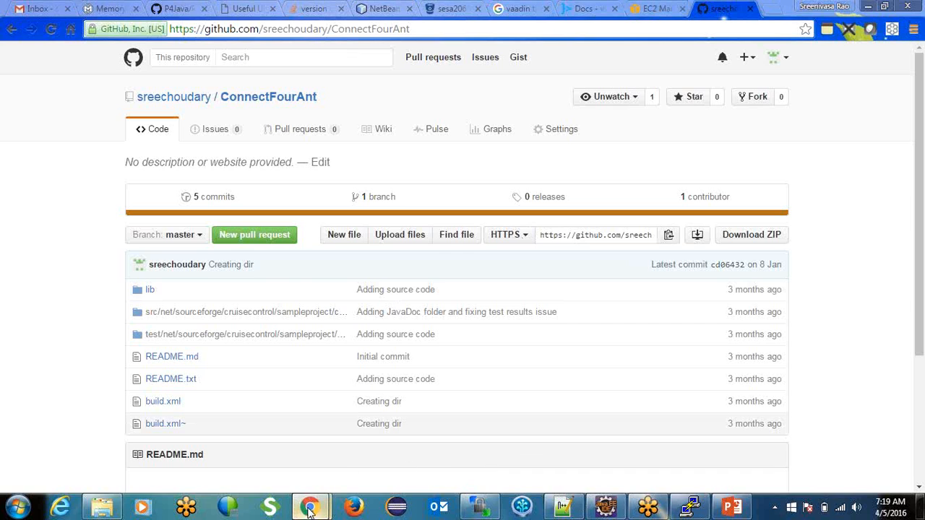
pyautogui.click(355, 457)
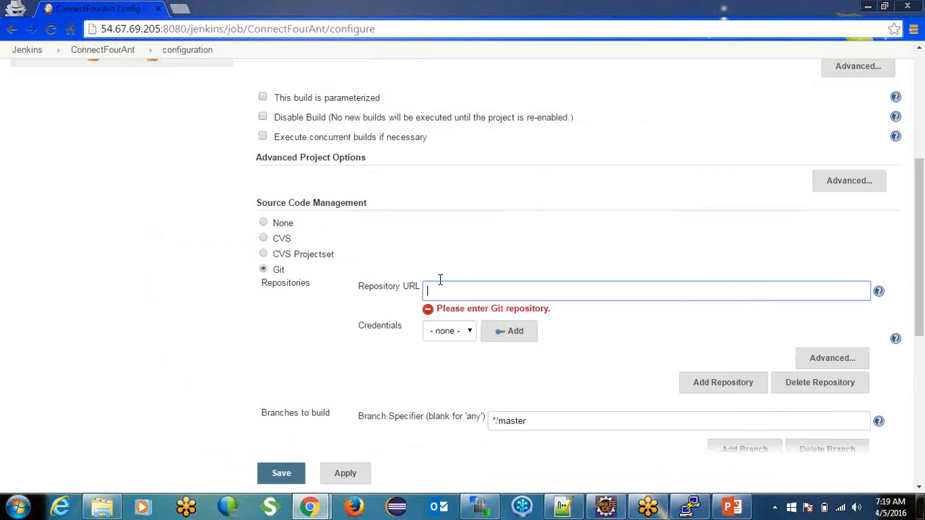
pyautogui.hotkey('ctrl', 'v')
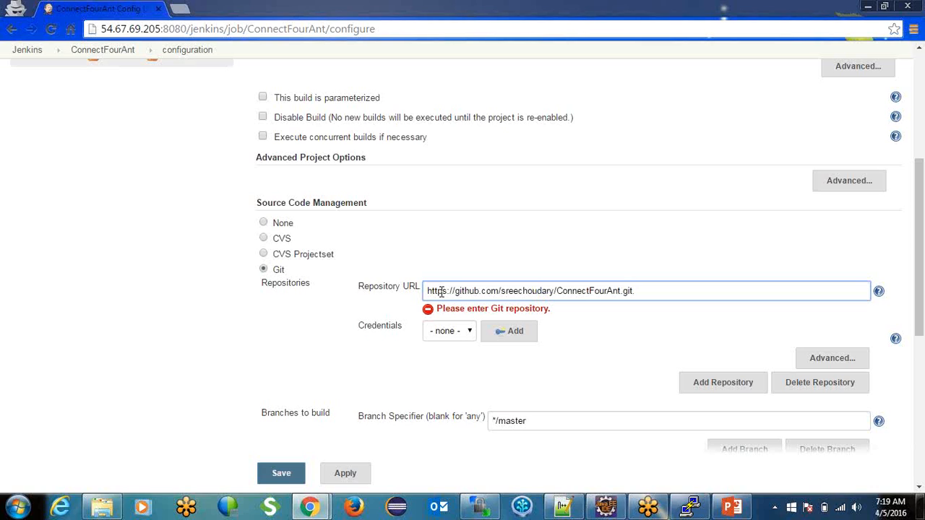
pyautogui.press('BackSpace')
pyautogui.moveTo(630, 290); pyautogui.dragTo(424, 288)
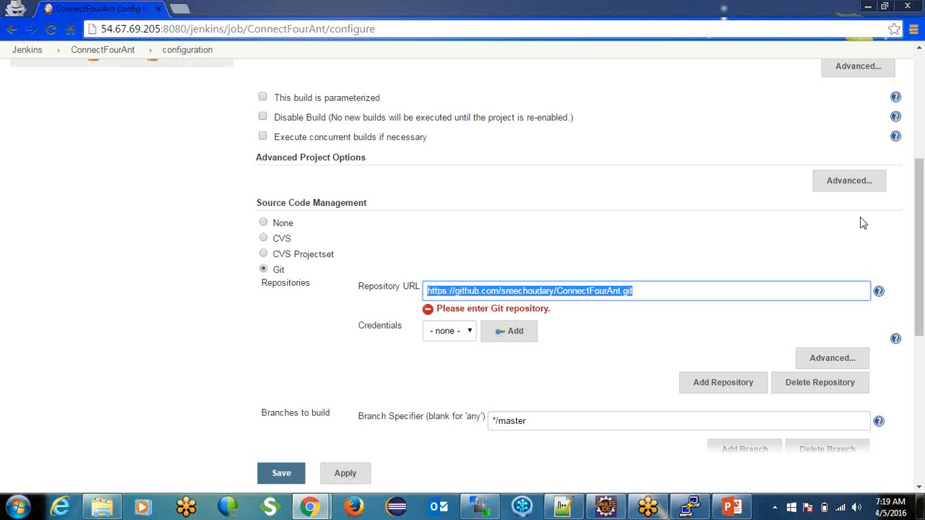
# Open the Add Credentials dialog for the Git repository, keeping the Username with password kind and Global scope
pyautogui.moveTo(919, 208); pyautogui.dragTo(920, 270)
pyautogui.click(463, 201)
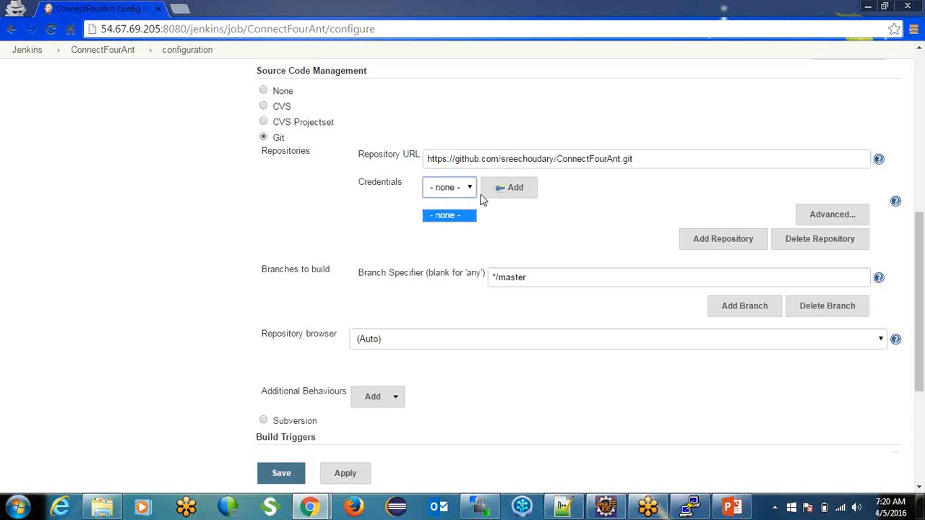
pyautogui.click(510, 214)
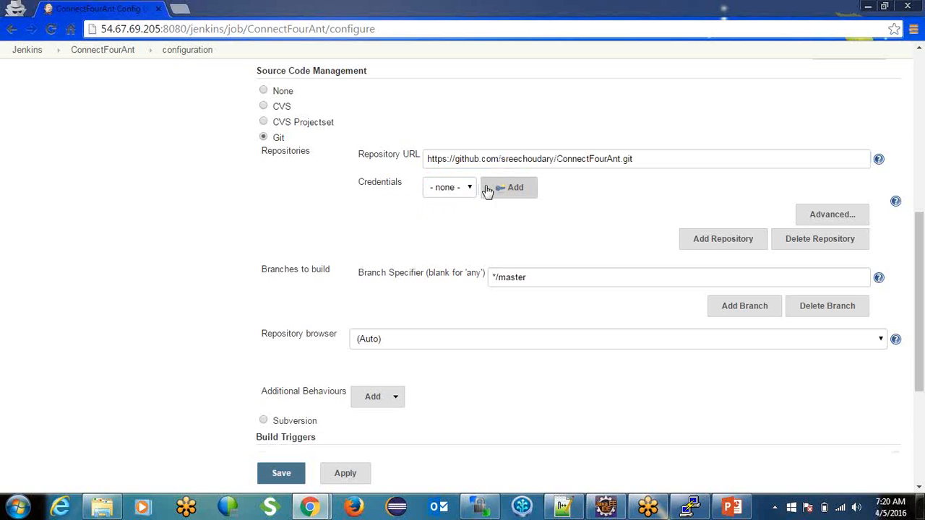
pyautogui.click(506, 190)
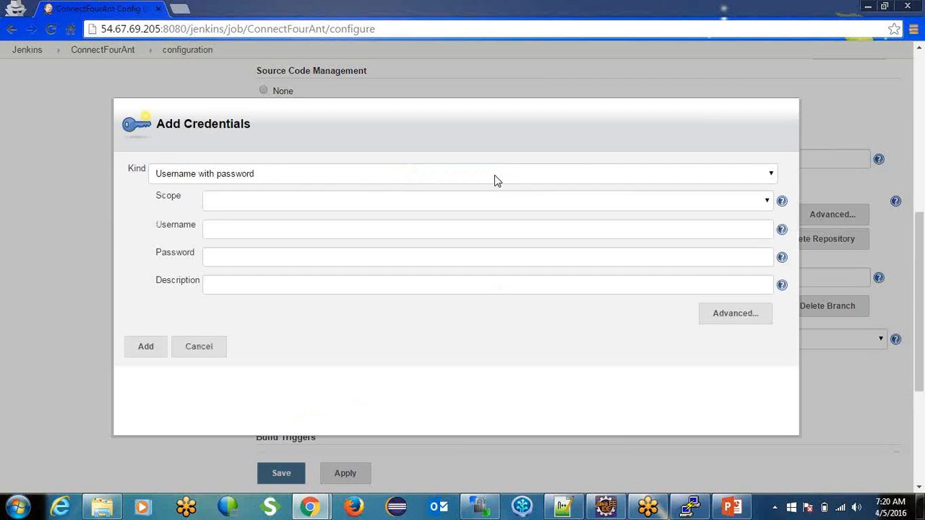
pyautogui.click(494, 179)
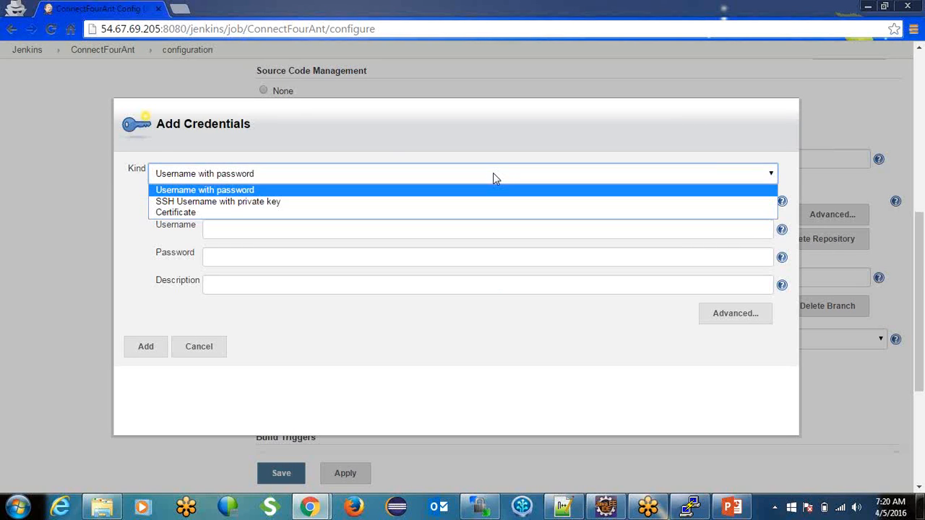
pyautogui.click(493, 174)
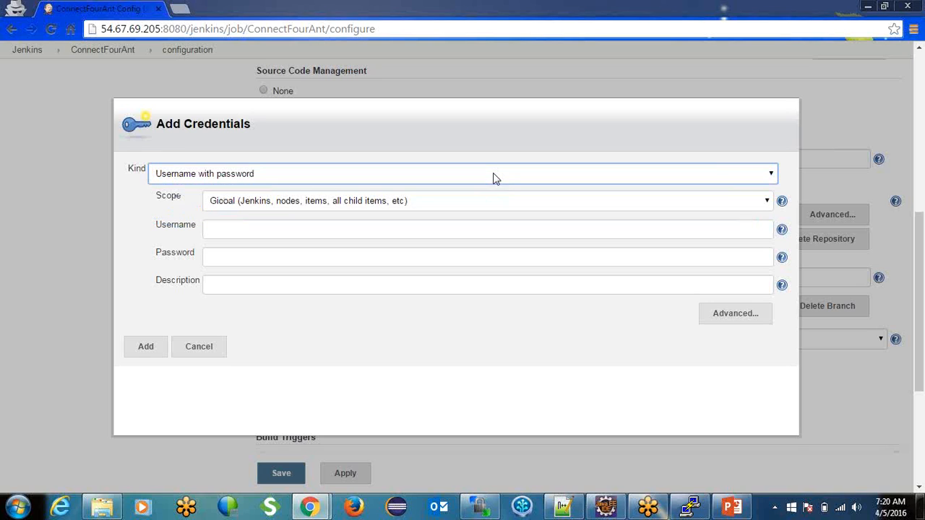
pyautogui.click(351, 203)
pyautogui.click(351, 203)
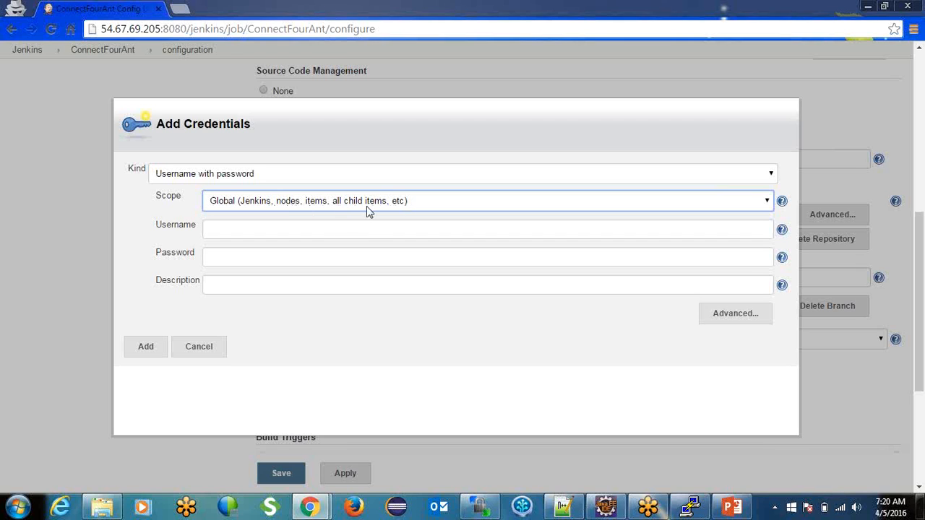
# Read the Scope help text and compare the Global and System scope options for the credential
pyautogui.click(782, 201)
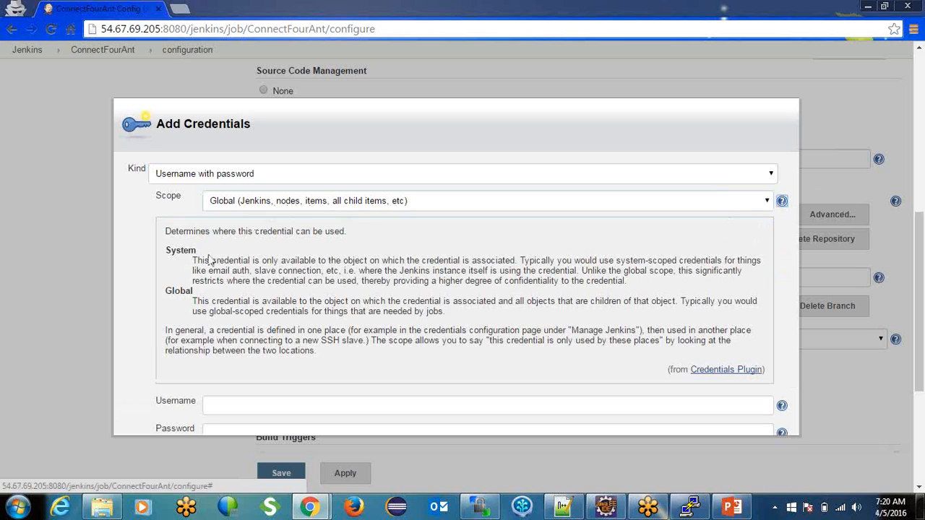
pyautogui.moveTo(193, 260); pyautogui.dragTo(252, 272)
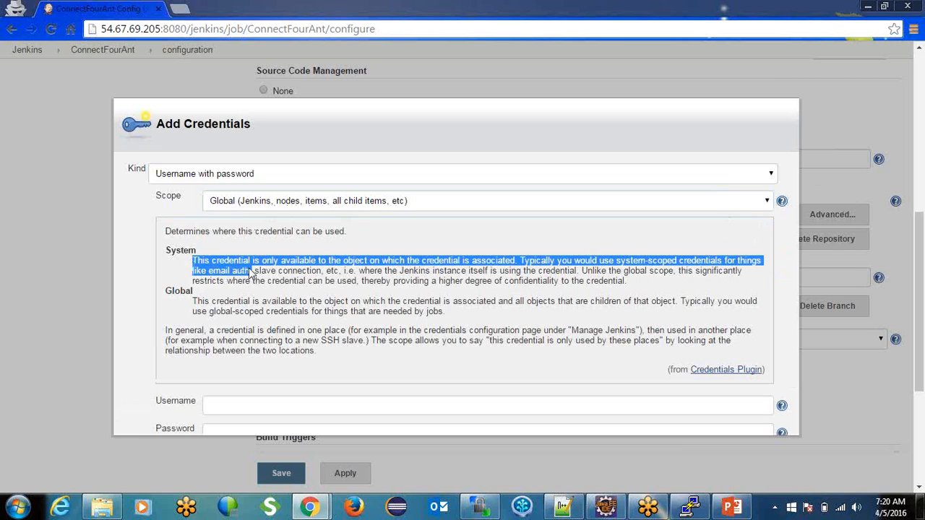
pyautogui.click(172, 247)
pyautogui.moveTo(165, 250); pyautogui.dragTo(186, 251)
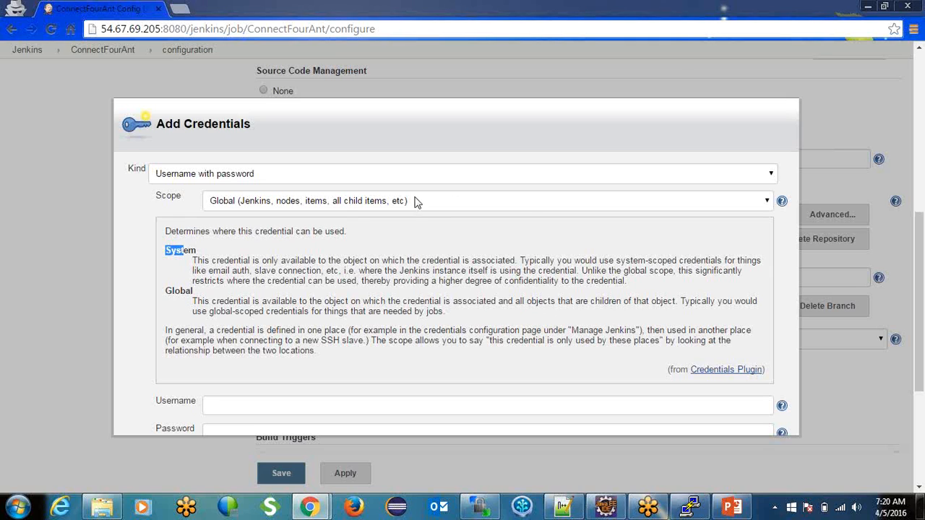
pyautogui.click(343, 205)
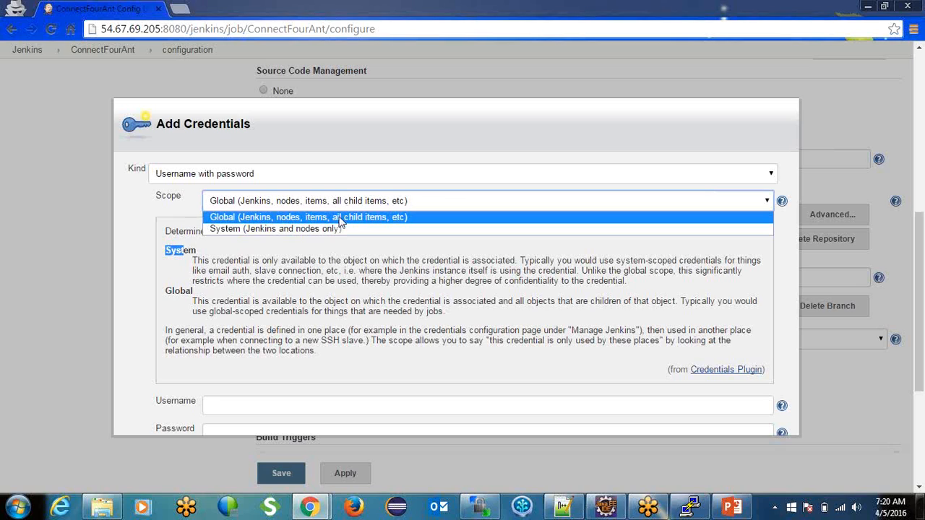
pyautogui.click(342, 220)
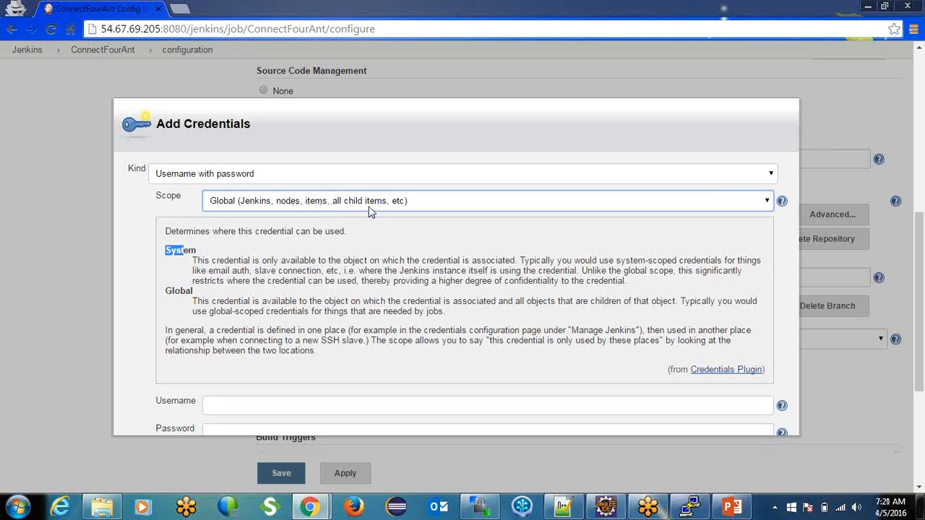
pyautogui.click(315, 206)
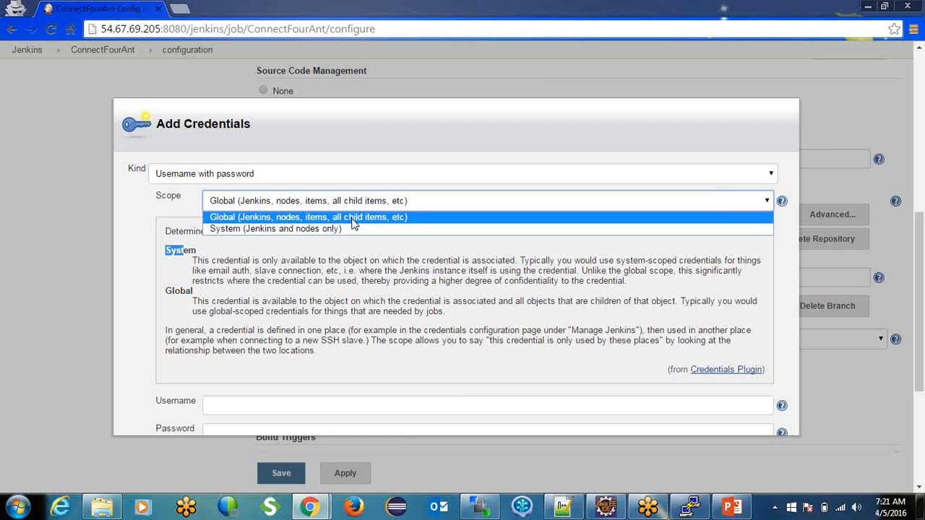
pyautogui.click(304, 230)
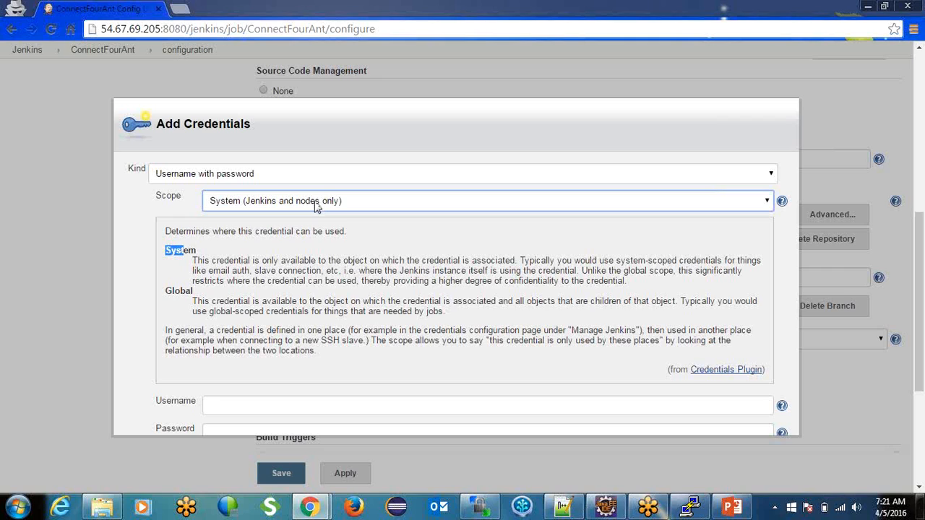
pyautogui.click(315, 205)
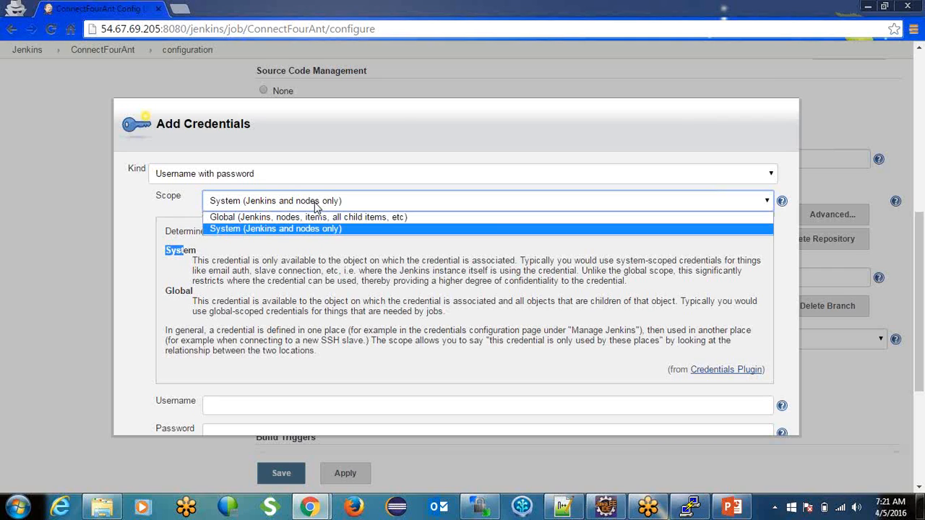
pyautogui.click(310, 215)
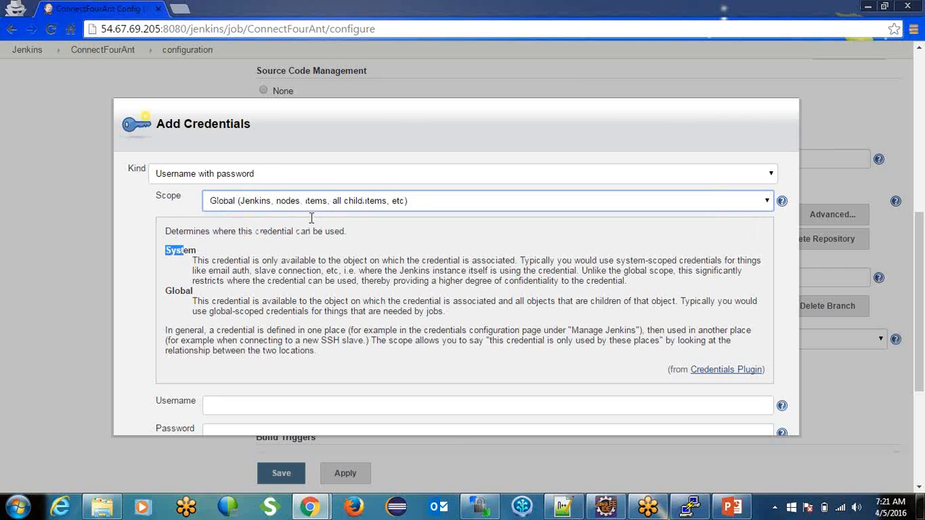
pyautogui.click(783, 201)
# Enter the GitHub user name and the account password in the new credential and add it
pyautogui.click(304, 229)
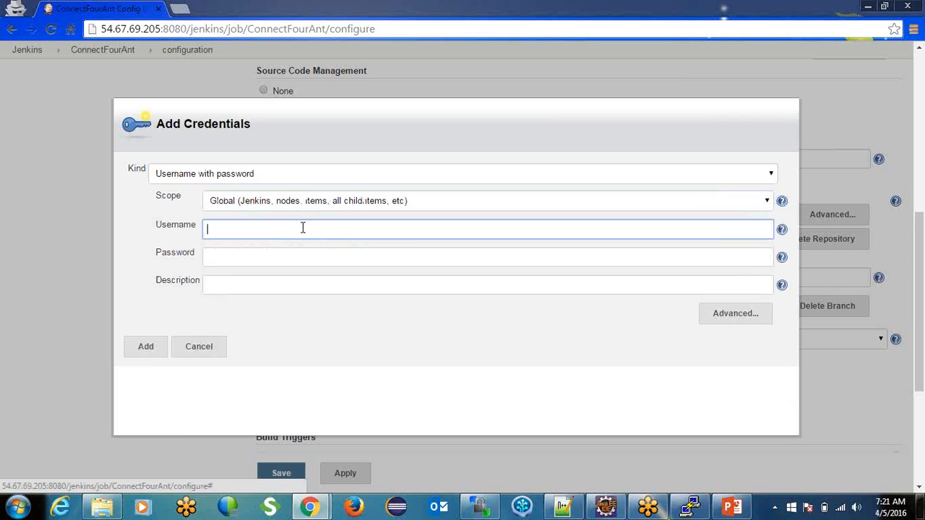
pyautogui.write('sreechoudary')
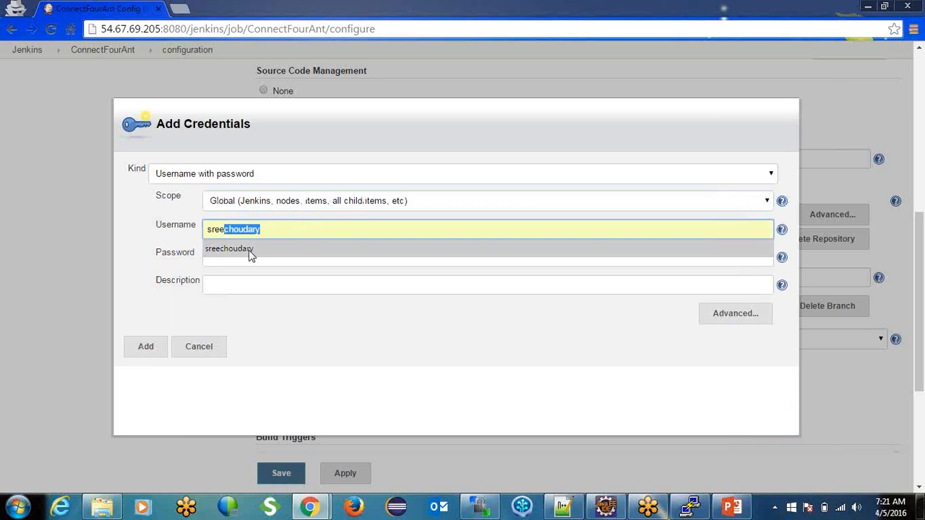
pyautogui.click(250, 249)
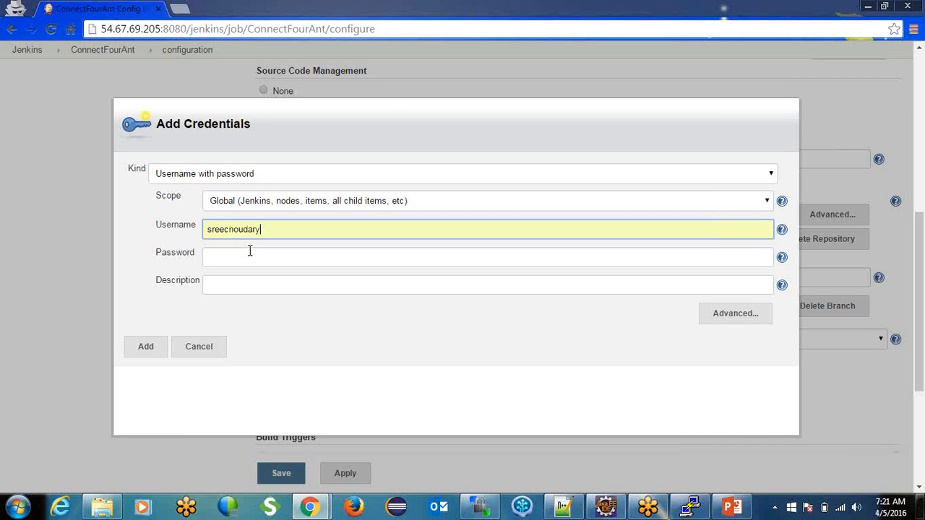
pyautogui.click(250, 259)
pyautogui.write('•••••••')
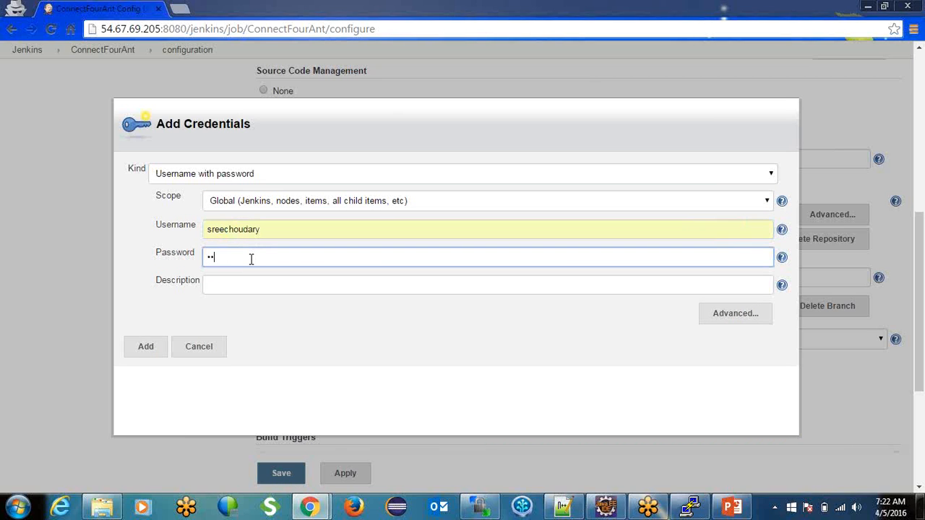
pyautogui.write('•••••')
pyautogui.click(144, 349)
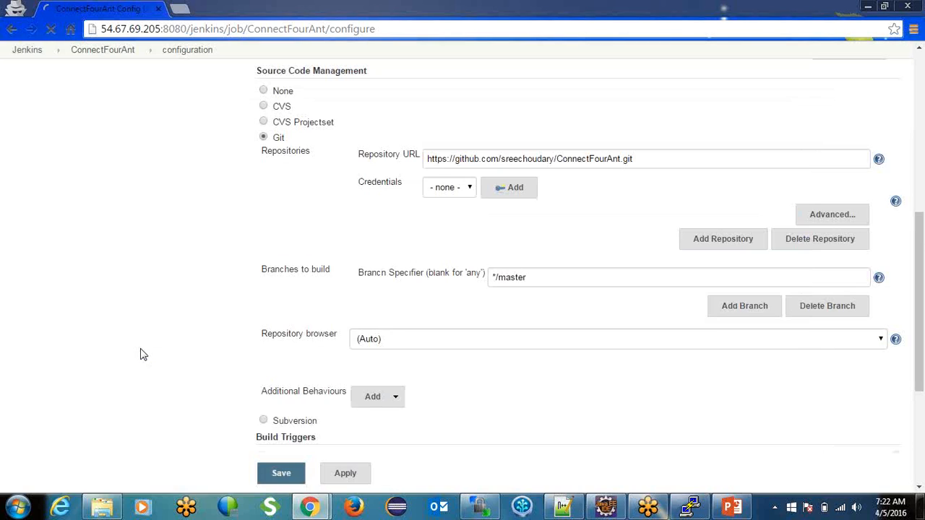
# Select the newly added GitHub credential for the ConnectFourAnt repository
pyautogui.click(467, 189)
pyautogui.click(518, 211)
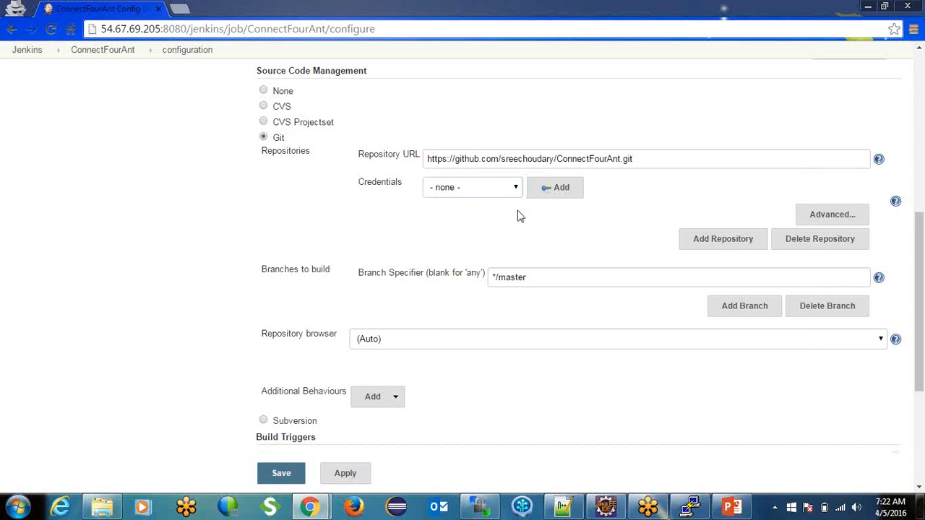
pyautogui.click(515, 193)
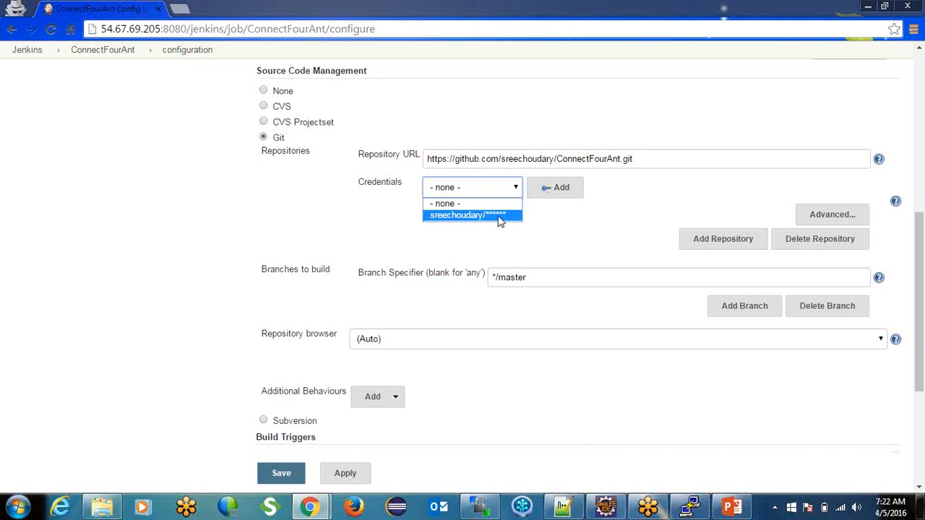
pyautogui.click(498, 216)
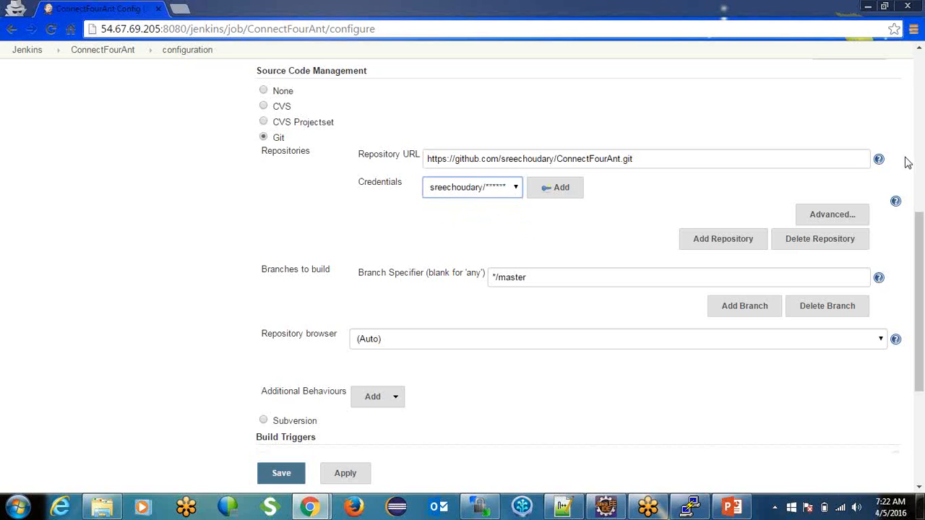
# Add an Invoke Ant build step to the job and set its Ant Version to Ant-1.9.6
pyautogui.moveTo(921, 221); pyautogui.dragTo(921, 253)
pyautogui.moveTo(470, 217); pyautogui.dragTo(444, 216)
pyautogui.click(444, 216)
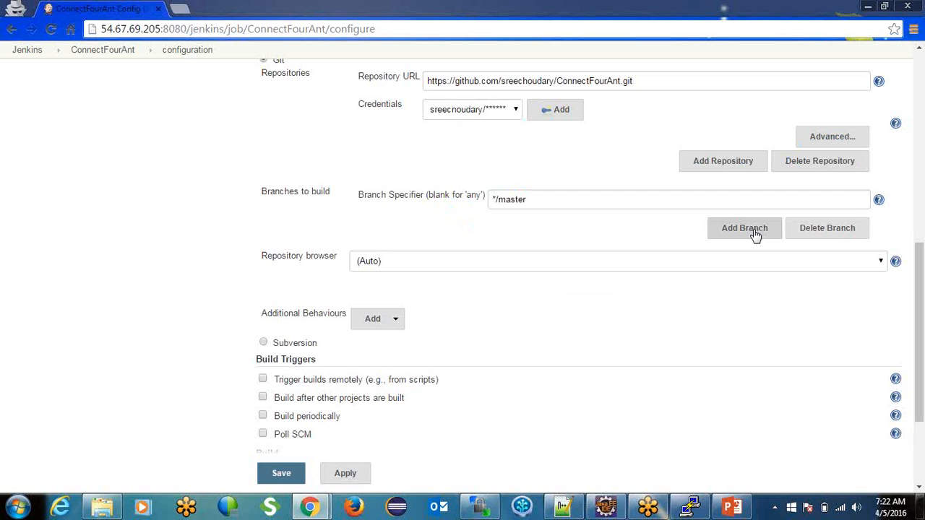
pyautogui.moveTo(922, 273); pyautogui.dragTo(922, 347)
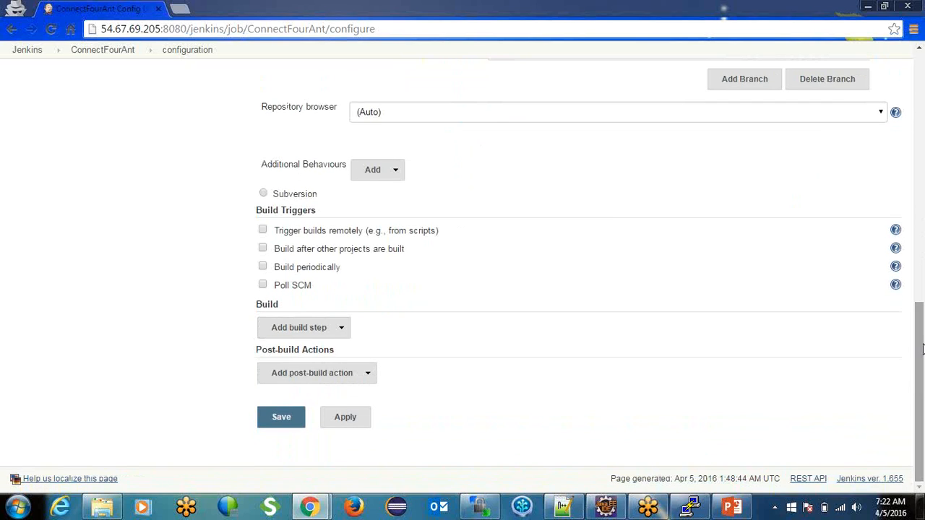
pyautogui.click(339, 329)
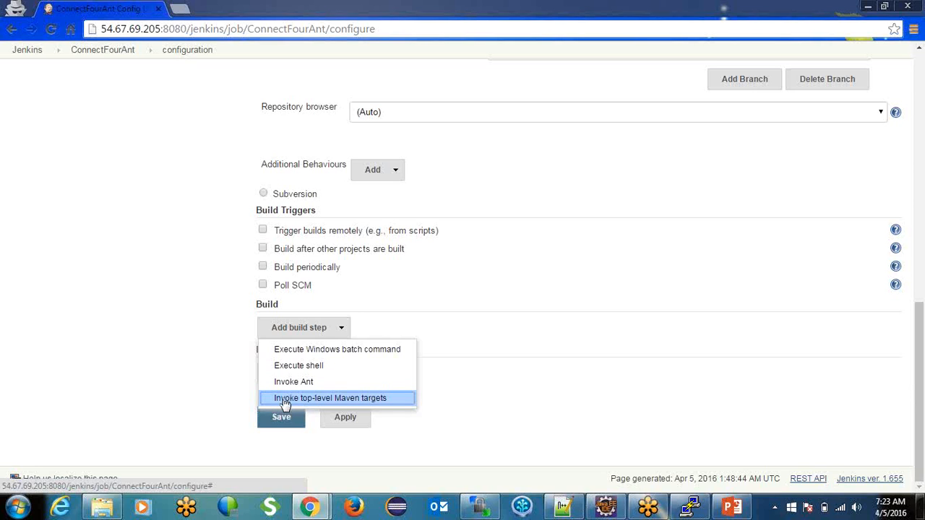
pyautogui.click(334, 386)
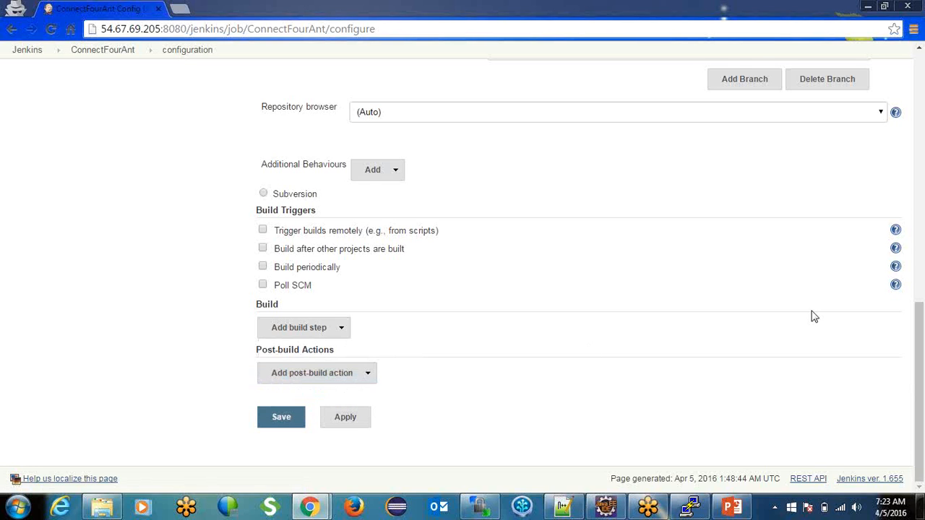
pyautogui.moveTo(920, 290); pyautogui.dragTo(919, 337)
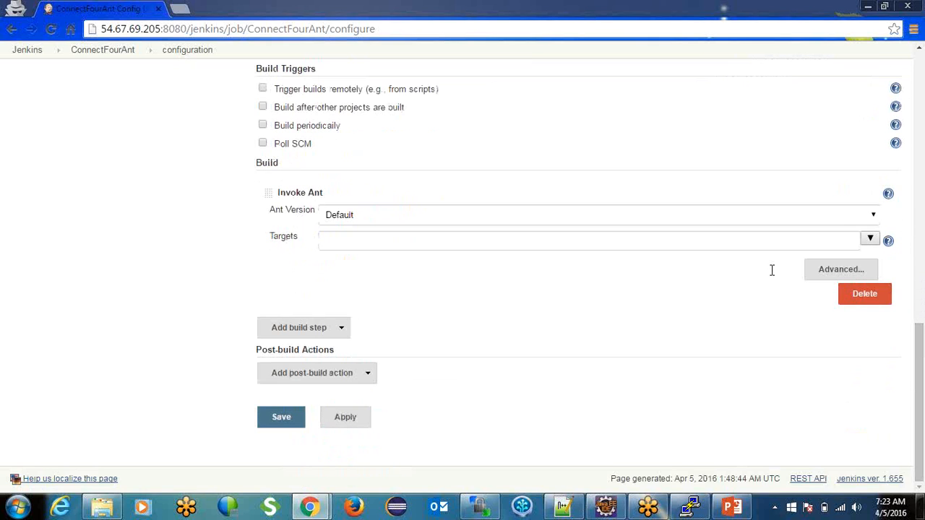
pyautogui.click(875, 219)
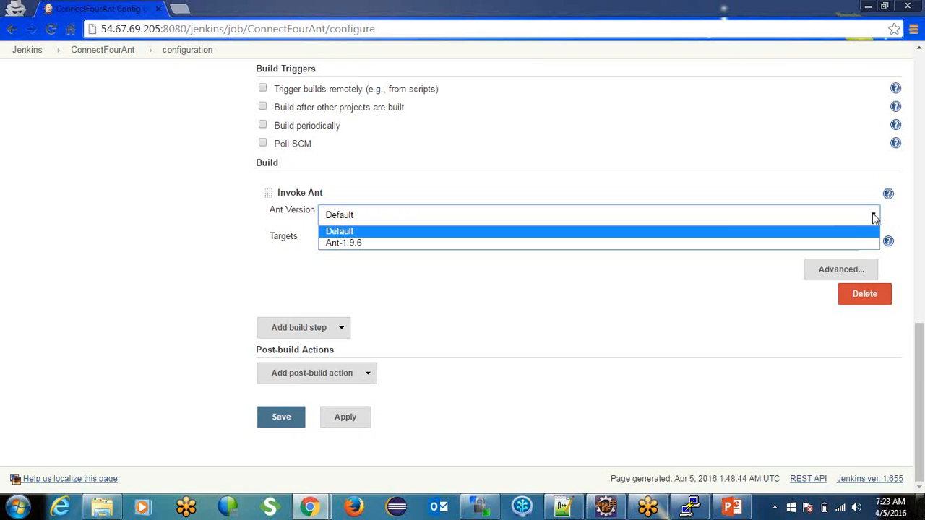
pyautogui.click(555, 245)
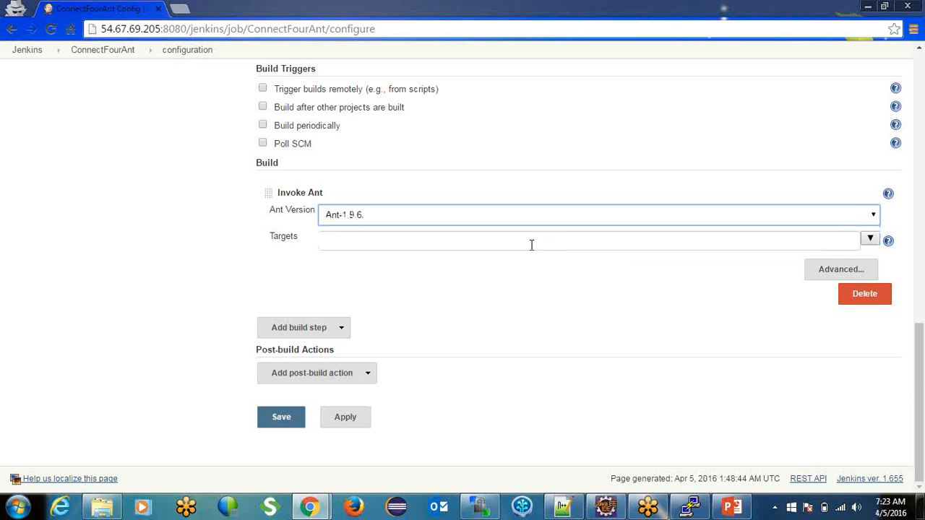
# Expand the Invoke Ant step's advanced options and select the Build File field
pyautogui.click(459, 242)
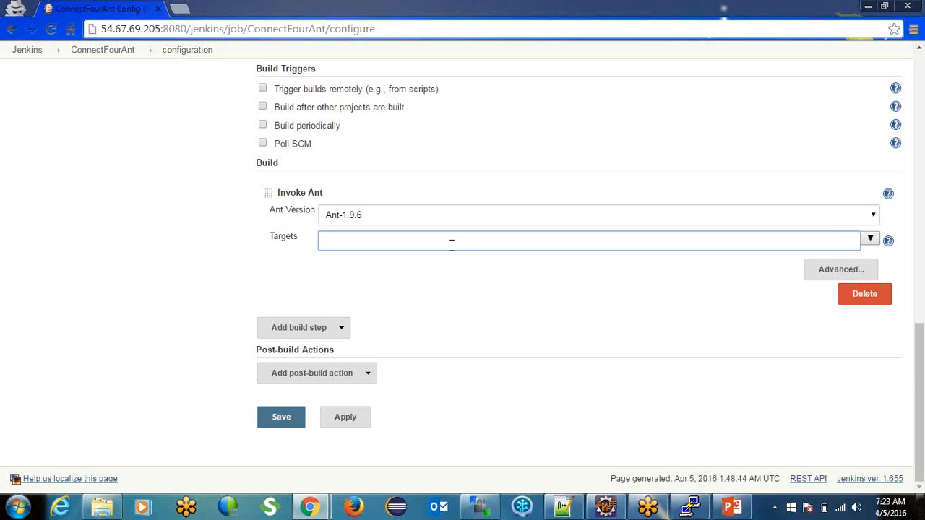
pyautogui.click(826, 272)
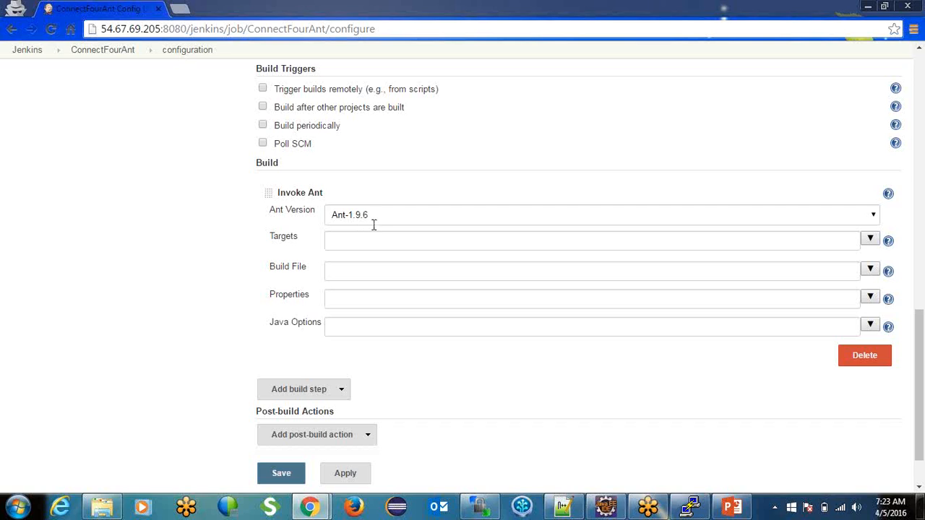
pyautogui.click(334, 270)
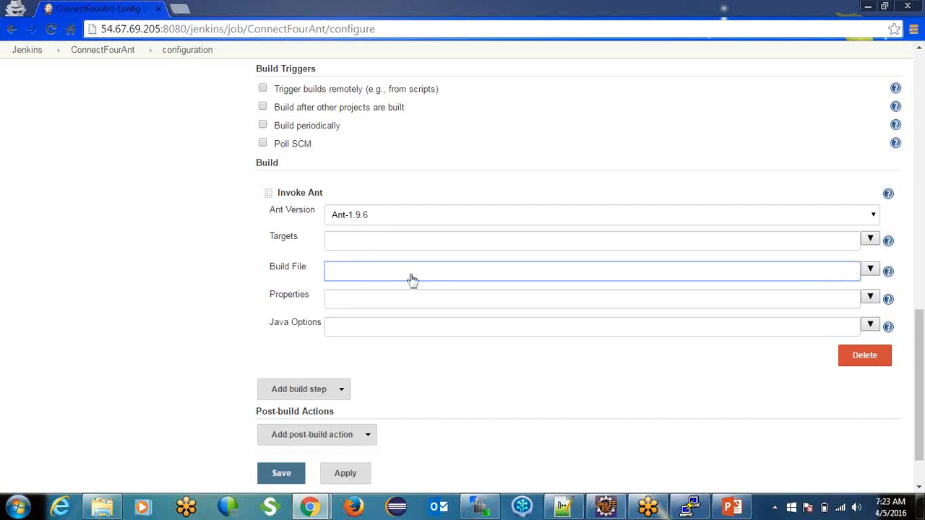
pyautogui.moveTo(310, 508)
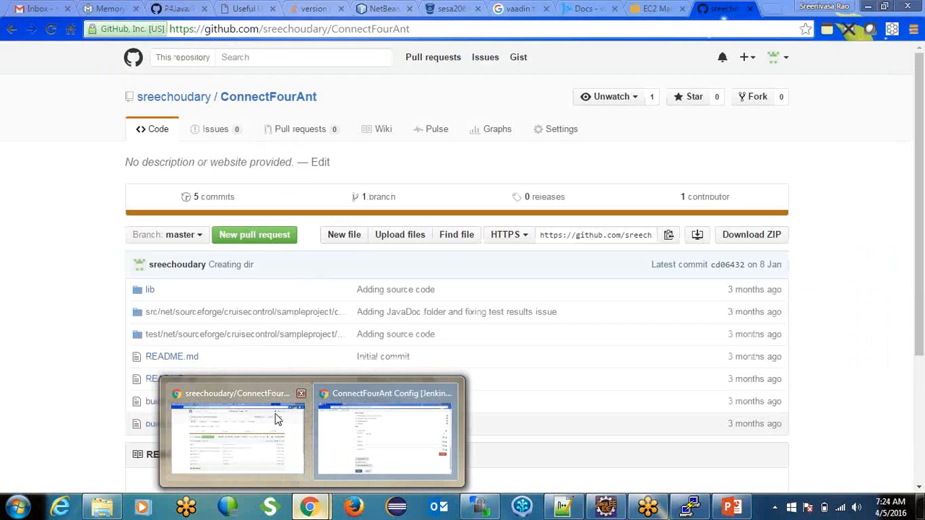
# Switch to the GitHub repository, open build.xml and examine the project's default target
pyautogui.click(264, 428)
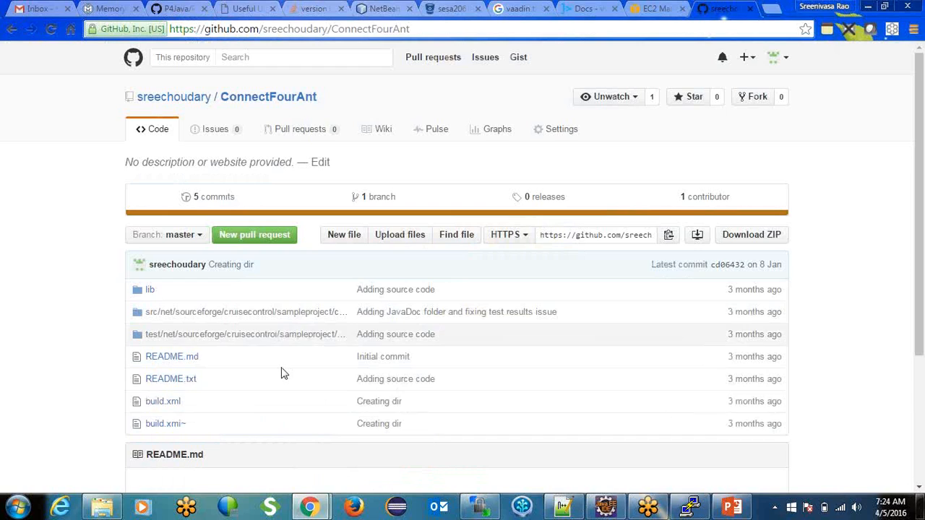
pyautogui.click(165, 402)
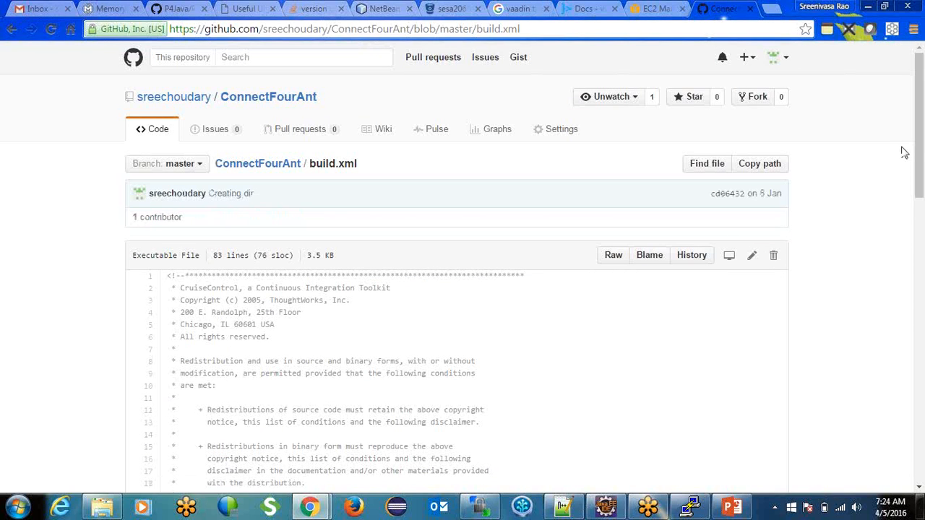
pyautogui.moveTo(919, 143); pyautogui.dragTo(917, 290)
pyautogui.moveTo(292, 254); pyautogui.dragTo(348, 252)
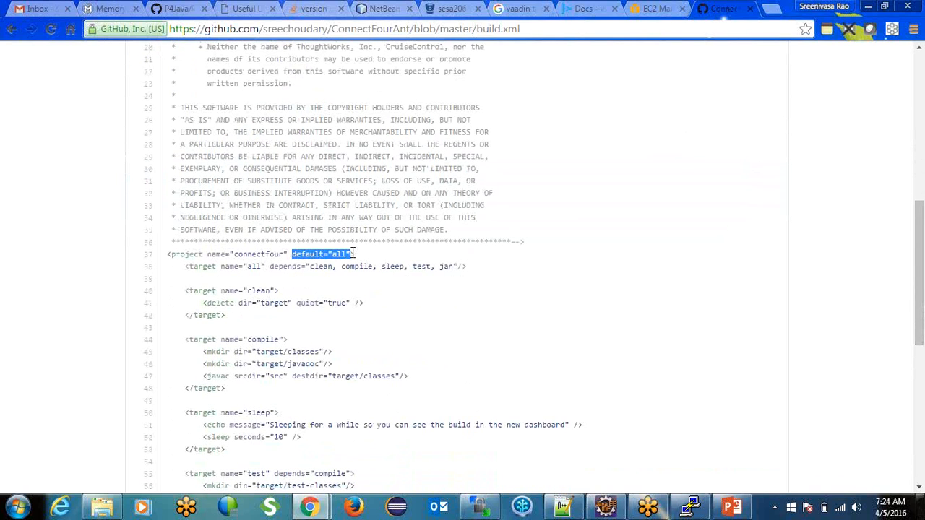
pyautogui.doubleClick(338, 257)
pyautogui.moveTo(294, 253); pyautogui.dragTo(332, 258)
pyautogui.click(12, 30)
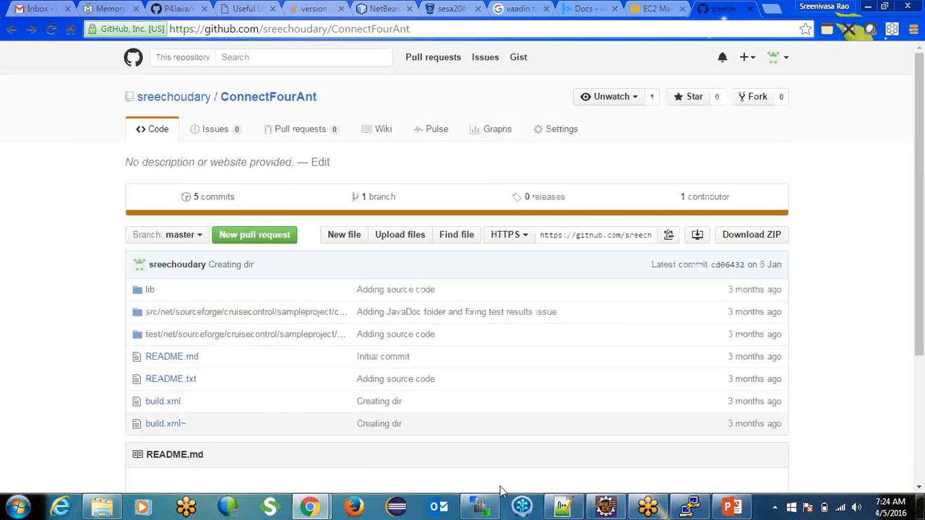
# Return to the Jenkins job configuration and save it with the Invoke Ant build step
pyautogui.moveTo(309, 506)
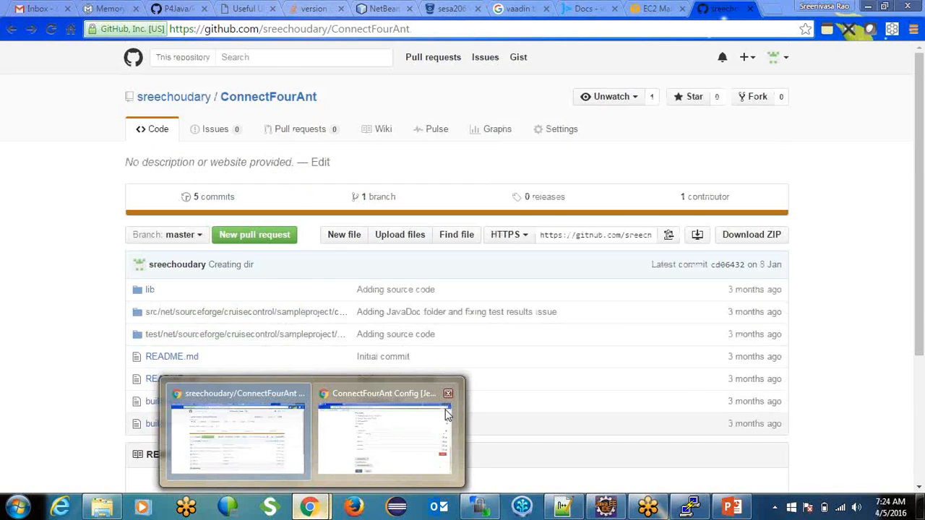
pyautogui.click(398, 424)
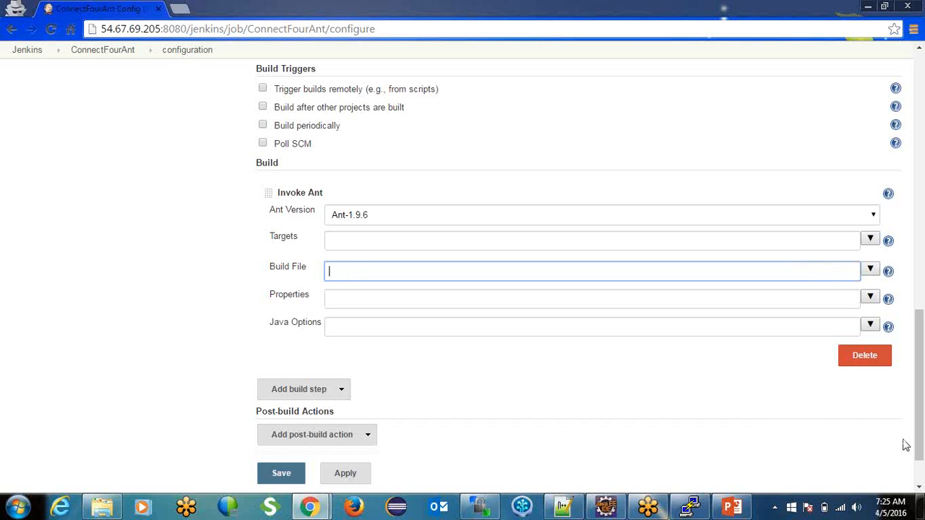
pyautogui.click(347, 298)
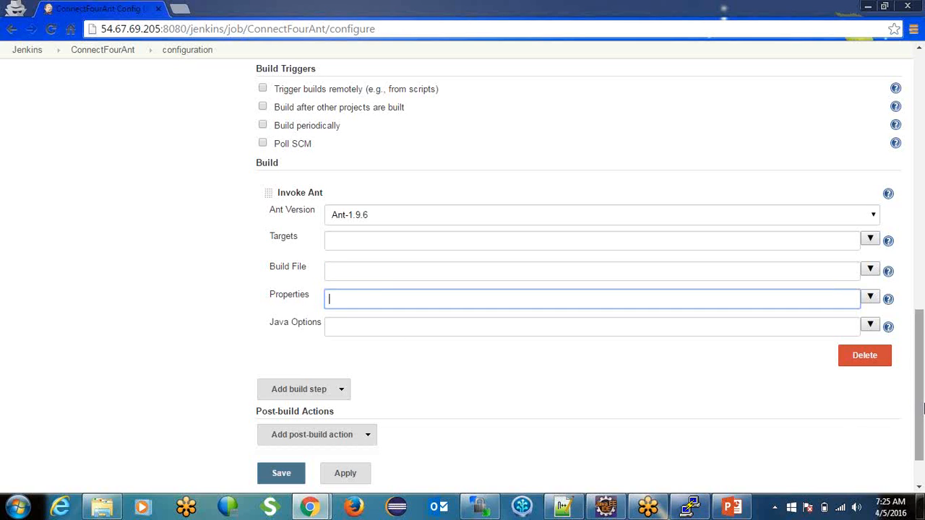
pyautogui.moveTo(921, 397); pyautogui.dragTo(721, 423)
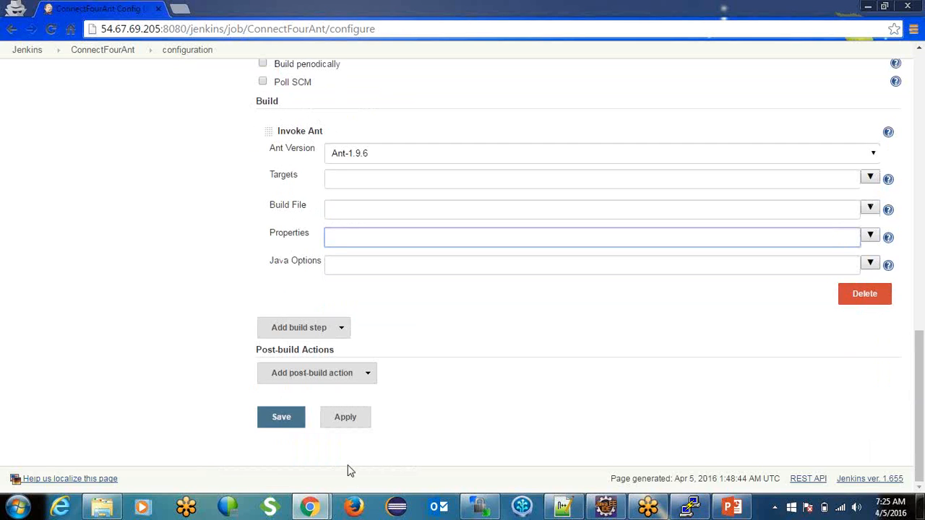
pyautogui.click(289, 422)
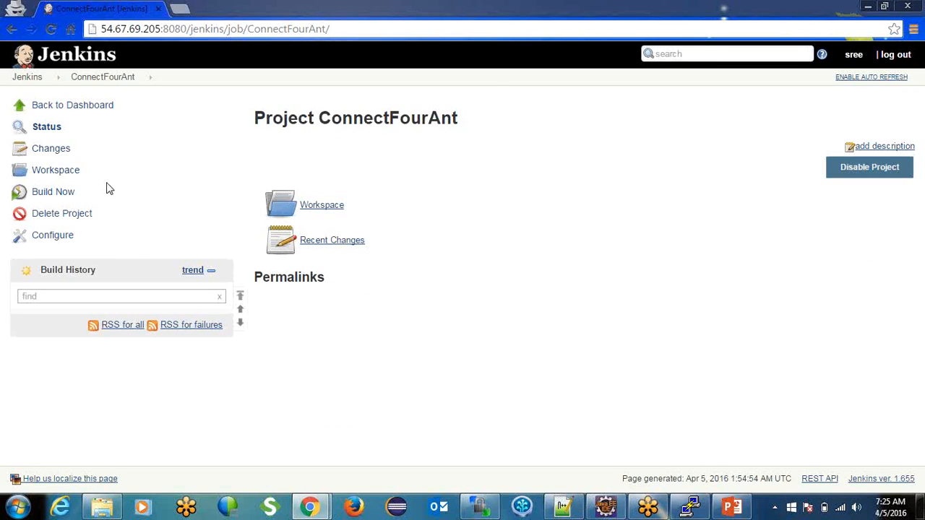
# Trigger a build of ConnectFourAnt and read build #1's console output
pyautogui.click(57, 194)
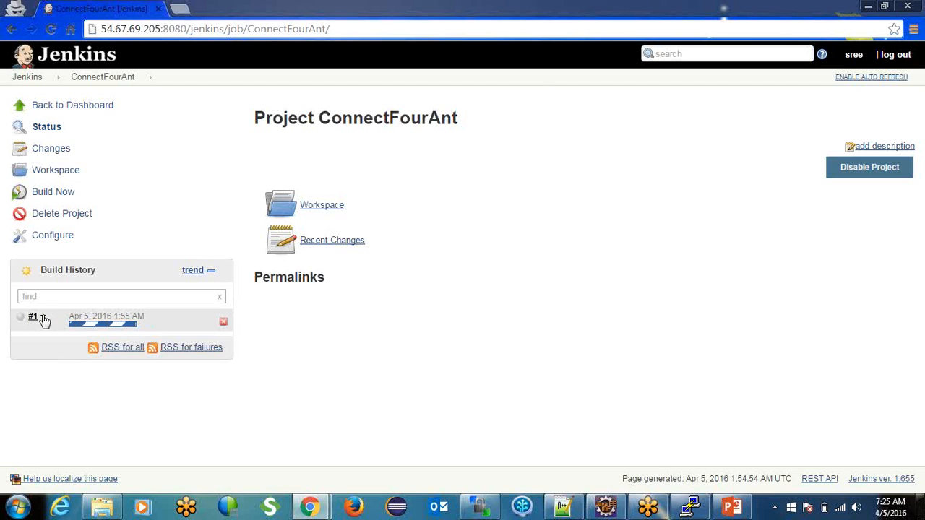
pyautogui.click(43, 320)
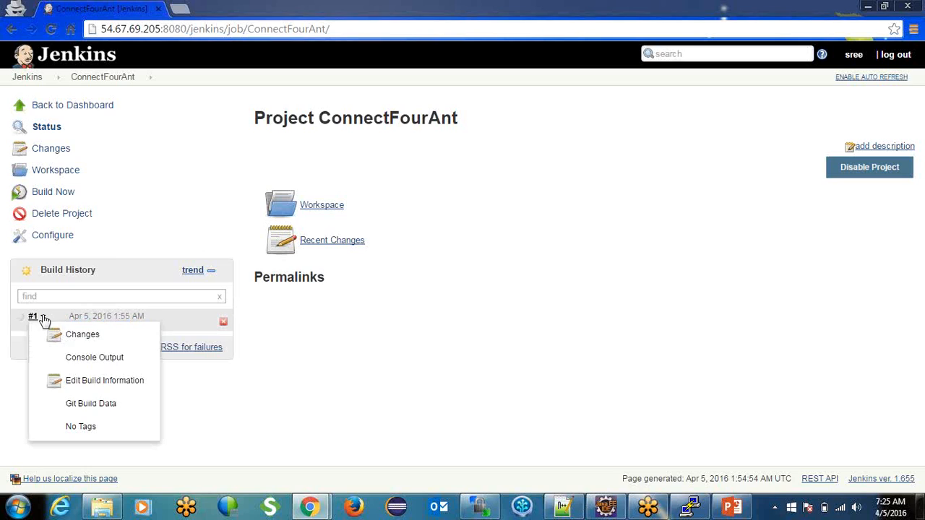
pyautogui.click(95, 360)
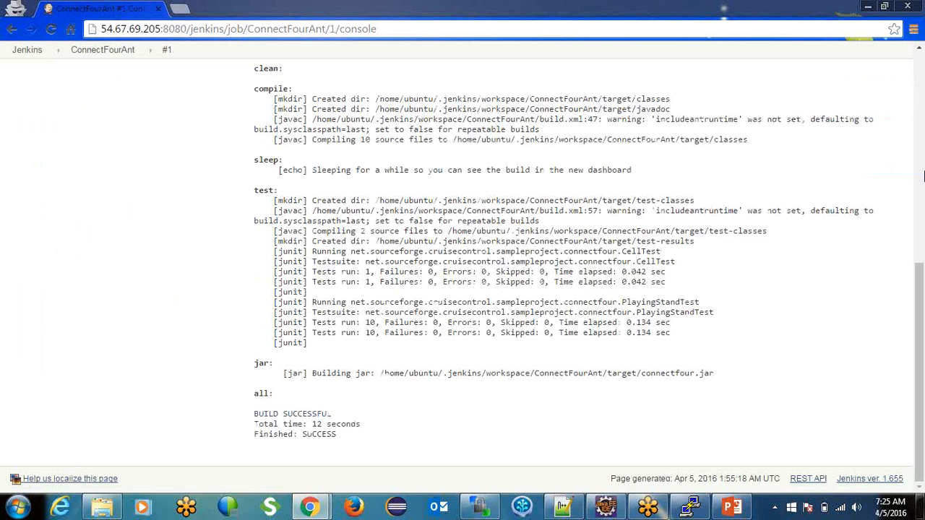
pyautogui.click(921, 159)
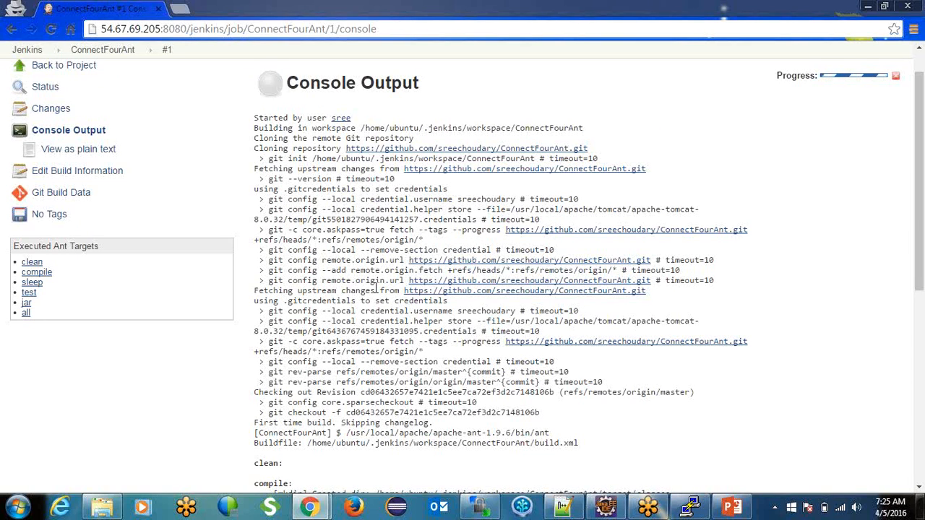
pyautogui.moveTo(923, 214); pyautogui.dragTo(918, 405)
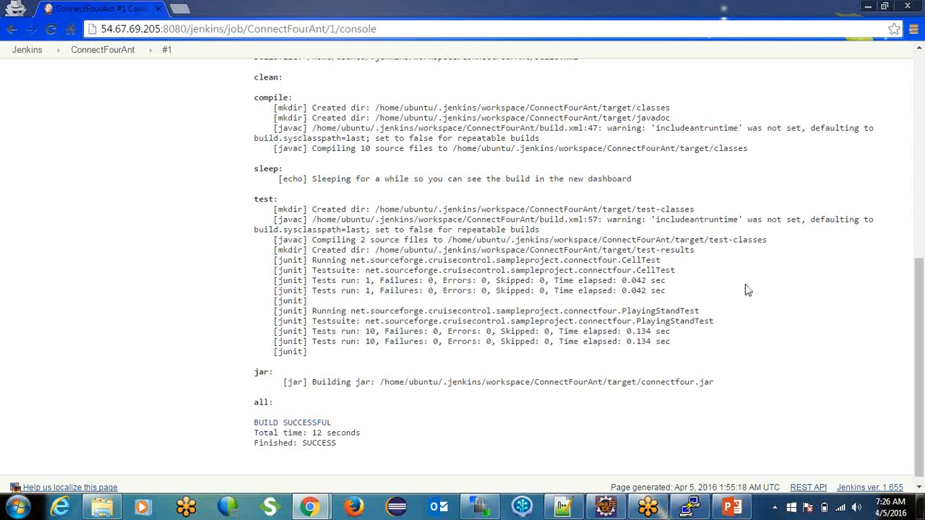
# Switch to WinSCP and browse the server's Jenkins workspace for ConnectFourAnt's target folder and connectfour.jar
pyautogui.click(481, 508)
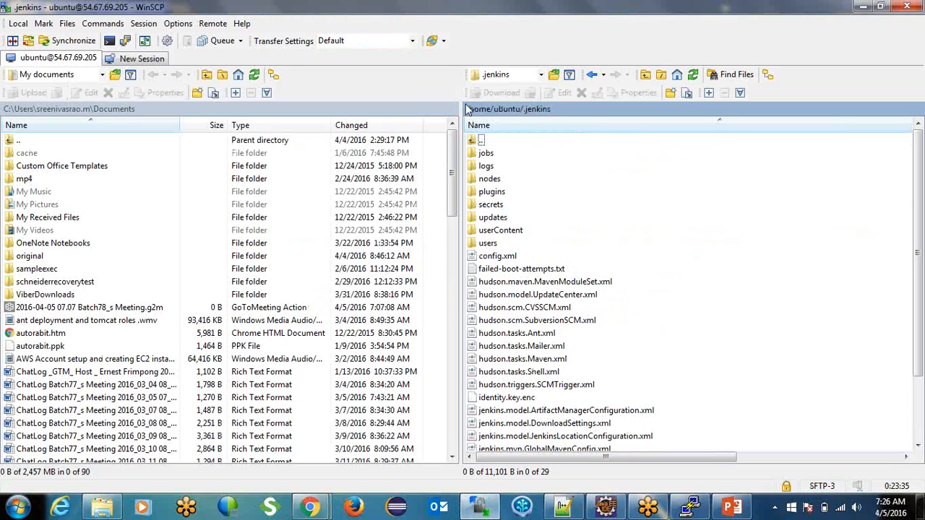
pyautogui.click(692, 75)
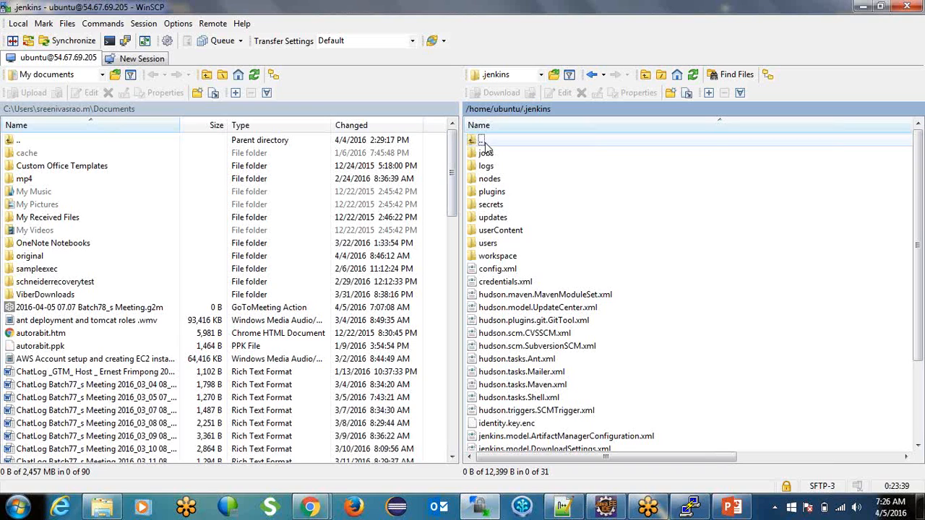
pyautogui.doubleClick(509, 259)
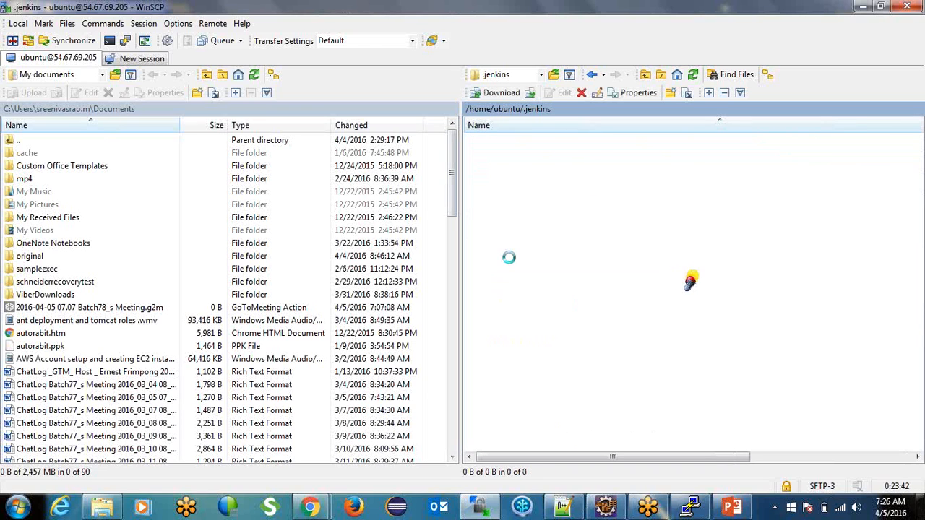
pyautogui.click(507, 156)
pyautogui.doubleClick(507, 156)
pyautogui.click(695, 78)
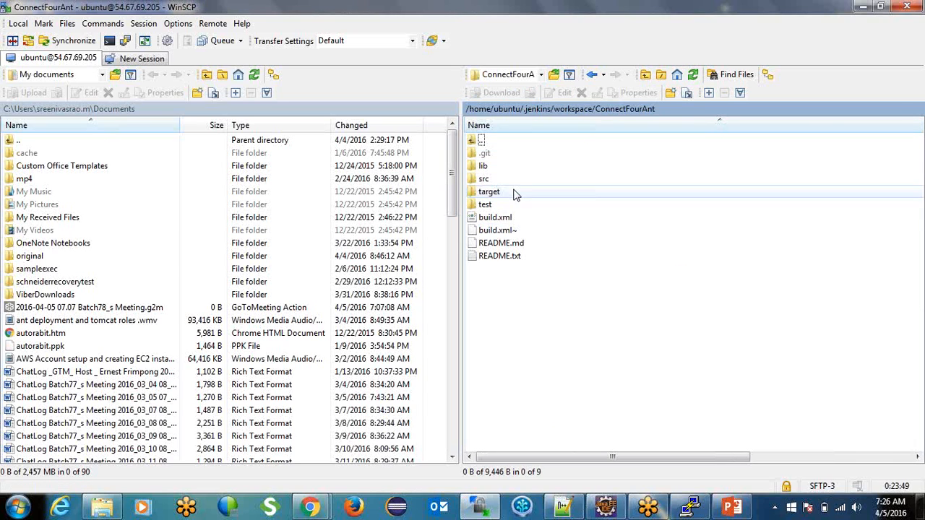
pyautogui.doubleClick(489, 192)
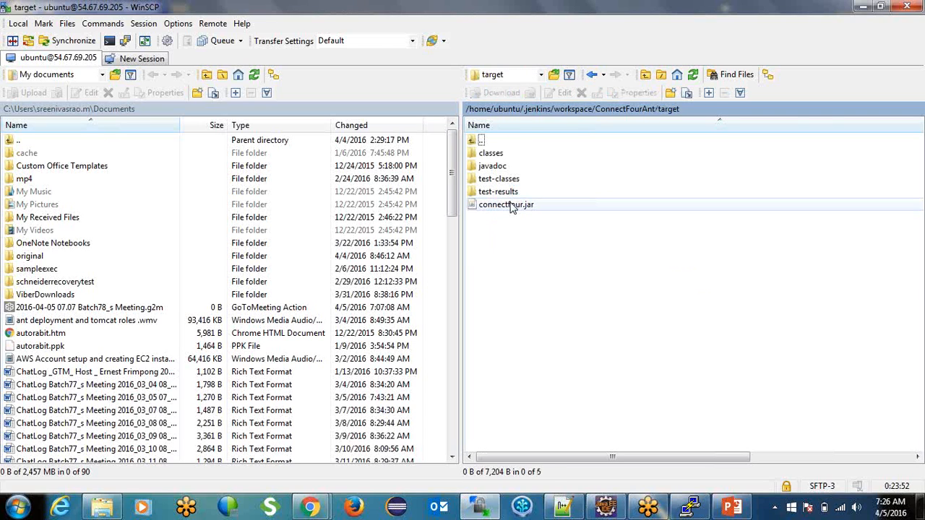
pyautogui.click(511, 206)
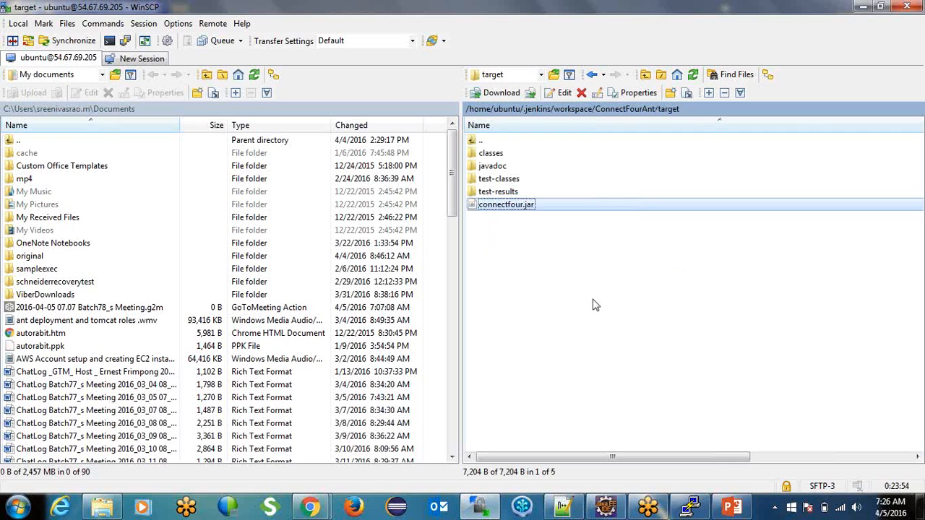
pyautogui.click(642, 109)
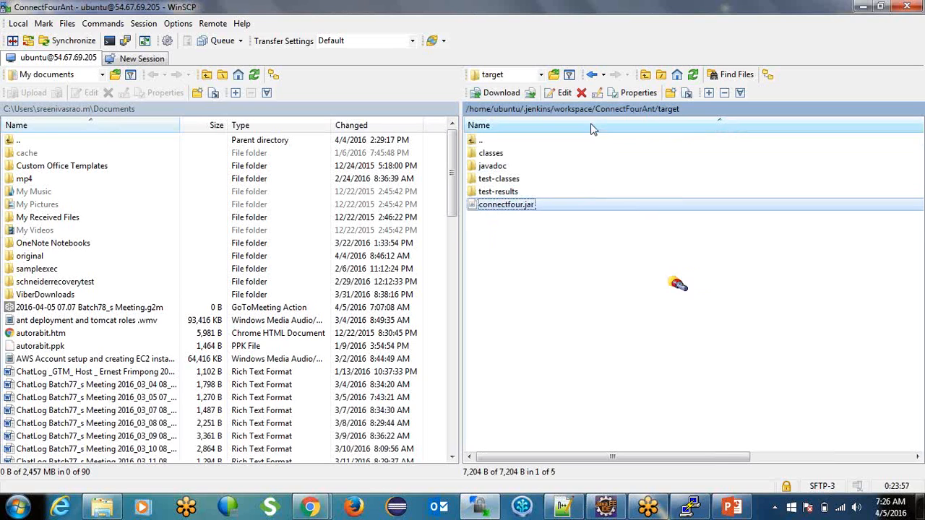
pyautogui.click(590, 113)
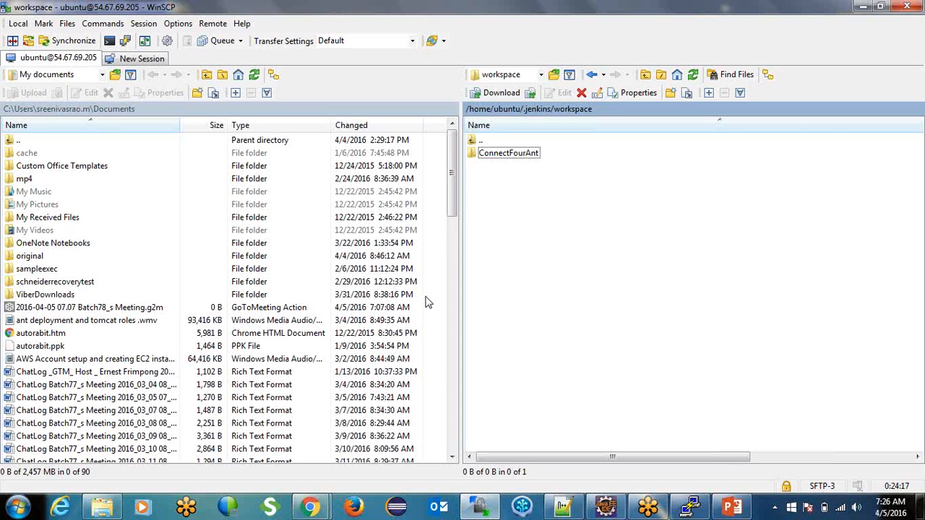
# Back in Jenkins, browse the job workspace's target folder and then view the job's Changes page
pyautogui.click(309, 506)
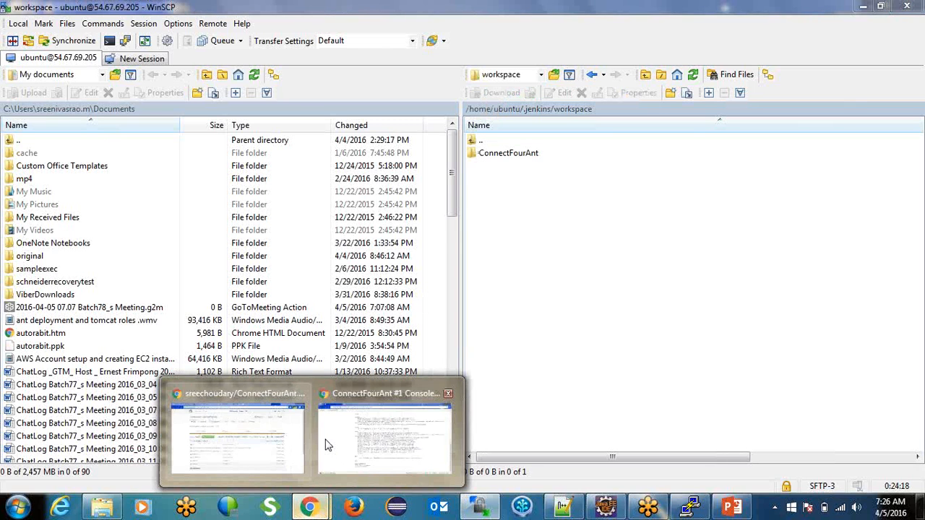
pyautogui.click(347, 442)
pyautogui.scroll(10, 550, 216)
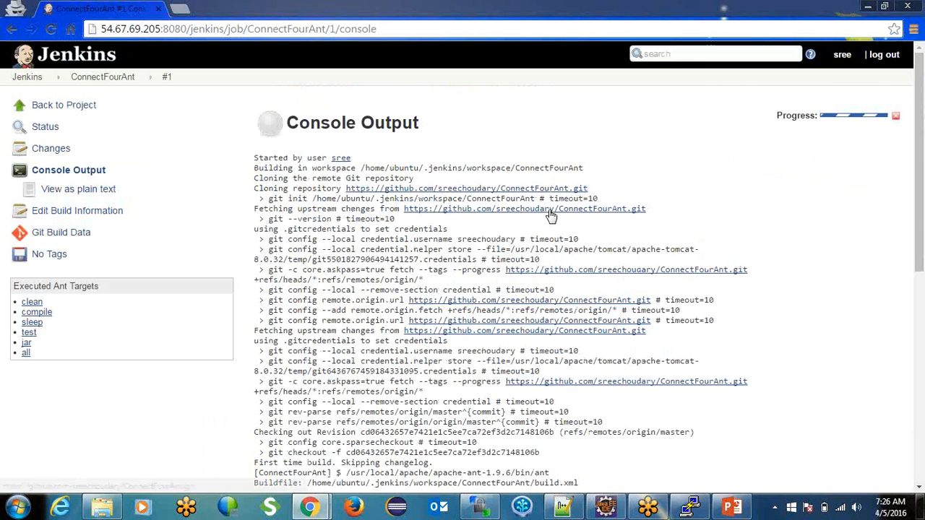
pyautogui.click(76, 106)
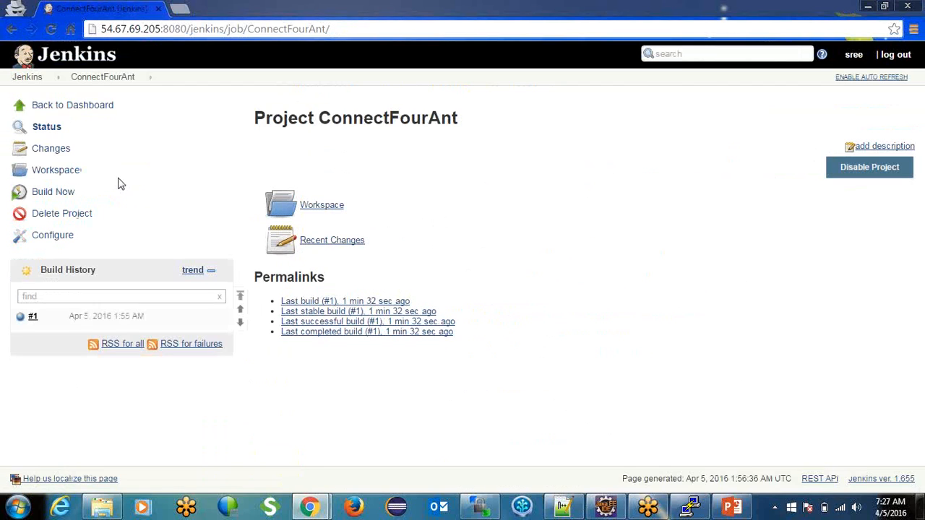
pyautogui.click(317, 208)
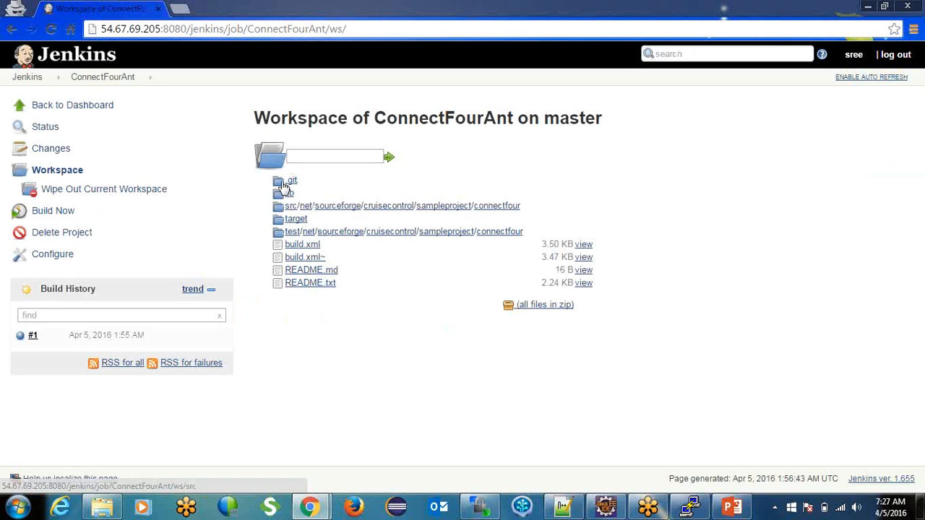
pyautogui.click(298, 221)
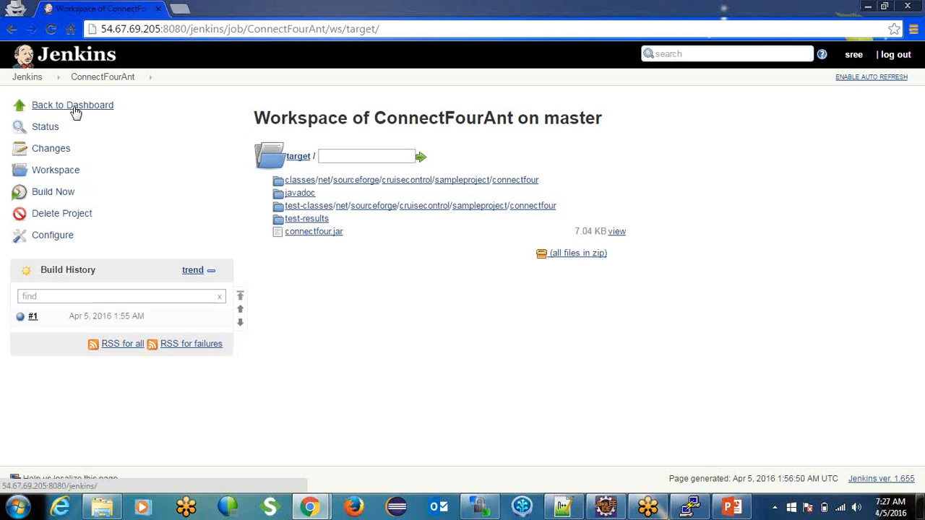
pyautogui.click(50, 155)
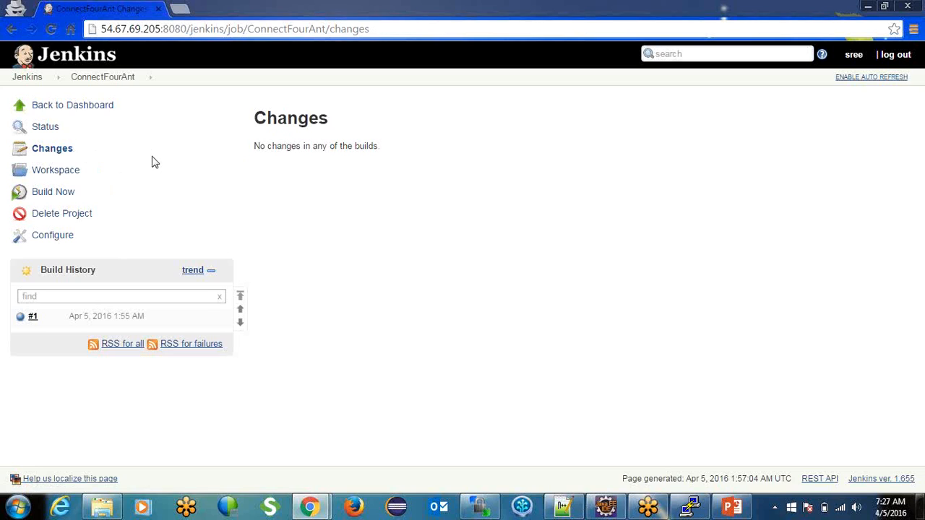
pyautogui.moveTo(254, 146); pyautogui.dragTo(381, 149)
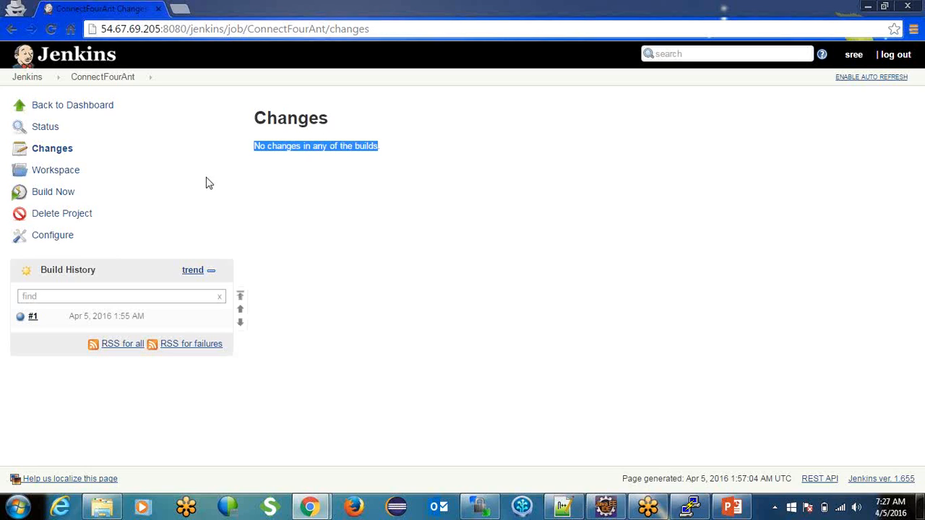
# Open the job configuration, add an Archive the artifacts post-build action and select its Files to archive field
pyautogui.click(51, 240)
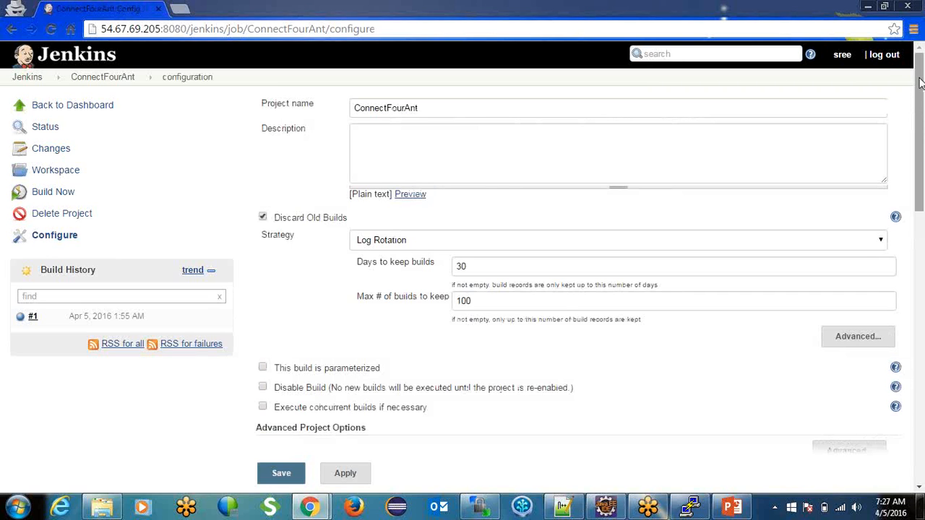
pyautogui.moveTo(920, 90); pyautogui.dragTo(922, 346)
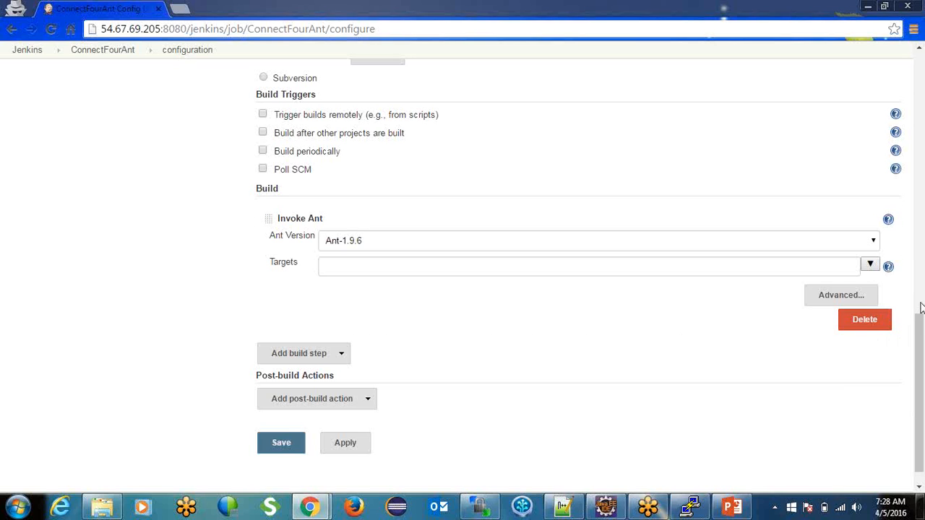
pyautogui.moveTo(923, 327); pyautogui.dragTo(922, 367)
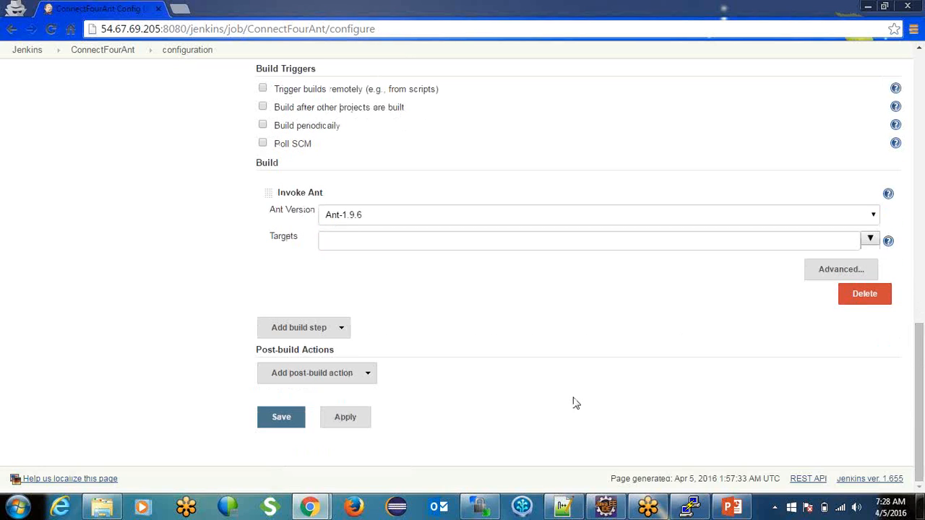
pyautogui.moveTo(257, 350); pyautogui.dragTo(347, 351)
pyautogui.click(363, 374)
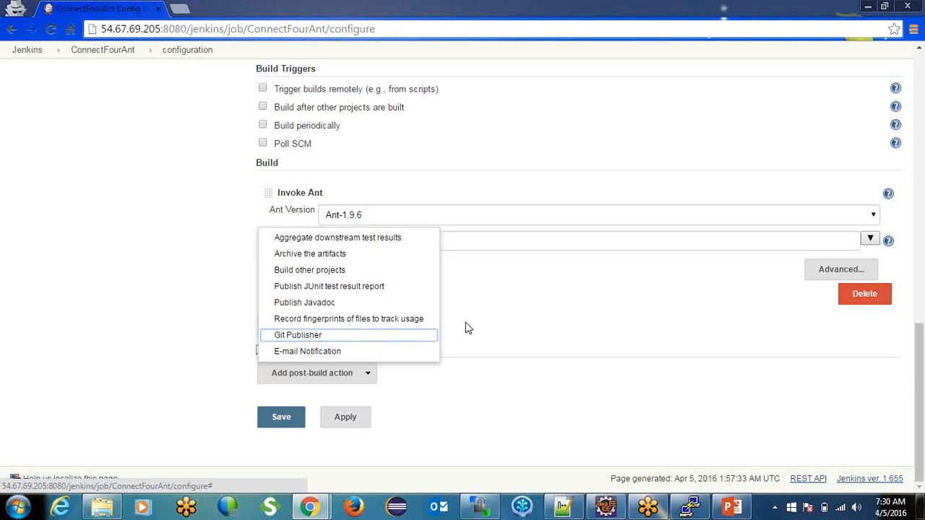
pyautogui.click(352, 258)
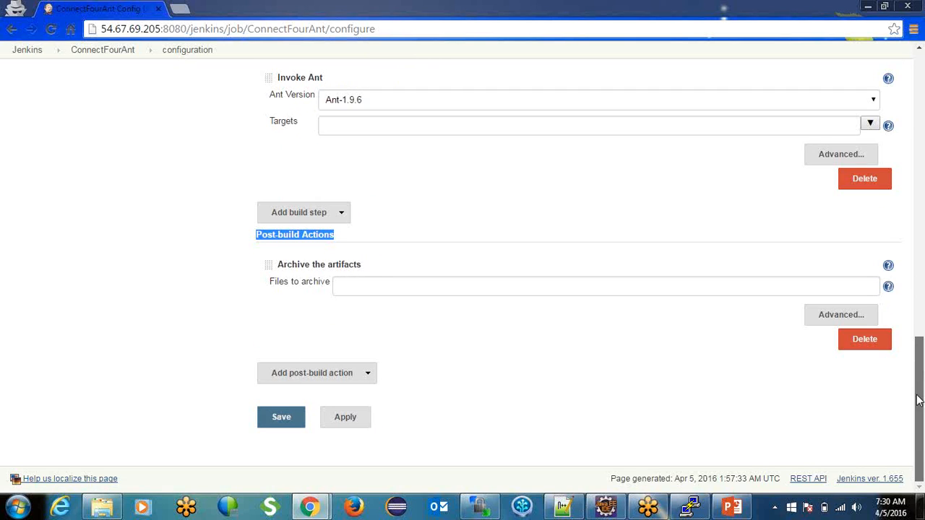
pyautogui.click(603, 284)
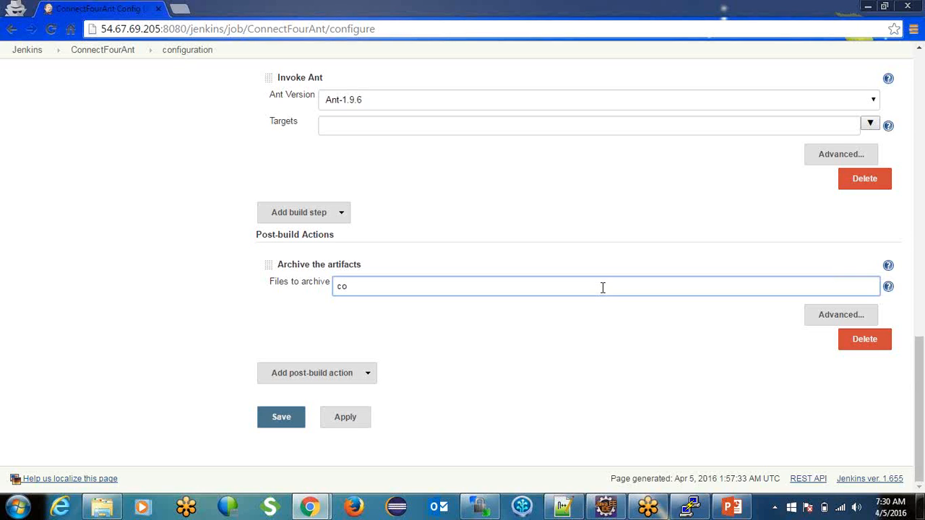
# In WinSCP, open the ConnectFourAnt workspace's target folder and copy the connectfour.jar file name
pyautogui.click(478, 500)
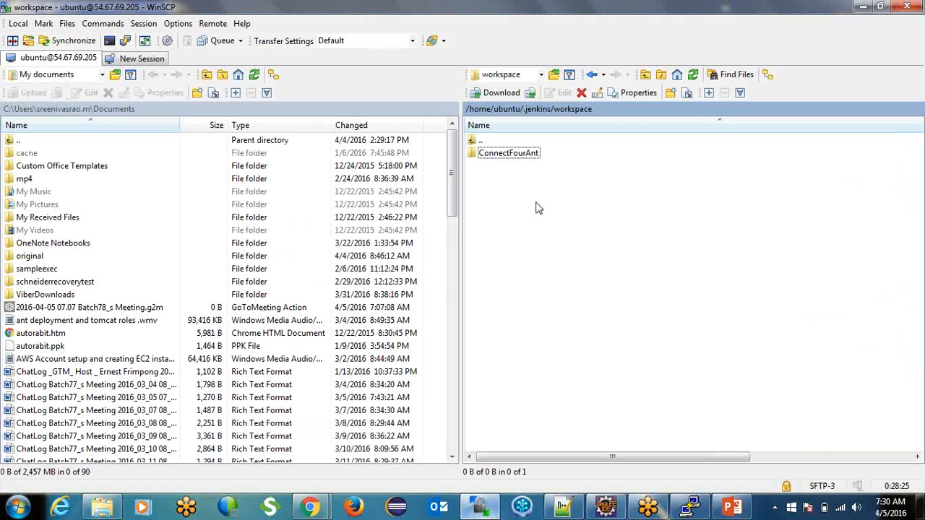
pyautogui.doubleClick(522, 154)
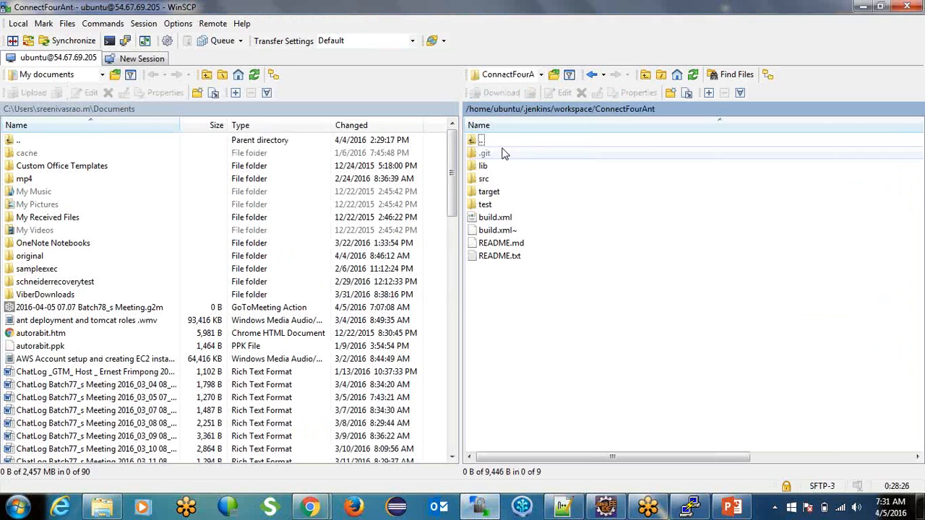
pyautogui.doubleClick(490, 191)
pyautogui.click(504, 206)
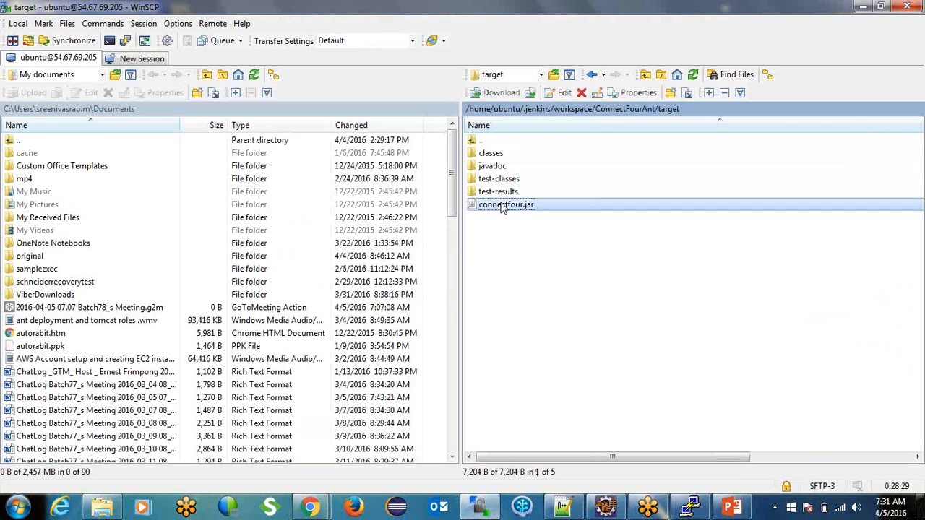
pyautogui.click(504, 207)
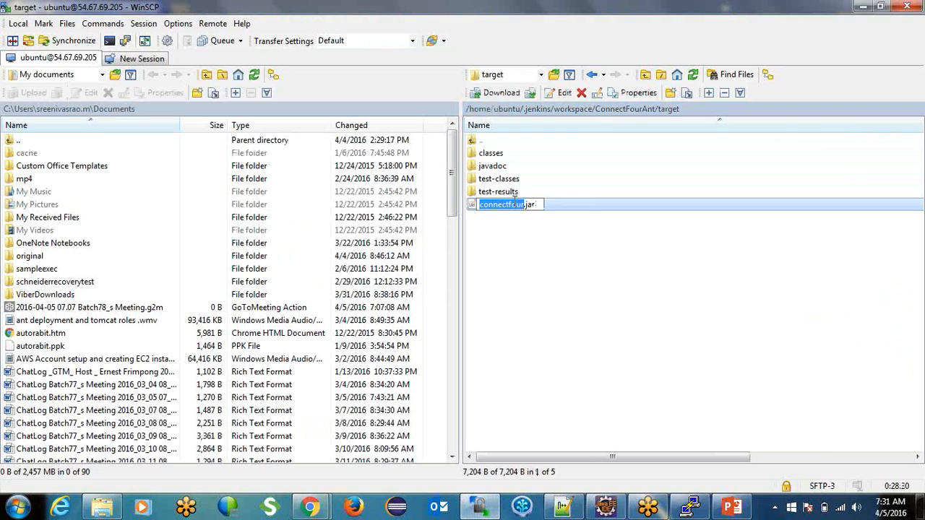
pyautogui.doubleClick(538, 205)
pyautogui.hotkey('ctrl', 'c')
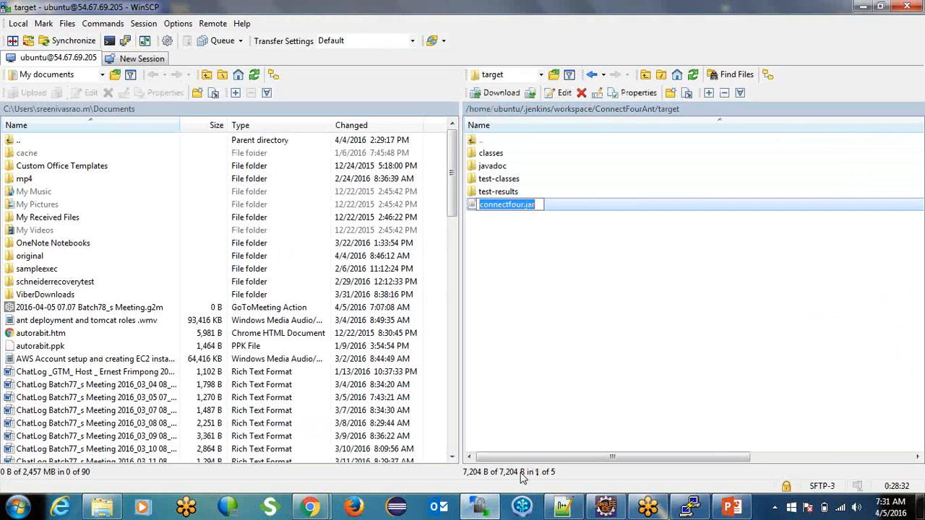
# Back in the Jenkins job configuration, set Files to archive to target/connectfour.jar
pyautogui.click(317, 509)
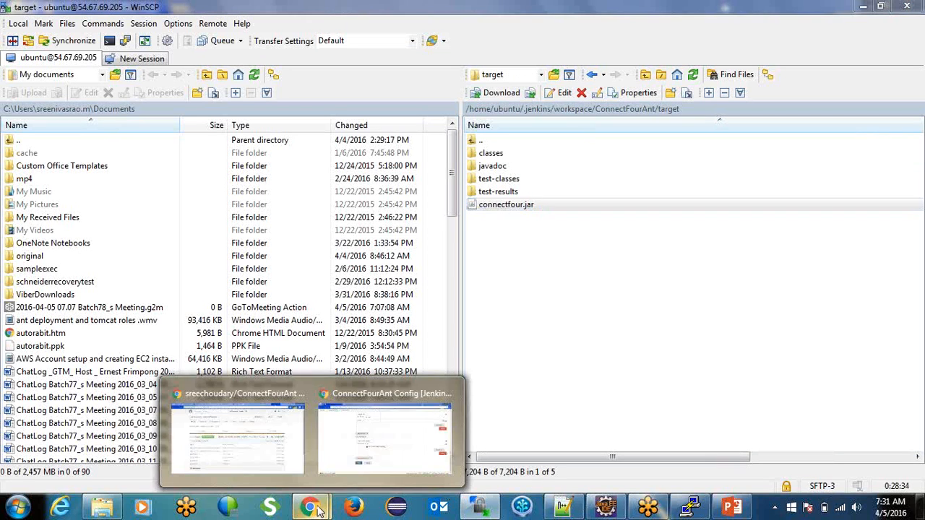
pyautogui.click(386, 441)
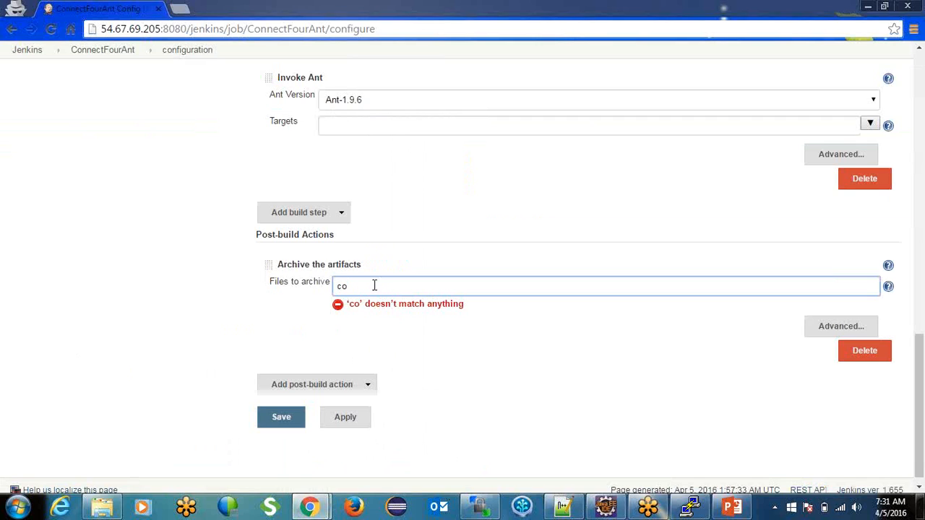
pyautogui.doubleClick(341, 286)
pyautogui.hotkey('ctrl', 'v')
pyautogui.click(470, 366)
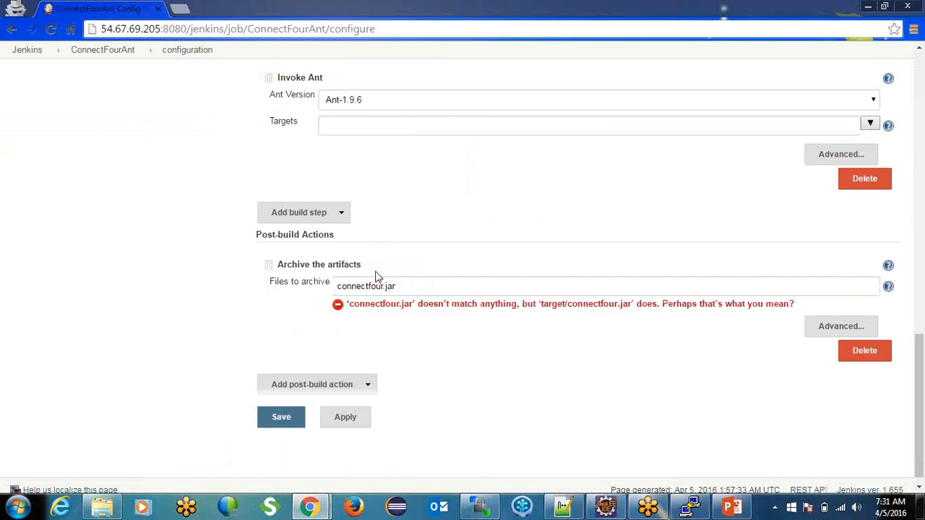
pyautogui.click(338, 287)
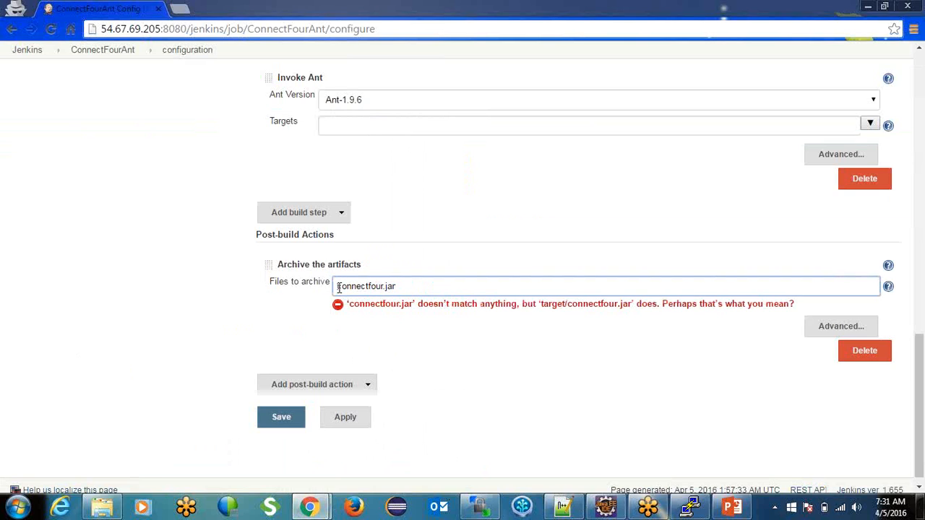
pyautogui.write('target/')
pyautogui.click(417, 335)
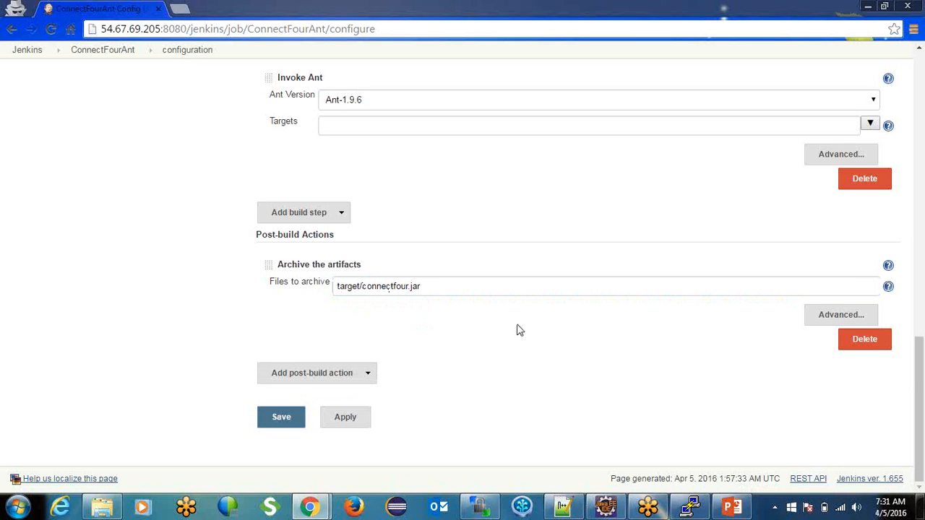
# Copy the archive path and open the Archive the artifacts help text to read it
pyautogui.tripleClick(430, 287)
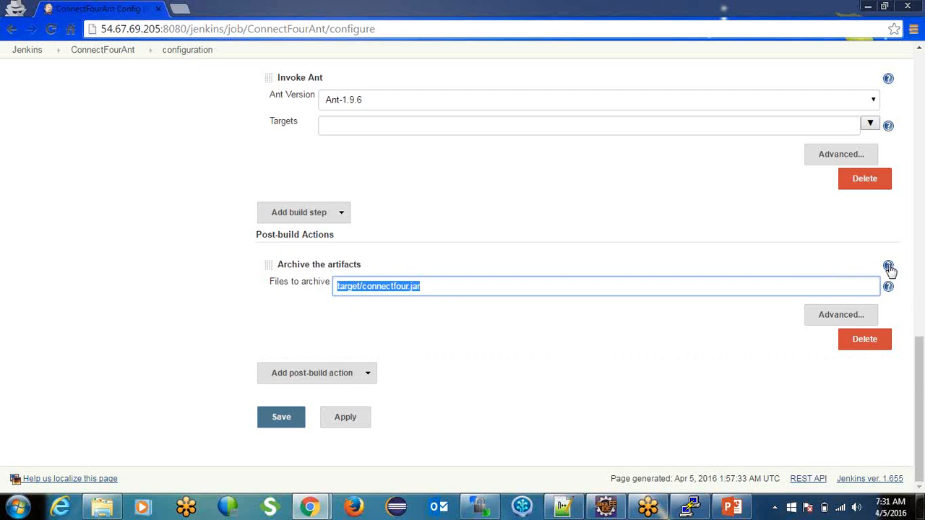
pyautogui.click(888, 265)
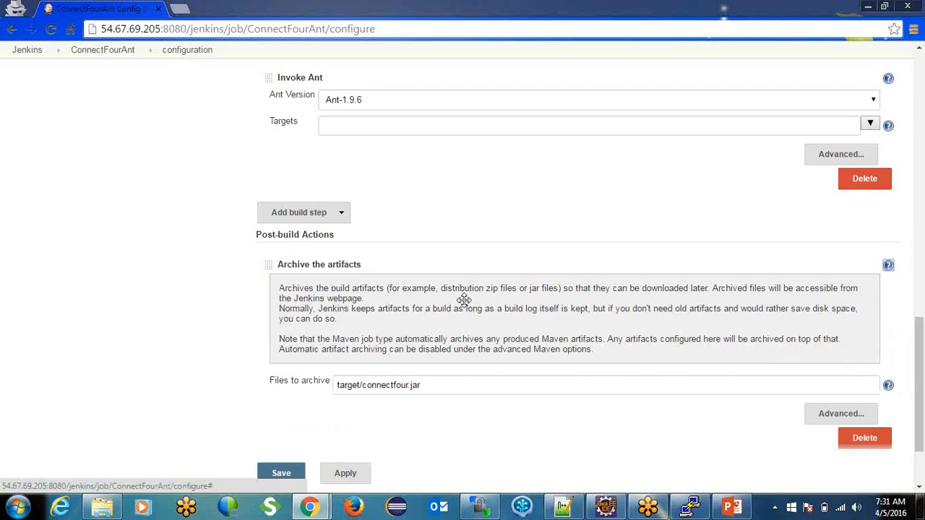
pyautogui.moveTo(281, 288); pyautogui.dragTo(350, 290)
pyautogui.click(375, 292)
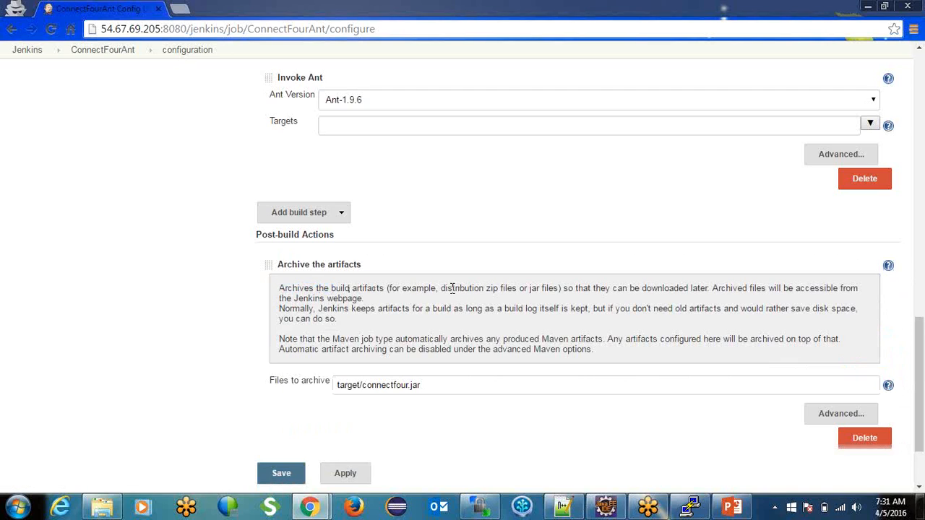
pyautogui.moveTo(442, 289); pyautogui.dragTo(555, 289)
pyautogui.click(888, 266)
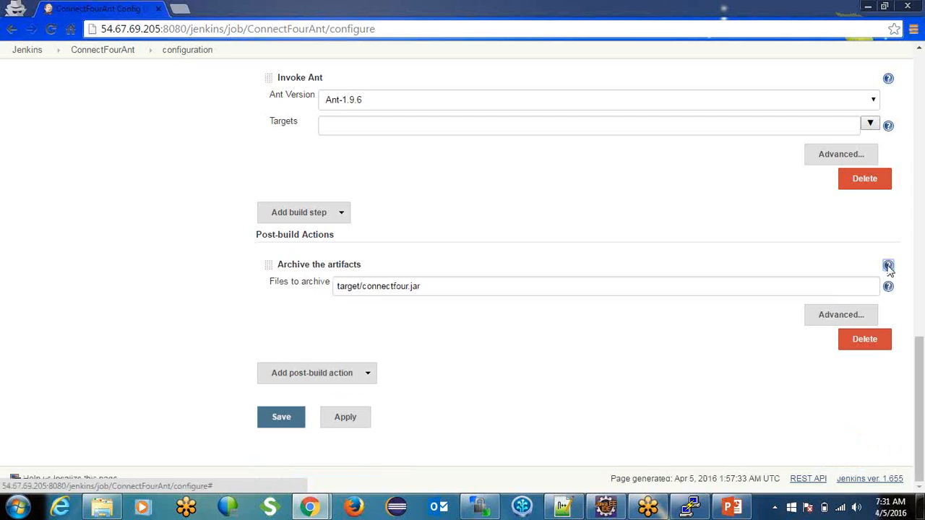
# Add a Publish JUnit test result report post-build action and select its Test report XMLs field
pyautogui.click(358, 375)
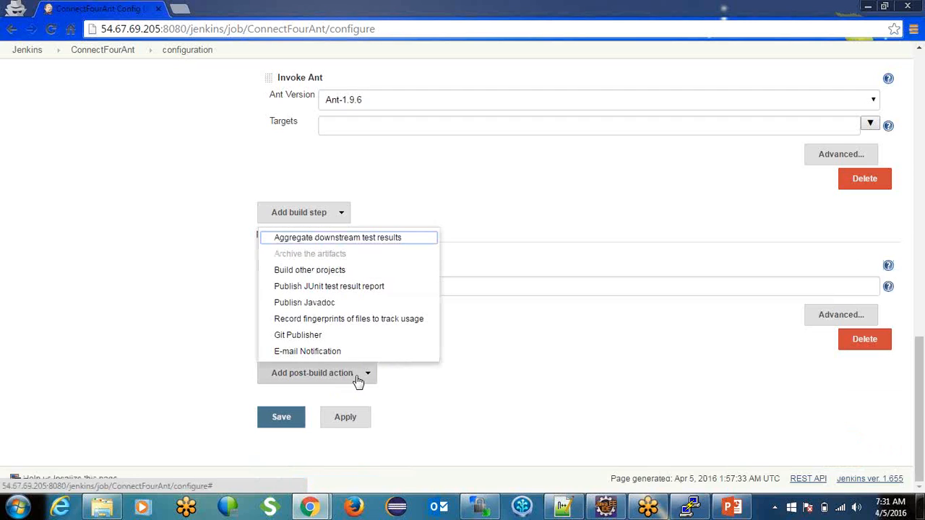
pyautogui.click(368, 289)
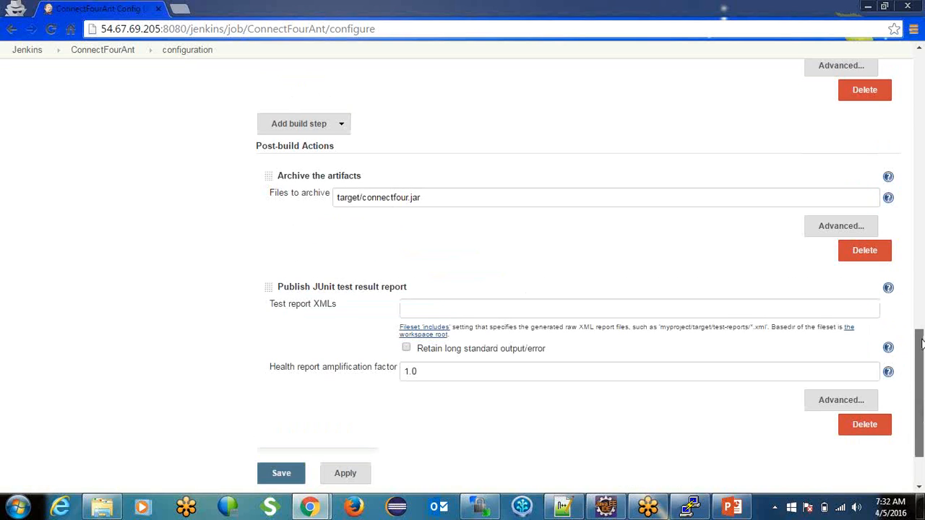
pyautogui.moveTo(921, 345); pyautogui.dragTo(921, 372)
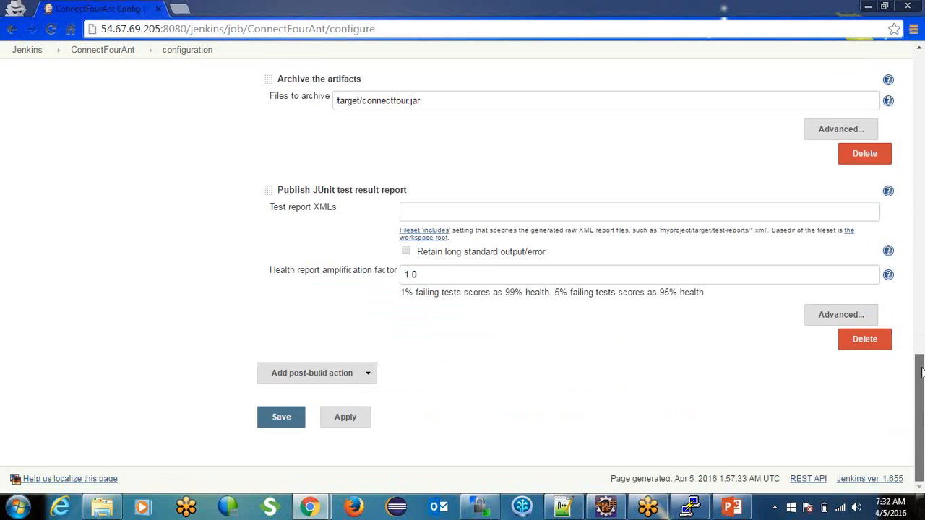
pyautogui.click(476, 211)
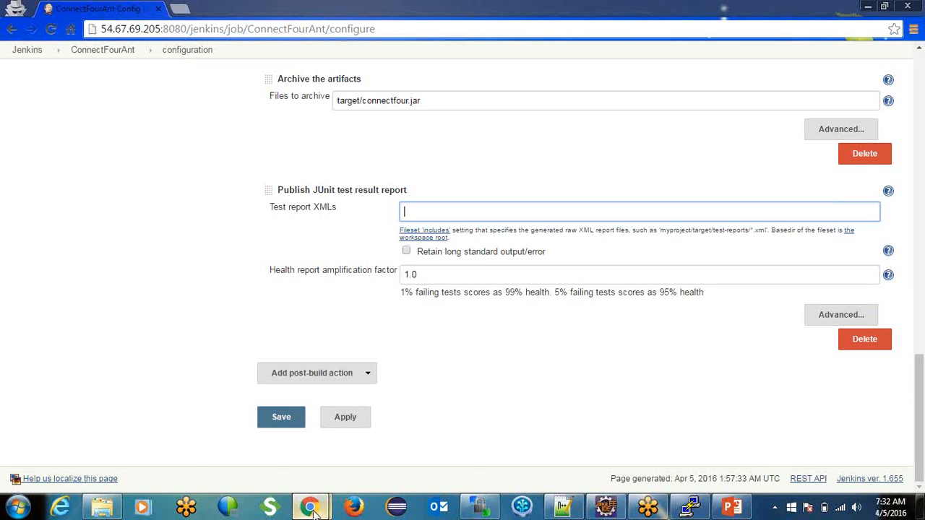
# In WinSCP, open the target/test-results folder and copy its target/test-results path from the Open directory dialog
pyautogui.click(480, 507)
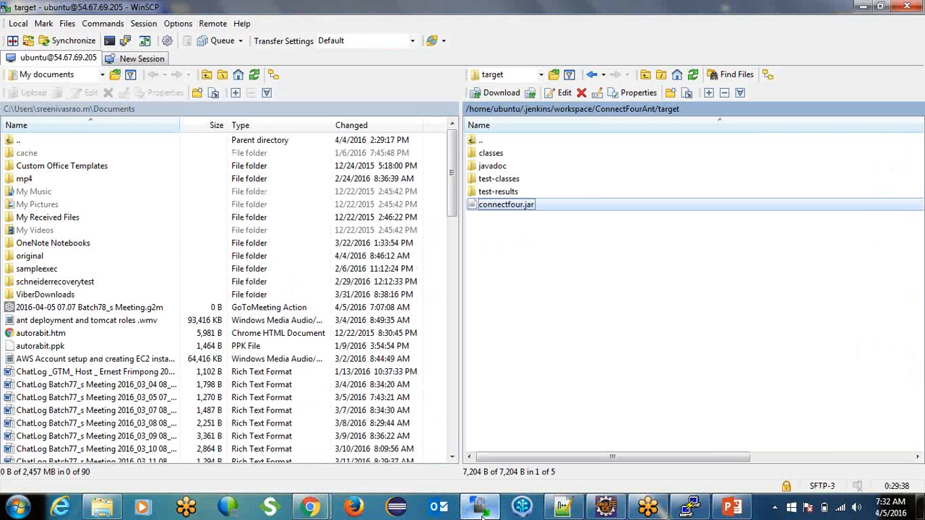
pyautogui.doubleClick(498, 192)
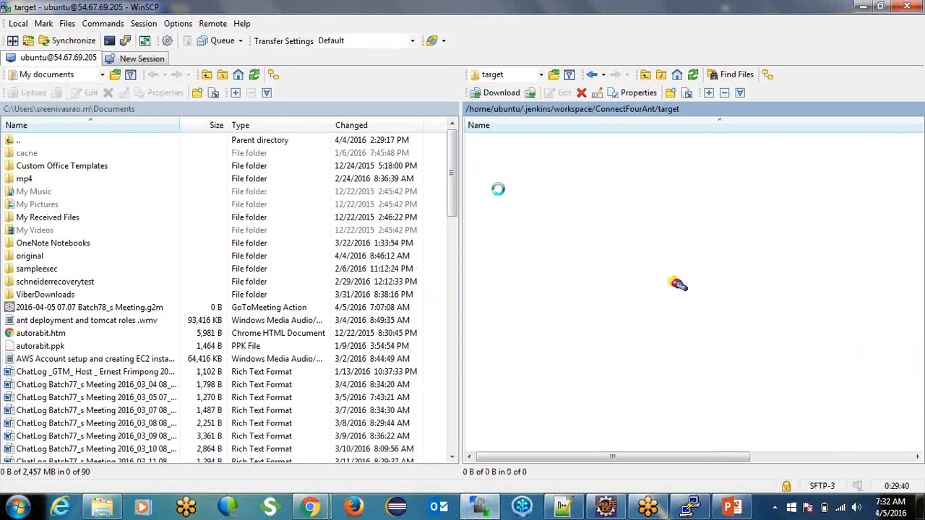
pyautogui.doubleClick(723, 112)
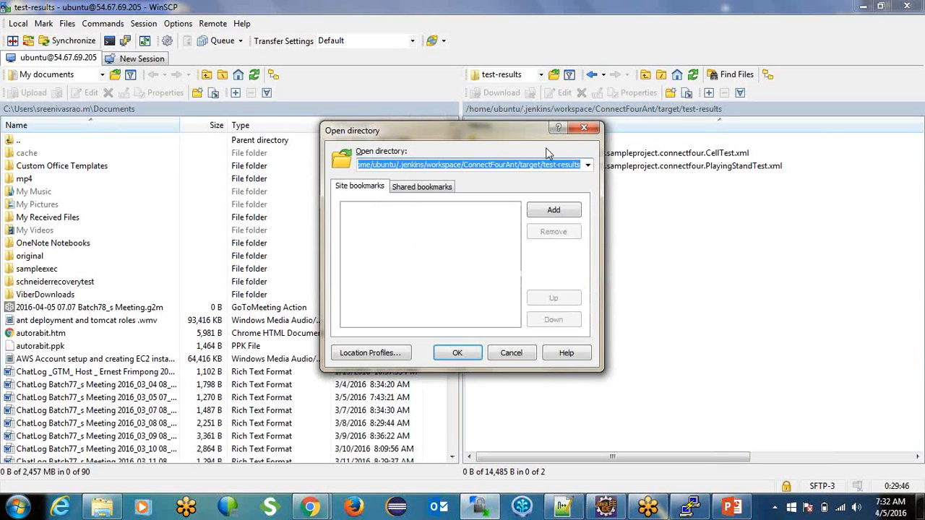
pyautogui.click(532, 168)
pyautogui.moveTo(520, 167); pyautogui.dragTo(581, 167)
pyautogui.hotkey('ctrl', 'c')
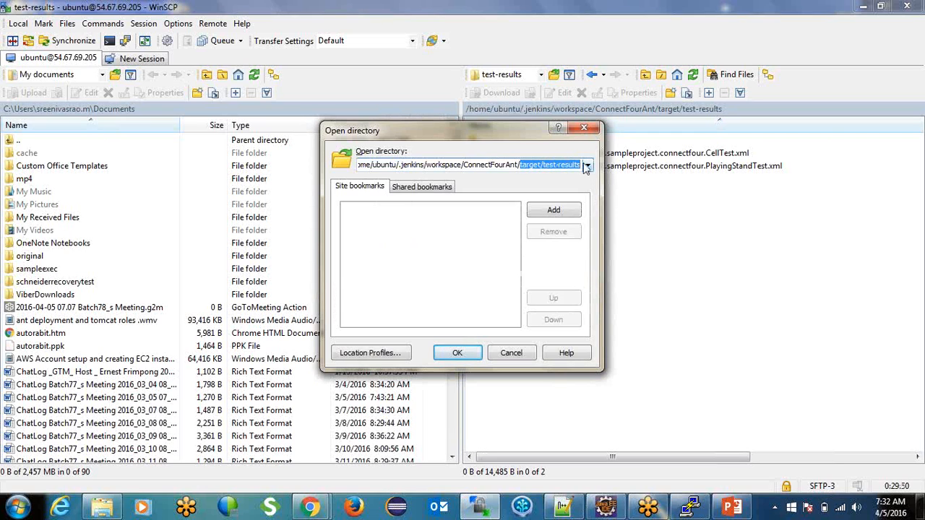
pyautogui.click(589, 130)
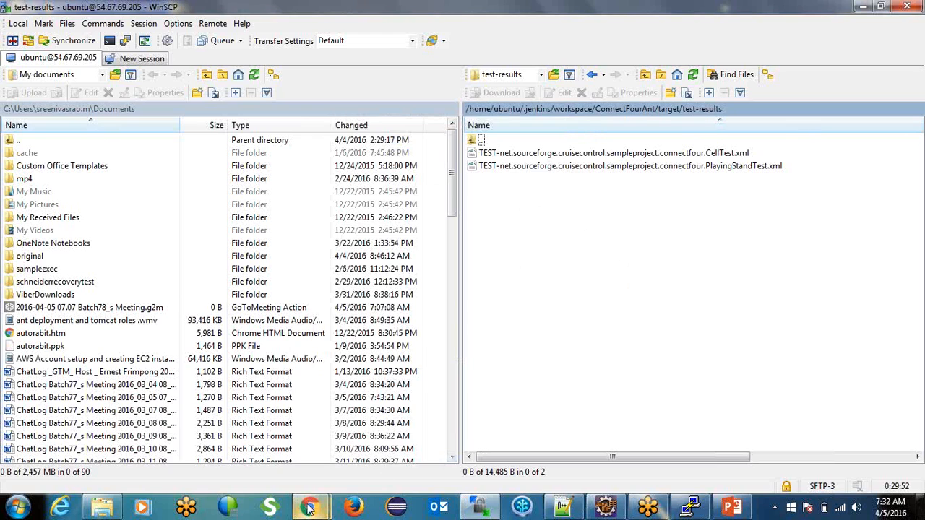
# In Jenkins, set Test report XMLs to target/test-results/*.xml
pyautogui.moveTo(309, 506)
pyautogui.click(367, 460)
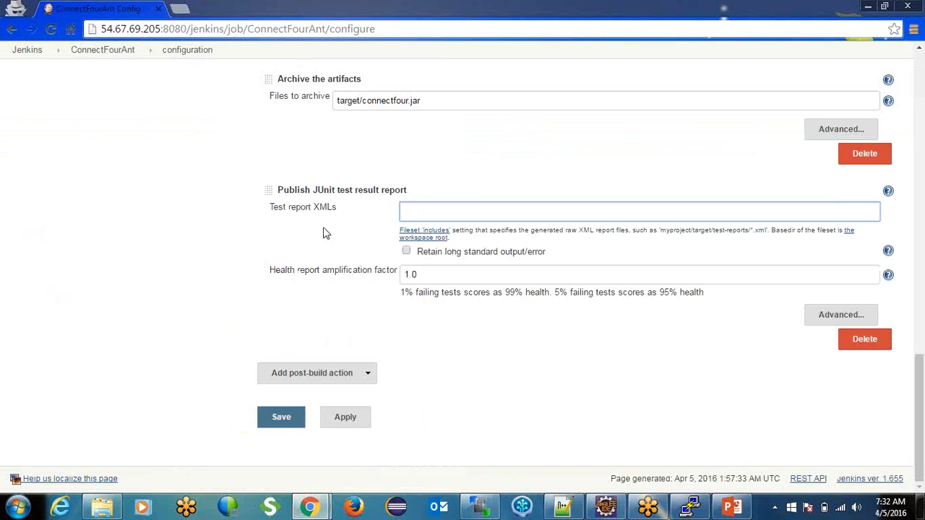
pyautogui.hotkey('ctrl', 'v')
pyautogui.moveTo(404, 211); pyautogui.dragTo(477, 216)
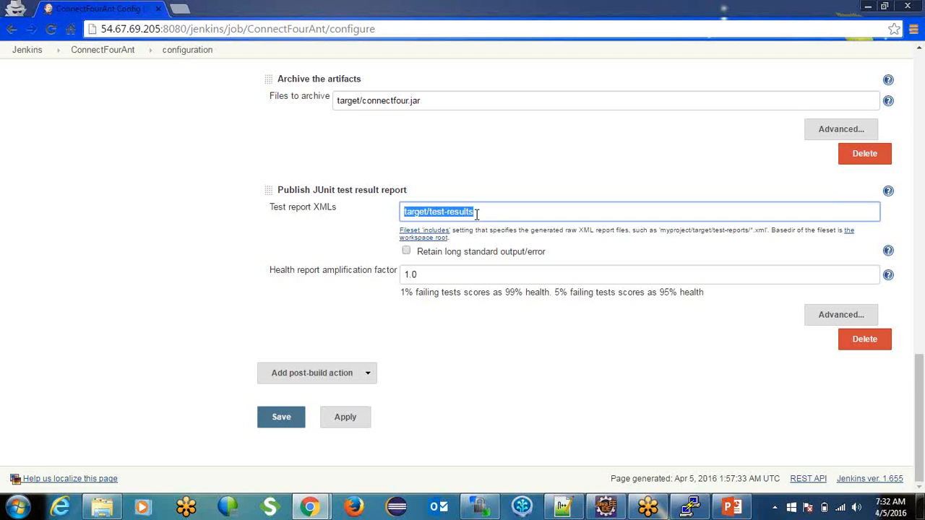
pyautogui.click(477, 214)
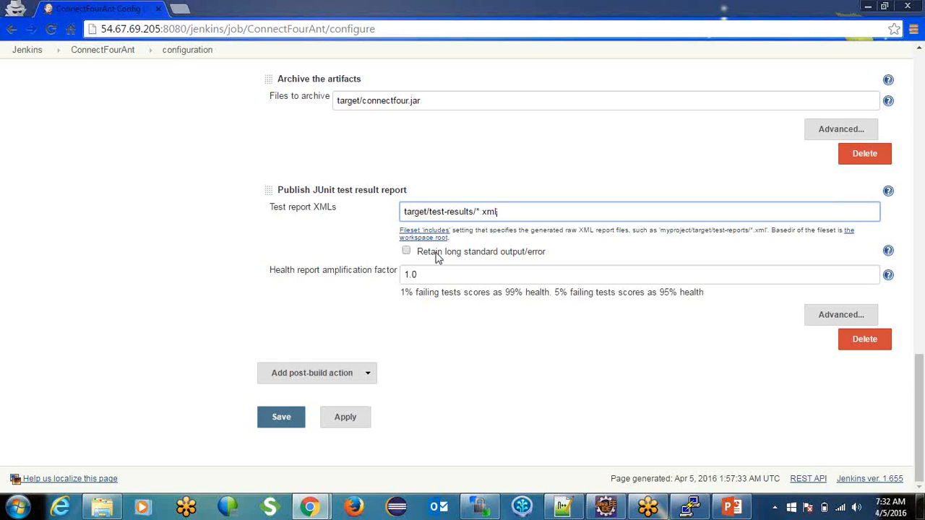
pyautogui.click(382, 243)
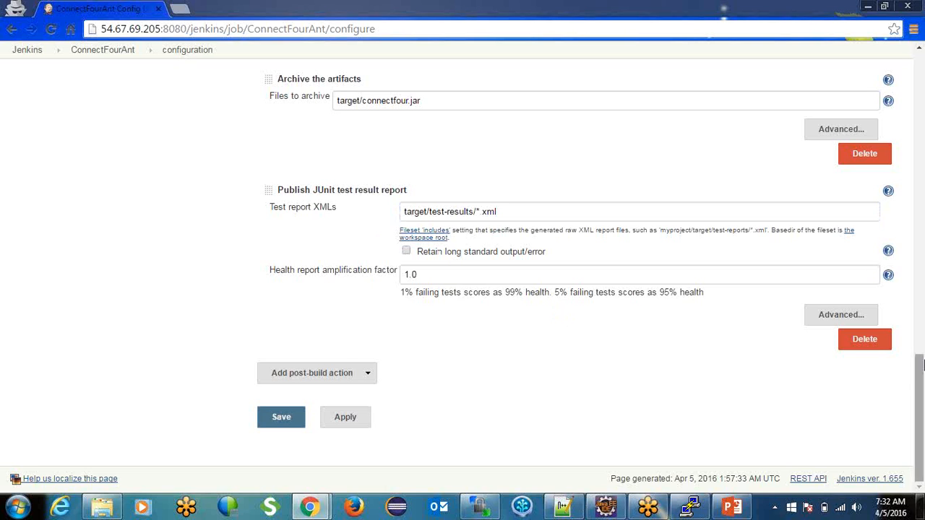
# Add a Record fingerprints of files to track usage action and set Files to fingerprint to target/connectfour.jar
pyautogui.click(358, 375)
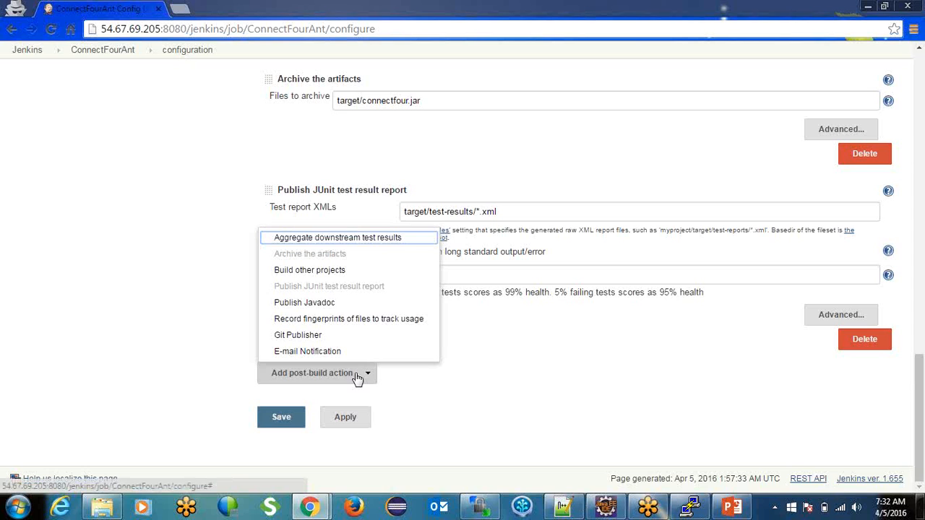
pyautogui.click(358, 330)
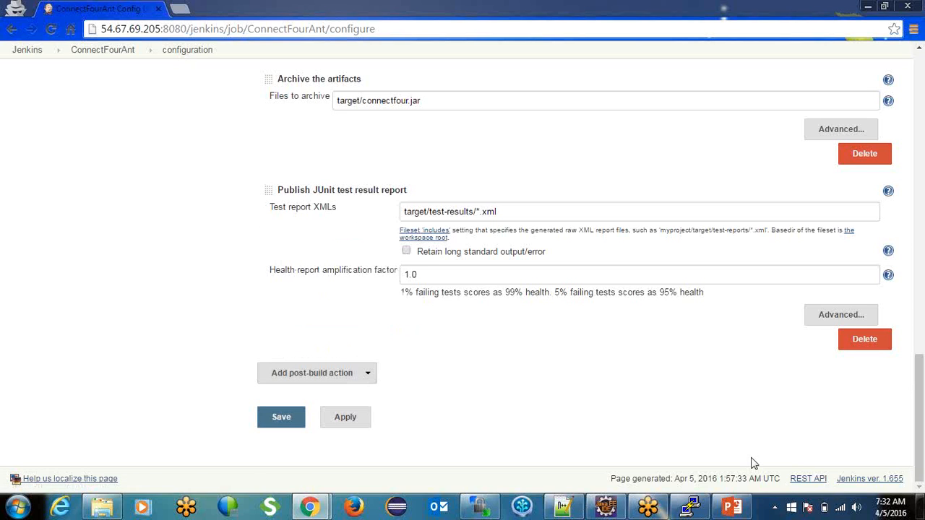
pyautogui.scroll(-2, 922, 352)
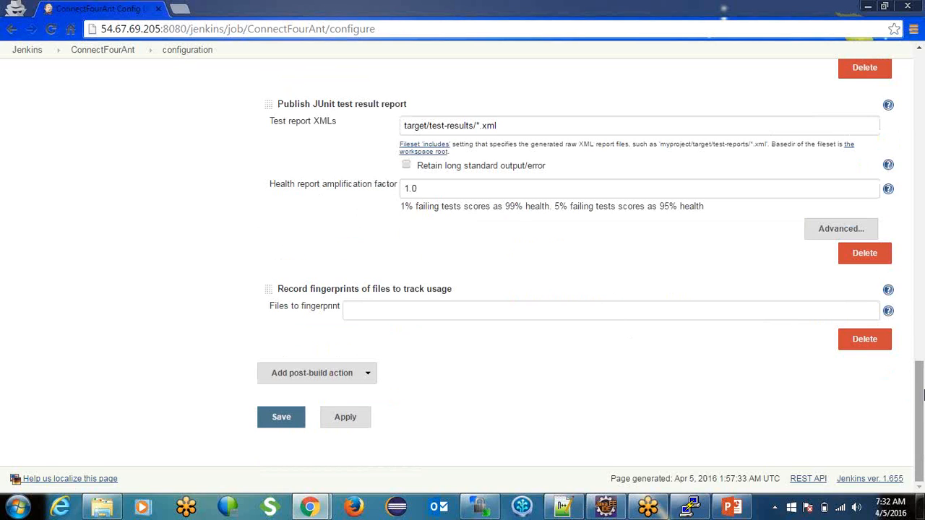
pyautogui.moveTo(921, 391); pyautogui.dragTo(921, 336)
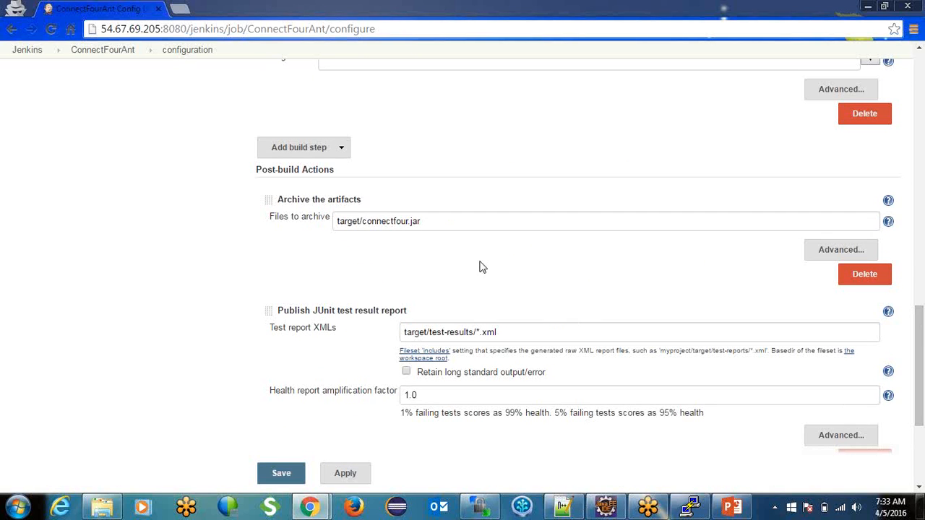
pyautogui.moveTo(446, 222); pyautogui.dragTo(326, 230)
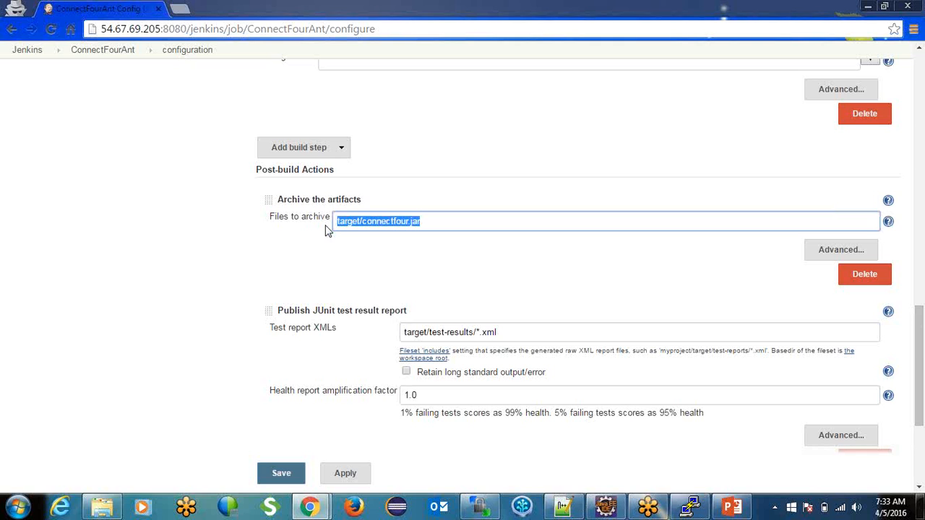
pyautogui.moveTo(921, 351); pyautogui.dragTo(921, 409)
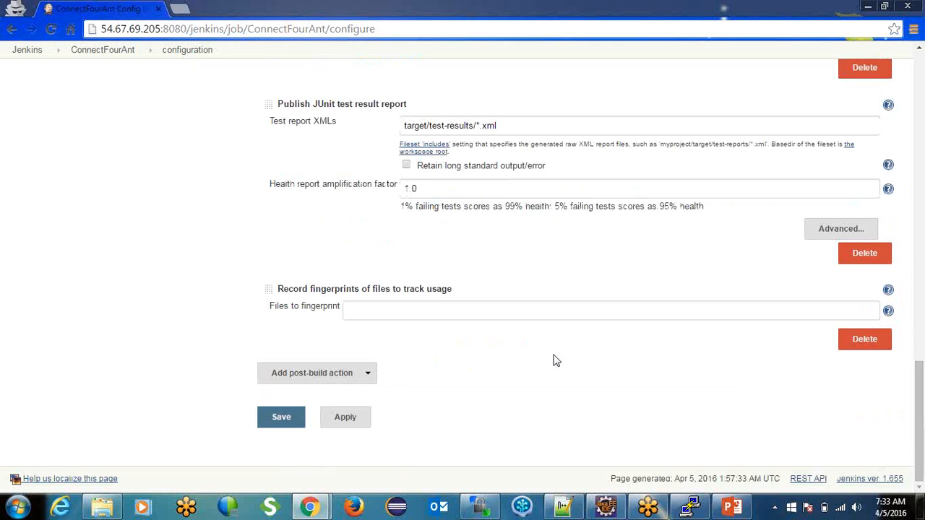
pyautogui.click(442, 310)
pyautogui.write('target/connectfour.jar')
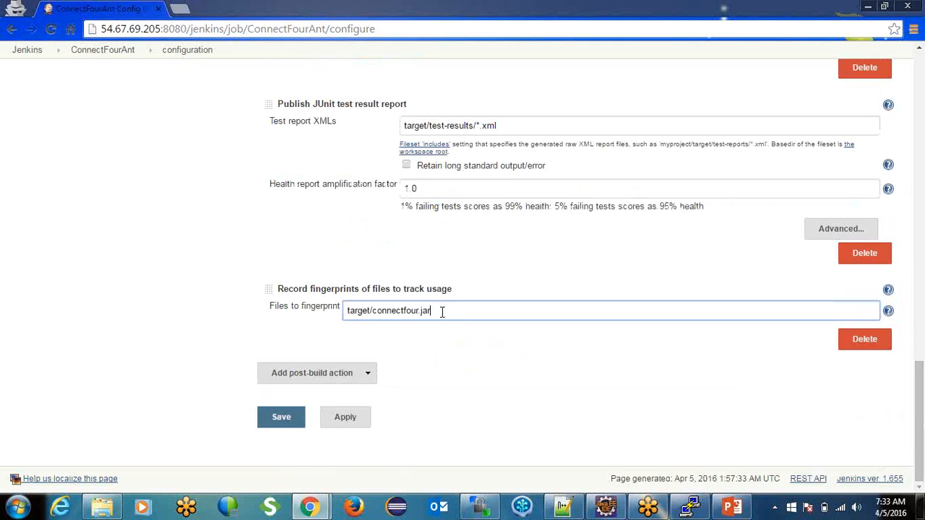
# Save the job configuration
pyautogui.click(346, 372)
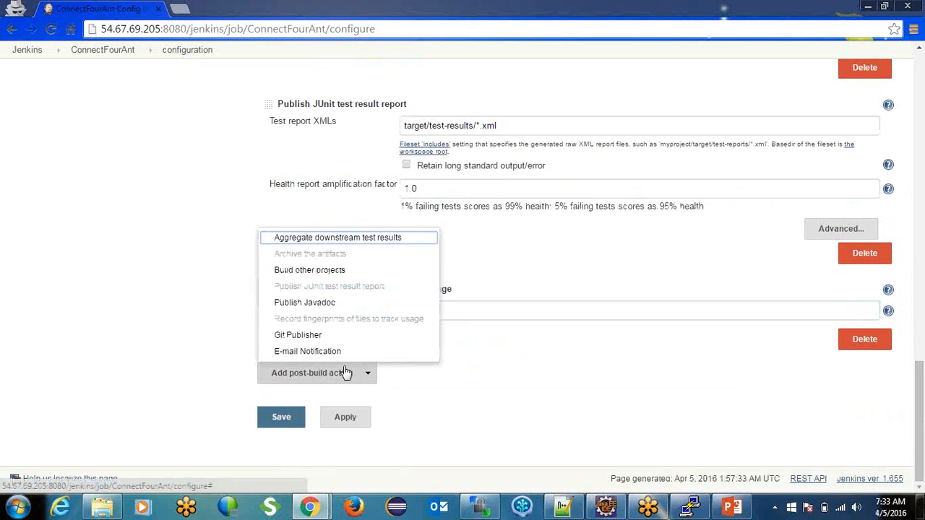
pyautogui.click(517, 397)
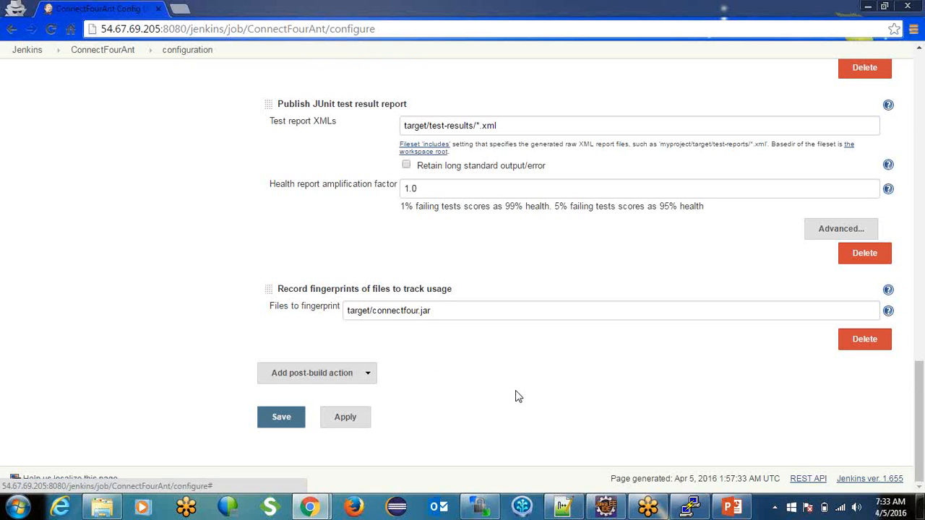
pyautogui.moveTo(922, 394)
pyautogui.mouseDown()
pyautogui.moveTo(922, 334)
pyautogui.moveTo(921, 402)
pyautogui.mouseUp()
pyautogui.click(281, 418)
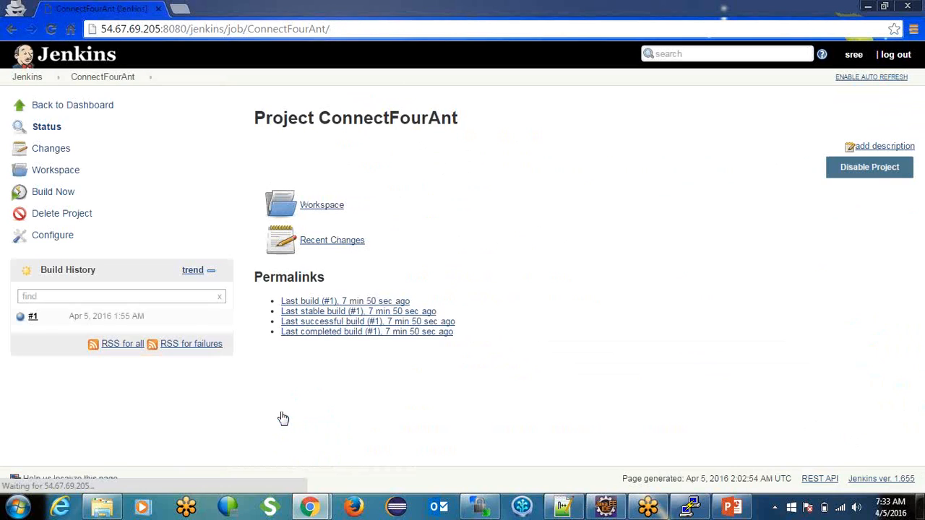
# Start a new build of the job and open build #2's console output
pyautogui.click(64, 193)
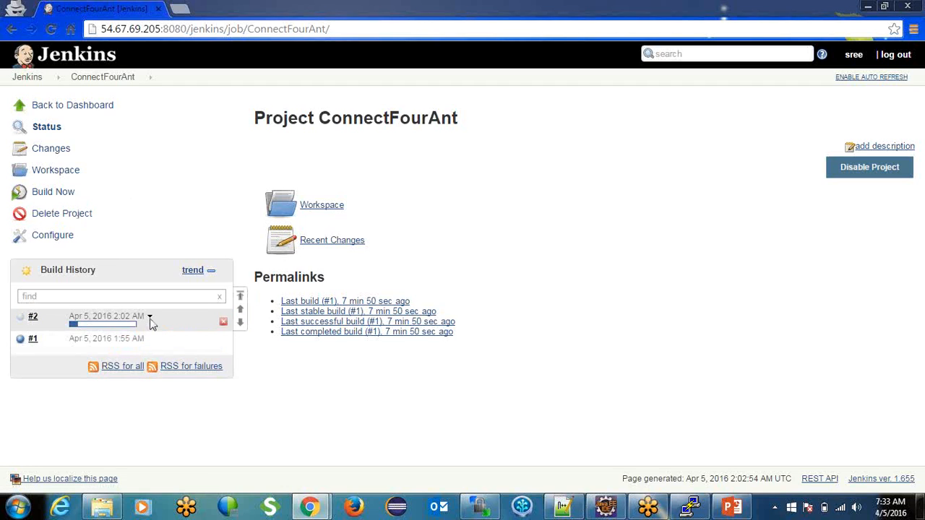
pyautogui.click(151, 321)
pyautogui.click(148, 361)
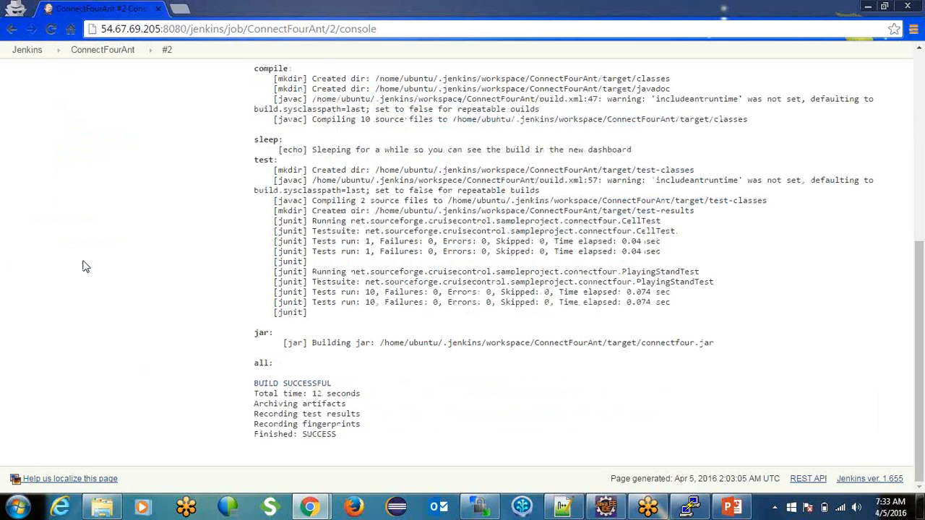
# Review build #2's console output and executed Ant targets, then return to the project page
pyautogui.moveTo(917, 356); pyautogui.dragTo(916, 212)
pyautogui.moveTo(45, 293); pyautogui.dragTo(27, 239)
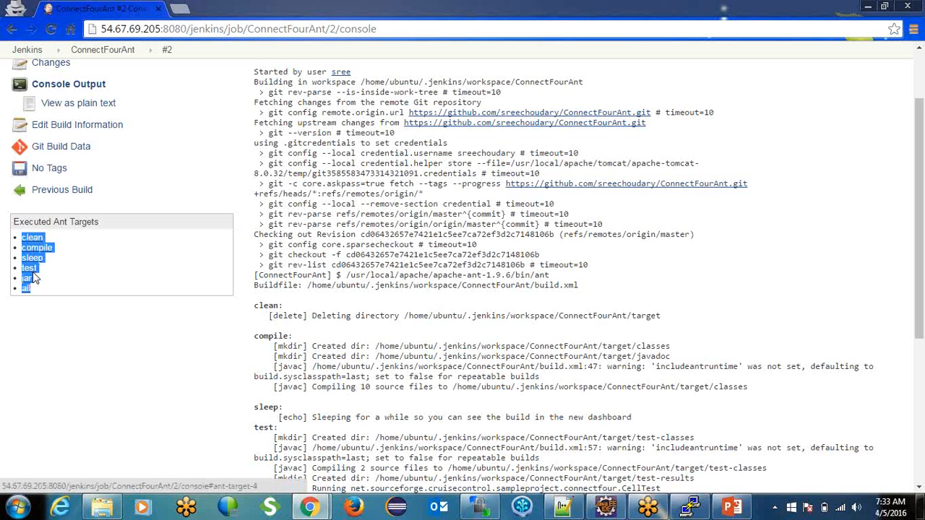
pyautogui.click(38, 315)
pyautogui.click(921, 58)
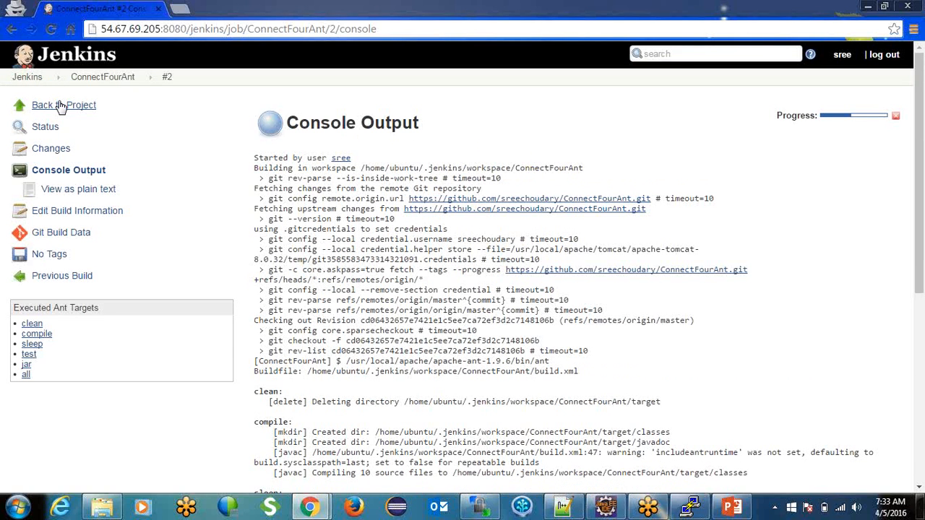
pyautogui.click(61, 106)
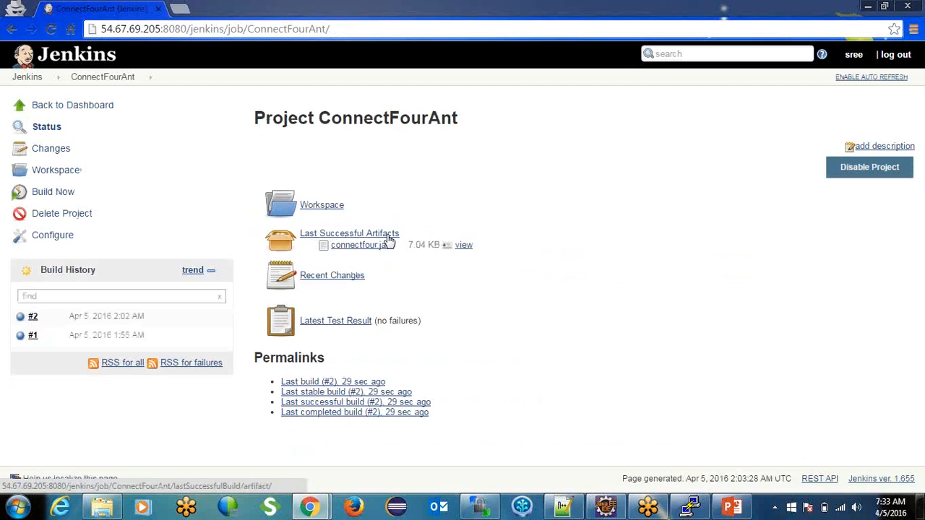
# Open the archived connectfour.jar artifact in the browser, then try downloading it and discard the download
pyautogui.click(464, 249)
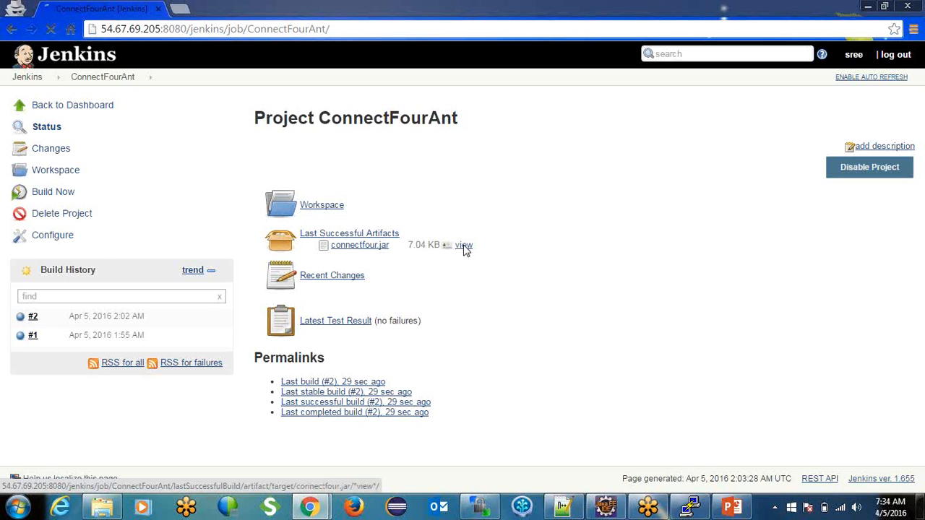
pyautogui.click(11, 29)
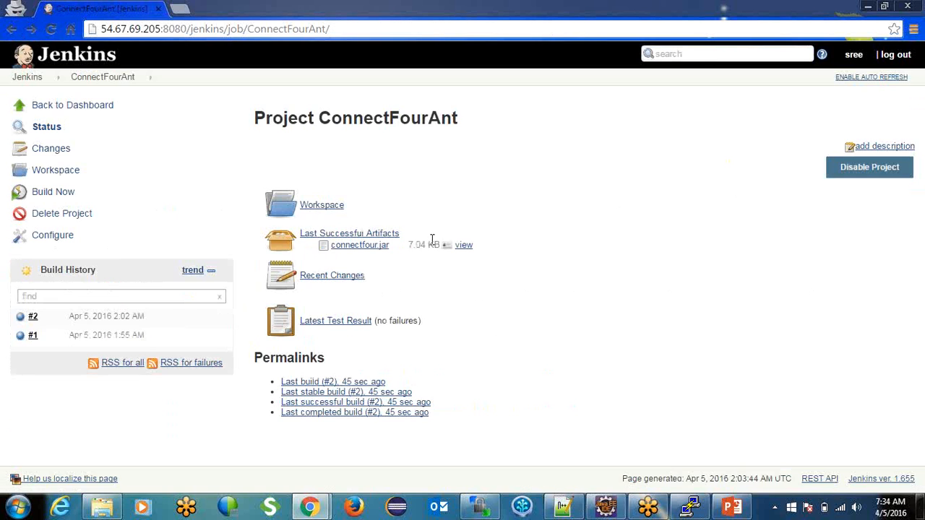
pyautogui.click(376, 248)
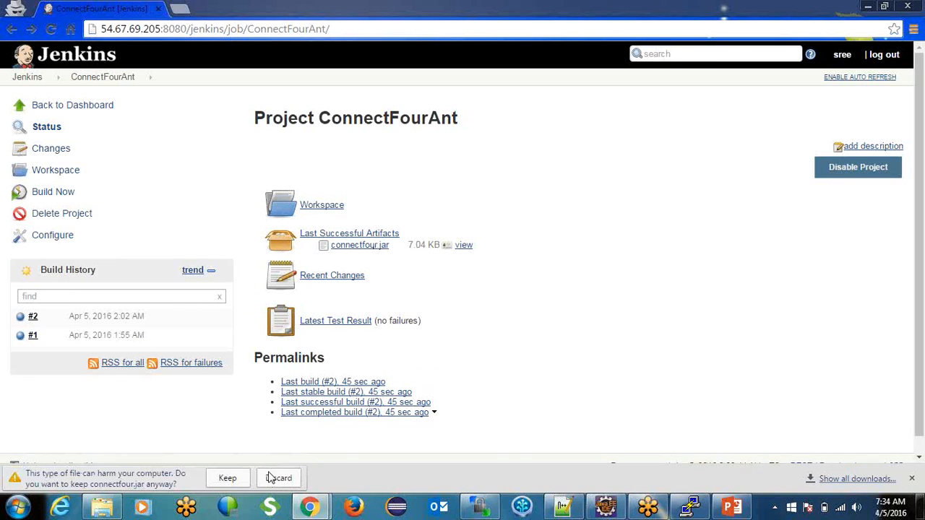
pyautogui.click(272, 479)
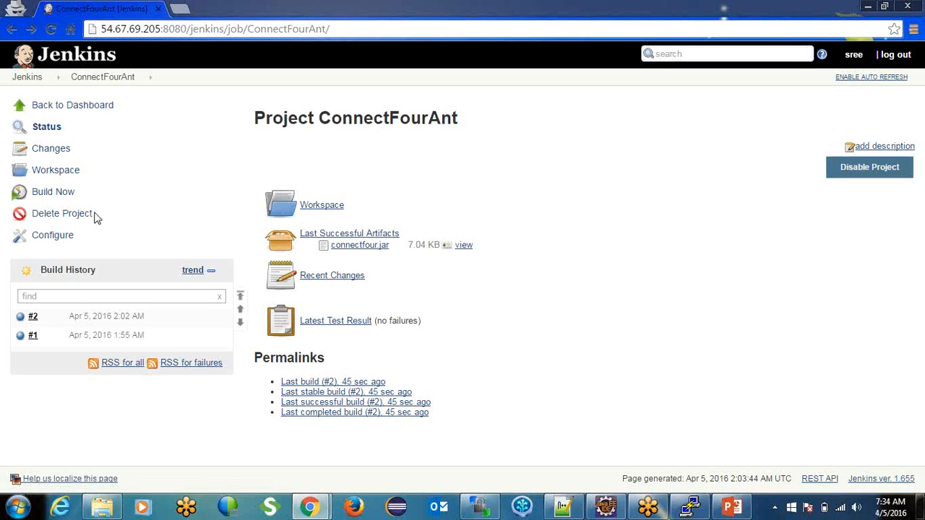
# Change Test report XMLs to /target/test-results/*.xml and save the configuration
pyautogui.click(49, 236)
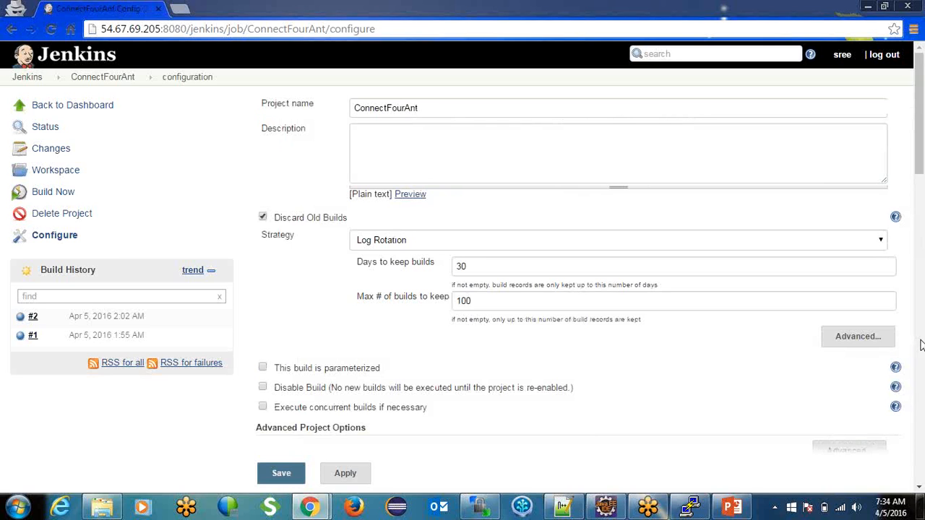
pyautogui.click(922, 353)
pyautogui.click(922, 354)
pyautogui.moveTo(922, 354); pyautogui.dragTo(922, 460)
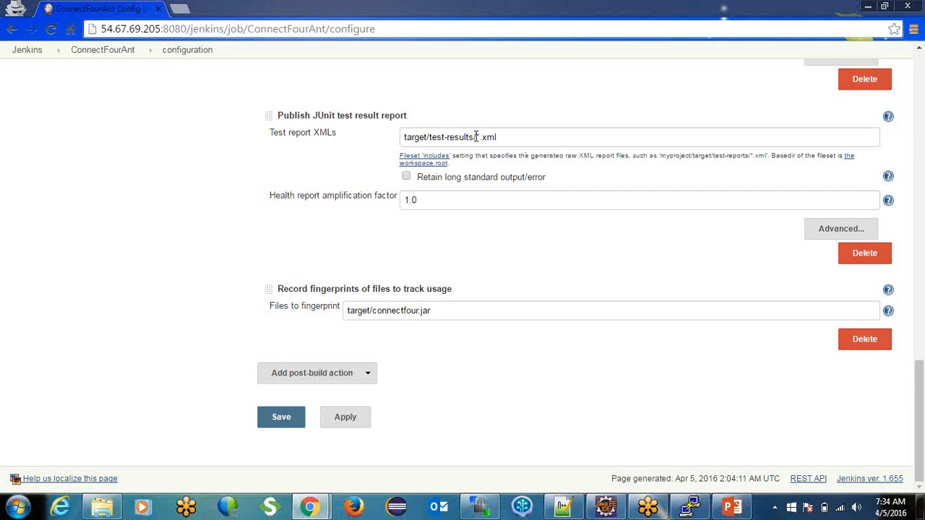
pyautogui.click(405, 137)
pyautogui.write('/')
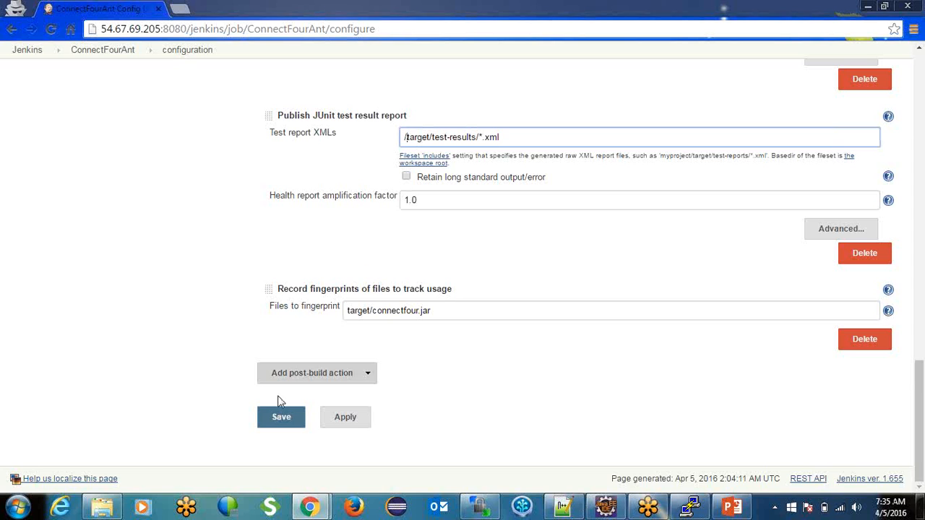
pyautogui.click(280, 417)
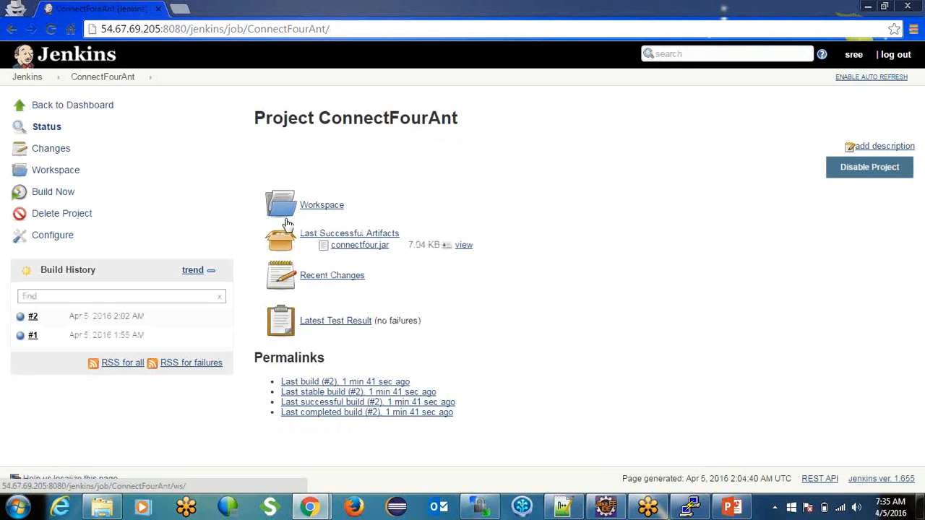
# Build the job again and open build #3's console output
pyautogui.click(54, 192)
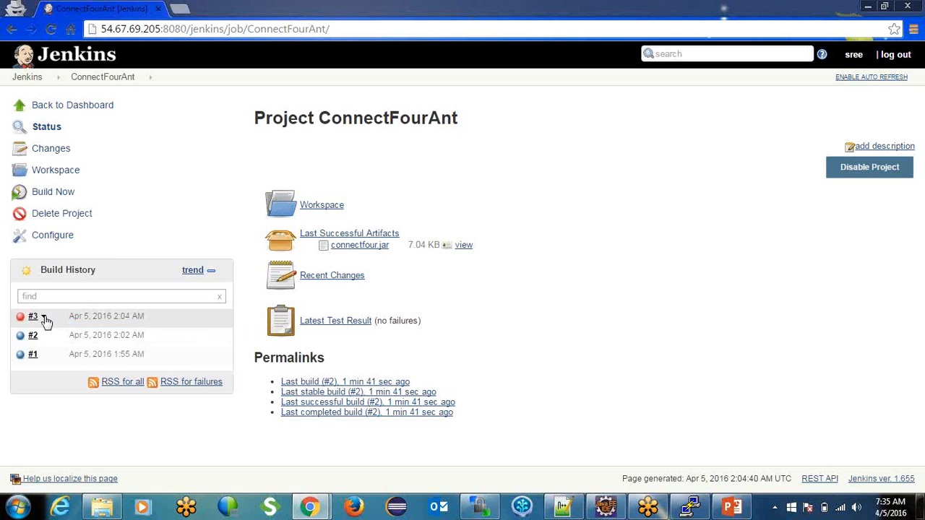
pyautogui.click(45, 318)
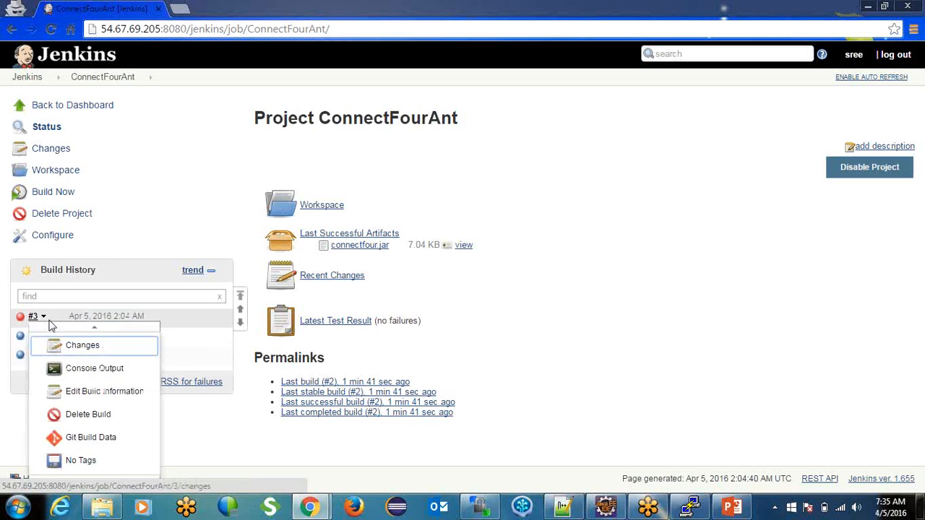
pyautogui.click(95, 373)
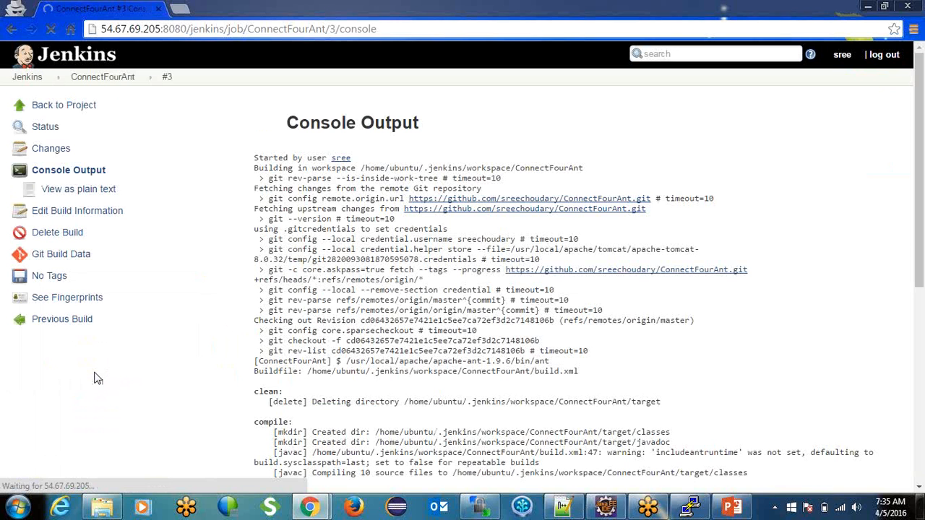
pyautogui.moveTo(921, 210); pyautogui.dragTo(923, 419)
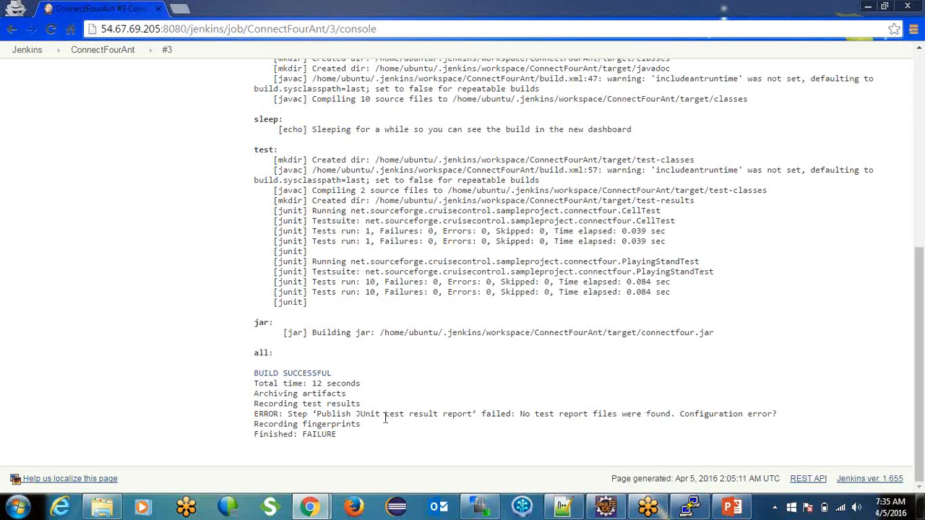
# In WinSCP, browse the workspace's target/test-results folder and check its XML report files
pyautogui.click(479, 506)
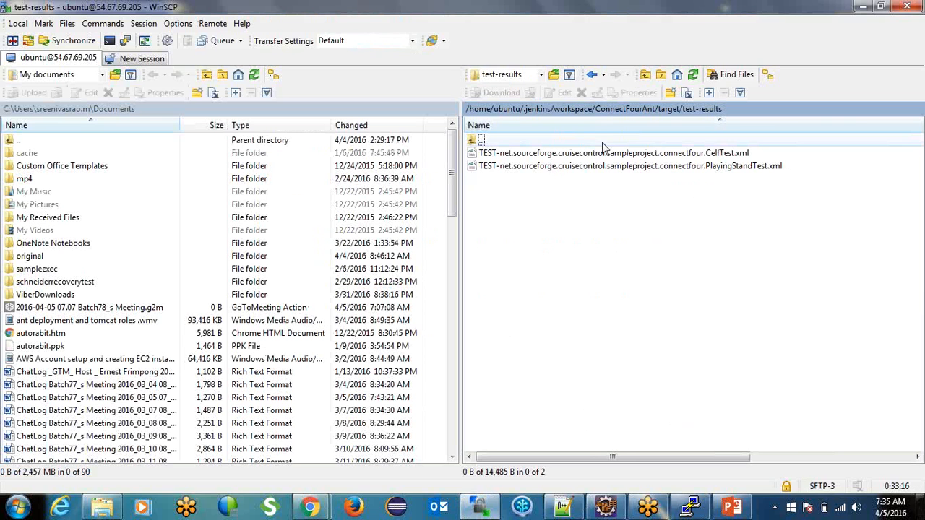
pyautogui.click(613, 113)
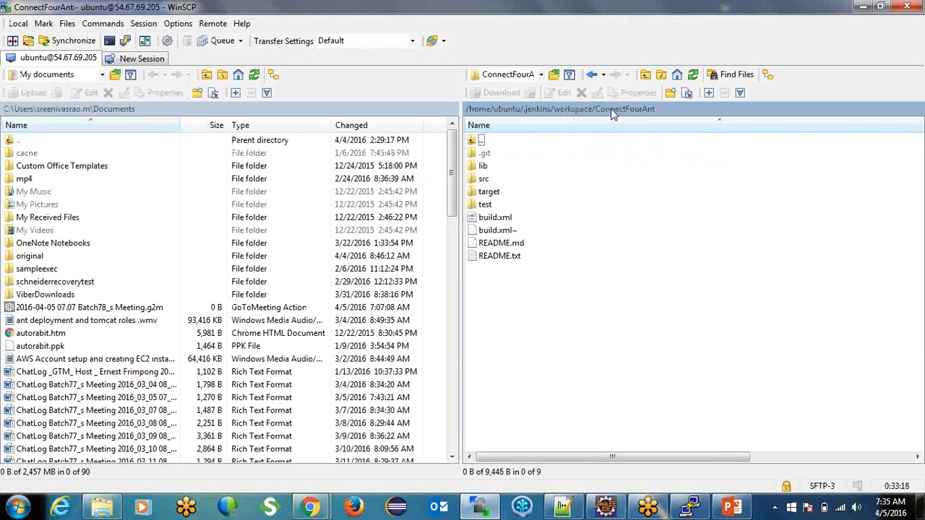
pyautogui.click(693, 75)
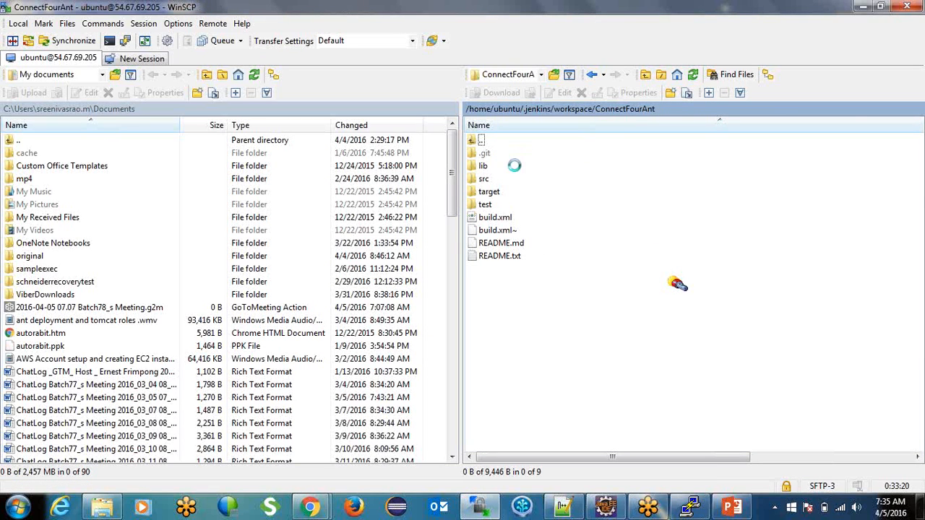
pyautogui.doubleClick(489, 192)
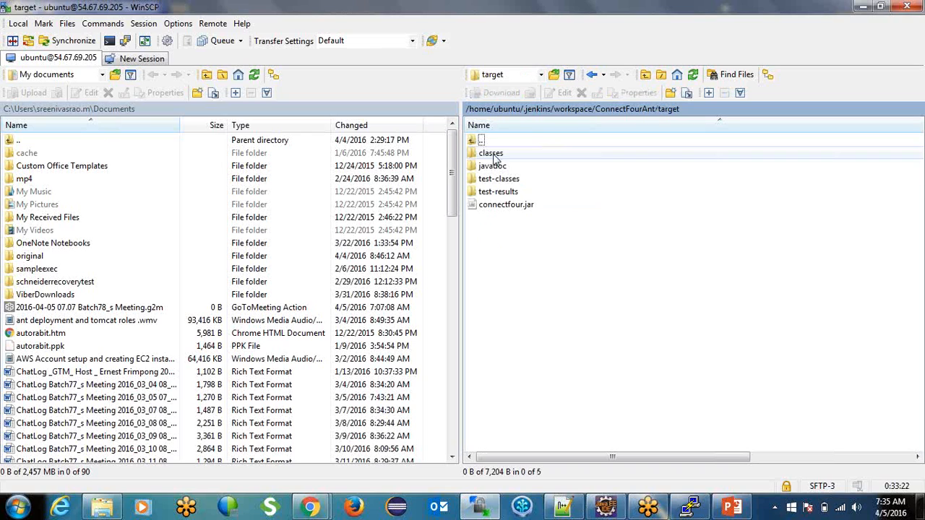
pyautogui.doubleClick(491, 192)
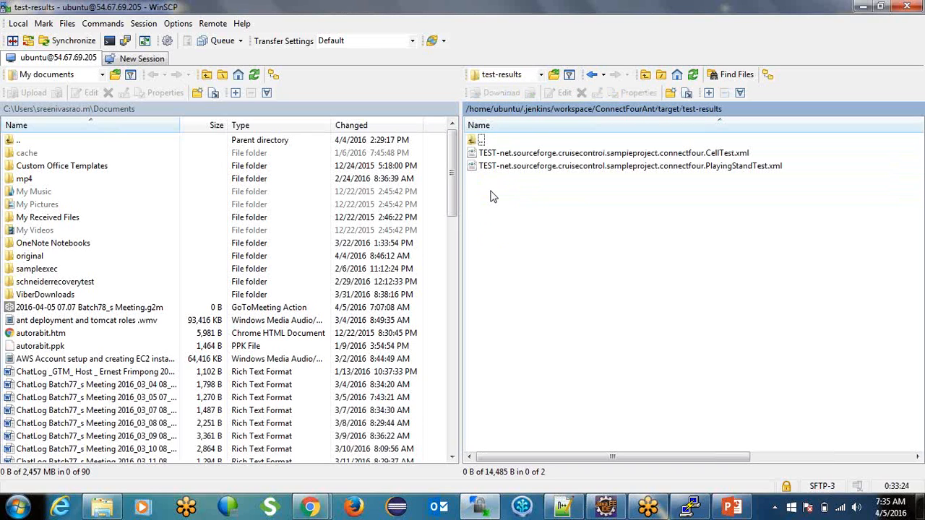
pyautogui.click(694, 75)
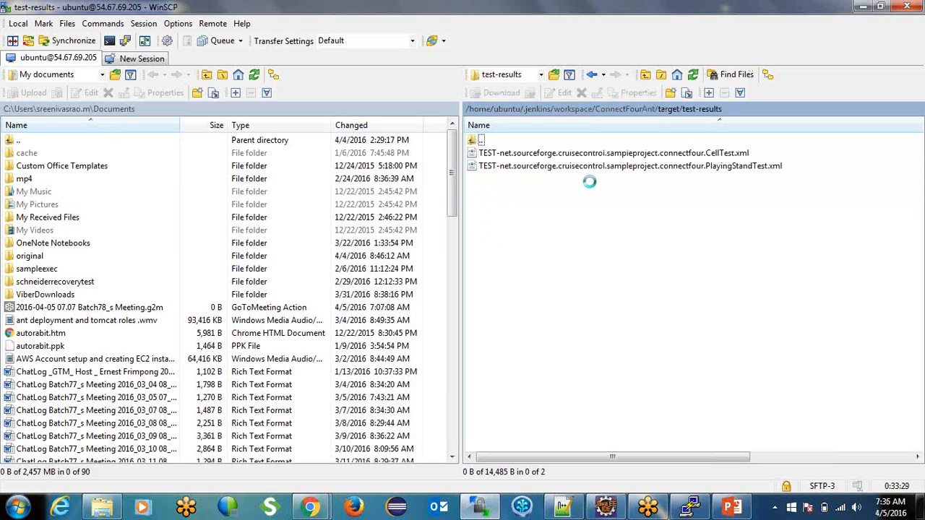
pyautogui.click(647, 109)
pyautogui.moveTo(321, 508)
pyautogui.click(372, 433)
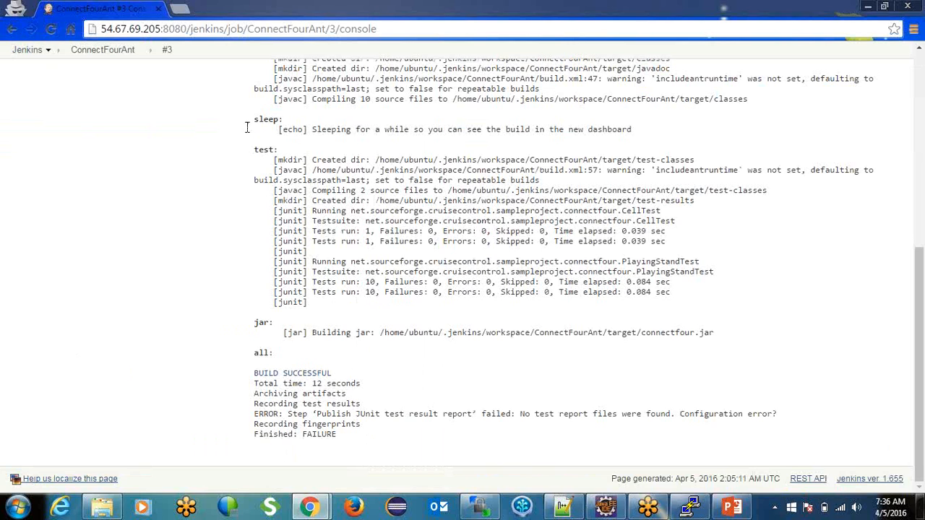
# In Jenkins, reopen the job configuration and remove the leading slash so Test report XMLs reads target/test-results/*.xml
pyautogui.click(114, 51)
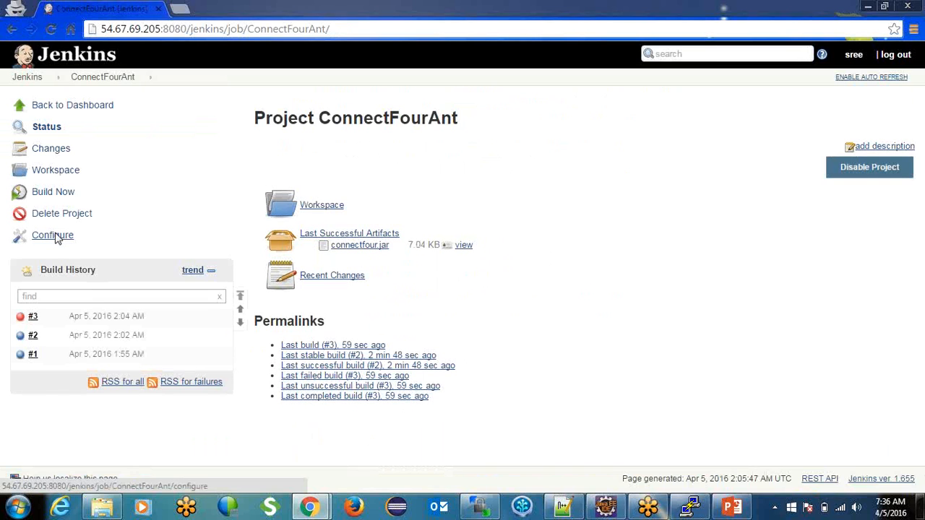
pyautogui.click(57, 238)
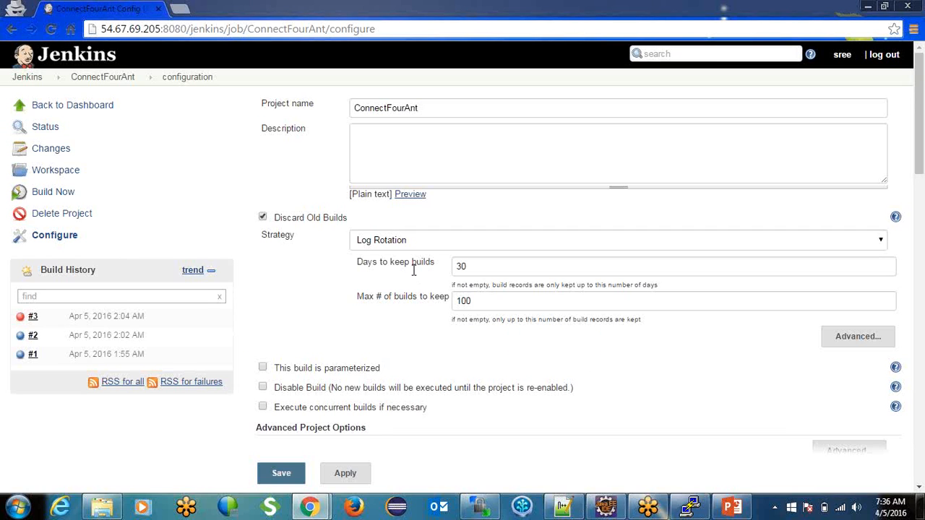
pyautogui.click(921, 316)
pyautogui.moveTo(922, 317); pyautogui.dragTo(923, 429)
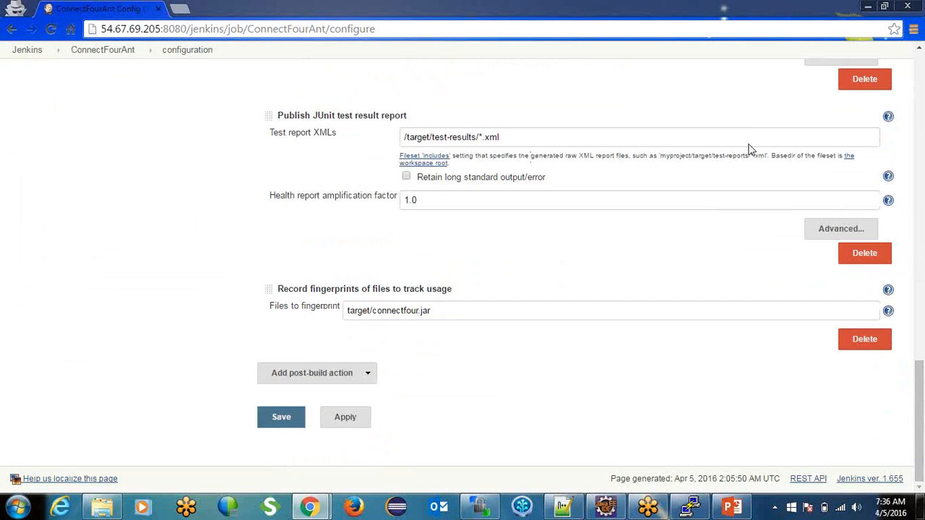
pyautogui.click(407, 137)
pyautogui.press('BackSpace')
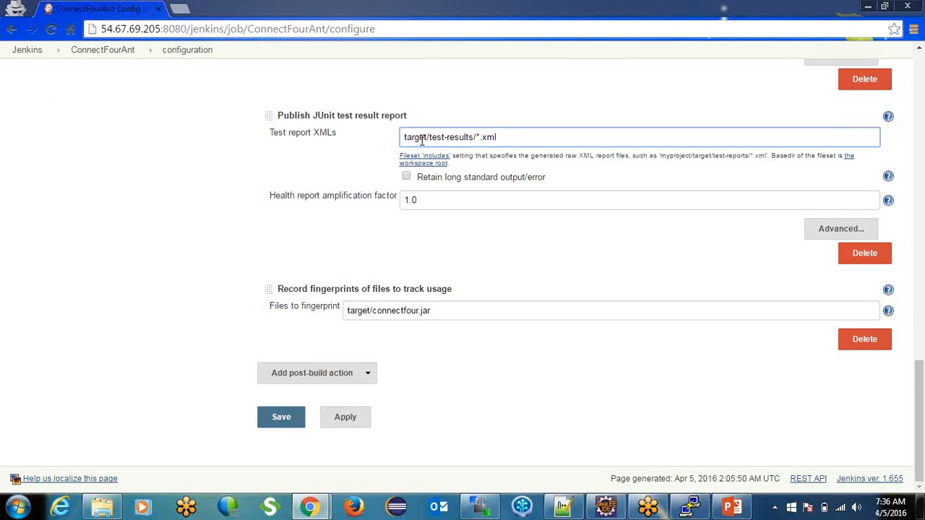
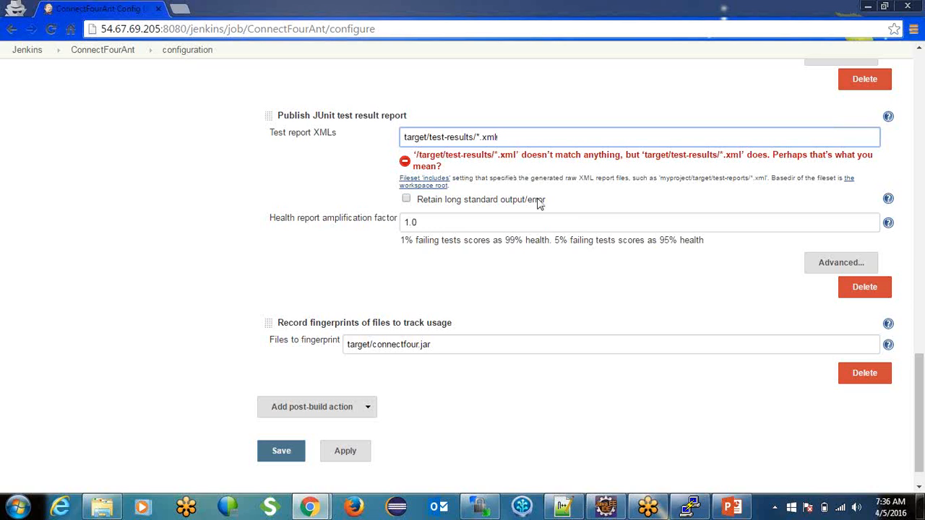
# Show the JUnit publisher's advanced options and open and close its help text
pyautogui.click(564, 199)
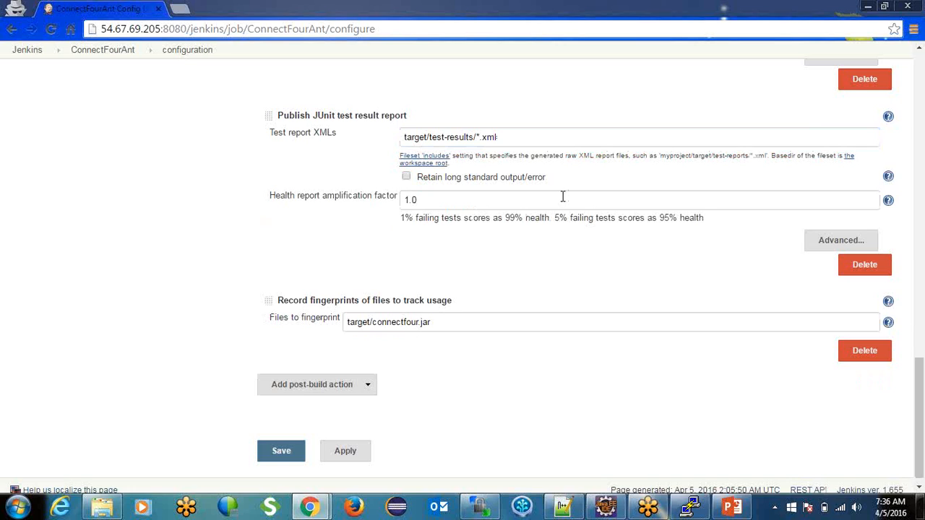
pyautogui.click(848, 242)
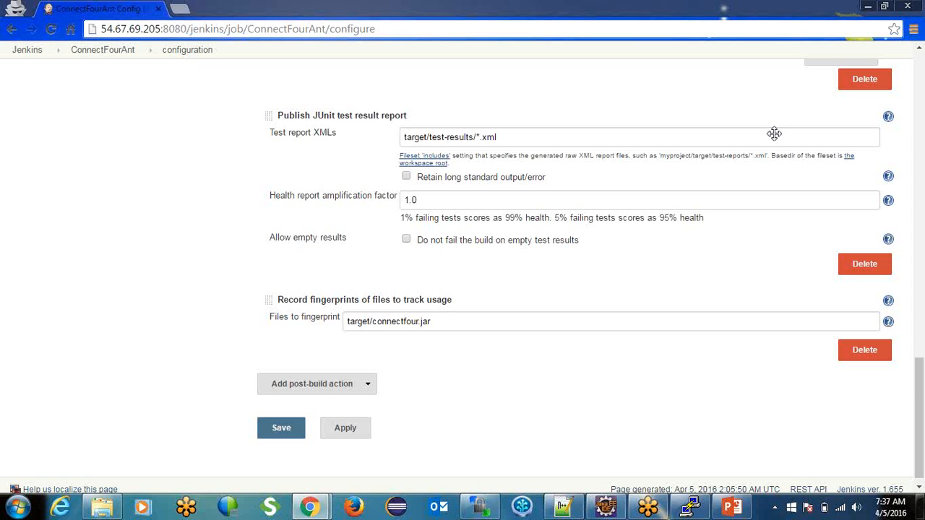
pyautogui.click(888, 116)
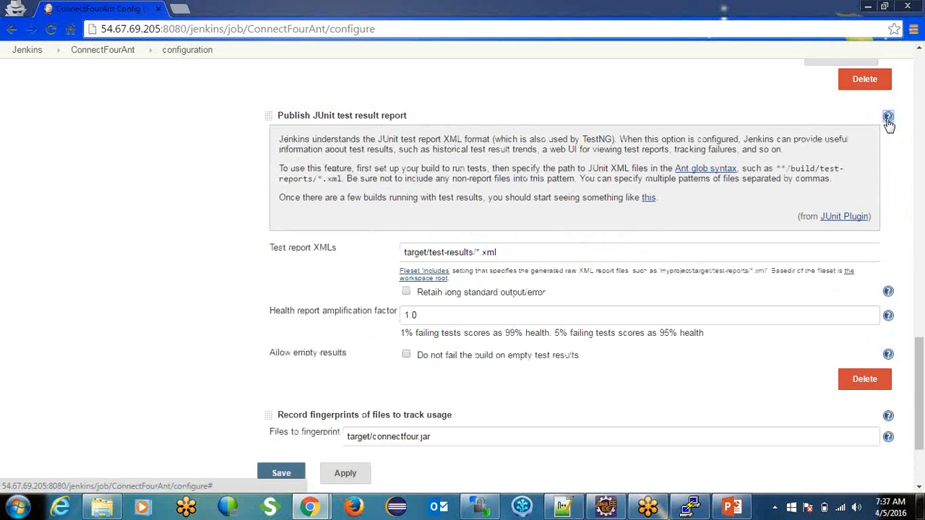
pyautogui.click(888, 118)
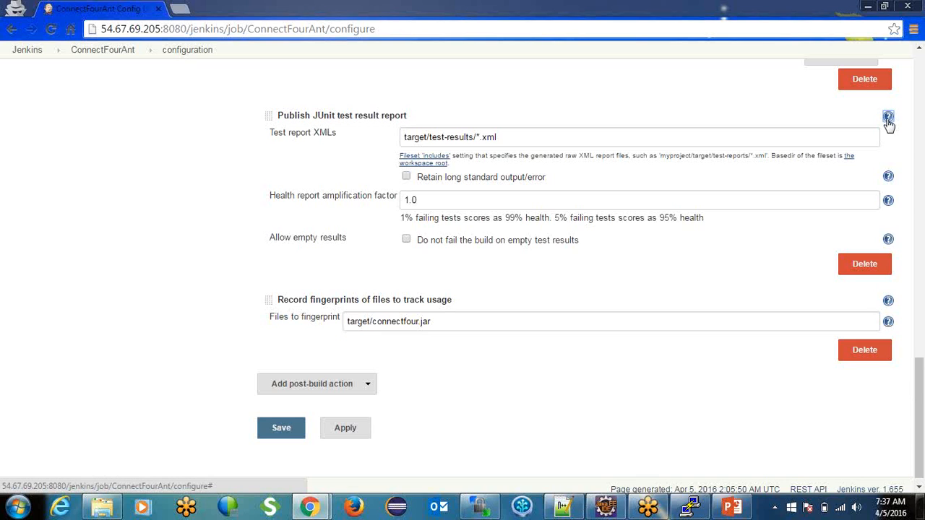
# Prefix Test report XMLs with **/ so it reads **/target/test-results/*.xml and save the configuration
pyautogui.click(402, 137)
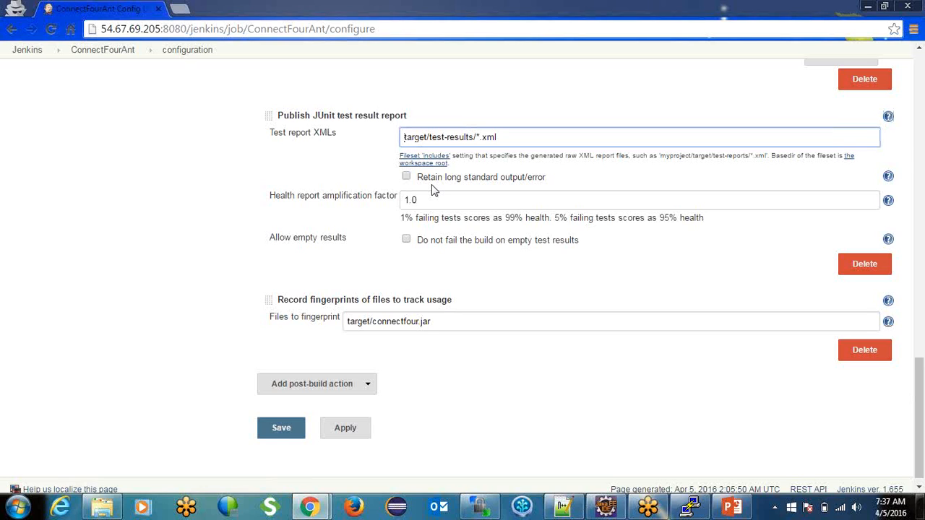
pyautogui.write('**')
pyautogui.write('/')
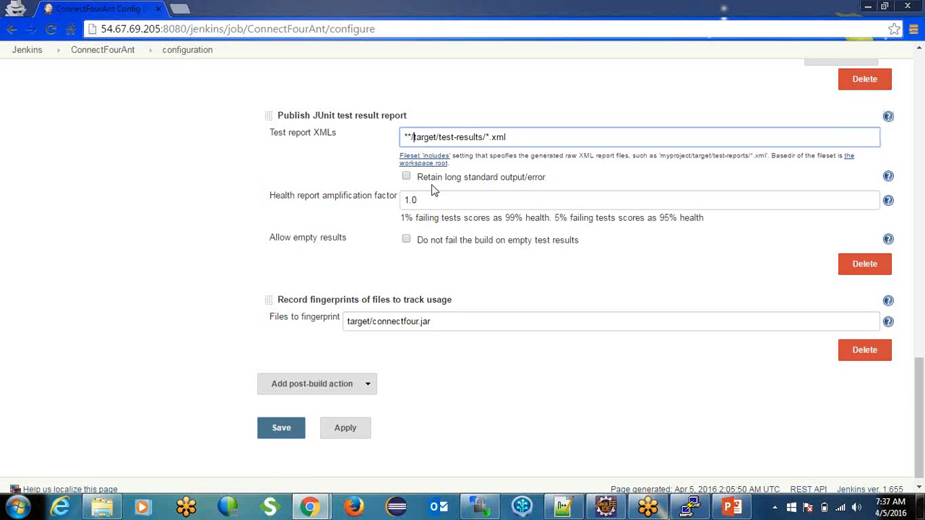
pyautogui.click(340, 170)
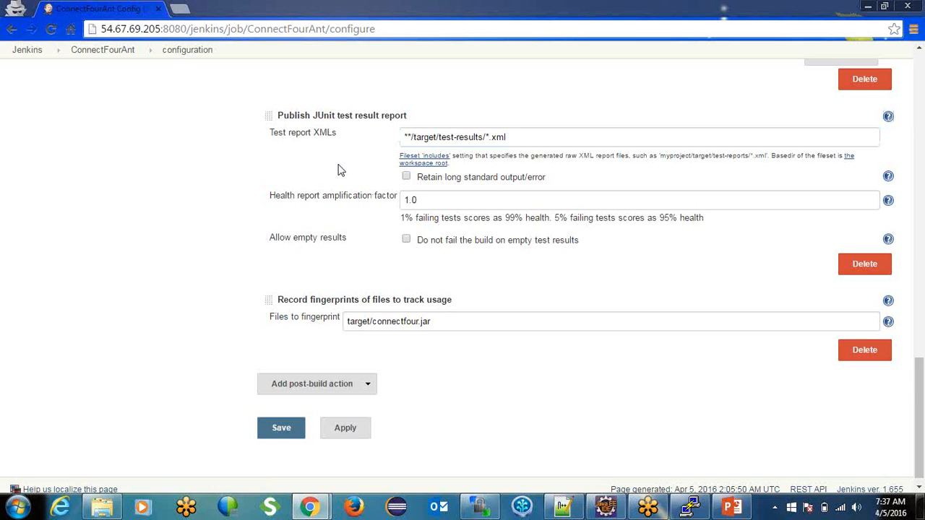
pyautogui.click(281, 431)
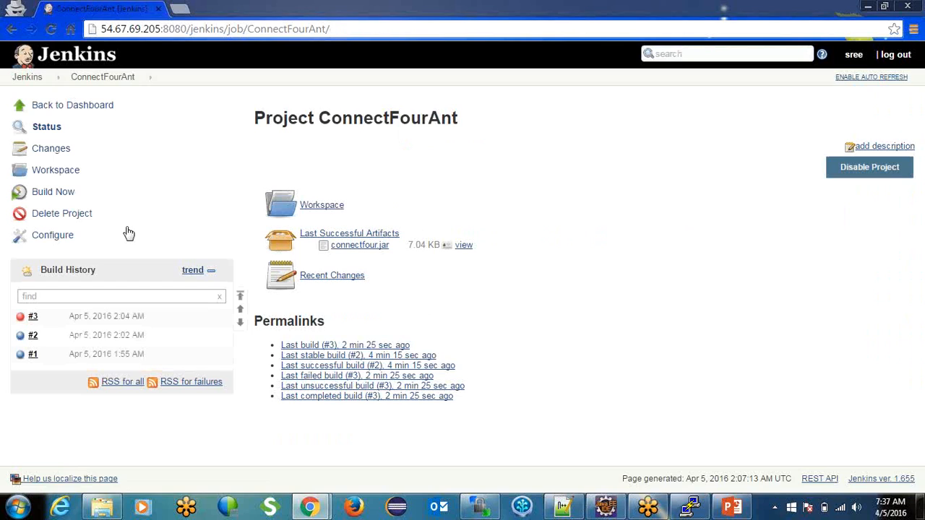
# Build the job again and reload the project page to view the test result trend
pyautogui.click(59, 199)
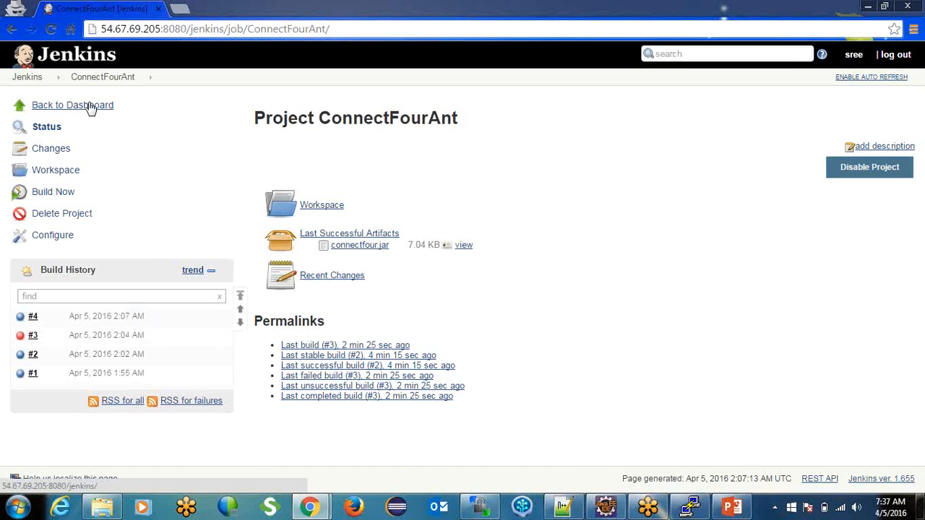
pyautogui.click(107, 81)
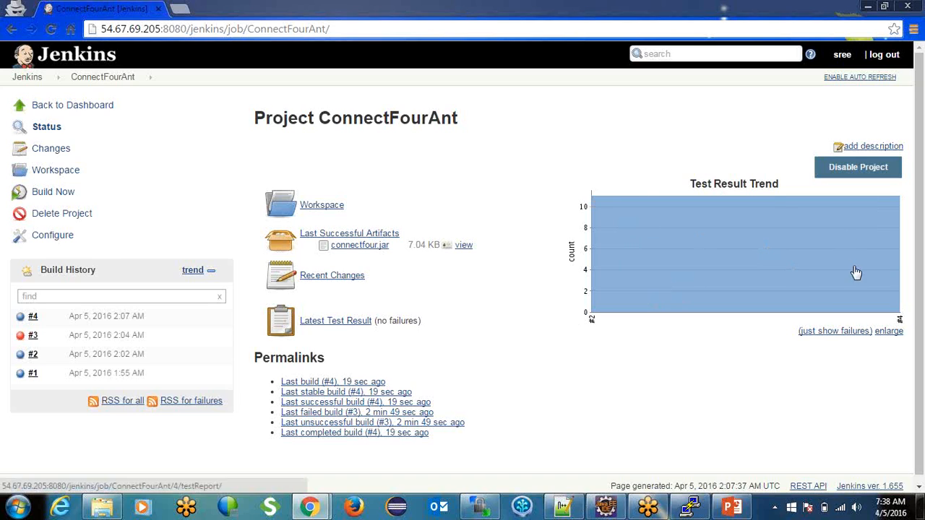
pyautogui.moveTo(788, 264)
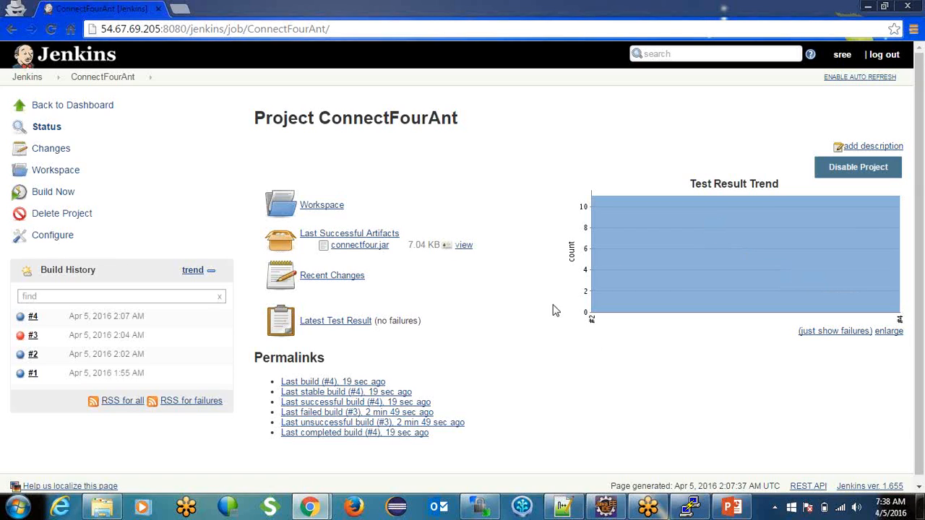
# View the job's Recent Changes page and return to the project page
pyautogui.click(340, 282)
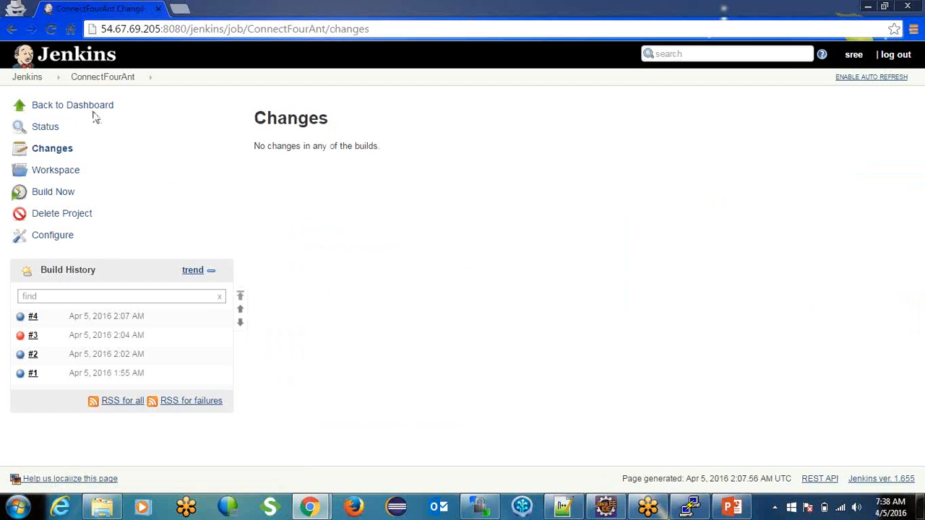
pyautogui.click(104, 80)
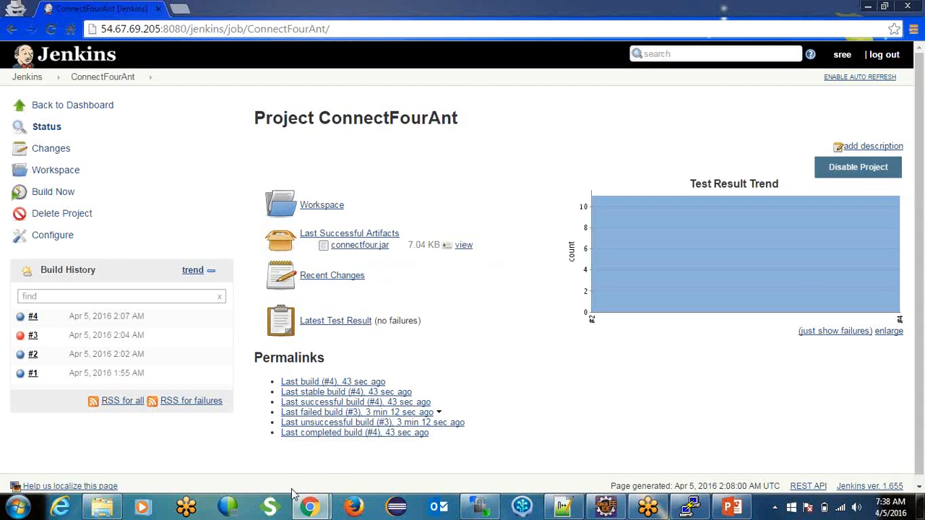
# Switch to the GitHub repository and open the Test Results failure Commit from the commit list
pyautogui.moveTo(309, 506)
pyautogui.click(277, 440)
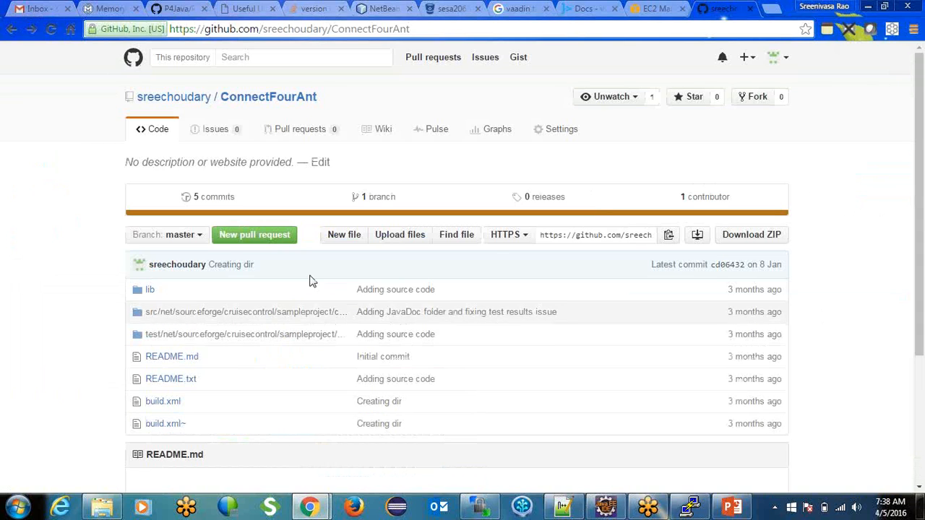
pyautogui.click(225, 194)
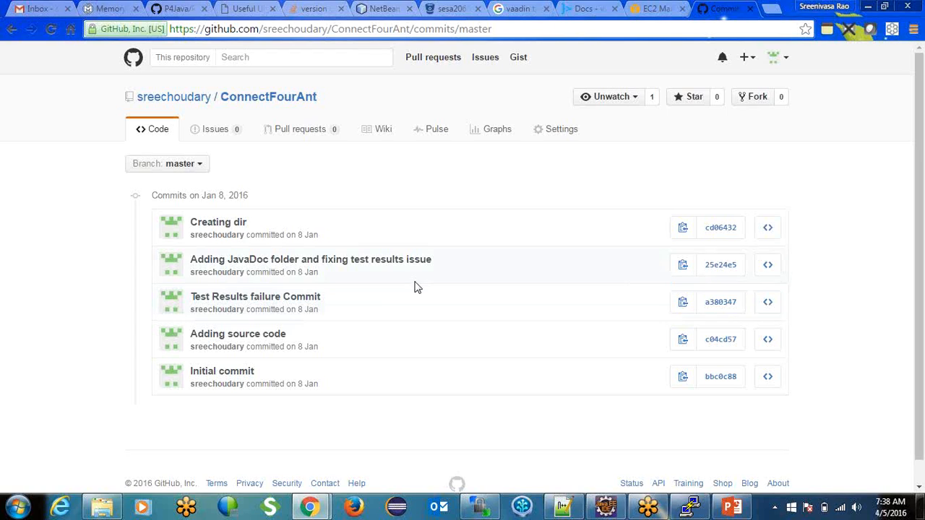
pyautogui.click(296, 301)
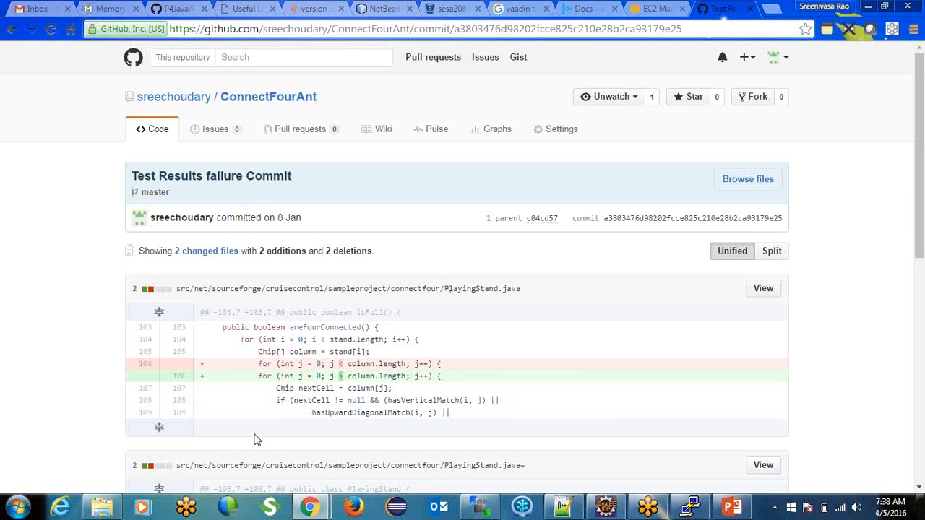
# Return to the ConnectFourAnt repository's main page on GitHub
pyautogui.click(105, 508)
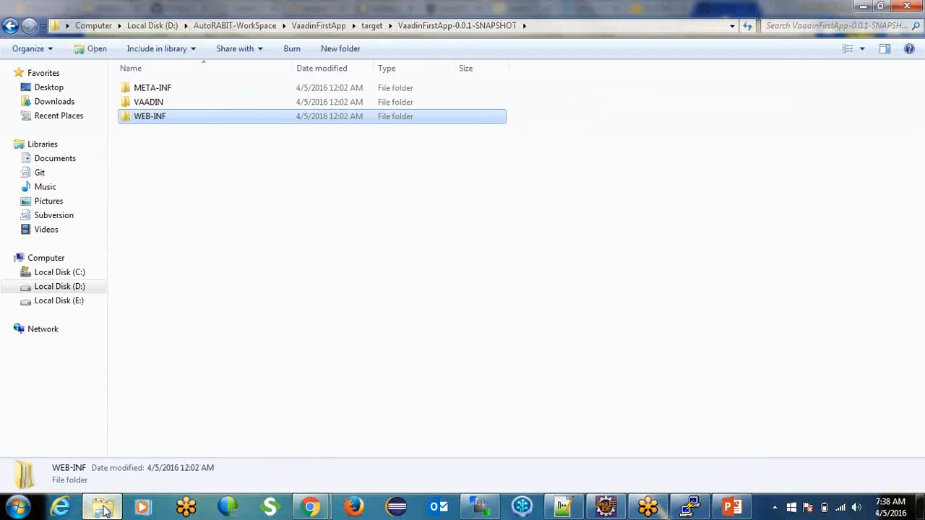
pyautogui.click(105, 508)
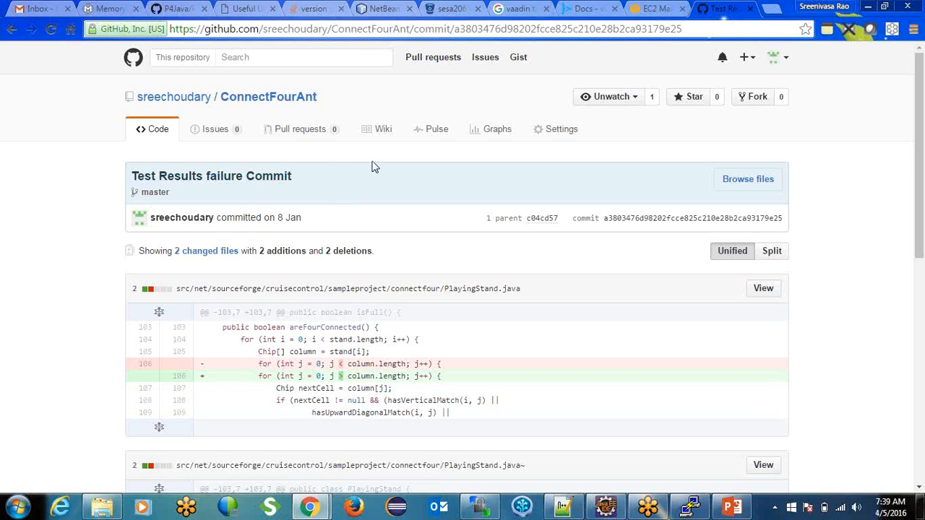
pyautogui.click(274, 99)
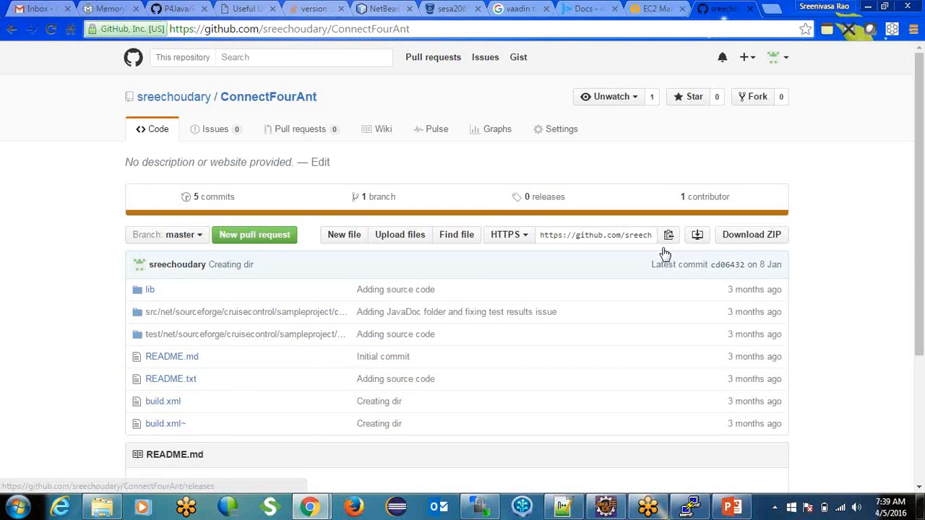
# Open a command prompt in the E:\maventraining folder
pyautogui.click(11, 500)
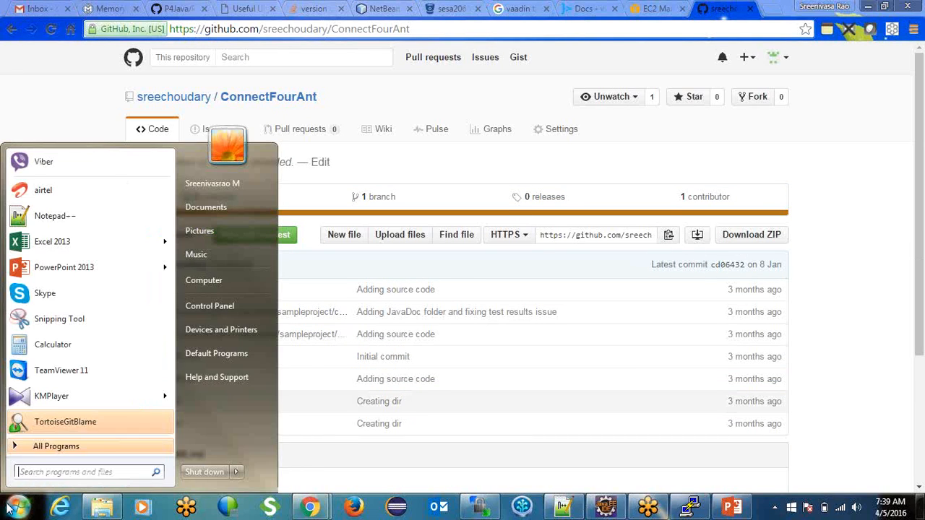
pyautogui.click(205, 281)
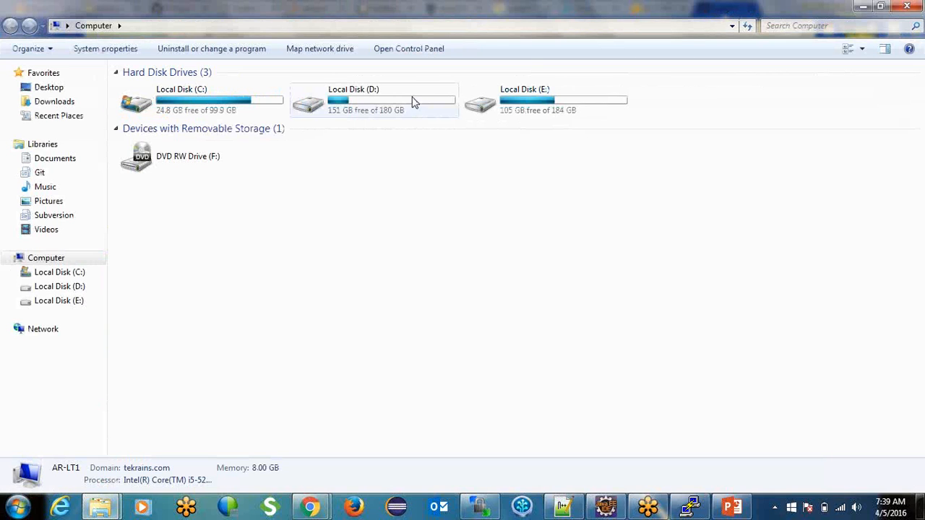
pyautogui.doubleClick(524, 101)
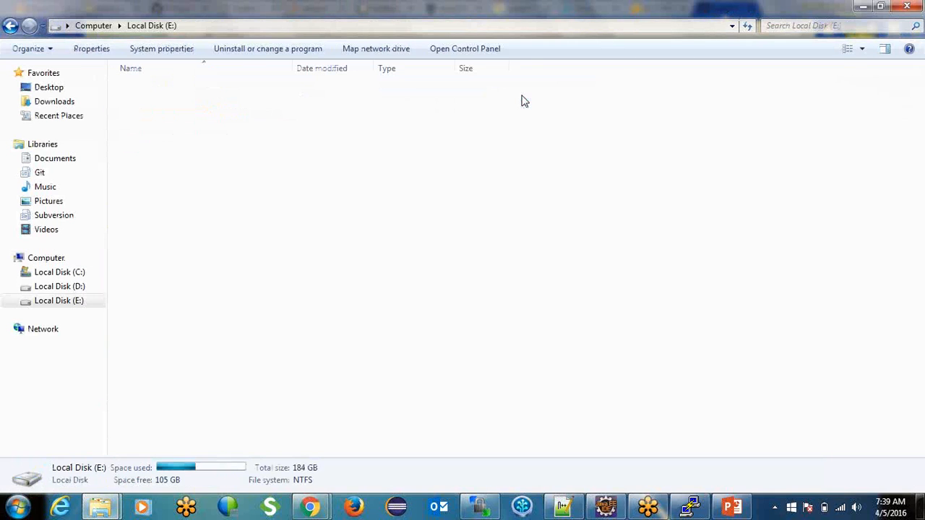
pyautogui.doubleClick(181, 104)
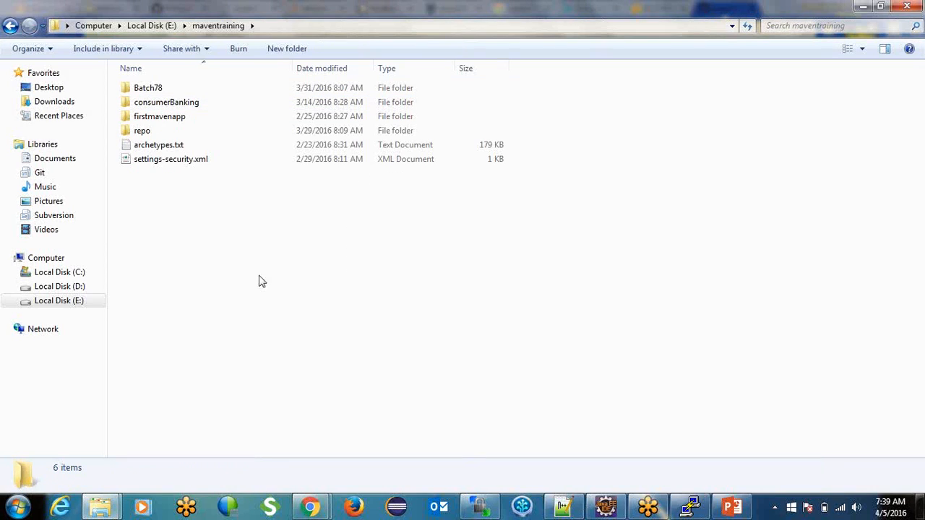
pyautogui.hotkey('alt', 'd')
pyautogui.write('cmd')
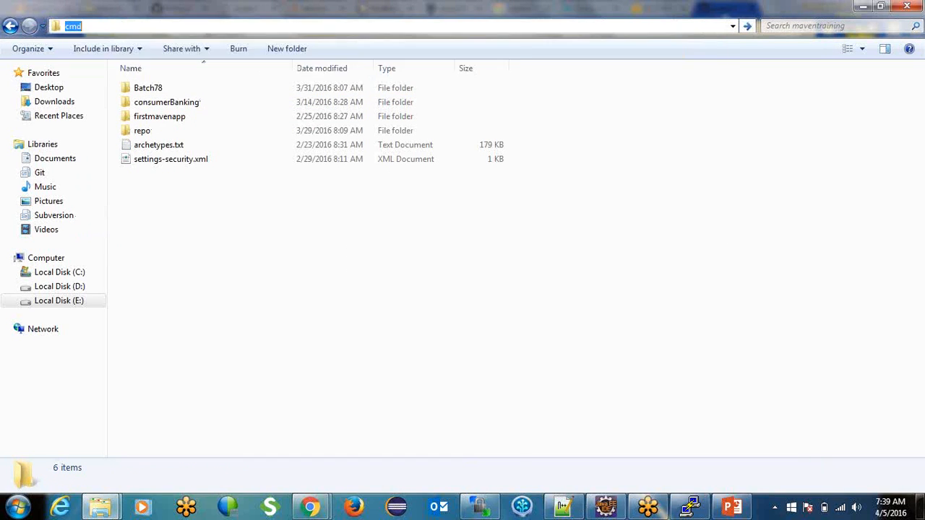
pyautogui.press('Return')
pyautogui.write('git clone')
pyautogui.press('Return')
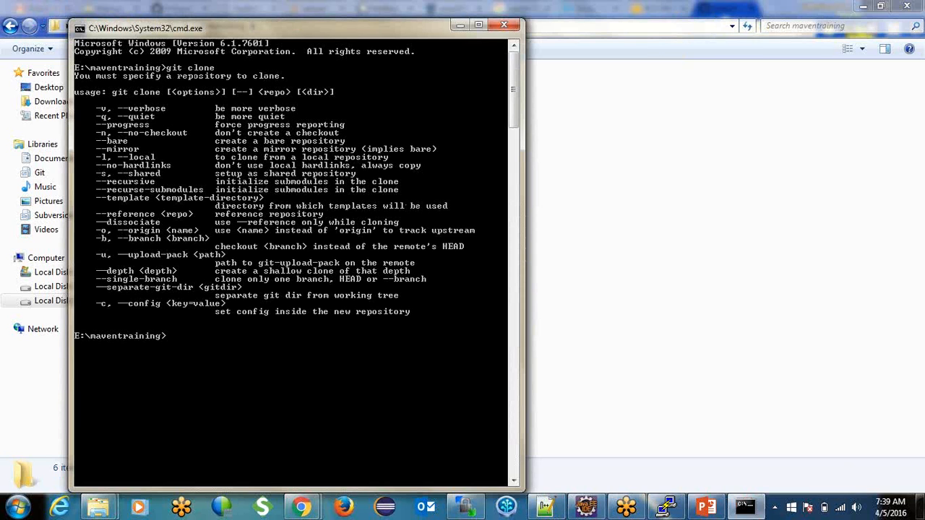
pyautogui.write('git clone')
pyautogui.rightClick(282, 339)
pyautogui.click(313, 383)
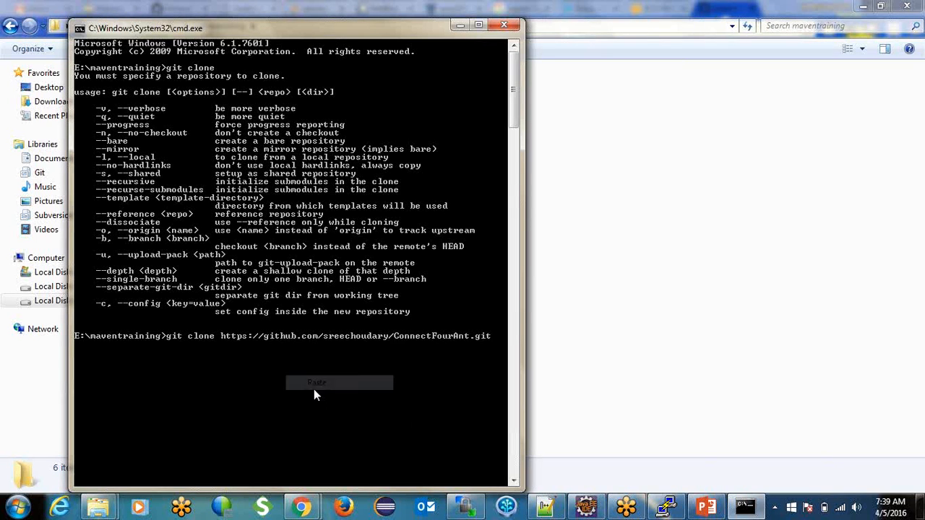
pyautogui.press('Return')
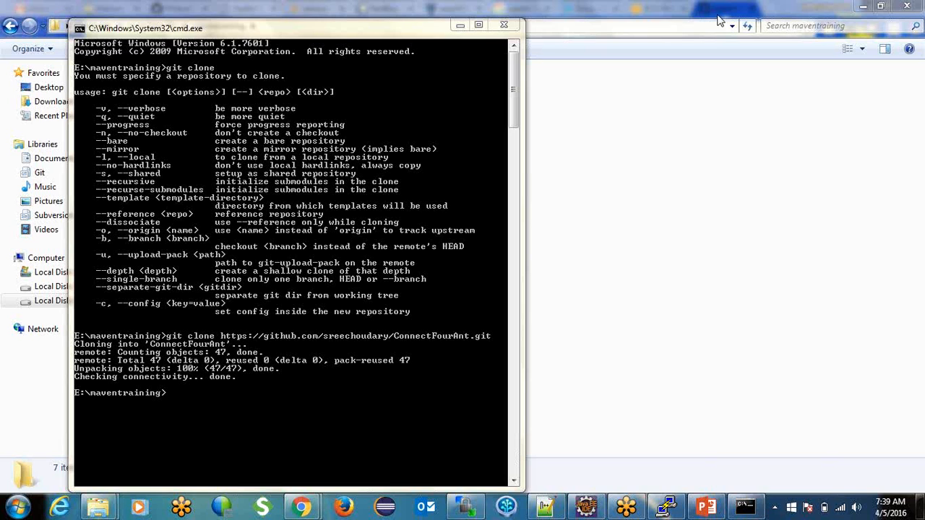
# Browse the cloned ConnectFourAnt folder to test/net/sourceforge/cruisecontrol/sampleproject/connectfour and open PlayingStandTest.java's context options
pyautogui.click(659, 227)
pyautogui.doubleClick(164, 109)
pyautogui.doubleClick(141, 117)
pyautogui.doubleClick(142, 92)
pyautogui.doubleClick(142, 92)
pyautogui.doubleClick(142, 91)
pyautogui.doubleClick(142, 92)
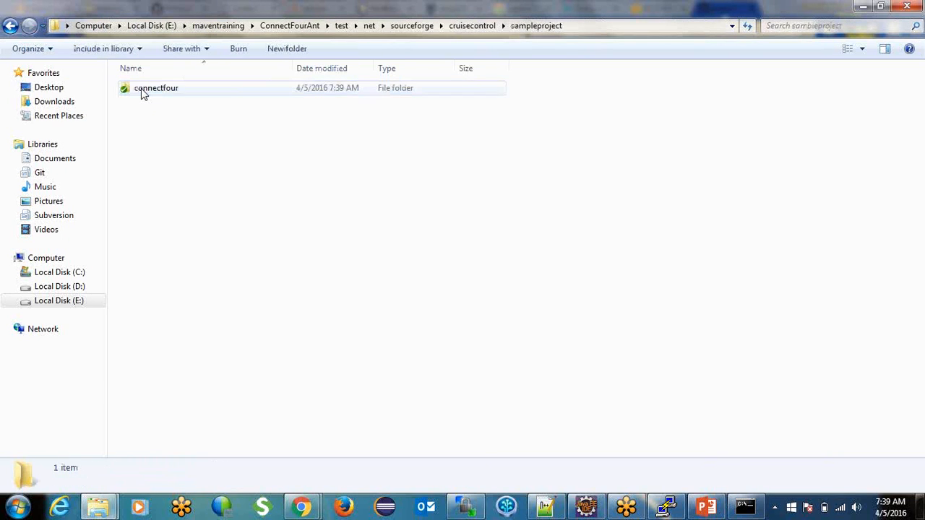
pyautogui.doubleClick(142, 92)
pyautogui.click(160, 103)
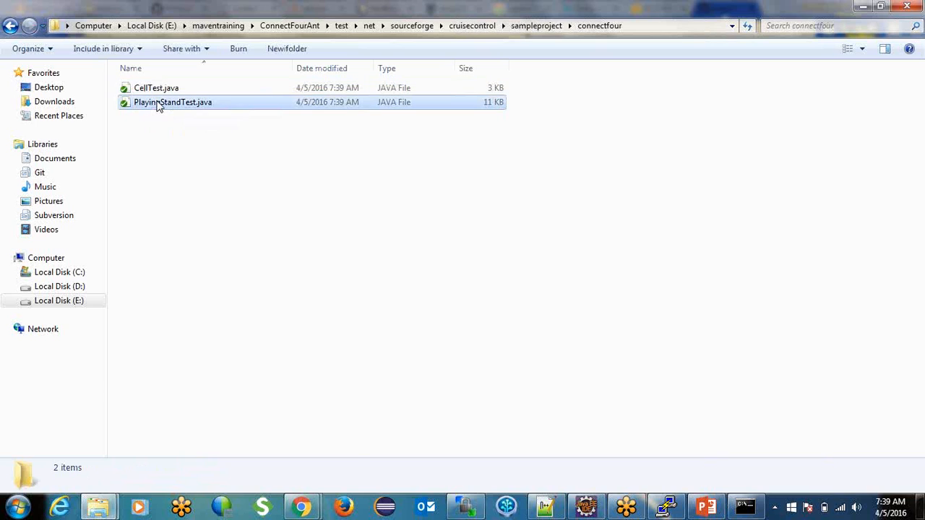
pyautogui.rightClick(158, 102)
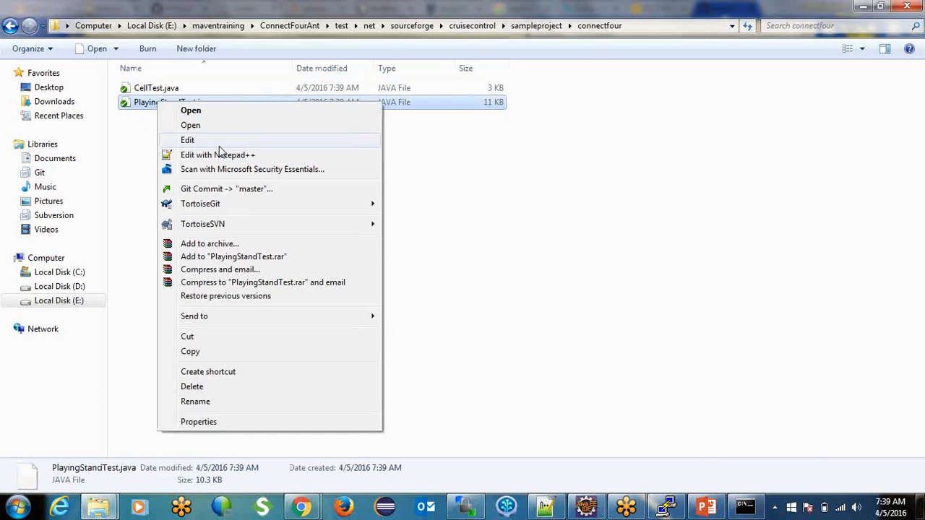
# Reopen the Test Results failure Commit on GitHub and return to the connectfour test folder
pyautogui.click(304, 508)
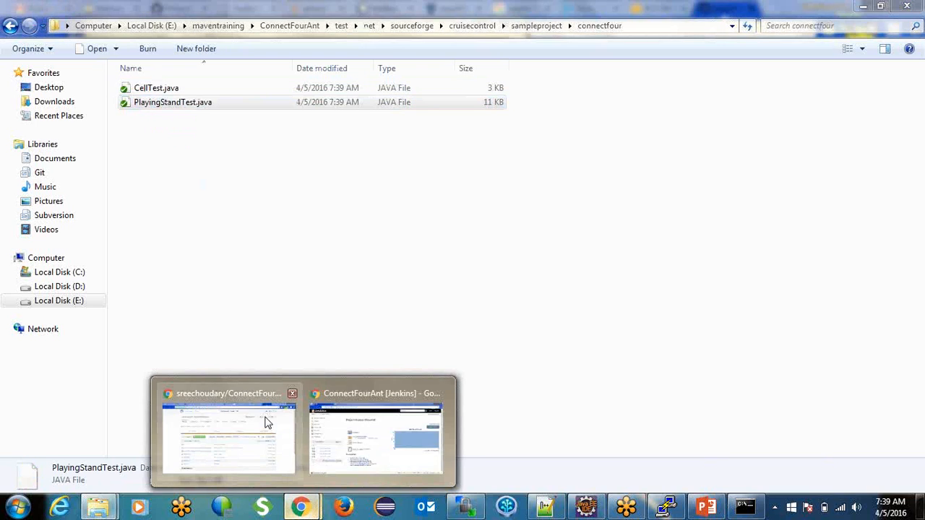
pyautogui.click(246, 405)
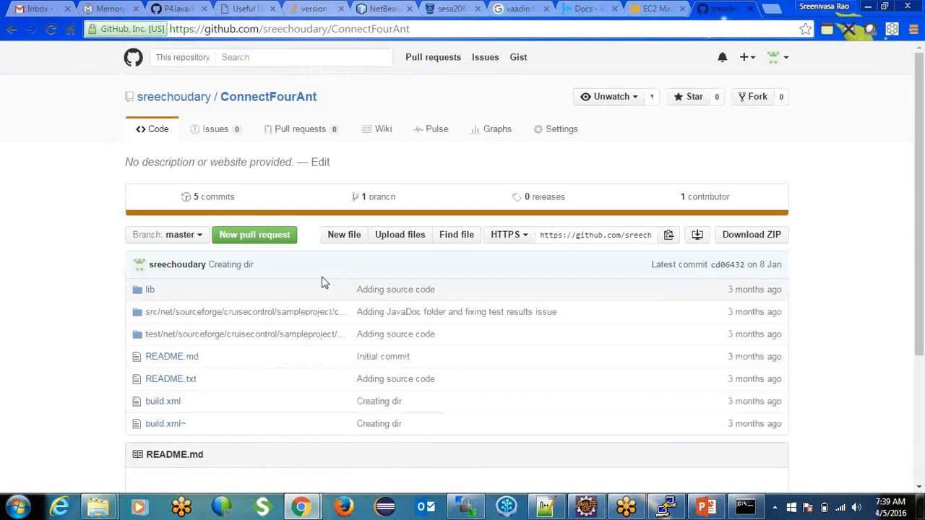
pyautogui.click(227, 197)
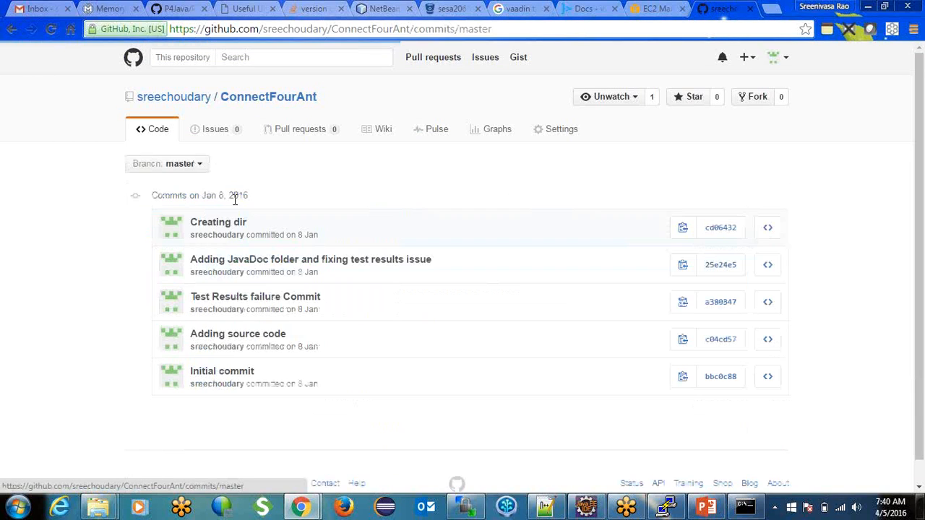
pyautogui.click(282, 298)
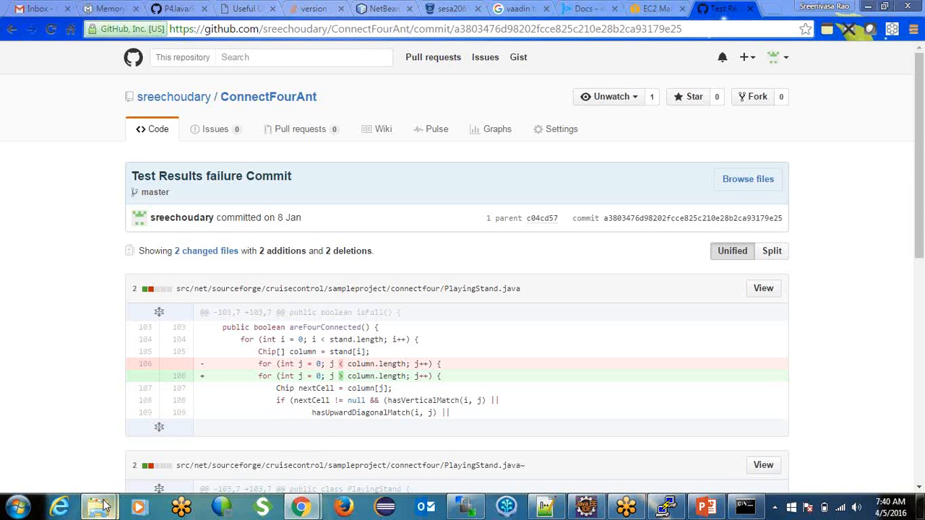
pyautogui.moveTo(101, 506)
pyautogui.click(233, 423)
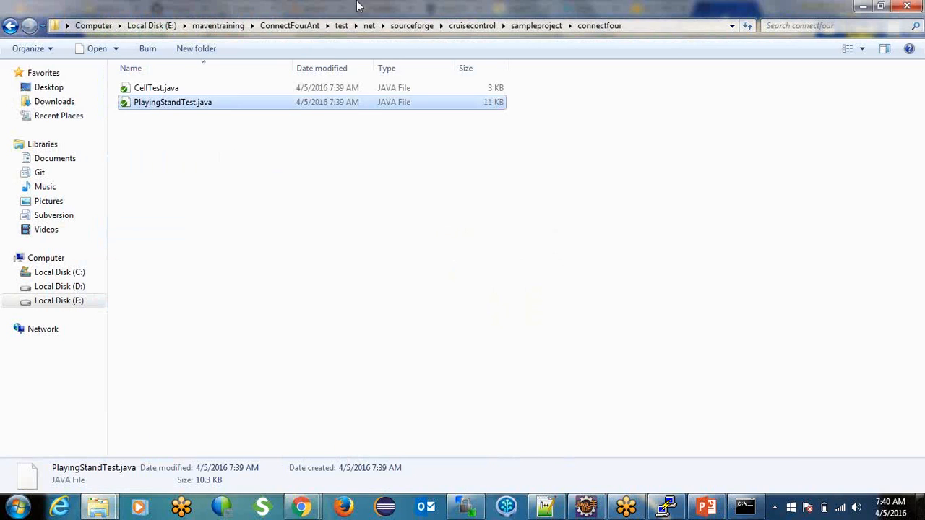
# Browse to src/net/sourceforge/cruisecontrol/sampleproject/connectfour in the ConnectFourAnt clone and open PlayingStand.java in Notepad++
pyautogui.click(289, 26)
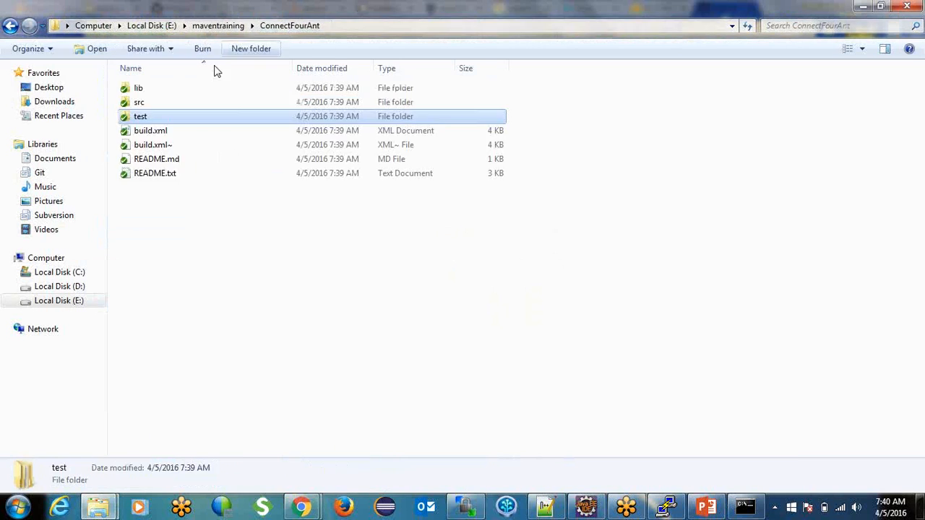
pyautogui.doubleClick(142, 101)
pyautogui.click(140, 91)
pyautogui.doubleClick(140, 90)
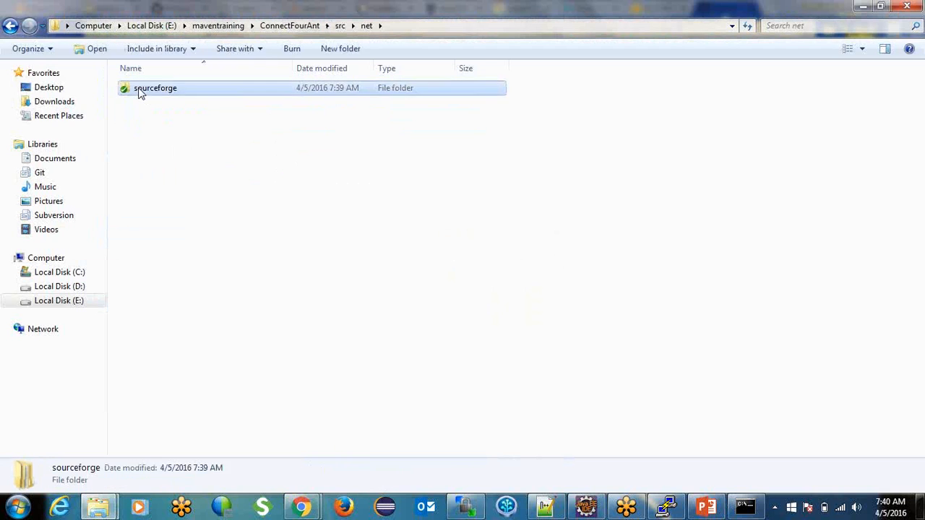
pyautogui.doubleClick(140, 90)
pyautogui.doubleClick(140, 89)
pyautogui.doubleClick(140, 90)
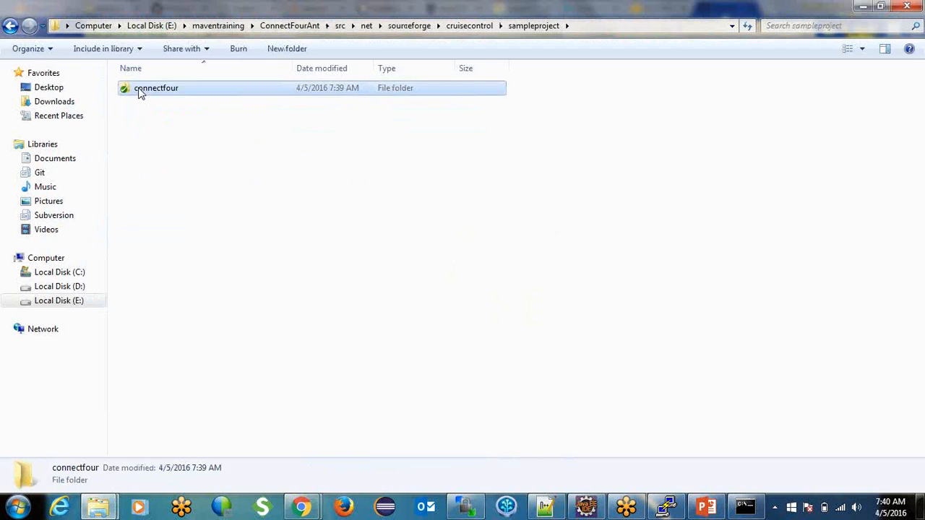
pyautogui.doubleClick(141, 90)
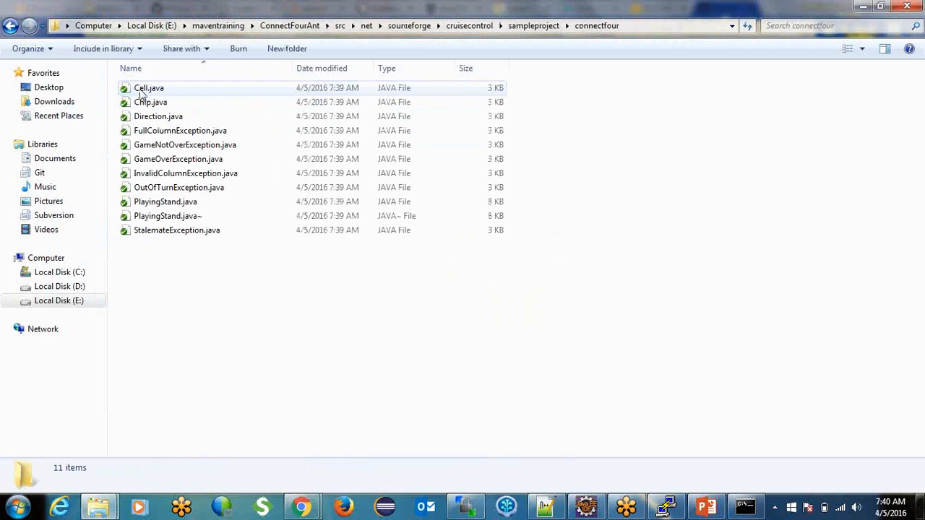
pyautogui.click(176, 209)
pyautogui.rightClick(176, 209)
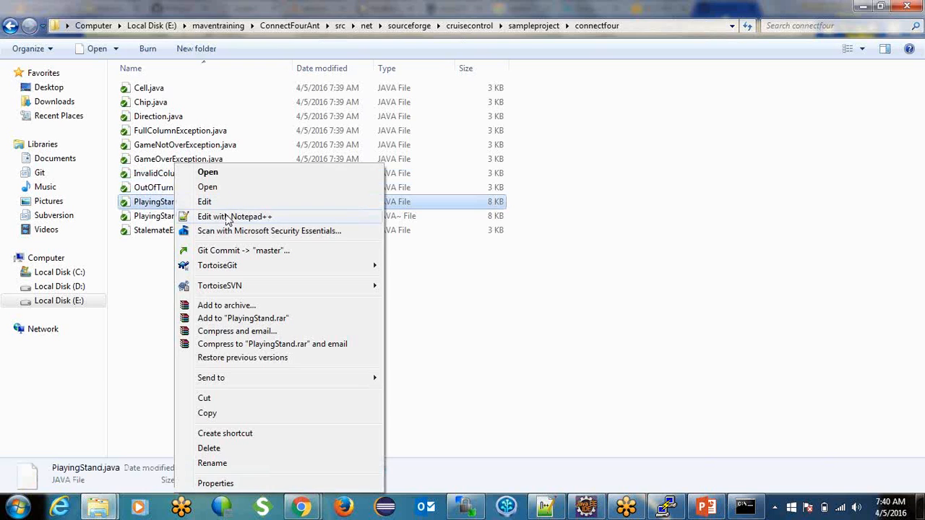
pyautogui.click(238, 218)
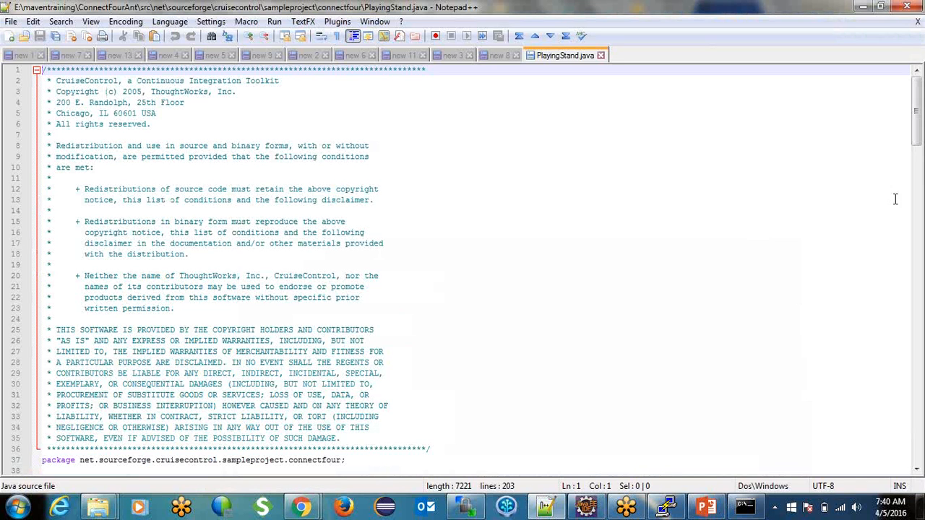
# Compare the areFourConnected loop in PlayingStand.java with the Test Results failure Commit diff on GitHub
pyautogui.moveTo(920, 90); pyautogui.dragTo(922, 270)
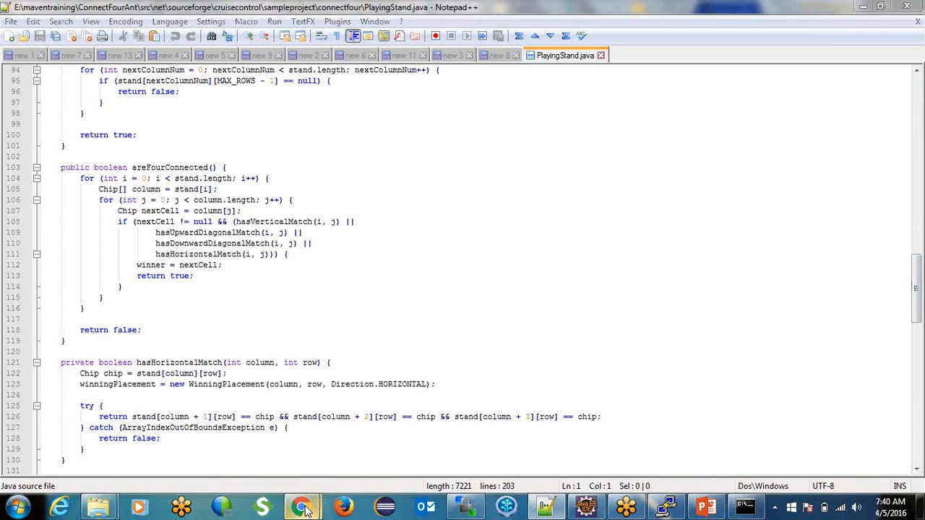
pyautogui.moveTo(300, 508)
pyautogui.click(266, 456)
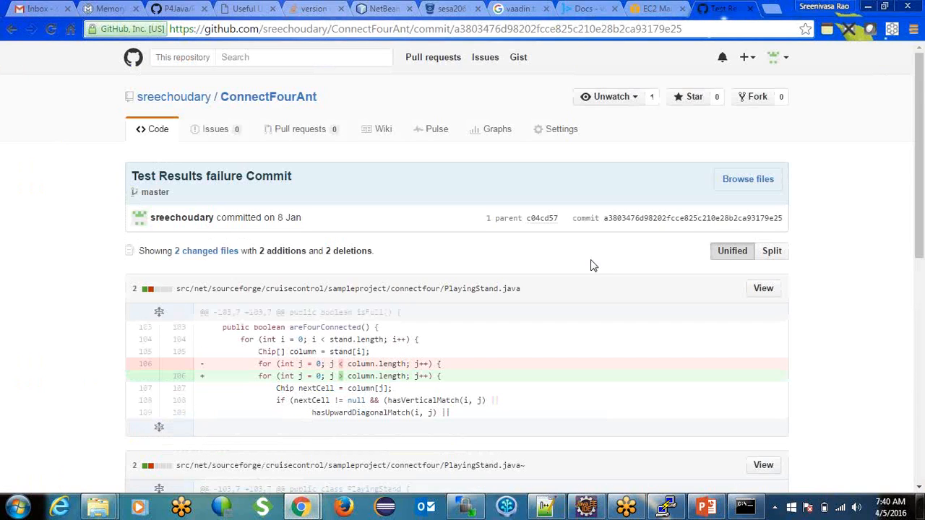
pyautogui.click(869, 7)
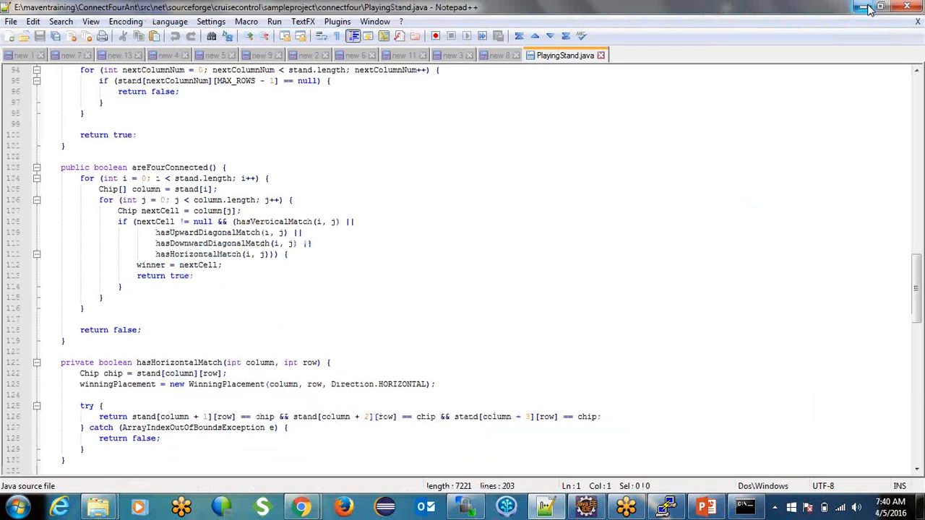
pyautogui.click(869, 6)
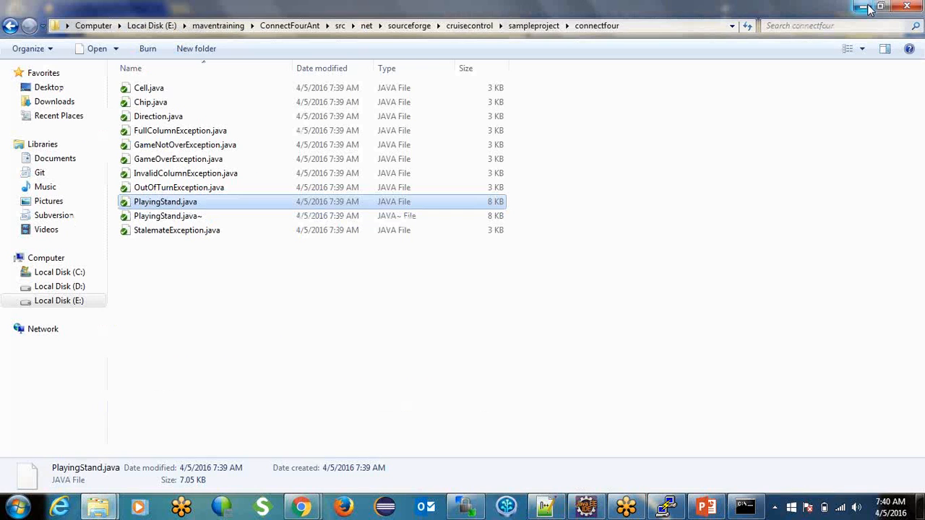
pyautogui.click(303, 508)
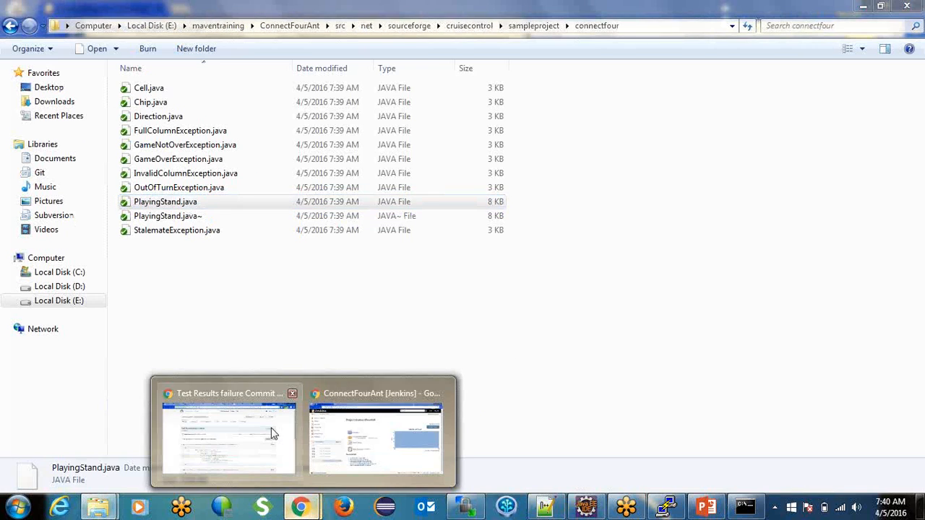
pyautogui.click(273, 428)
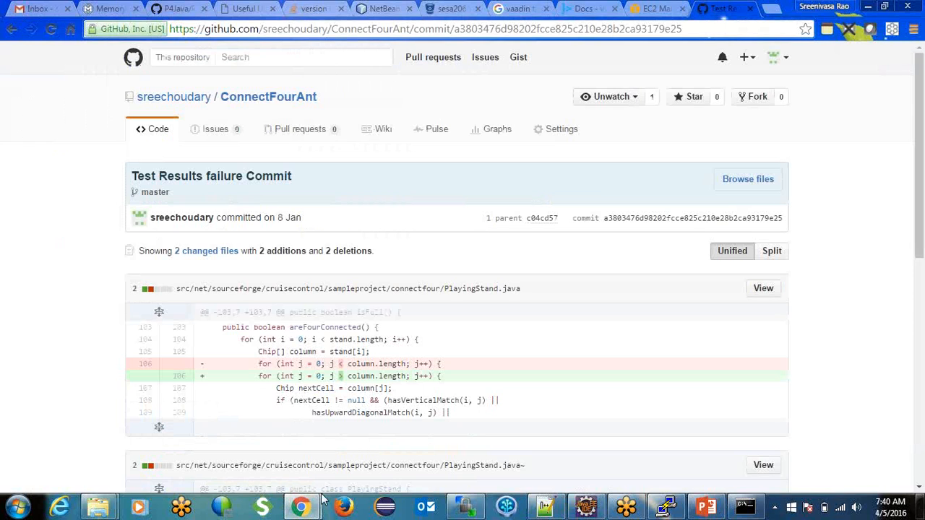
pyautogui.click(546, 510)
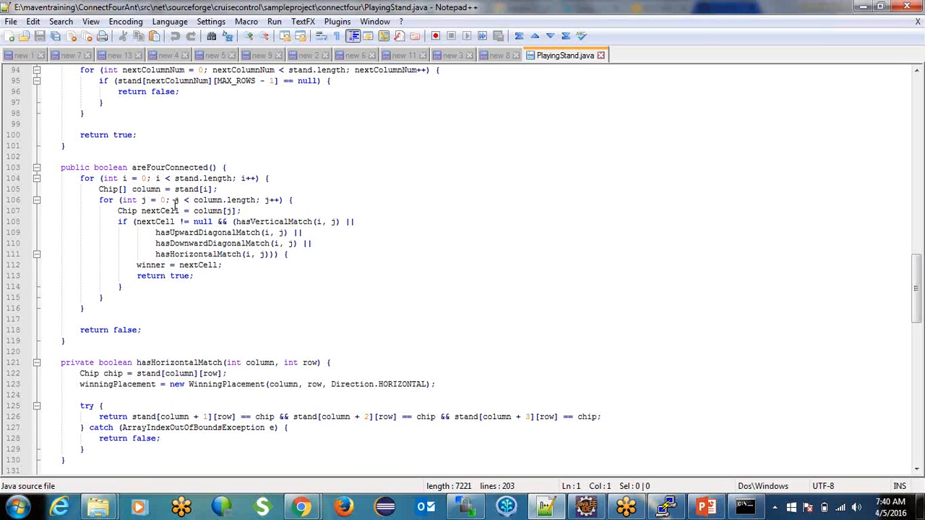
# Change the inner loop condition in areFourConnected to j > column.length in PlayingStand.java
pyautogui.moveTo(185, 202); pyautogui.dragTo(191, 204)
pyautogui.write('>')
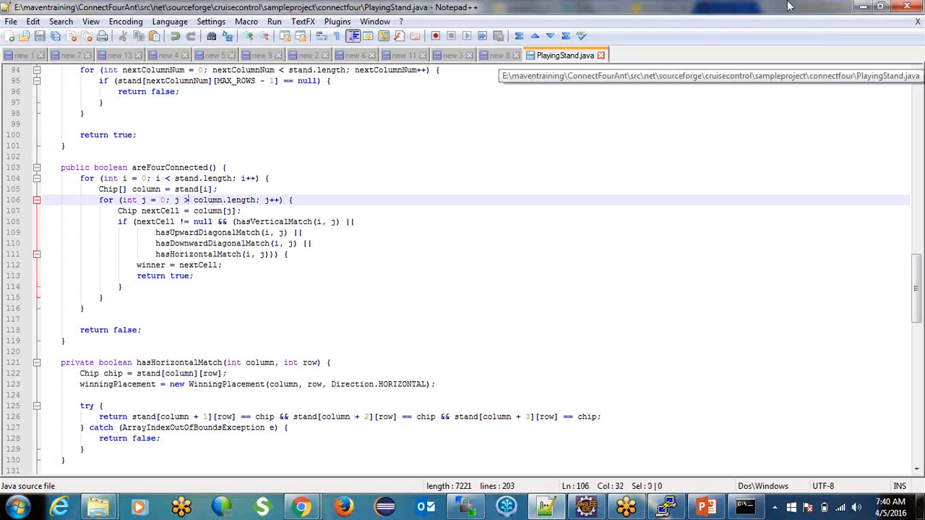
pyautogui.click(862, 8)
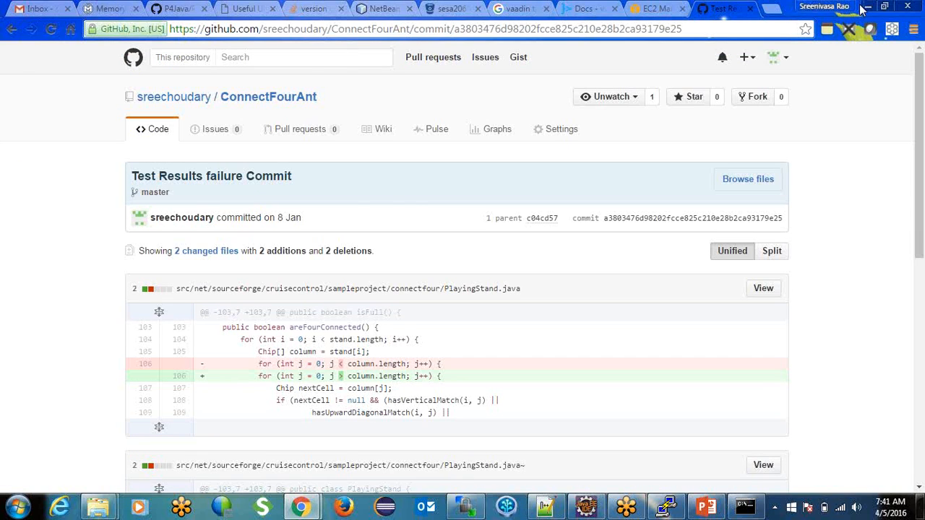
pyautogui.click(867, 6)
pyautogui.click(867, 7)
pyautogui.click(867, 6)
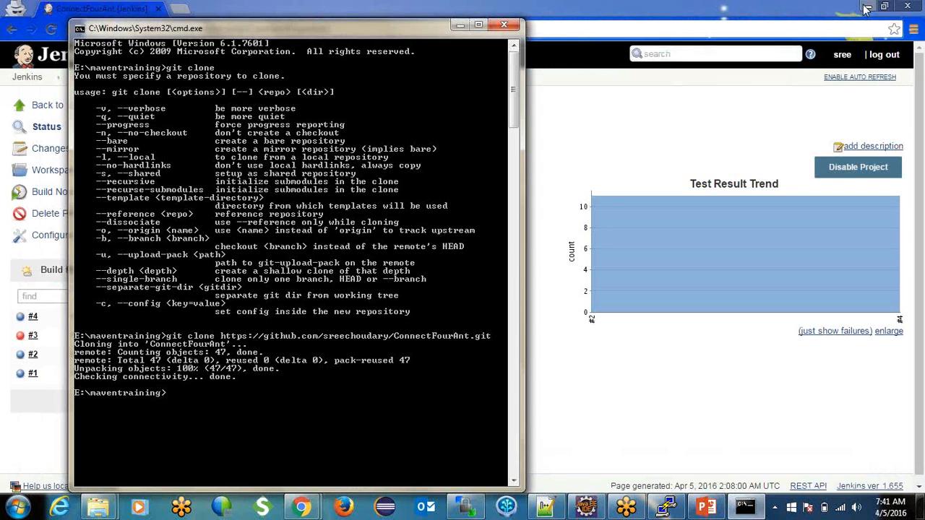
pyautogui.click(867, 8)
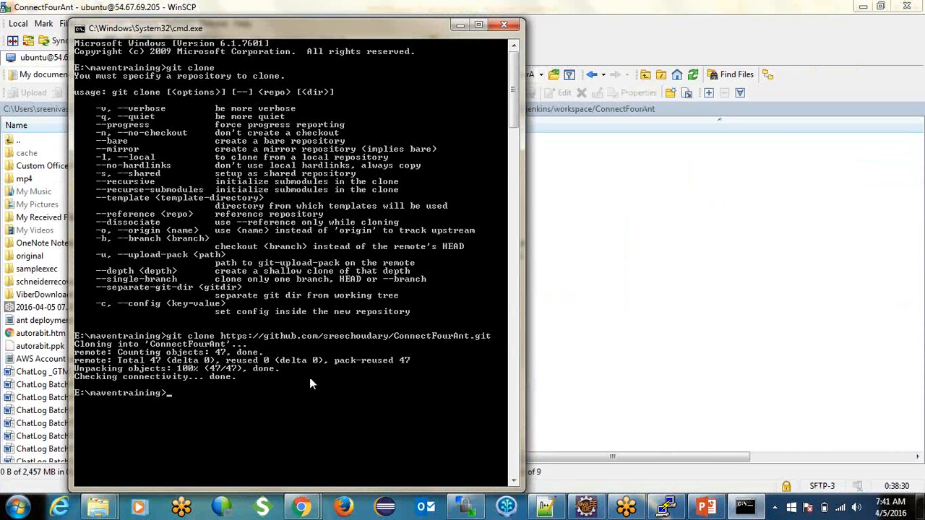
pyautogui.write('git')
pyautogui.moveTo(274, 29); pyautogui.dragTo(279, 58)
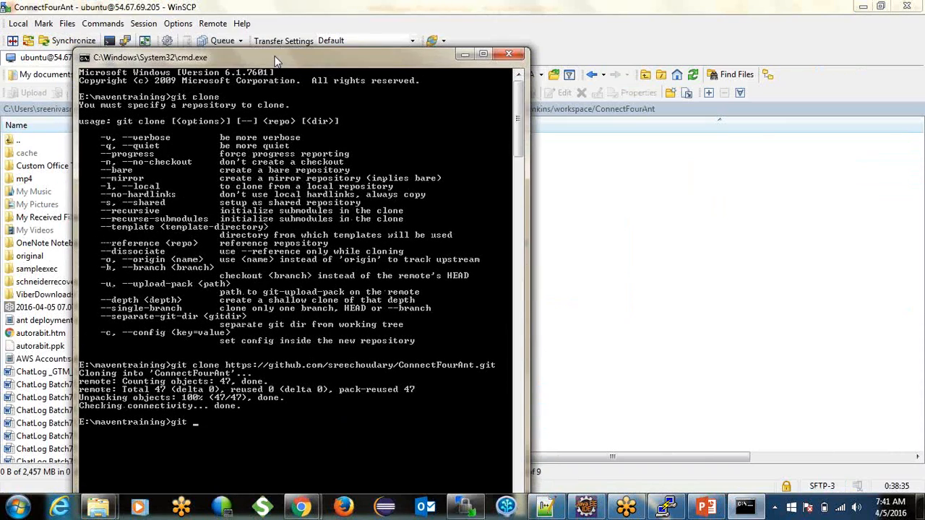
pyautogui.click(465, 53)
pyautogui.moveTo(99, 507)
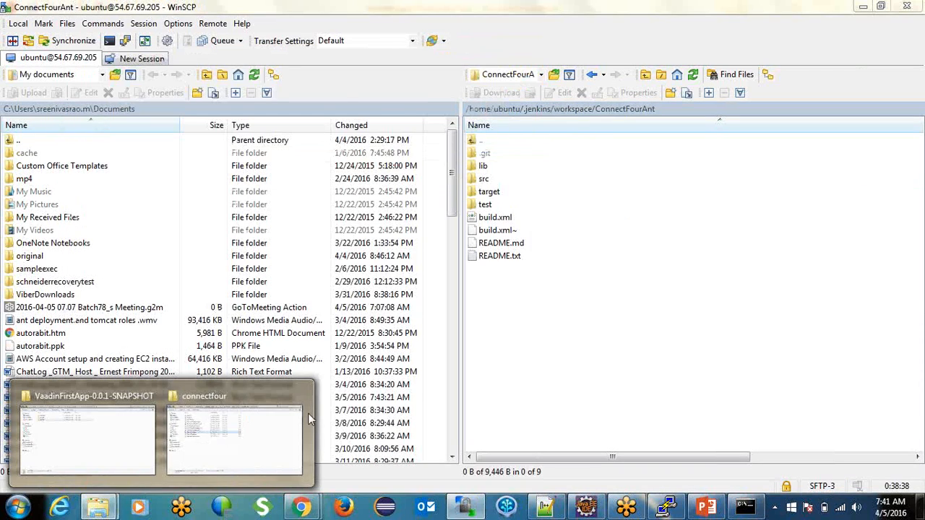
pyautogui.click(231, 434)
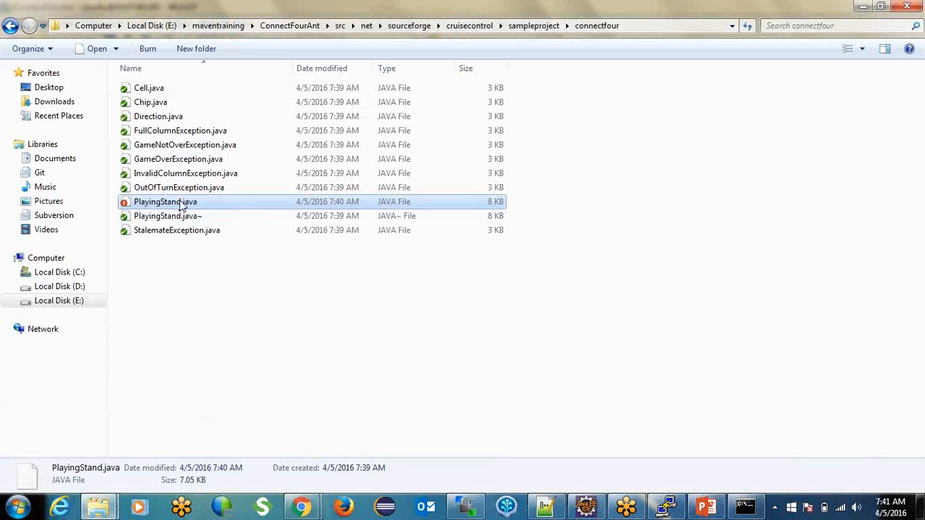
# Commit PlayingStand.java to master with TortoiseGit using the message "Test Failure change"
pyautogui.rightClick(182, 206)
pyautogui.moveTo(368, 267)
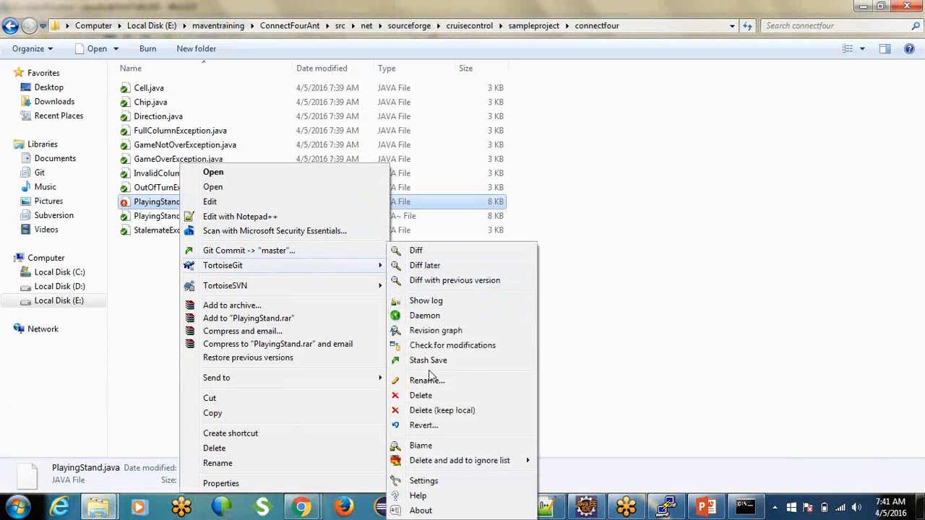
pyautogui.click(283, 251)
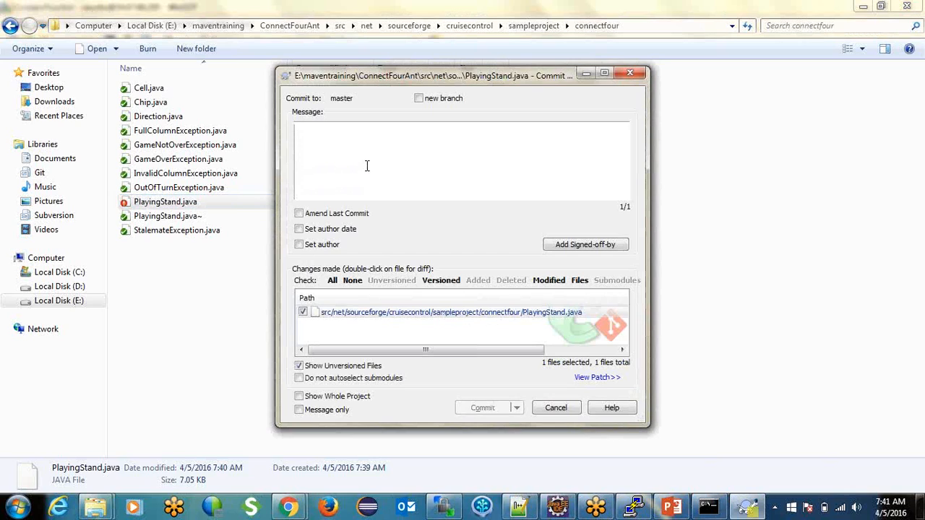
pyautogui.write('Test')
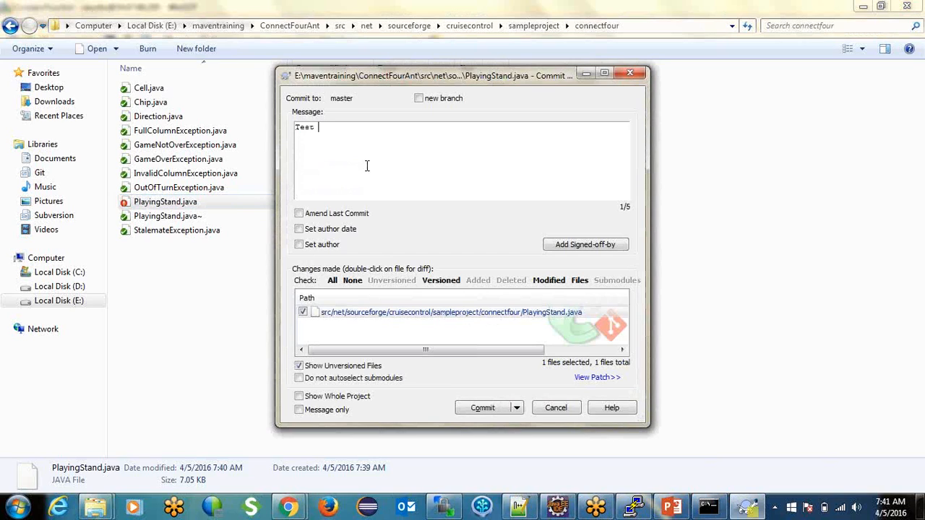
pyautogui.write(' Failure change')
pyautogui.click(485, 408)
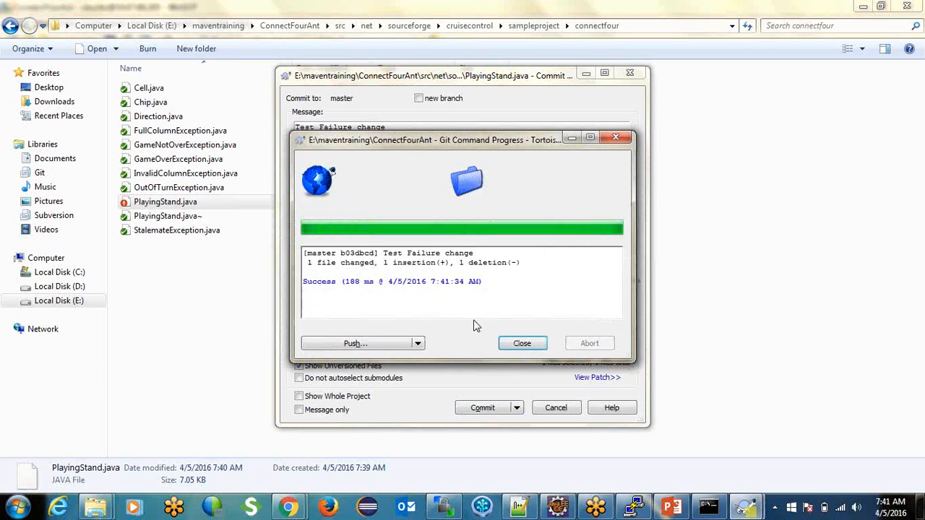
# Push the commit to the origin master branch and enter the GitHub username
pyautogui.click(386, 347)
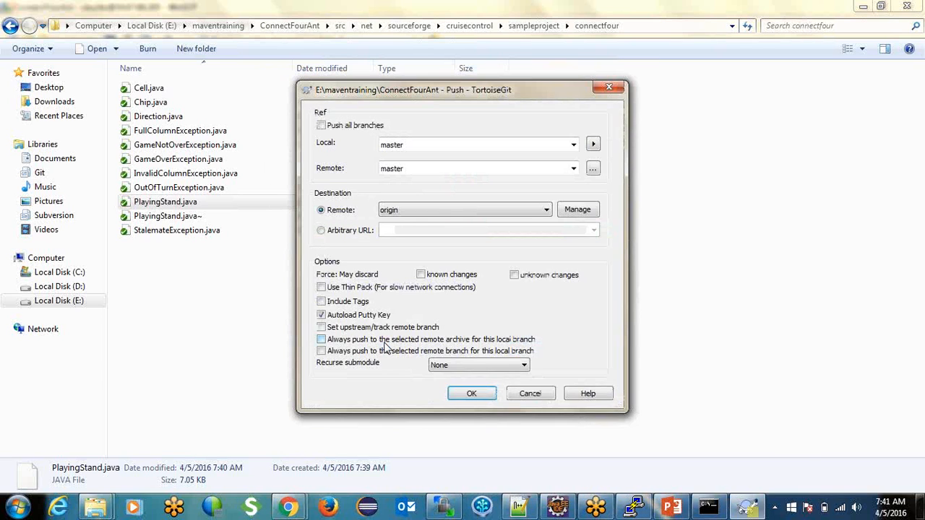
pyautogui.click(468, 396)
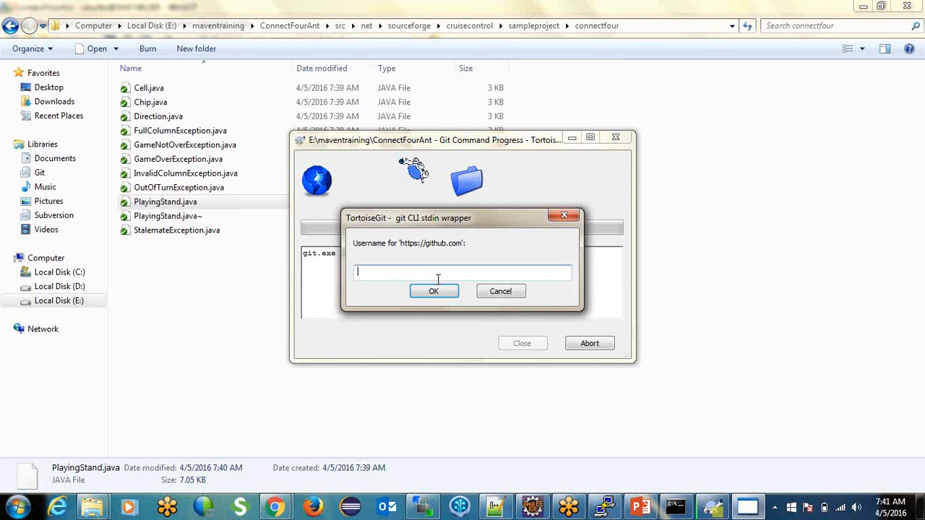
pyautogui.write('sreechoudary')
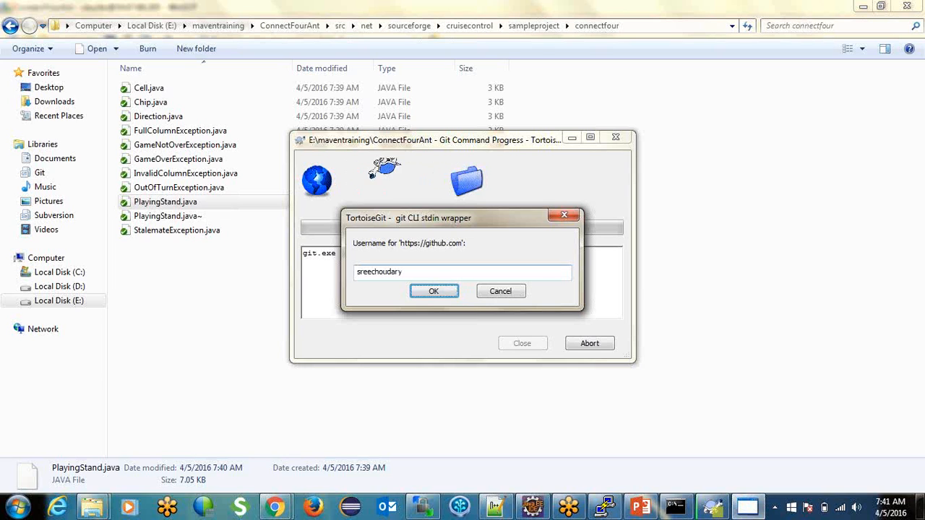
pyautogui.press('Return')
# Enter the GitHub account password to complete the push and close the progress dialog
pyautogui.write('•••••••')
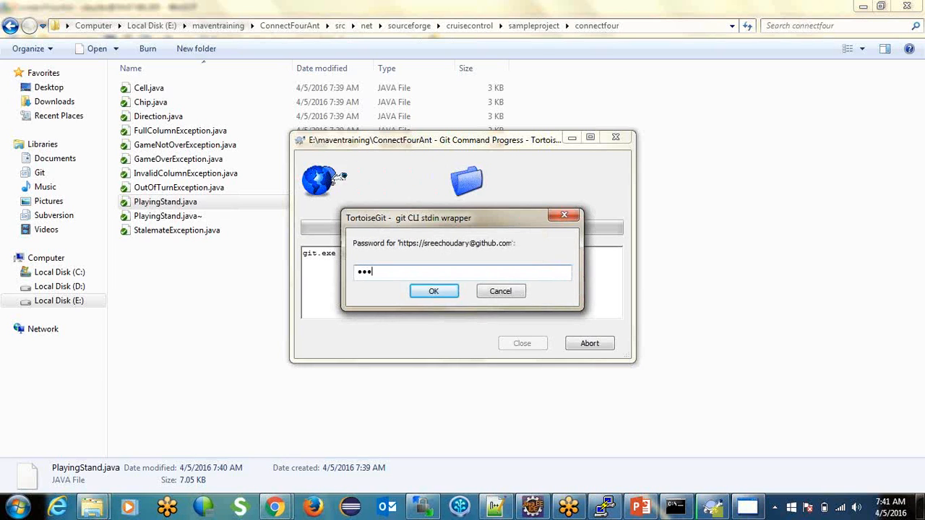
pyautogui.write('••••••')
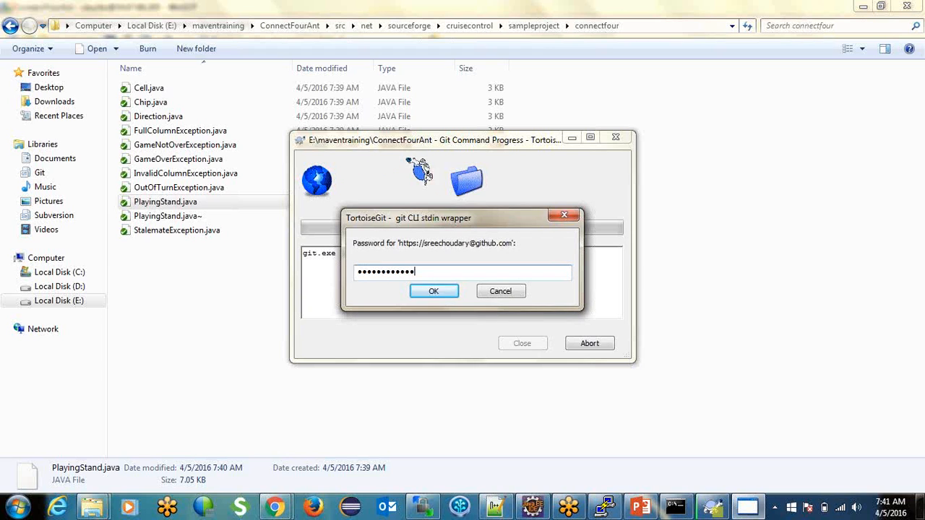
pyautogui.press('Return')
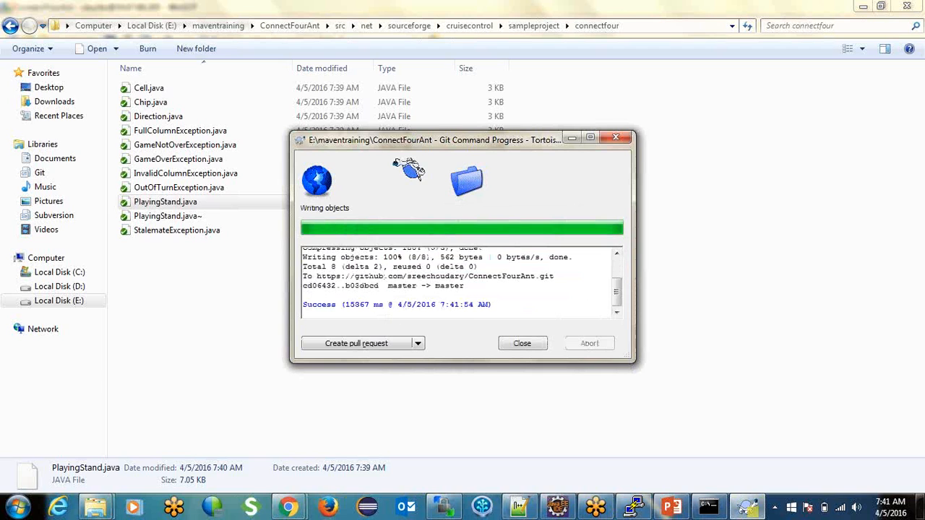
pyautogui.click(522, 344)
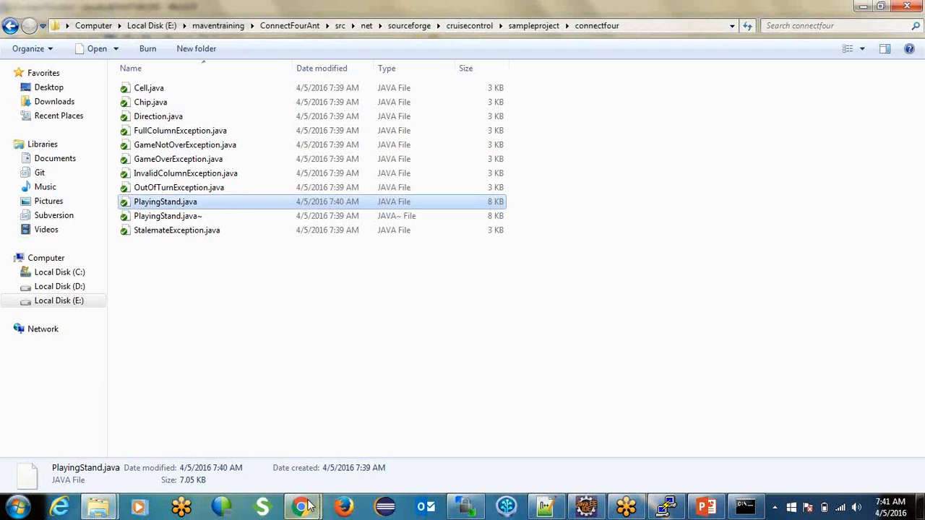
# Trigger a new build of the ConnectFourAnt job in Jenkins
pyautogui.moveTo(307, 506)
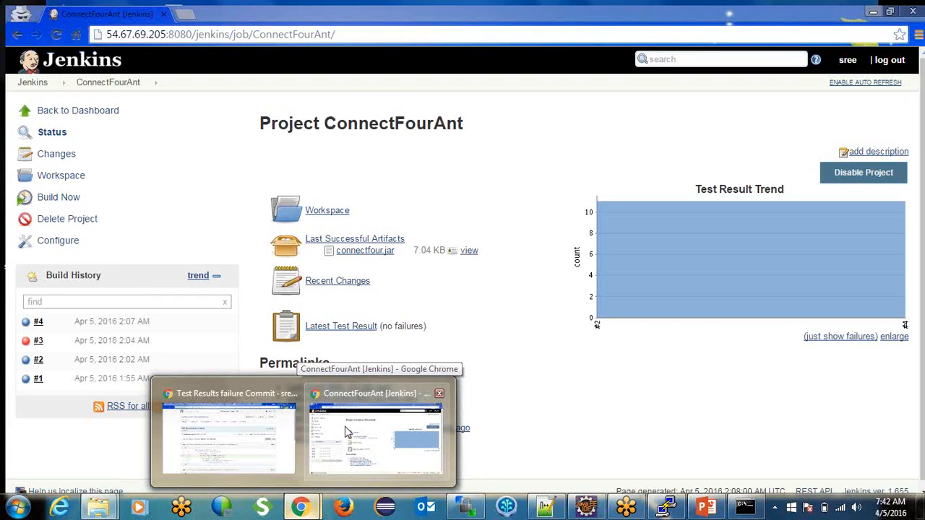
pyautogui.click(346, 432)
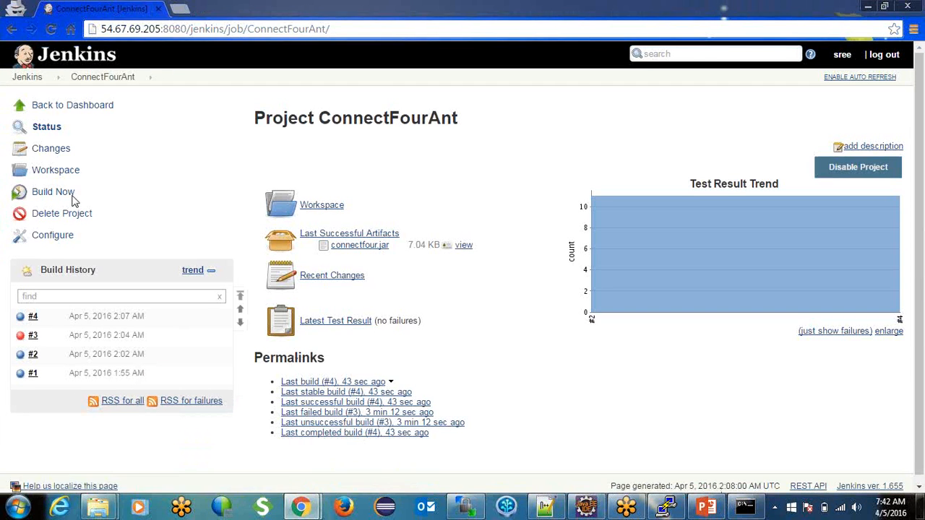
pyautogui.click(75, 201)
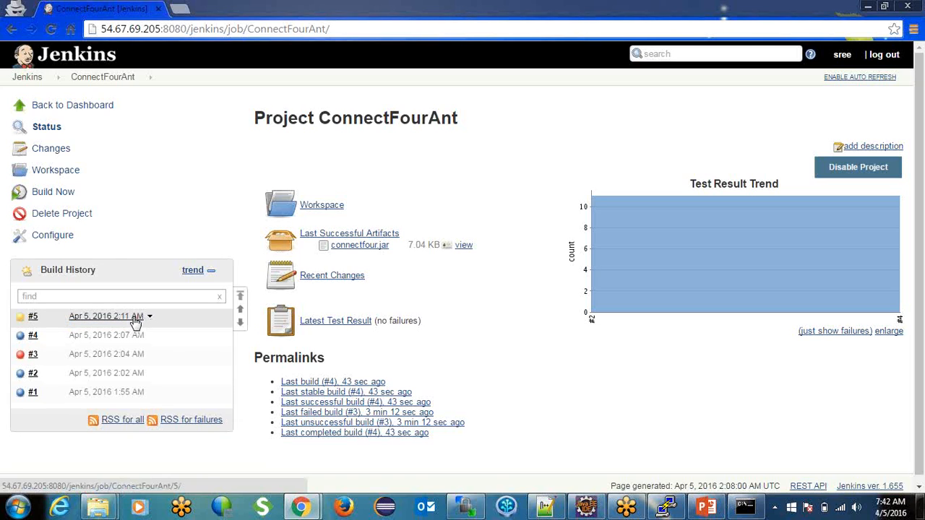
# Open the latest test result of the ConnectFourAnt job and compare it with the previous build's test result
pyautogui.click(112, 80)
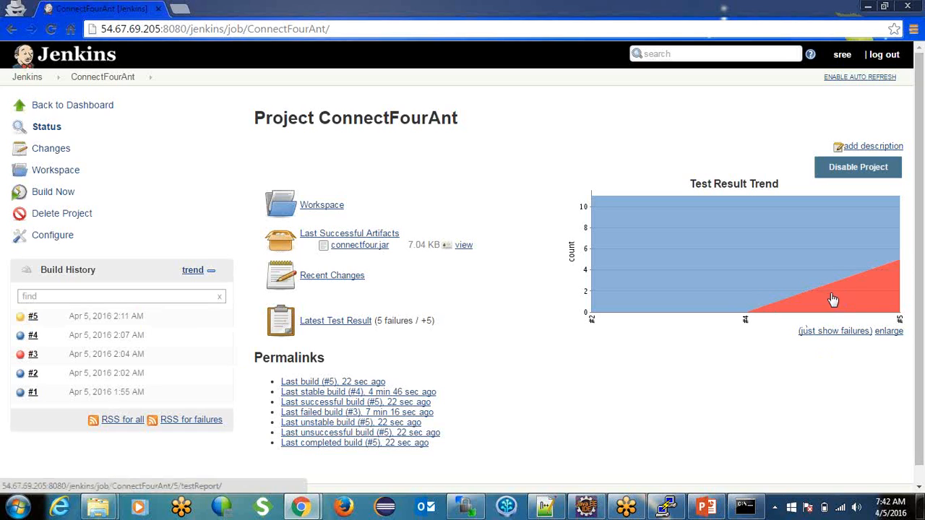
pyautogui.click(341, 323)
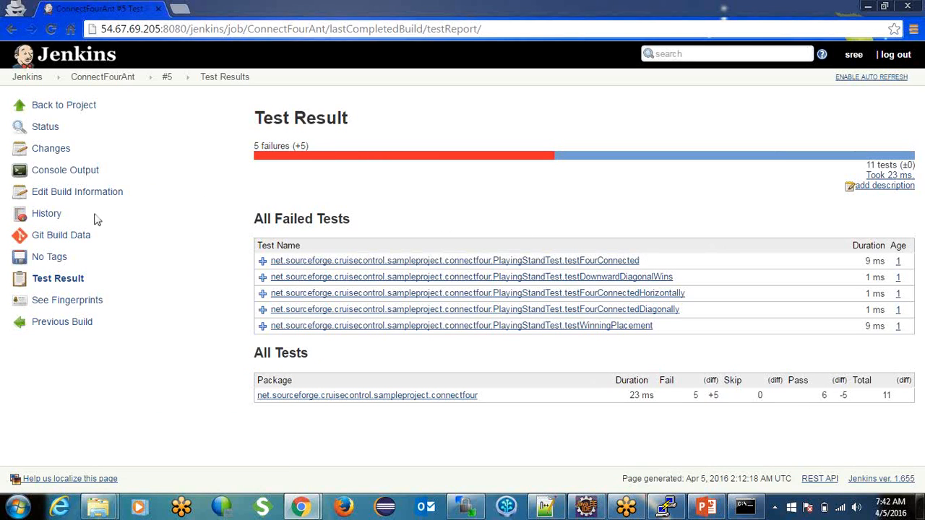
pyautogui.click(67, 323)
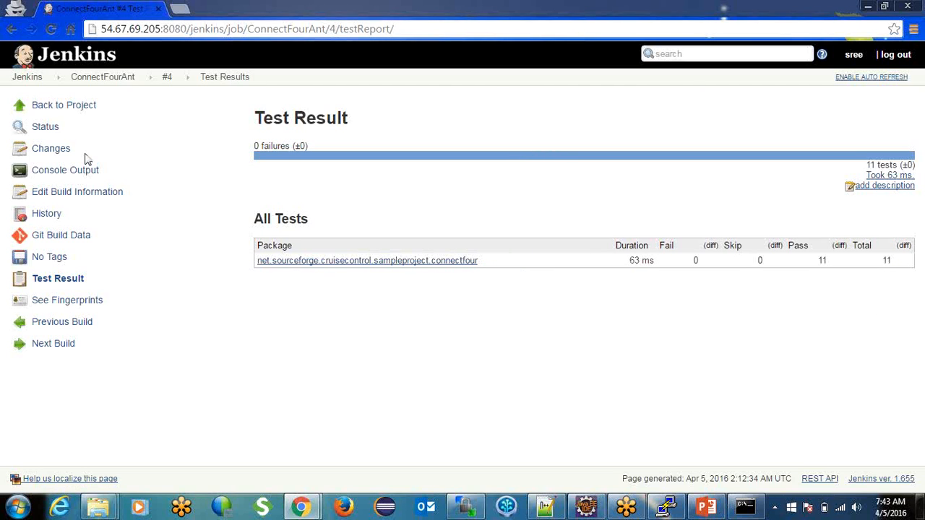
# Review the job's recent changes and the linked commit diff on GitHub, then return to the project page
pyautogui.click(122, 81)
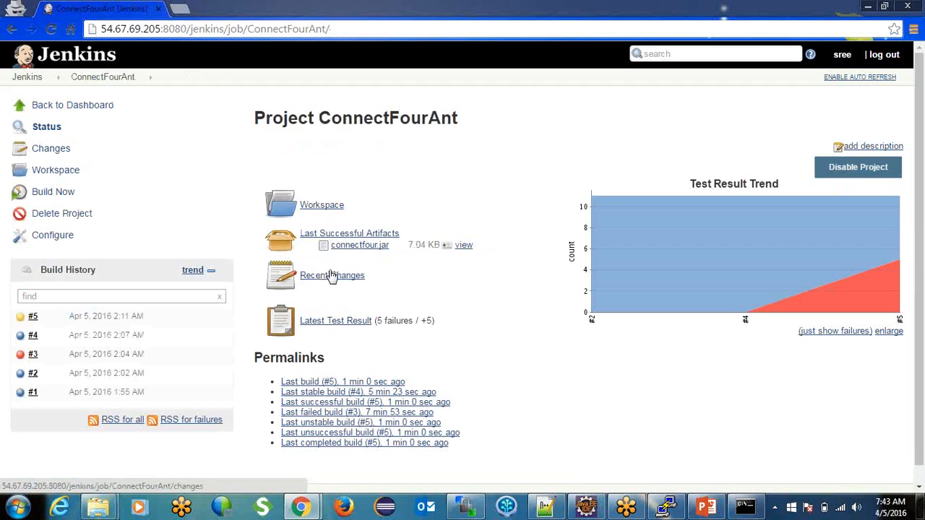
pyautogui.click(323, 279)
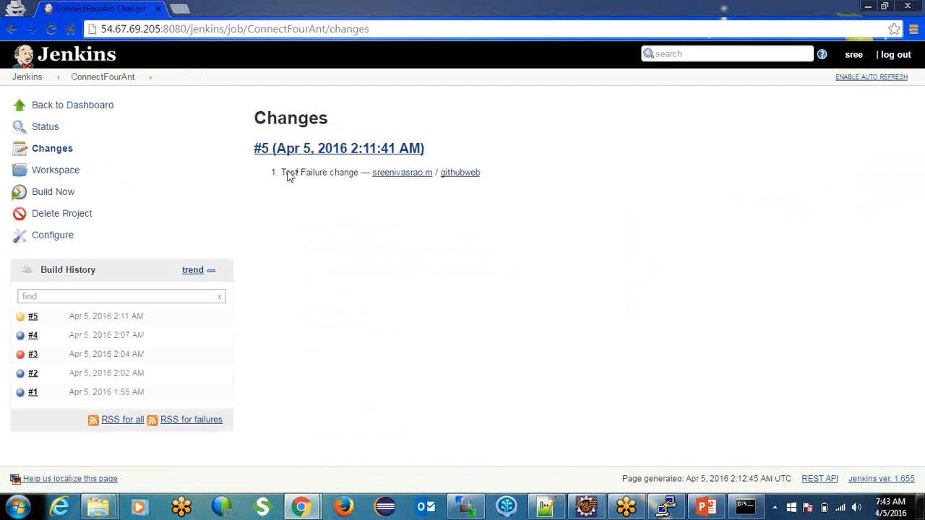
pyautogui.moveTo(282, 174); pyautogui.dragTo(360, 186)
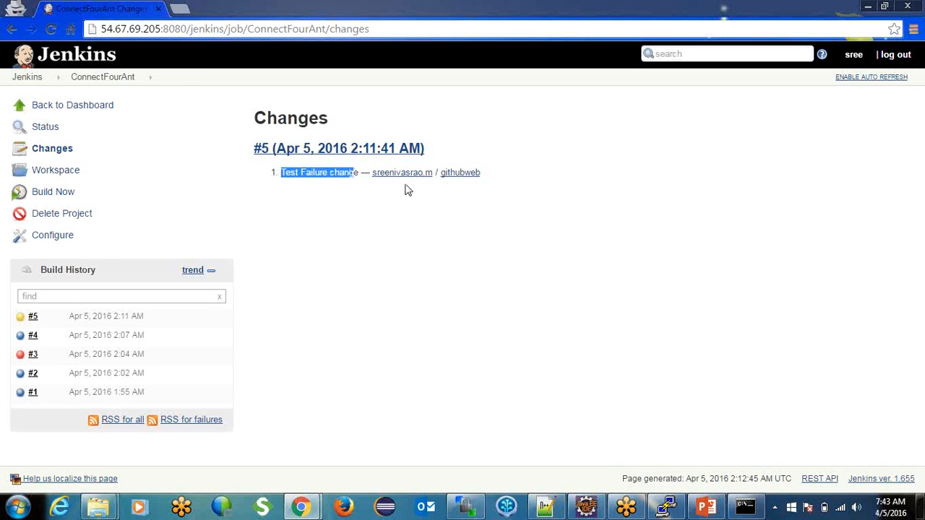
pyautogui.click(451, 180)
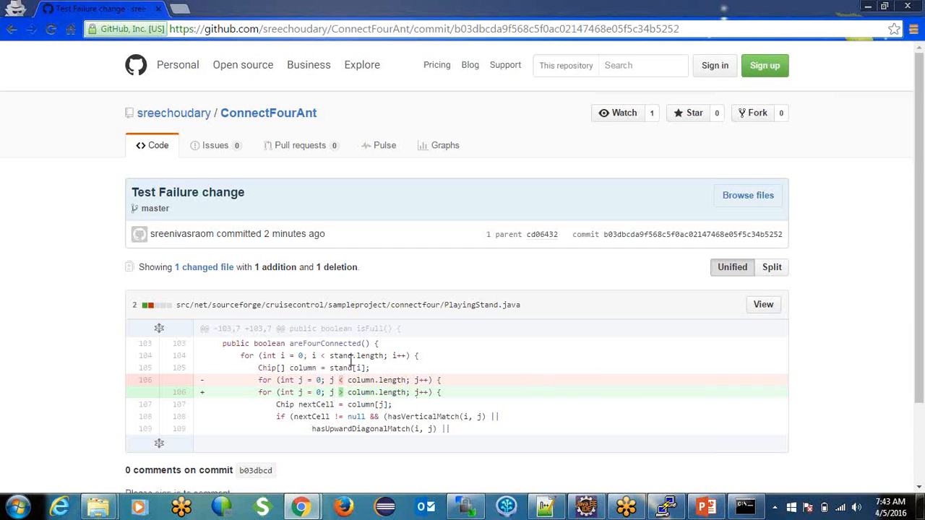
pyautogui.click(11, 31)
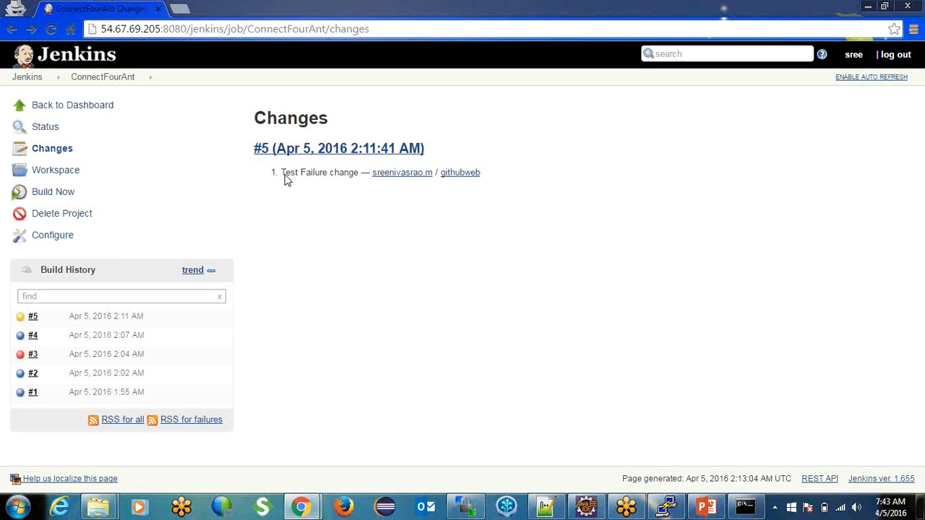
pyautogui.moveTo(267, 178); pyautogui.dragTo(322, 182)
pyautogui.click(336, 212)
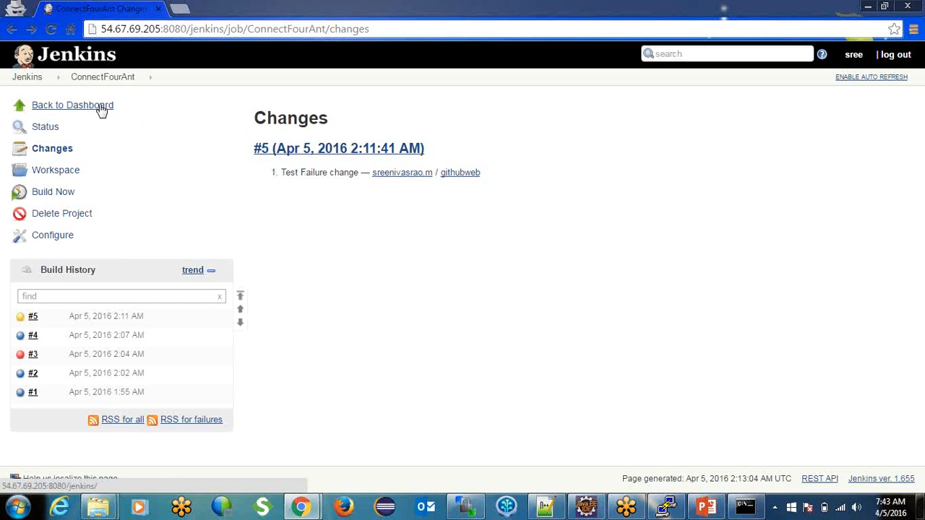
pyautogui.click(116, 83)
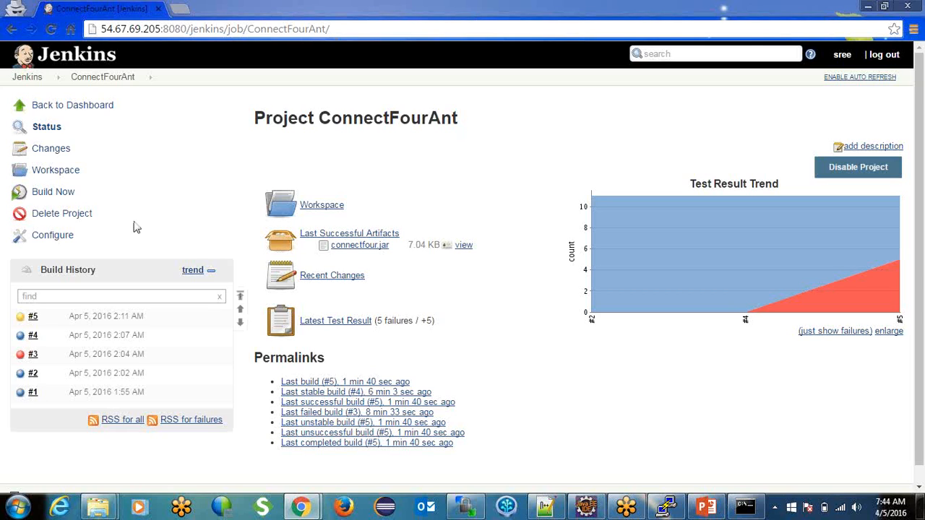
# Open the job configuration and examine the Build Triggers options
pyautogui.click(62, 237)
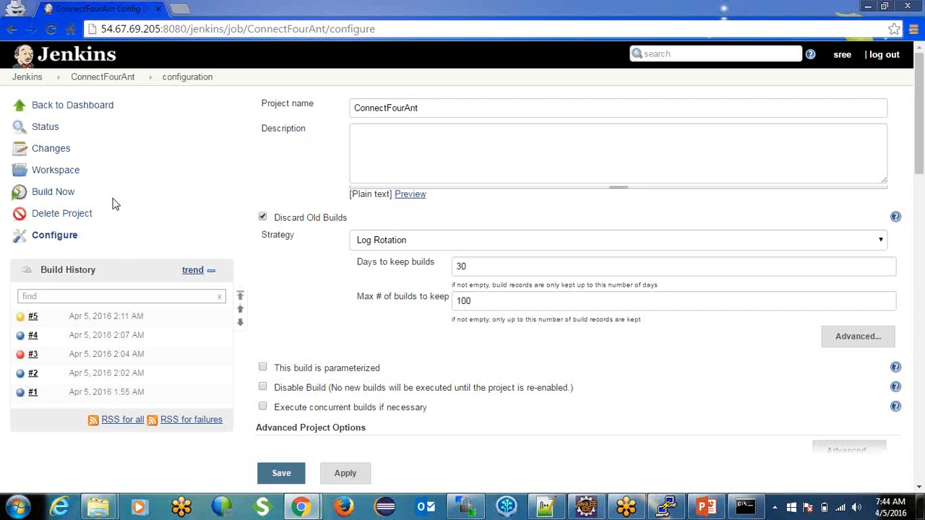
pyautogui.click(125, 80)
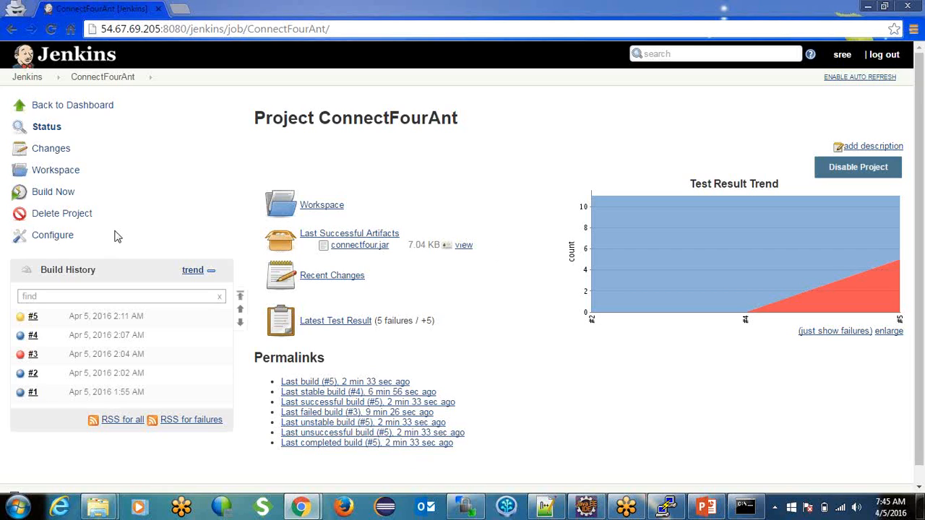
pyautogui.click(65, 236)
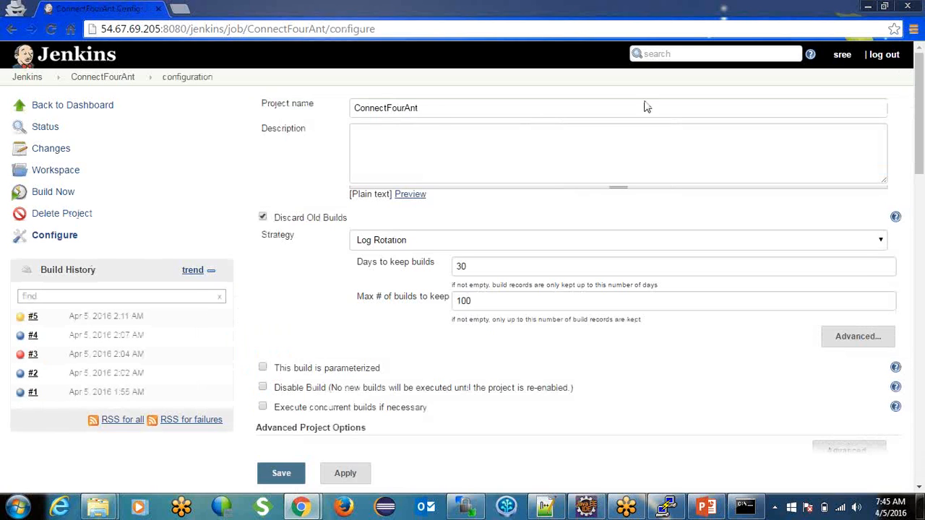
pyautogui.moveTo(918, 112); pyautogui.dragTo(918, 287)
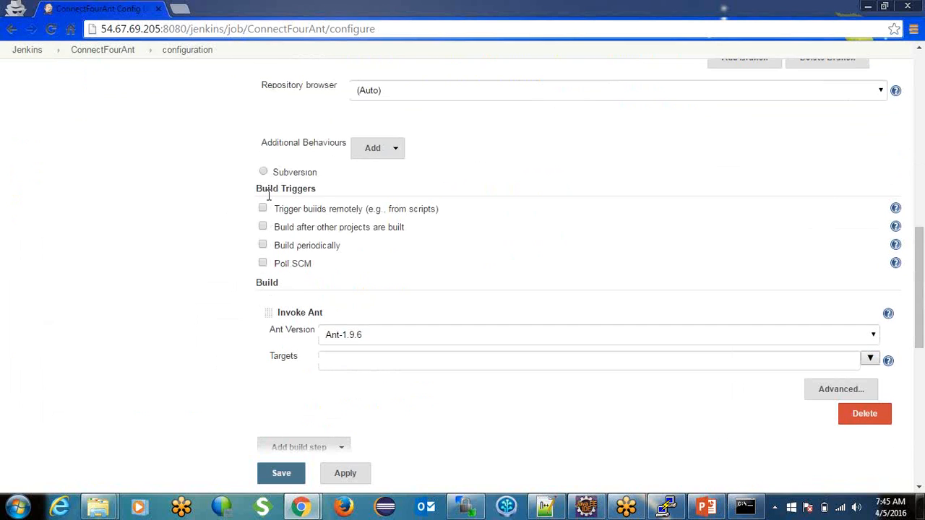
pyautogui.moveTo(260, 194); pyautogui.dragTo(337, 207)
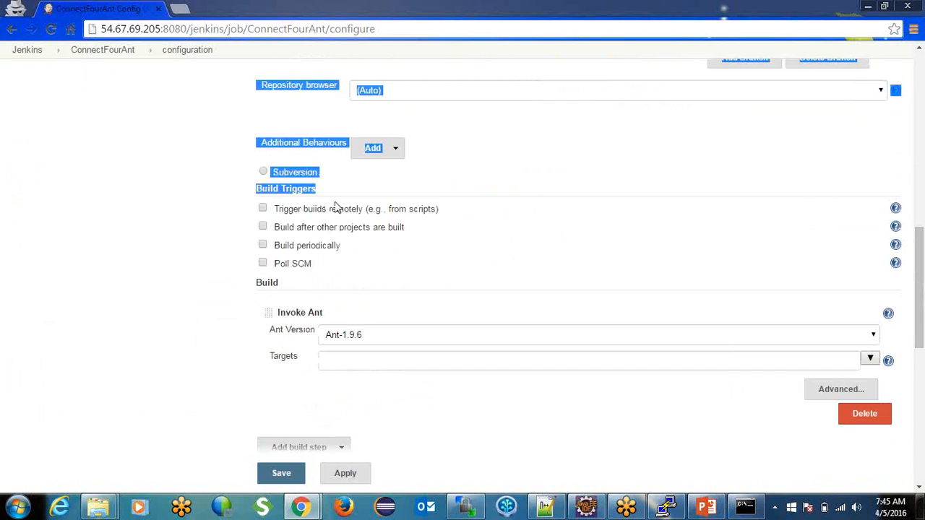
pyautogui.click(441, 240)
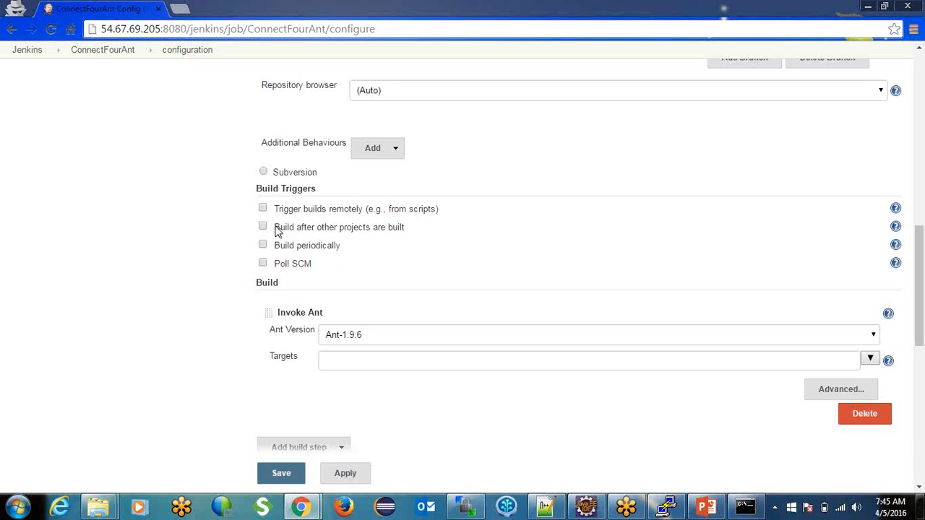
pyautogui.moveTo(276, 230); pyautogui.dragTo(347, 243)
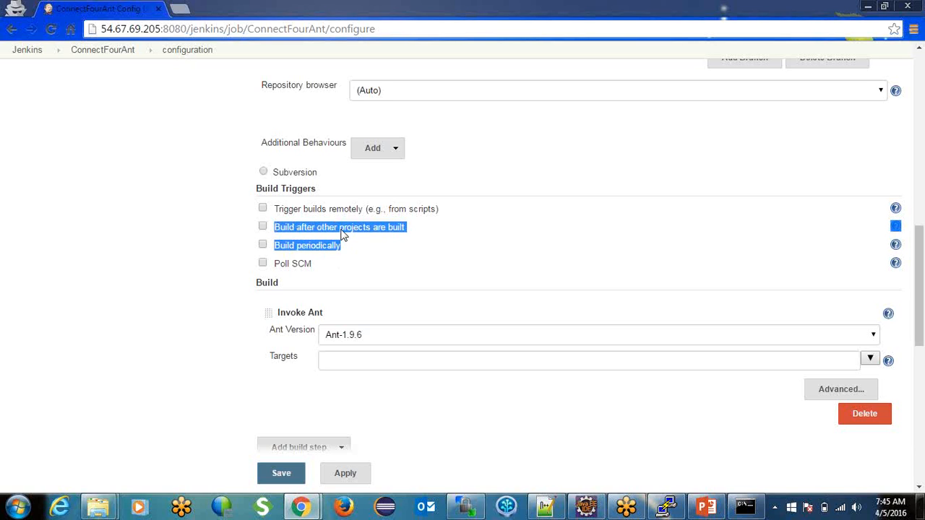
pyautogui.click(342, 230)
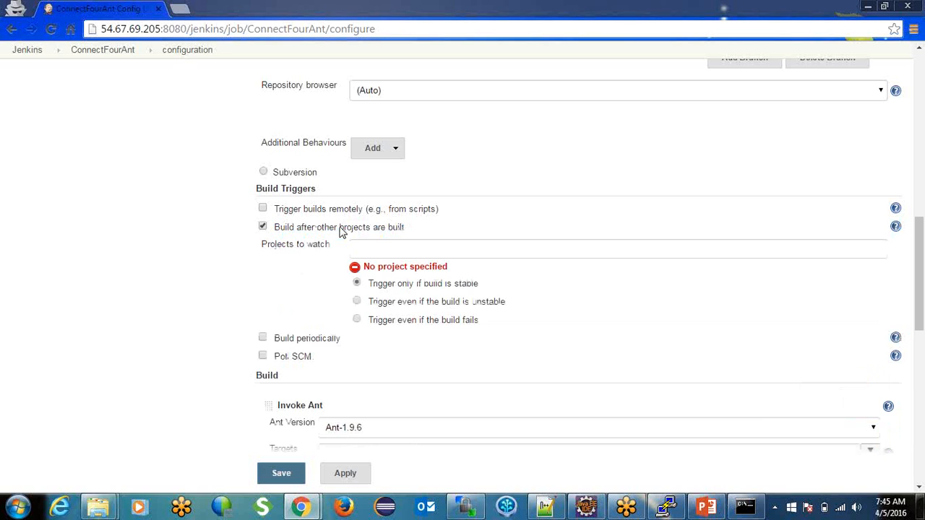
pyautogui.click(367, 249)
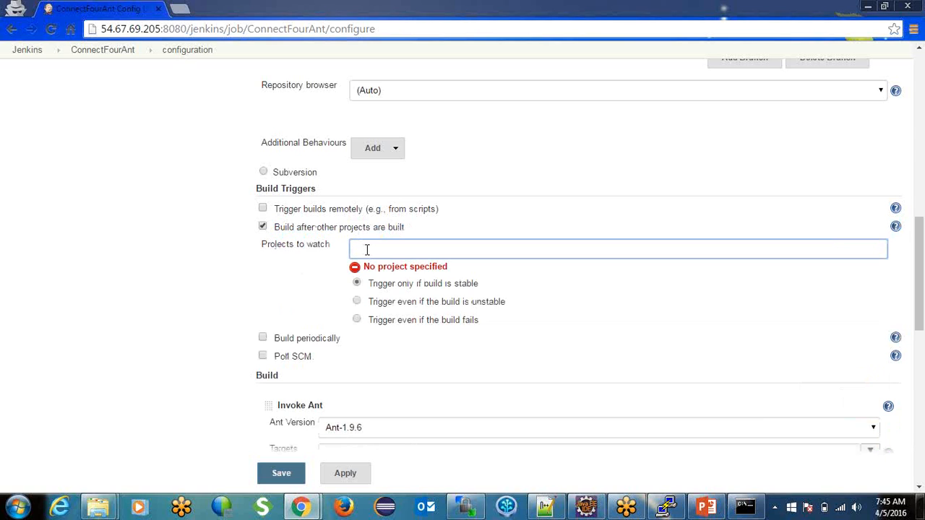
pyautogui.click(262, 227)
pyautogui.click(263, 245)
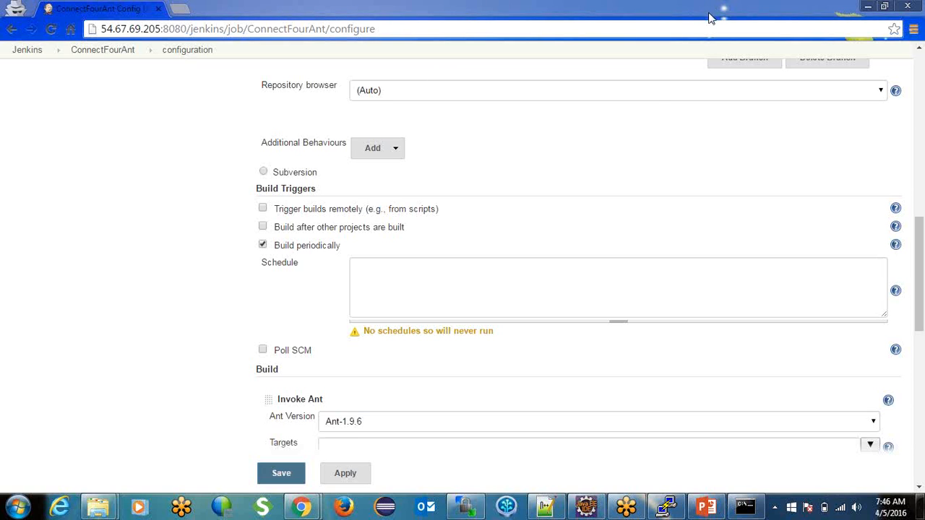
pyautogui.click(114, 54)
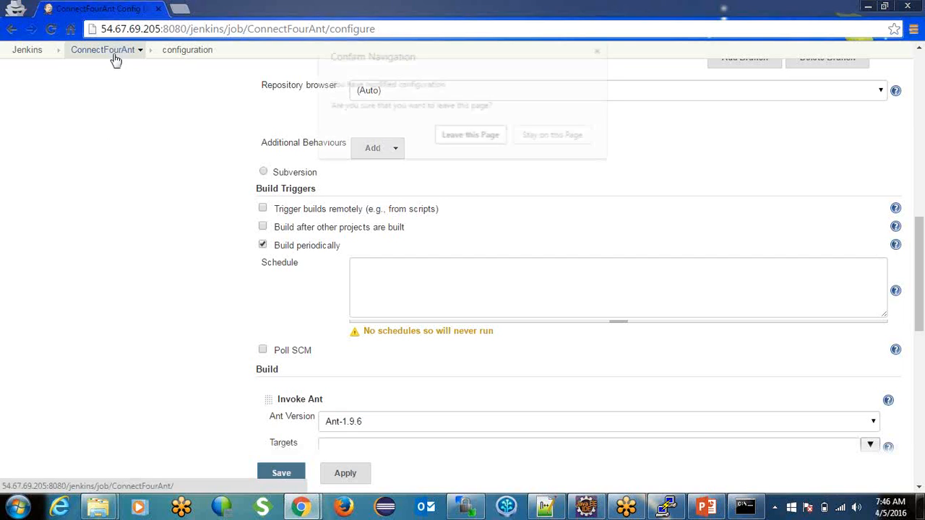
pyautogui.click(479, 136)
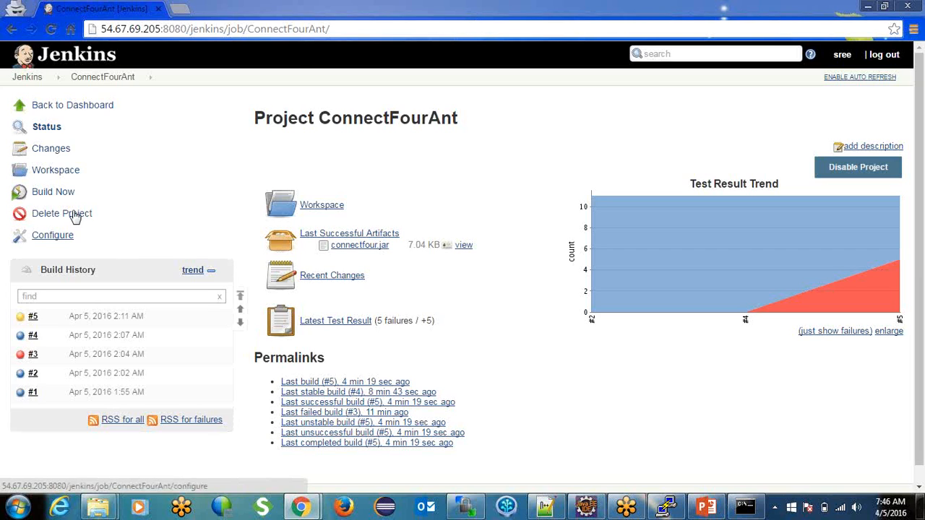
# Reopen the job configuration and enable the Build periodically trigger
pyautogui.click(61, 240)
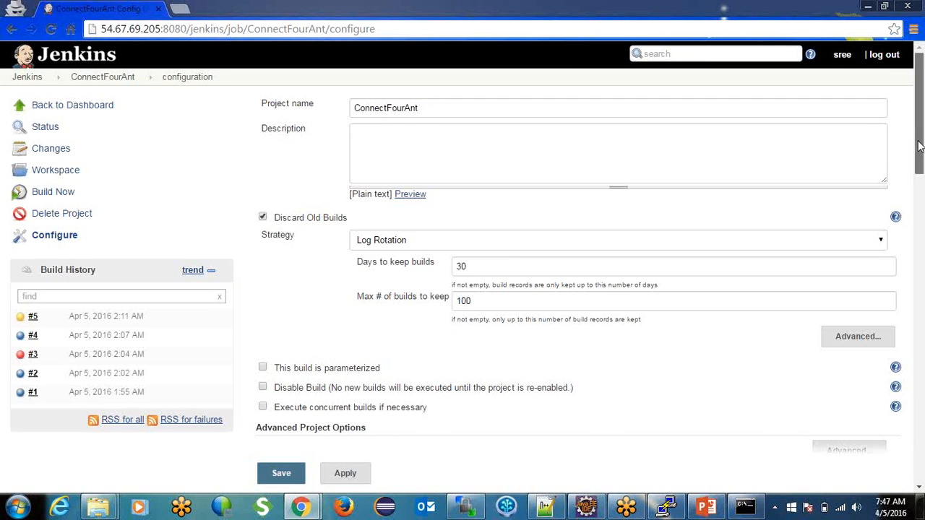
pyautogui.moveTo(920, 150); pyautogui.dragTo(920, 304)
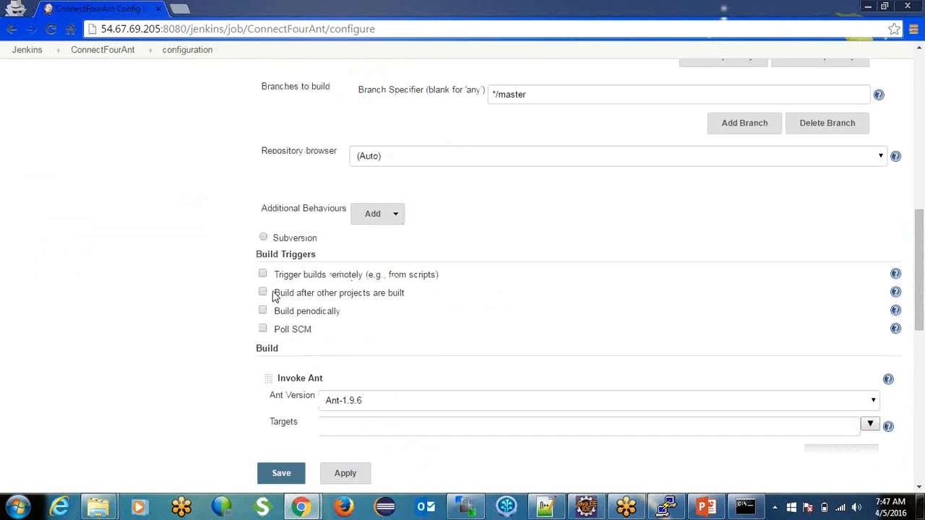
pyautogui.click(262, 311)
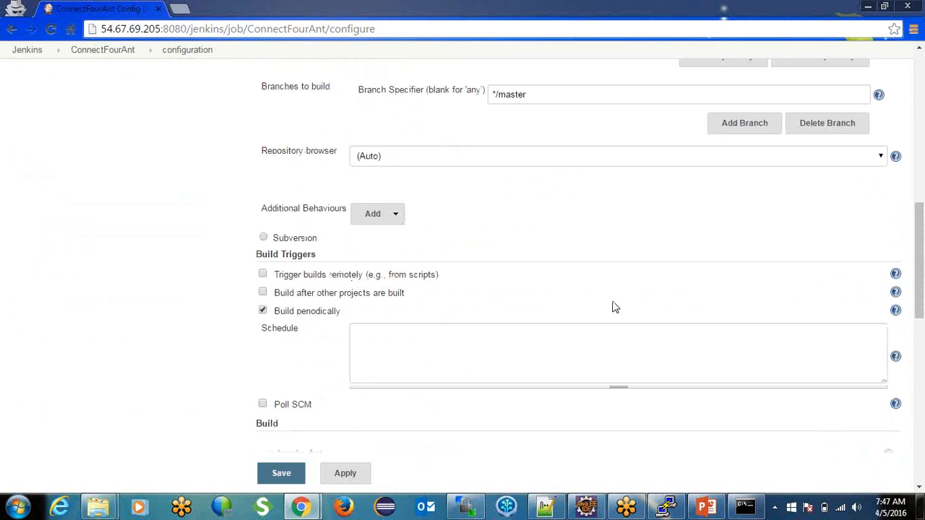
pyautogui.moveTo(915, 220); pyautogui.dragTo(922, 251)
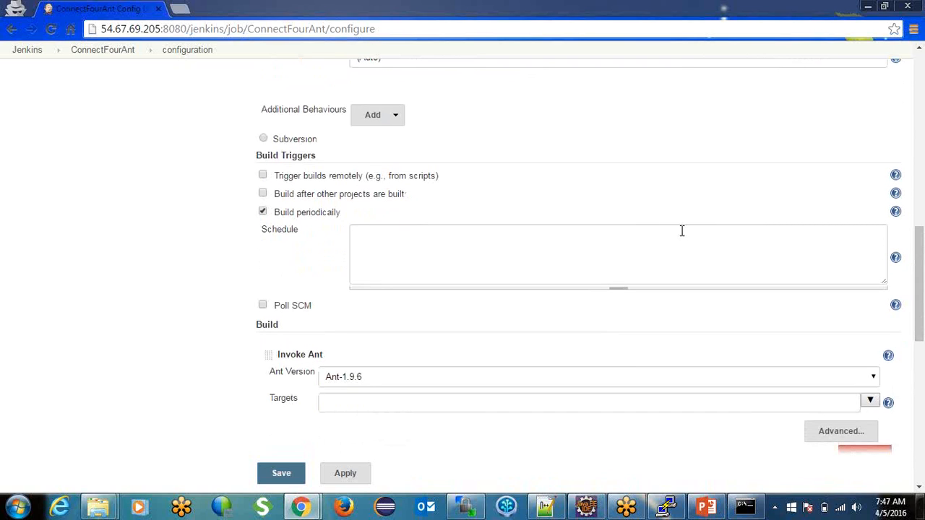
# Read the help for Build periodically and the cron syntax of the Schedule field
pyautogui.click(335, 245)
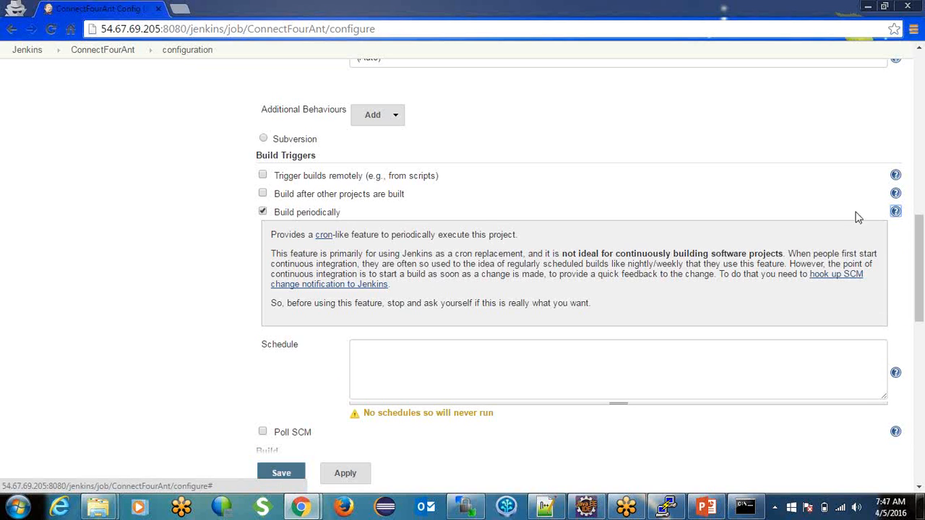
pyautogui.click(896, 211)
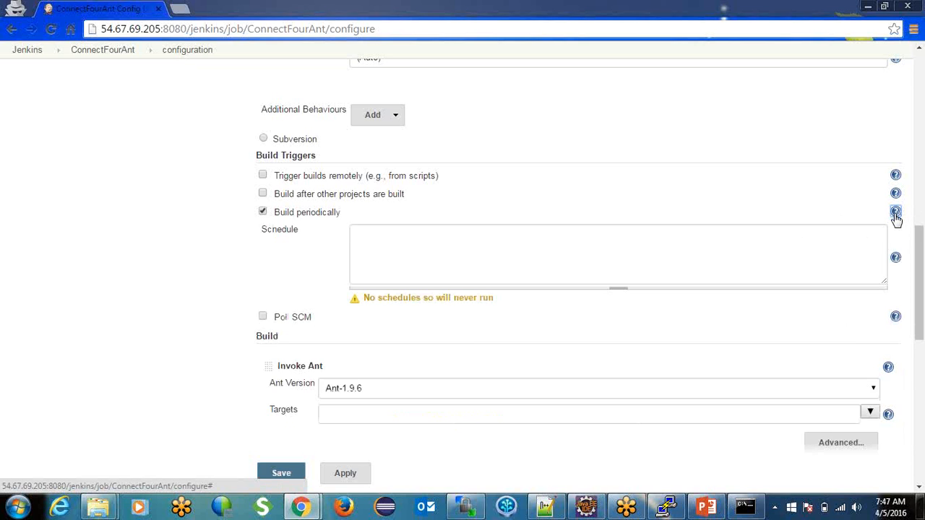
pyautogui.click(895, 257)
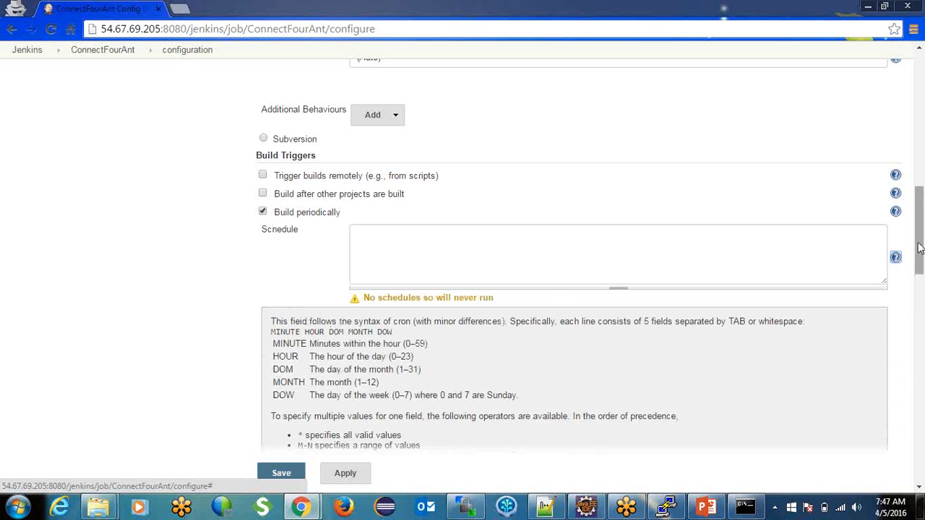
pyautogui.scroll(-2, 608, 295)
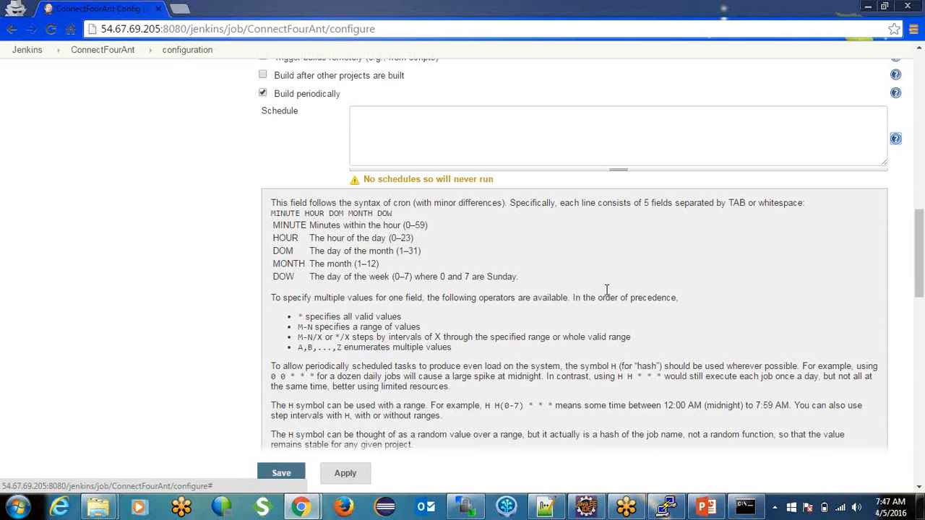
pyautogui.doubleClick(284, 227)
pyautogui.doubleClick(285, 238)
pyautogui.doubleClick(282, 251)
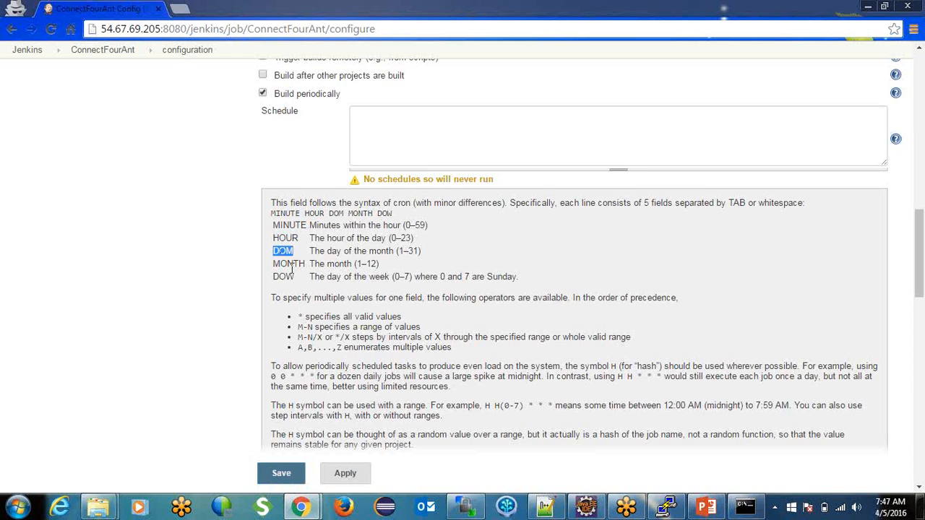
pyautogui.doubleClick(289, 264)
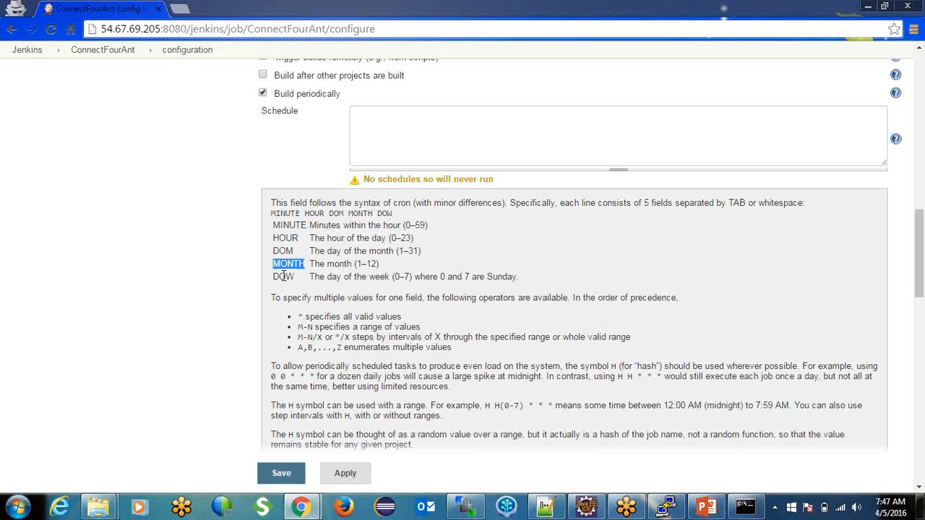
pyautogui.click(283, 277)
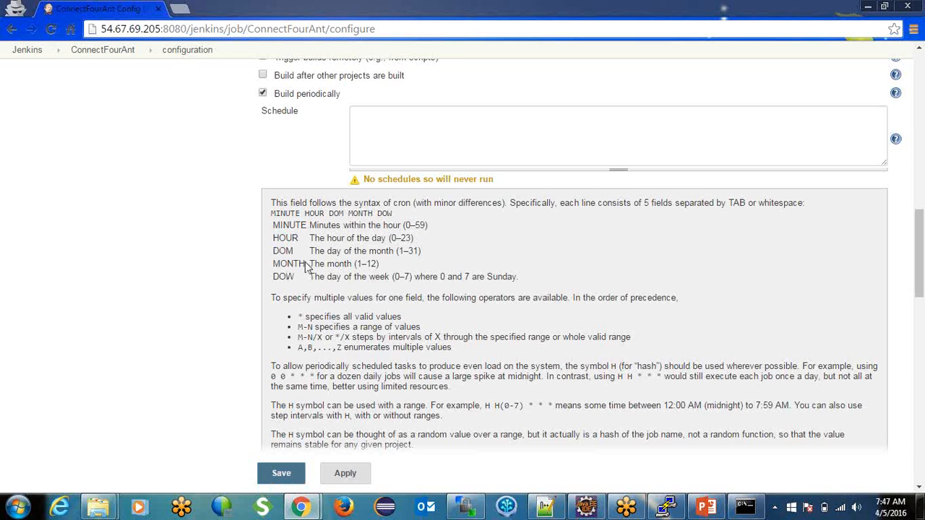
# Set the Build periodically schedule to "* * * * *"
pyautogui.click(365, 117)
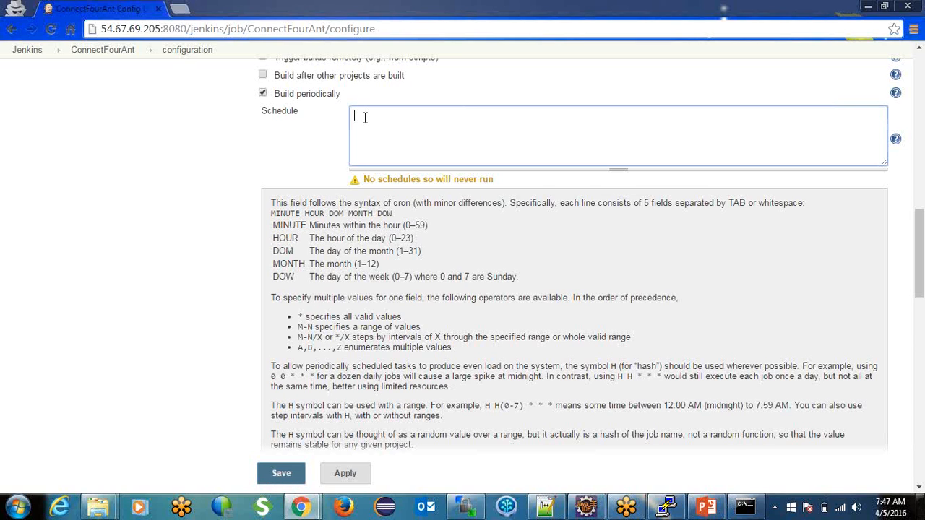
pyautogui.write('* * * *')
pyautogui.click(471, 21)
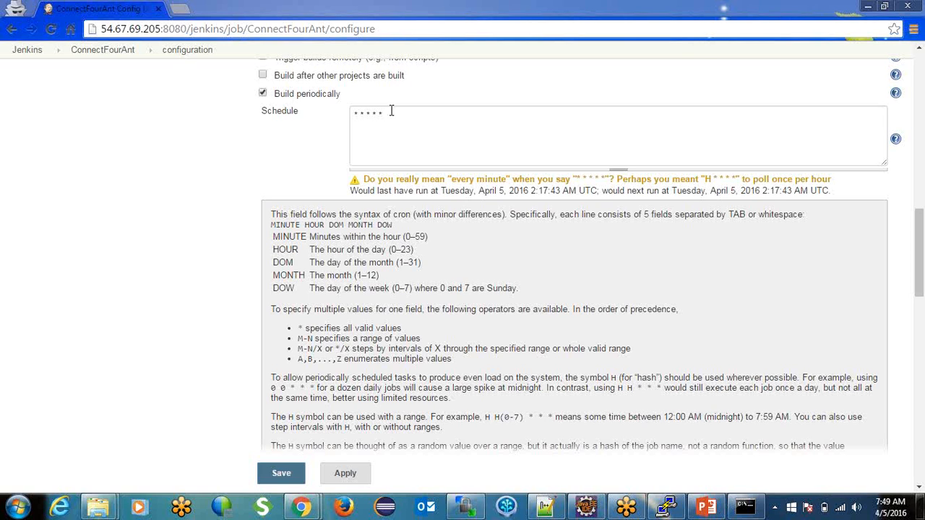
# Review the cron field descriptions in the Schedule help under Build Triggers
pyautogui.moveTo(355, 113); pyautogui.dragTo(387, 118)
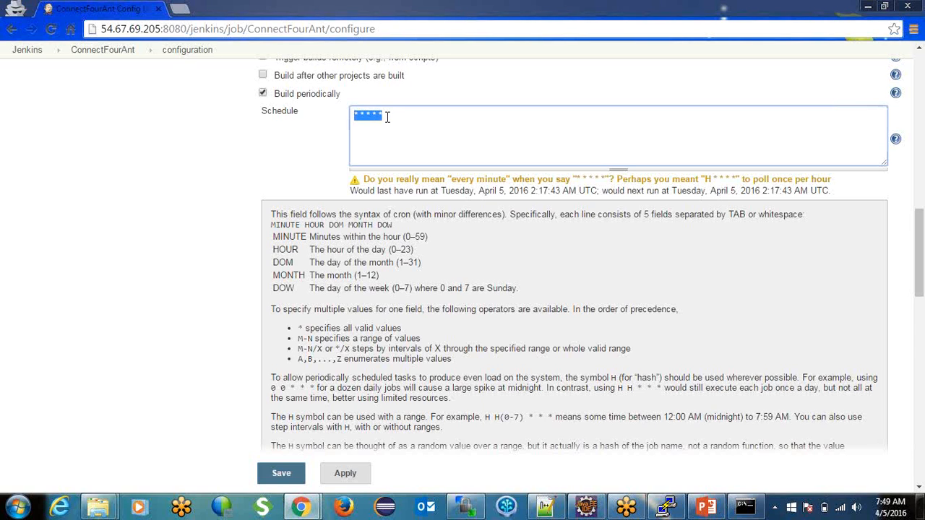
pyautogui.doubleClick(290, 236)
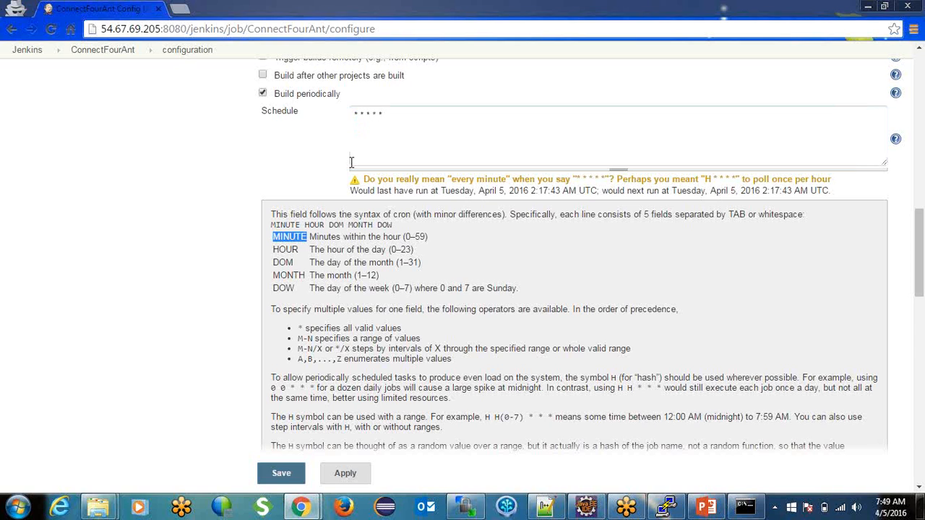
pyautogui.doubleClick(286, 250)
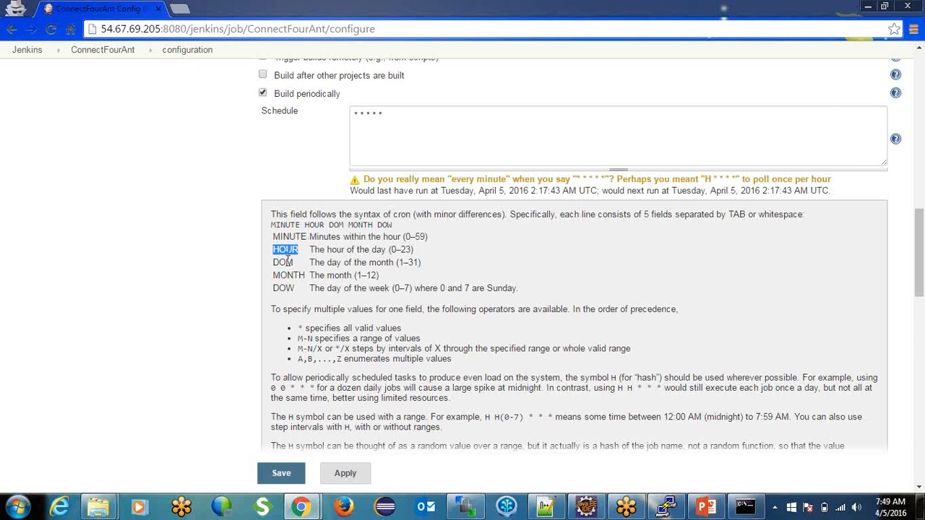
pyautogui.click(474, 18)
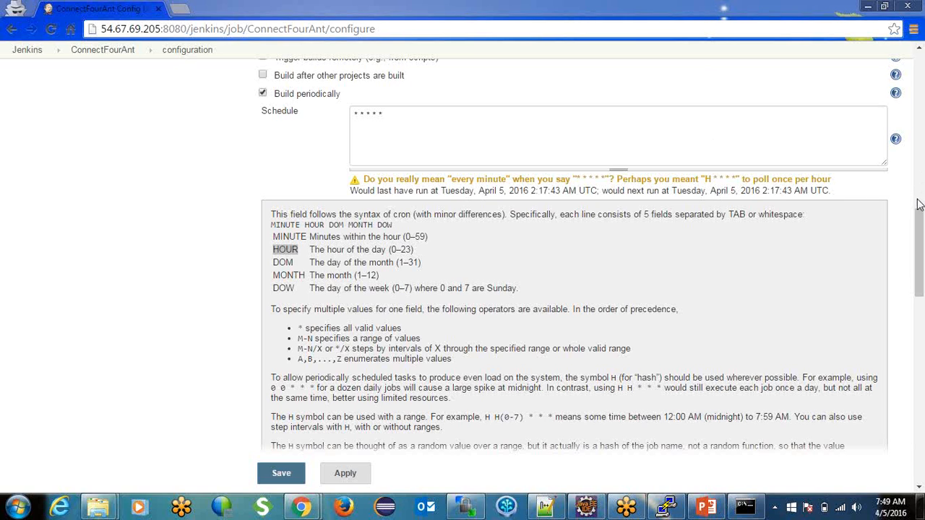
pyautogui.moveTo(921, 215); pyautogui.dragTo(922, 188)
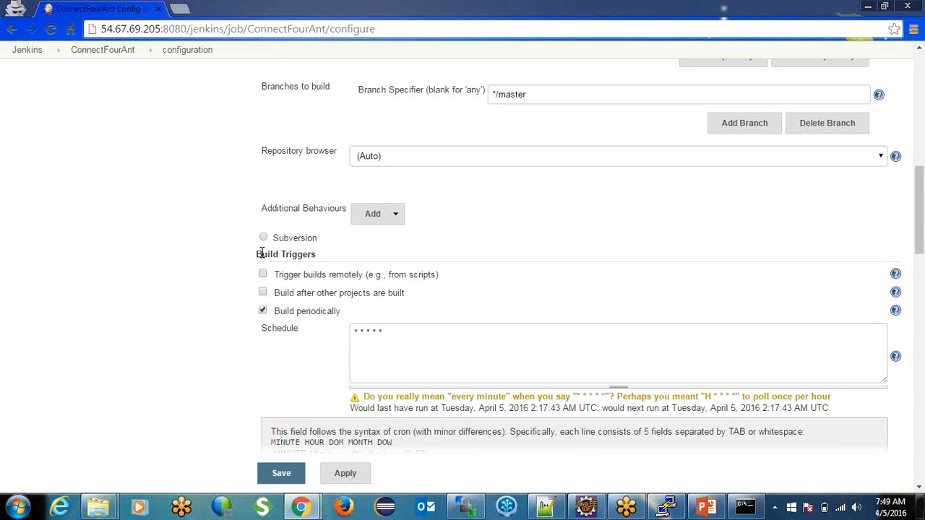
pyautogui.moveTo(258, 255); pyautogui.dragTo(305, 254)
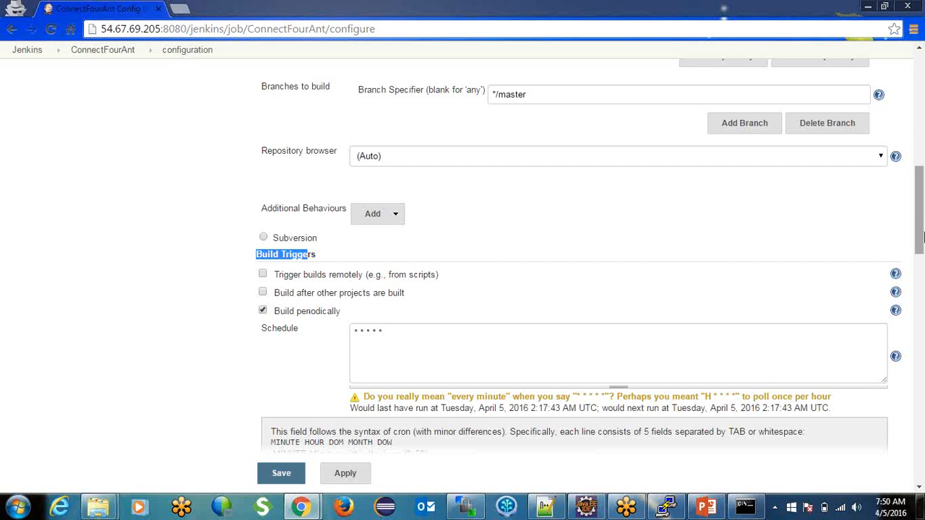
pyautogui.moveTo(922, 207); pyautogui.dragTo(921, 351)
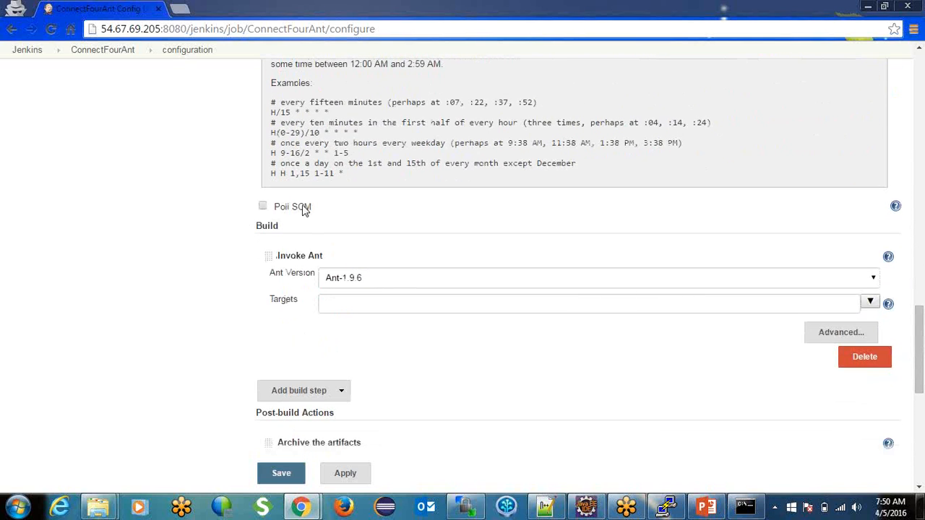
pyautogui.click(263, 207)
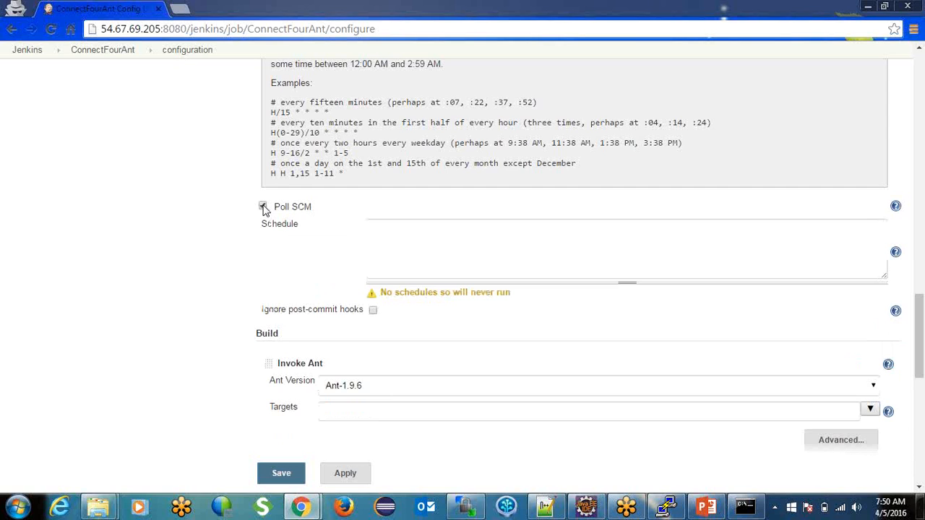
pyautogui.click(263, 207)
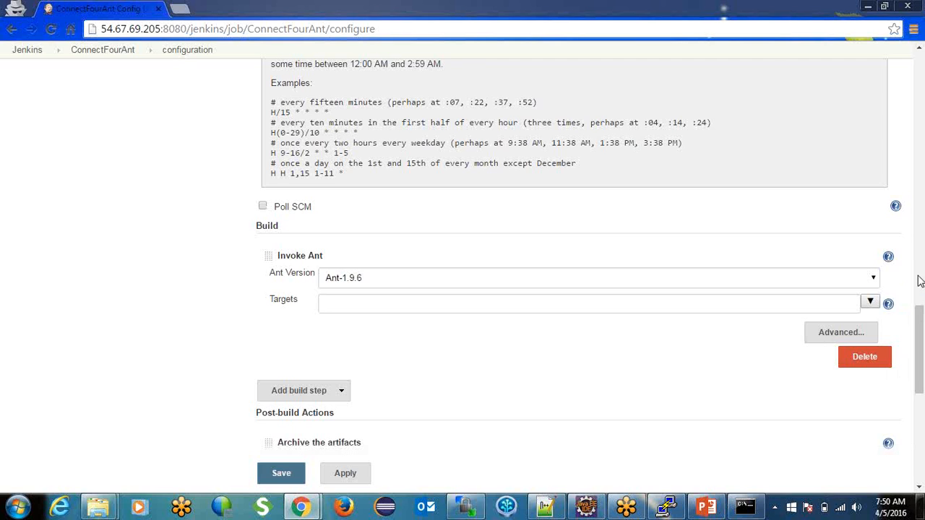
pyautogui.scroll(6, 919, 280)
pyautogui.scroll(1, 919, 264)
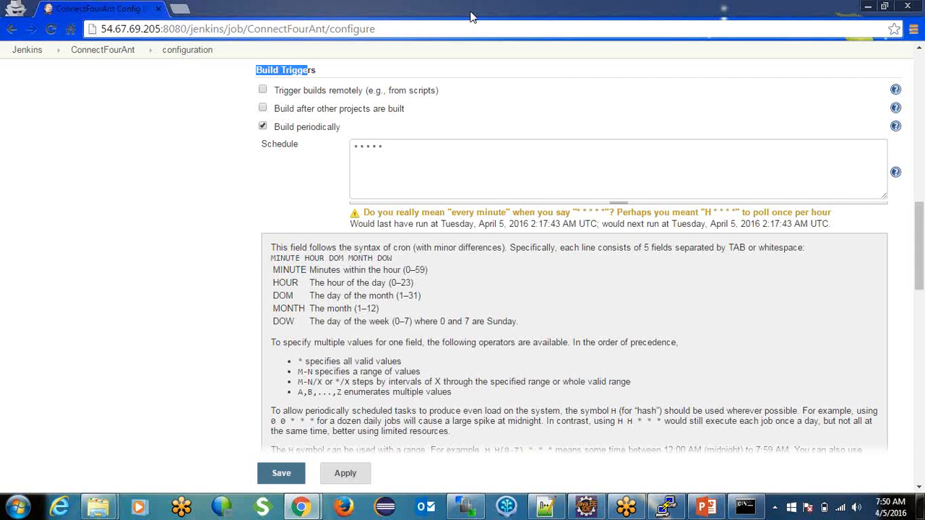
pyautogui.hotkey('alt', 'Tab')
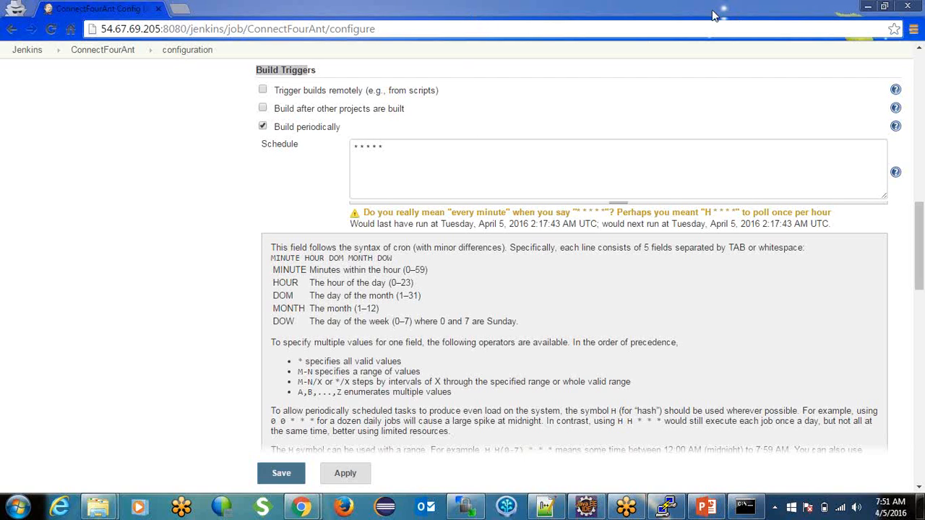
# Try the minute ranges 0-5 and then 0-55 in the Build periodically schedule
pyautogui.moveTo(389, 147); pyautogui.dragTo(355, 147)
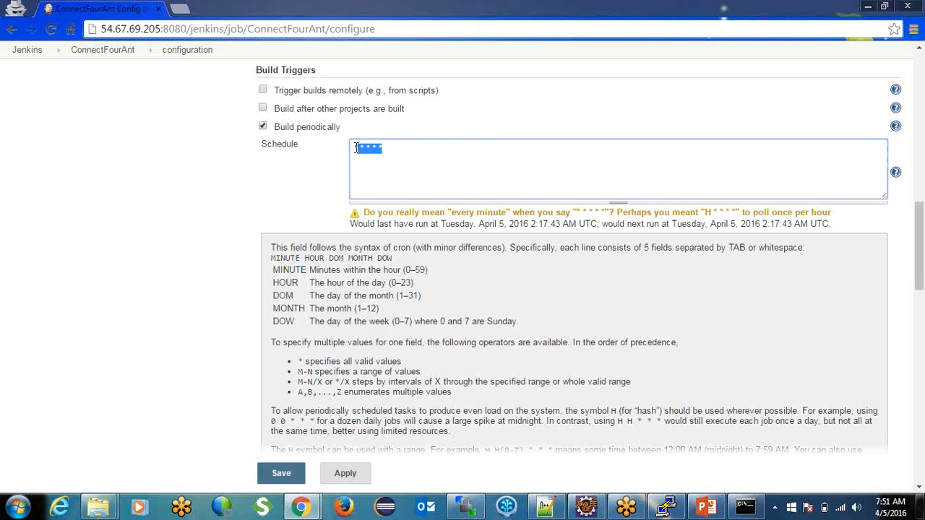
pyautogui.click(398, 152)
pyautogui.moveTo(359, 148); pyautogui.dragTo(354, 149)
pyautogui.write('6')
pyautogui.press('BackSpace')
pyautogui.write('-5')
pyautogui.press('BackSpace')
pyautogui.press('BackSpace')
pyautogui.write('0-5')
pyautogui.click(262, 199)
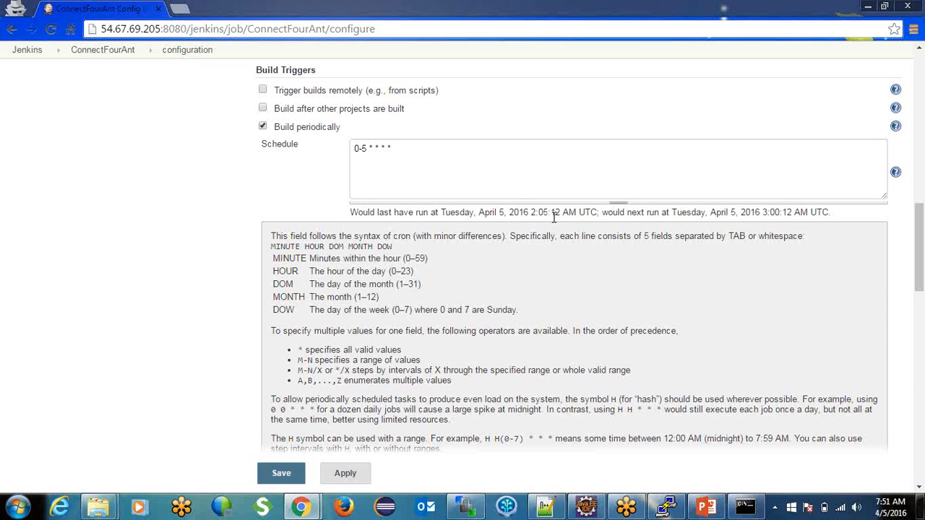
pyautogui.click(367, 149)
pyautogui.write('5')
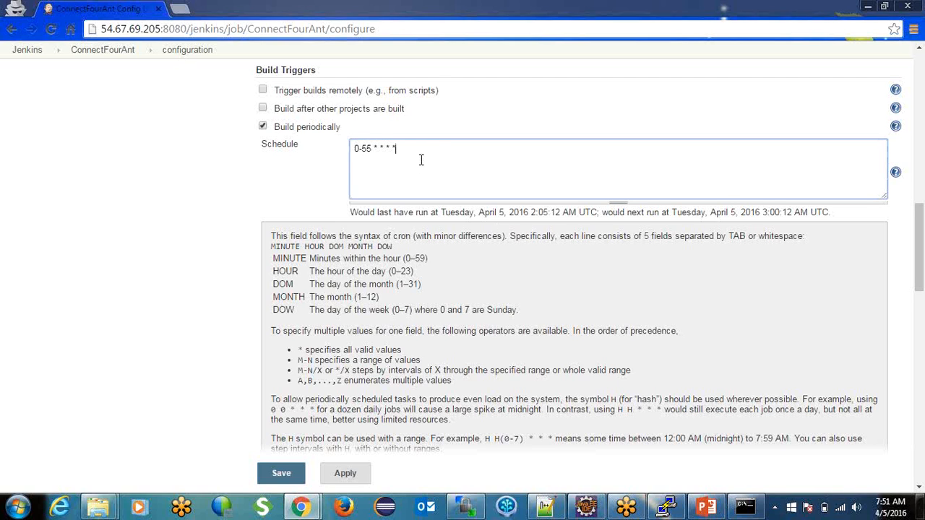
pyautogui.click(282, 200)
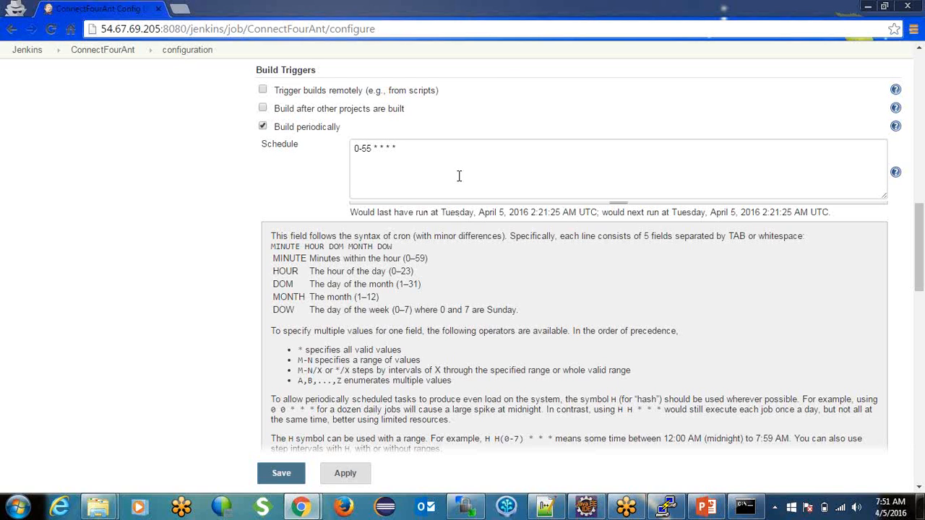
# Change the schedule's minute field to the range 5-59
pyautogui.click(371, 148)
pyautogui.press('BackSpace')
pyautogui.press('BackSpace')
pyautogui.press('BackSpace')
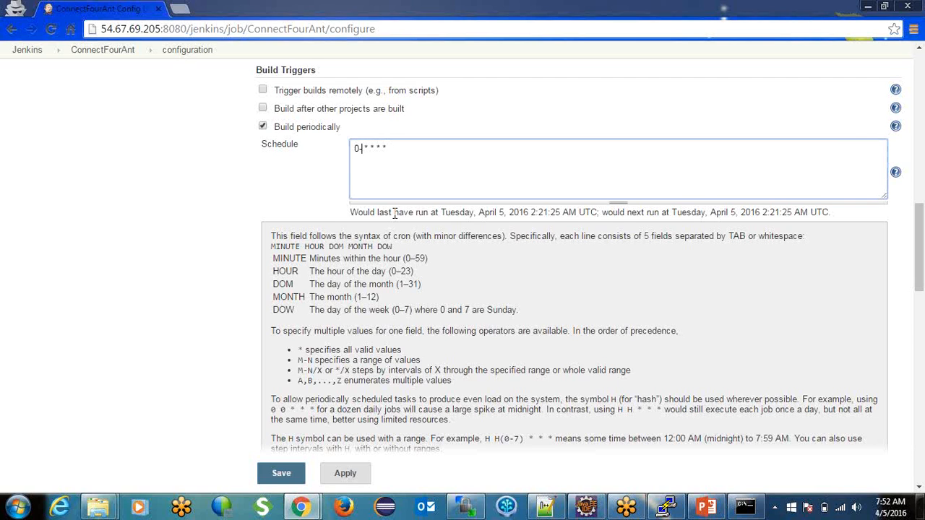
pyautogui.write('-59')
pyautogui.press('Left')
pyautogui.press('Left')
pyautogui.press('Left')
pyautogui.press('BackSpace')
pyautogui.write('5')
pyautogui.click(323, 198)
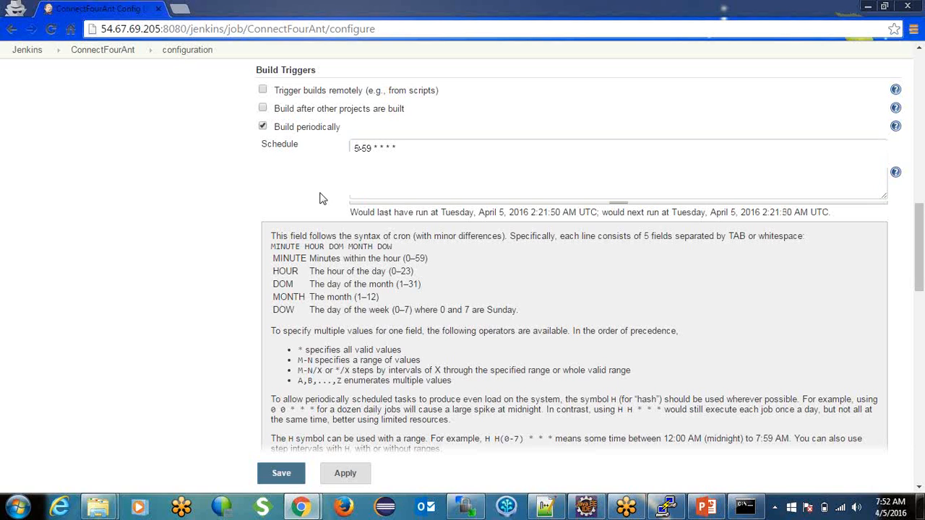
# Try the step expression 0/5 in the schedule's minute field
pyautogui.click(360, 152)
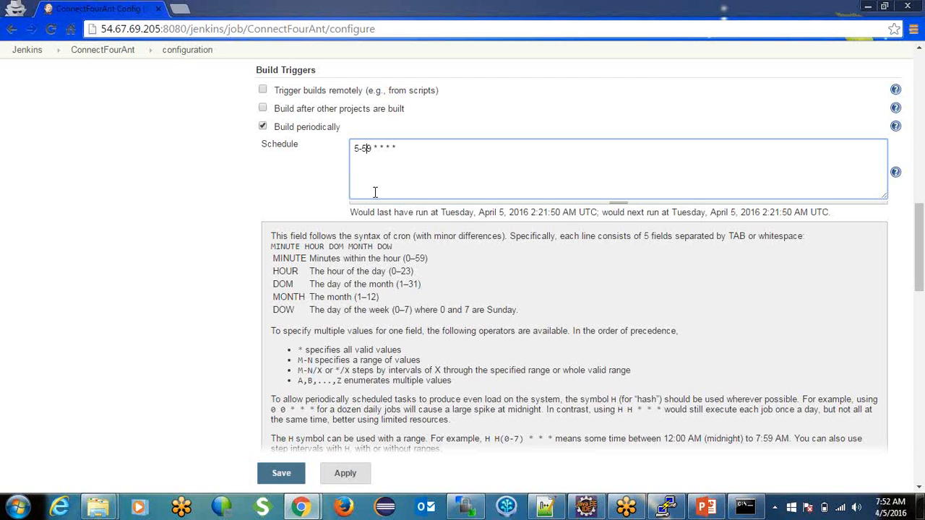
pyautogui.press('BackSpace')
pyautogui.press('BackSpace')
pyautogui.press('BackSpace')
pyautogui.press('BackSpace')
pyautogui.write('0/5')
pyautogui.click(311, 192)
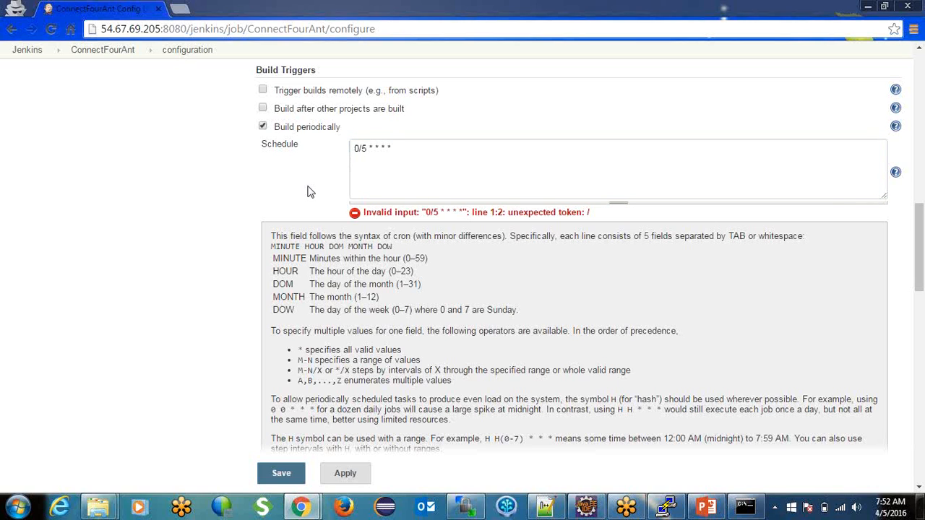
# Set the schedule's minute field to 5
pyautogui.click(367, 148)
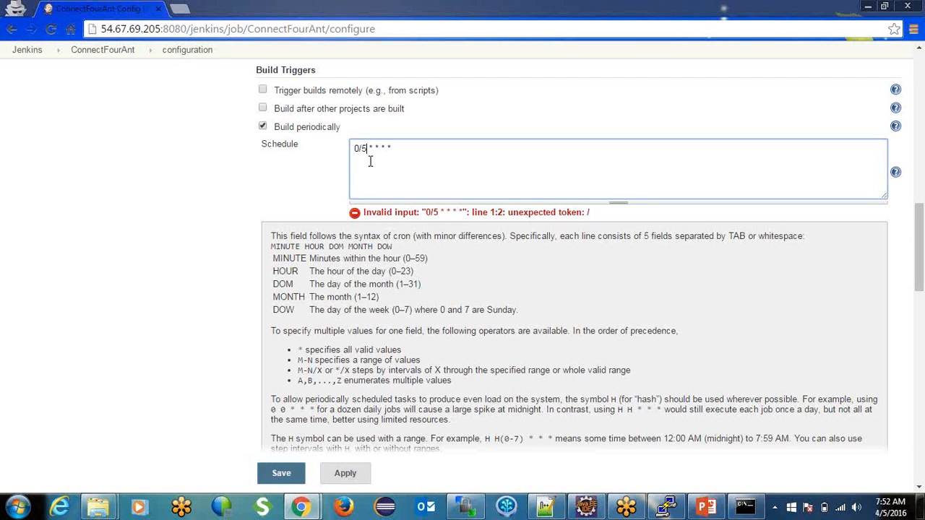
pyautogui.press('BackSpace')
pyautogui.press('BackSpace')
pyautogui.press('BackSpace')
pyautogui.write('5')
pyautogui.click(316, 167)
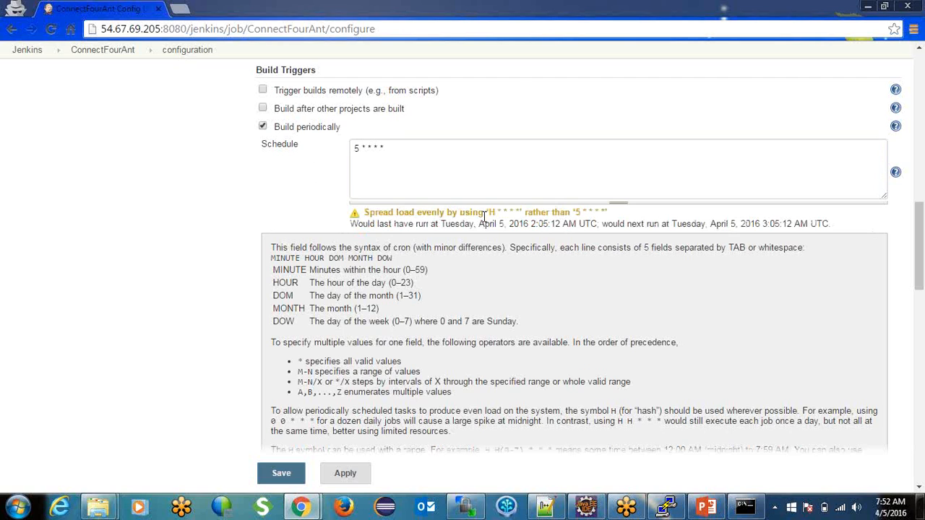
# Set the schedule's minute field to the range 0-59
pyautogui.click(358, 148)
pyautogui.press('BackSpace')
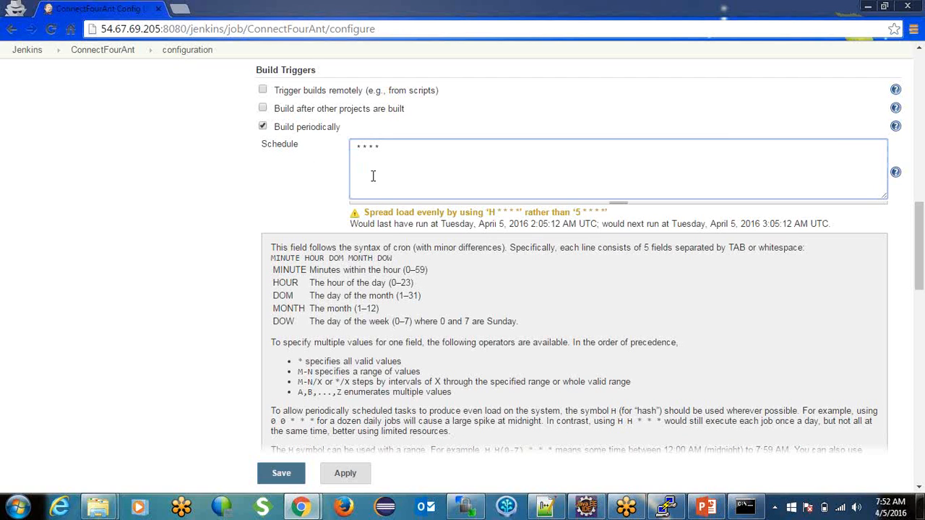
pyautogui.write('0 -59')
pyautogui.click(323, 178)
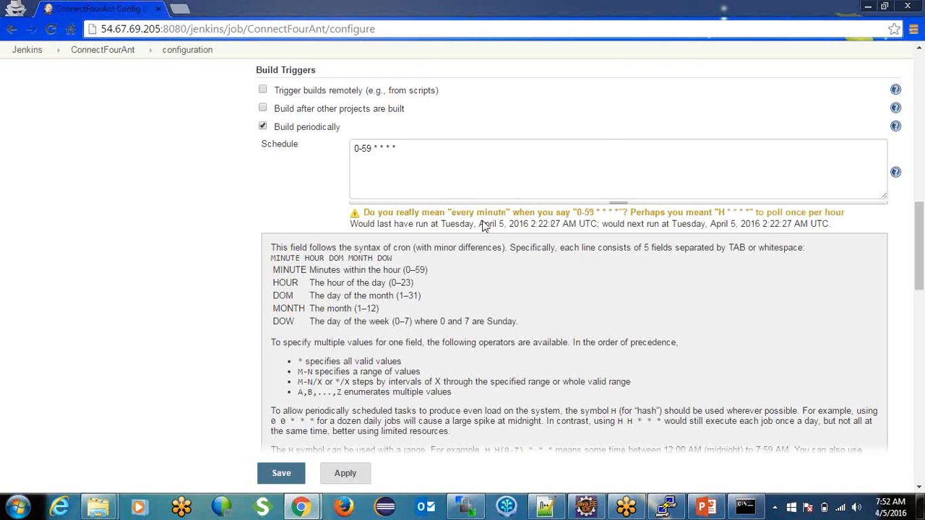
# Change the schedule's minute range to start at 5, giving 5-59
pyautogui.click(362, 152)
pyautogui.press('BackSpace')
pyautogui.write('5')
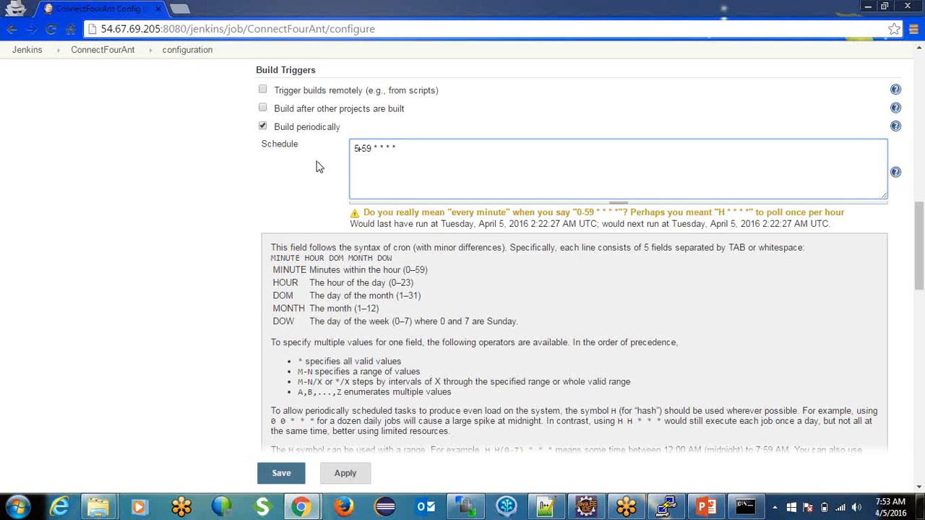
pyautogui.click(329, 195)
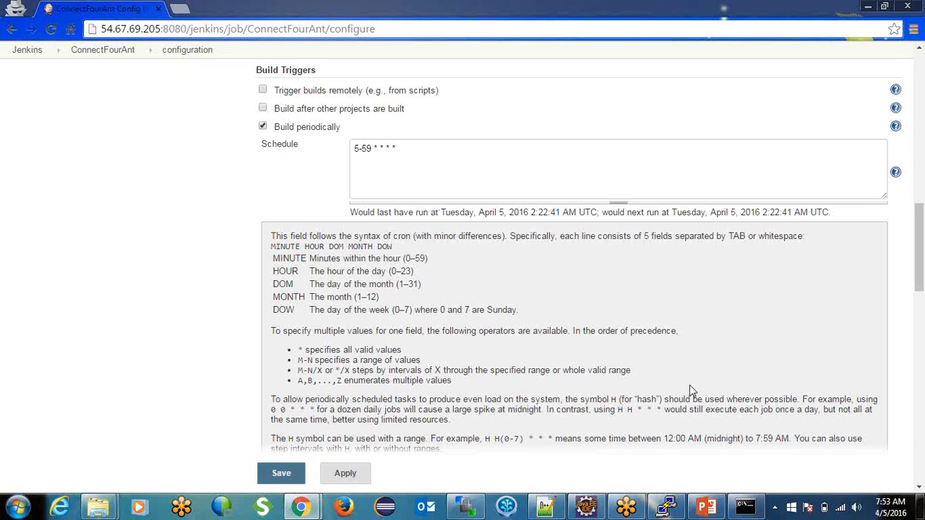
# Examine the cron examples at the end of the Schedule help
pyautogui.moveTo(920, 269); pyautogui.dragTo(920, 295)
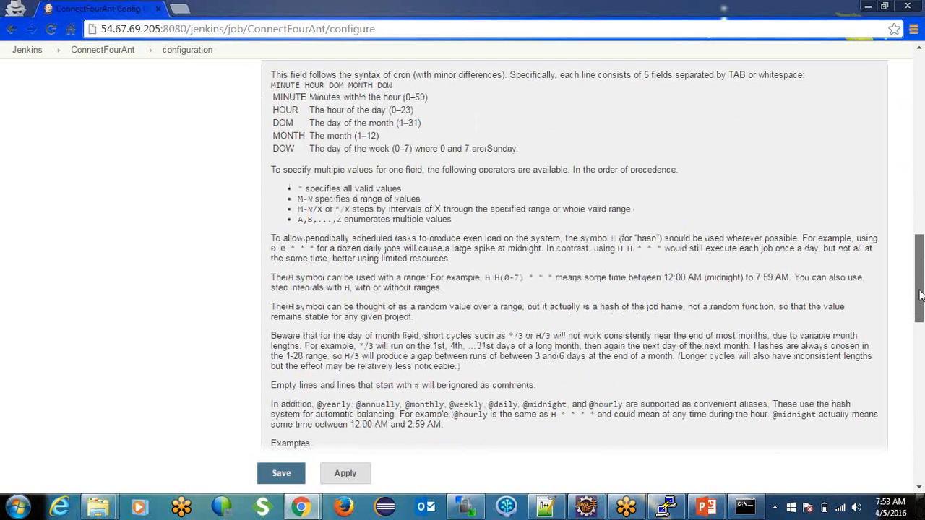
pyautogui.moveTo(920, 294); pyautogui.dragTo(920, 326)
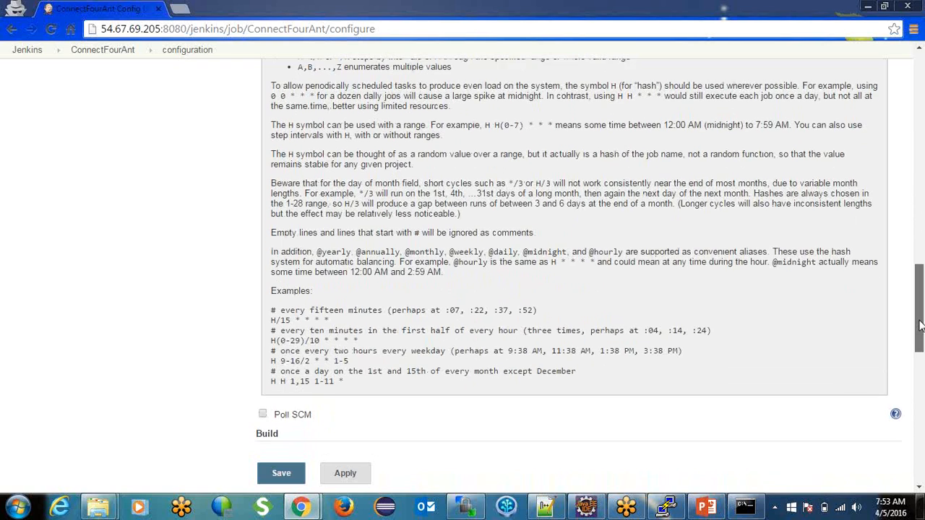
pyautogui.moveTo(280, 338); pyautogui.dragTo(301, 340)
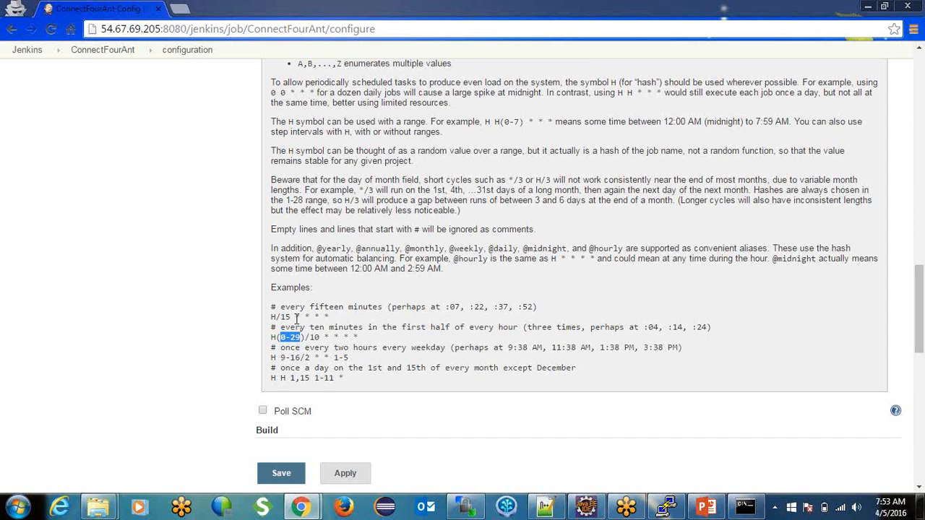
pyautogui.moveTo(272, 317); pyautogui.dragTo(291, 316)
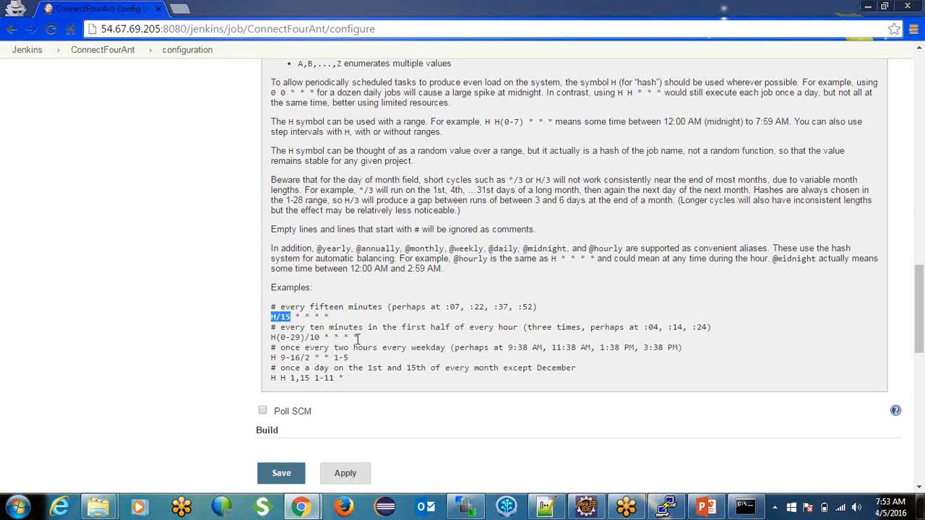
pyautogui.moveTo(918, 331); pyautogui.dragTo(921, 260)
# Set the Build periodically schedule to "H/5 * * * *" and save the job configuration
pyautogui.moveTo(355, 184); pyautogui.dragTo(370, 187)
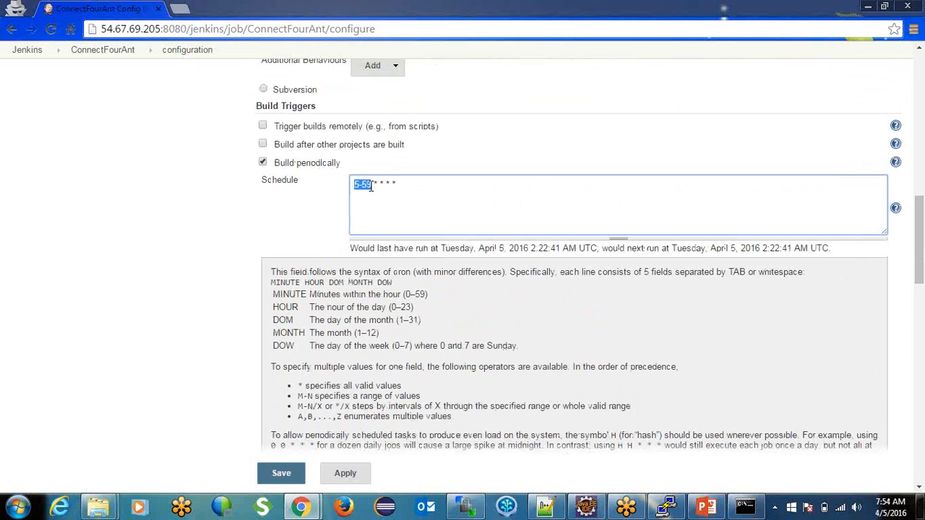
pyautogui.write('H/')
pyautogui.click(284, 226)
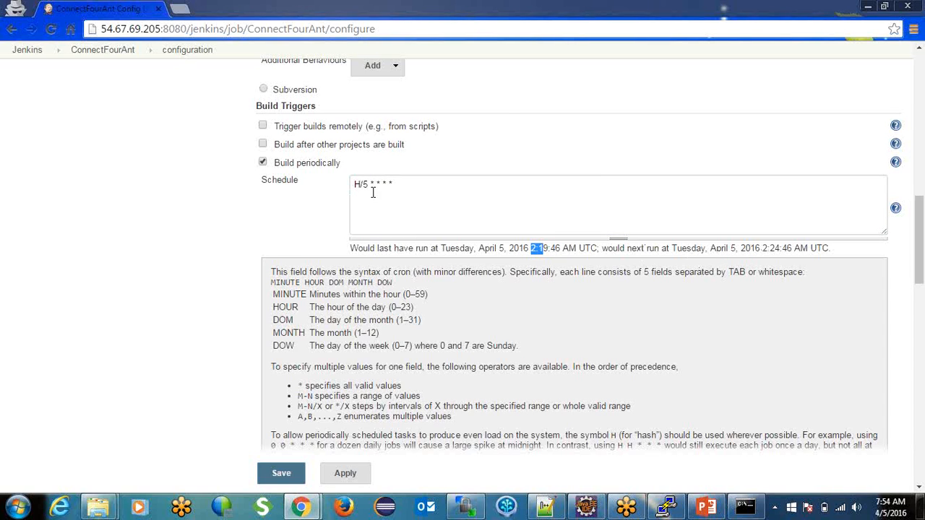
pyautogui.click(306, 227)
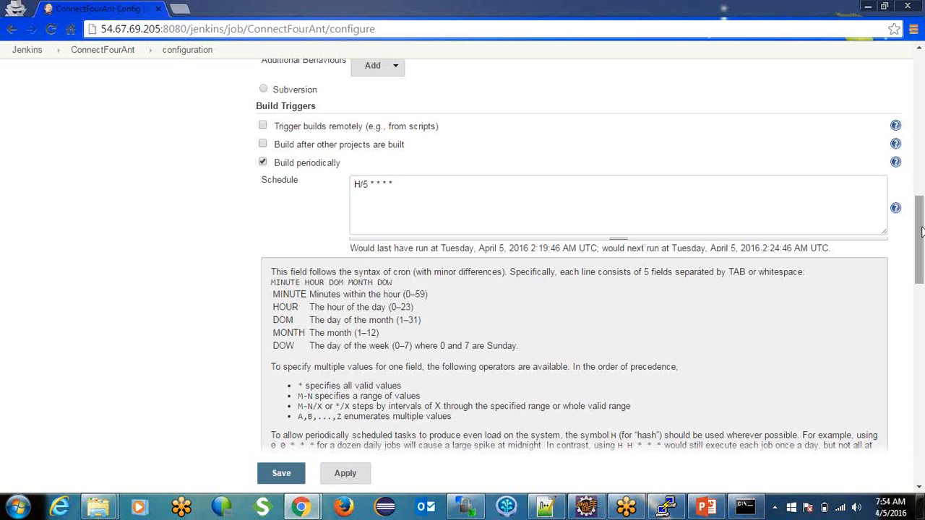
pyautogui.moveTo(921, 228); pyautogui.dragTo(921, 321)
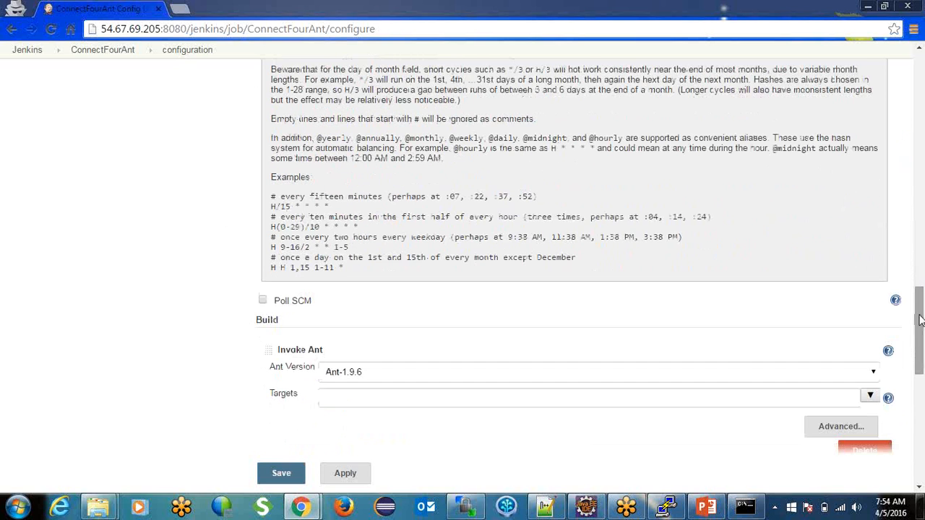
pyautogui.click(279, 473)
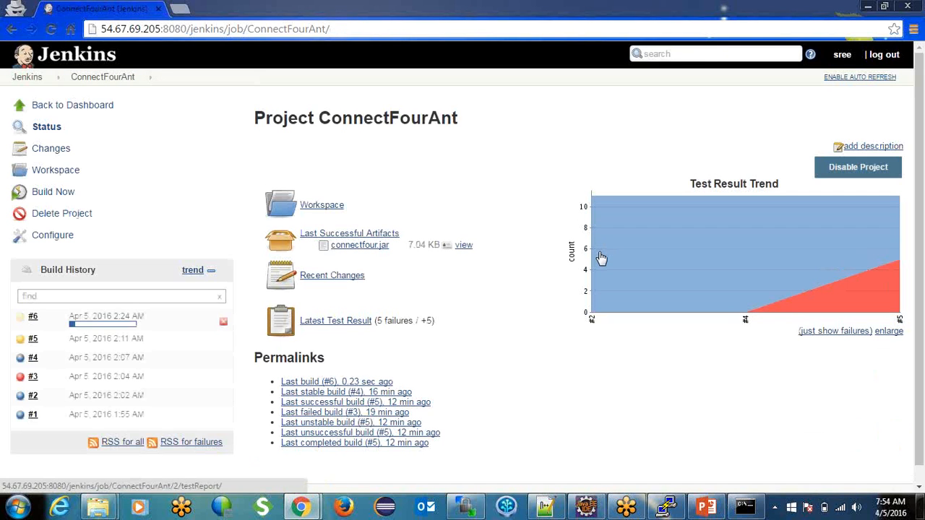
pyautogui.moveTo(602, 258)
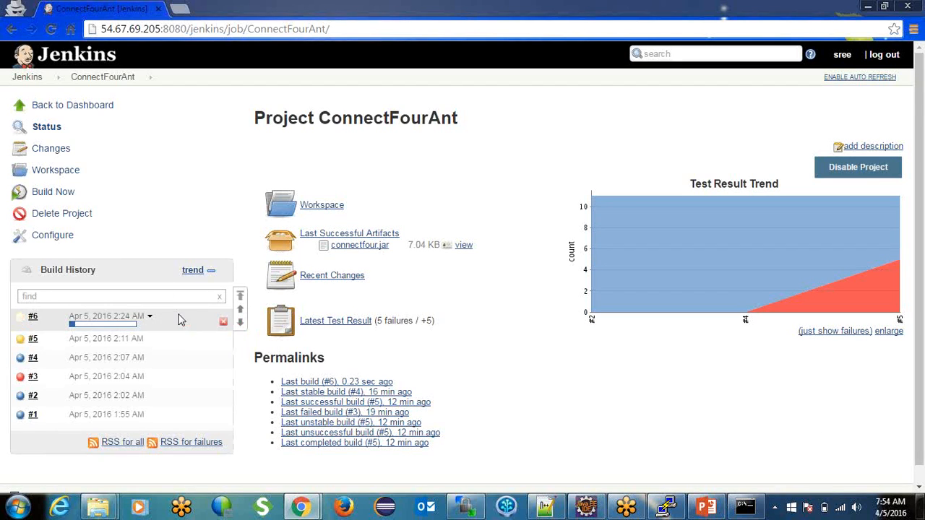
# Open build #6's console output, review it, and return to the ConnectFourAnt project page
pyautogui.click(153, 320)
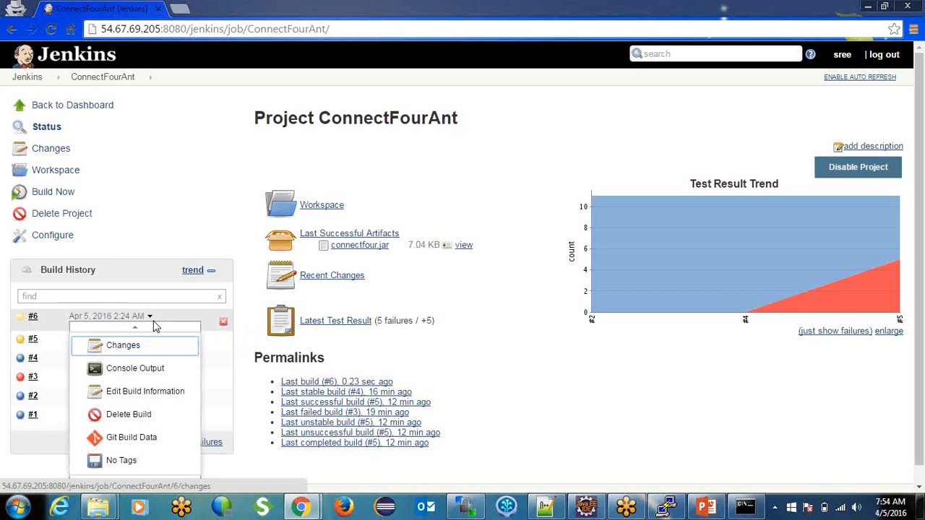
pyautogui.click(147, 370)
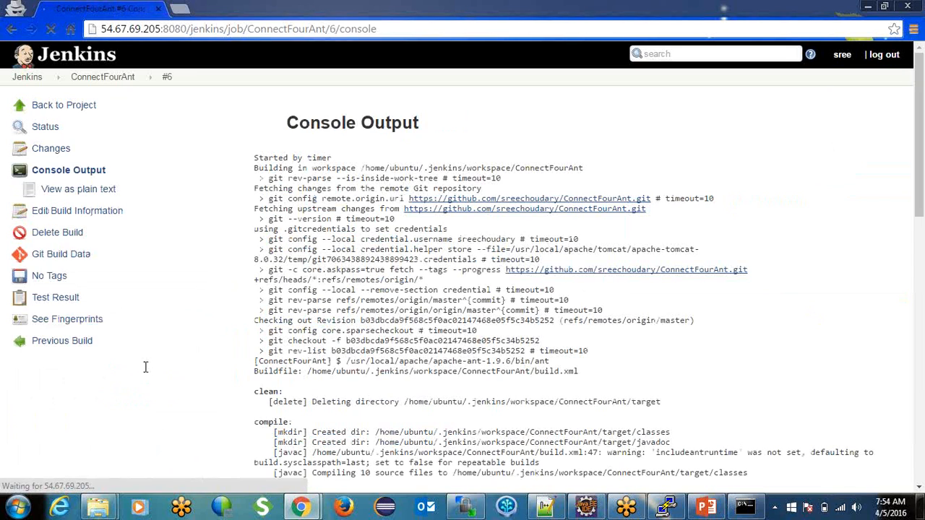
pyautogui.moveTo(920, 171)
pyautogui.mouseDown()
pyautogui.moveTo(920, 430)
pyautogui.moveTo(922, 162)
pyautogui.mouseUp()
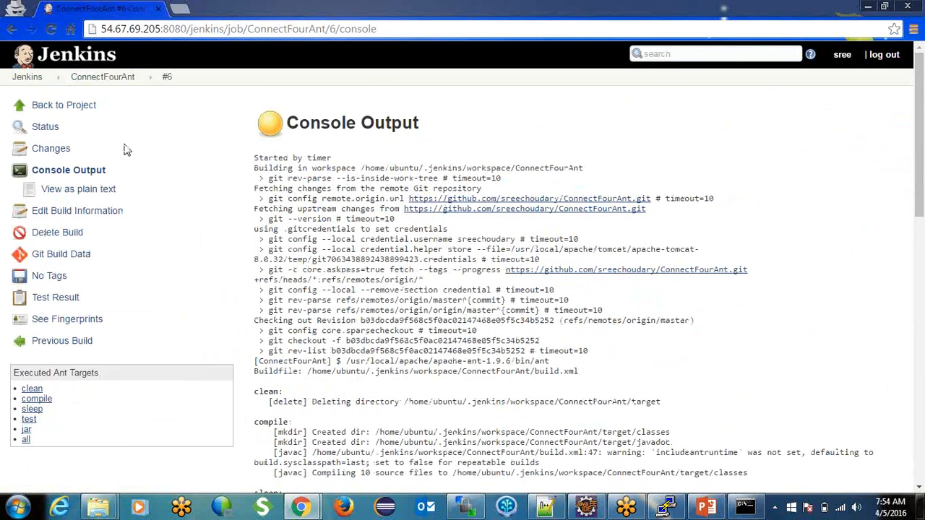
pyautogui.click(108, 79)
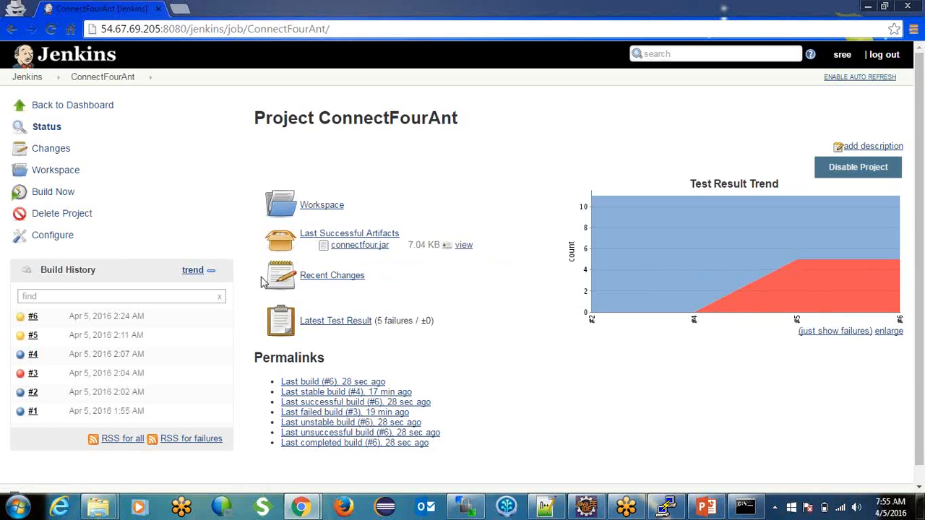
# Enable the Poll SCM trigger with the schedule "* * * * *" and save the job configuration
pyautogui.click(60, 235)
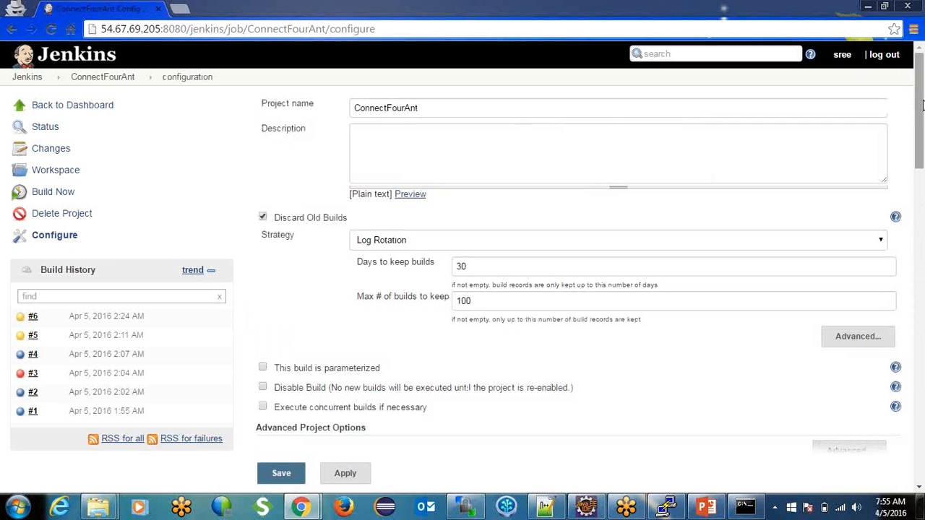
pyautogui.moveTo(923, 105); pyautogui.dragTo(921, 257)
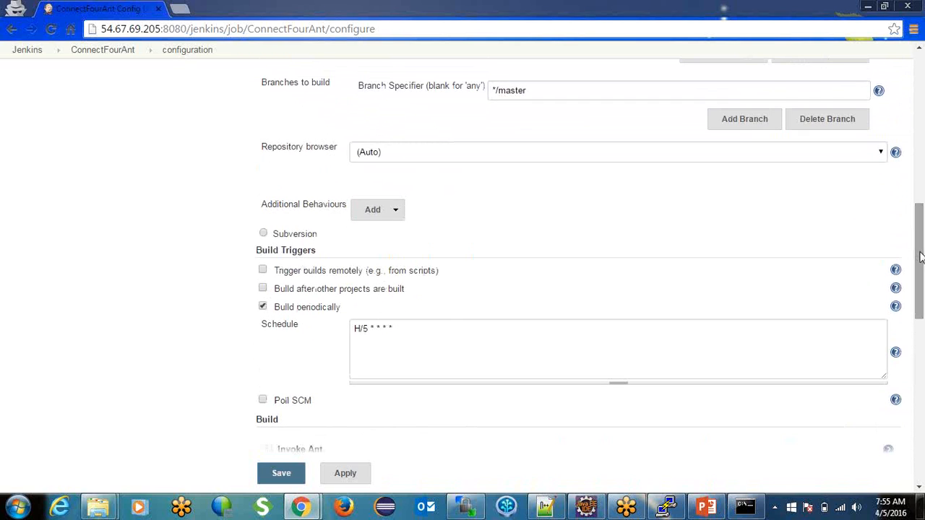
pyautogui.click(263, 402)
pyautogui.moveTo(919, 263); pyautogui.dragTo(918, 320)
pyautogui.click(513, 227)
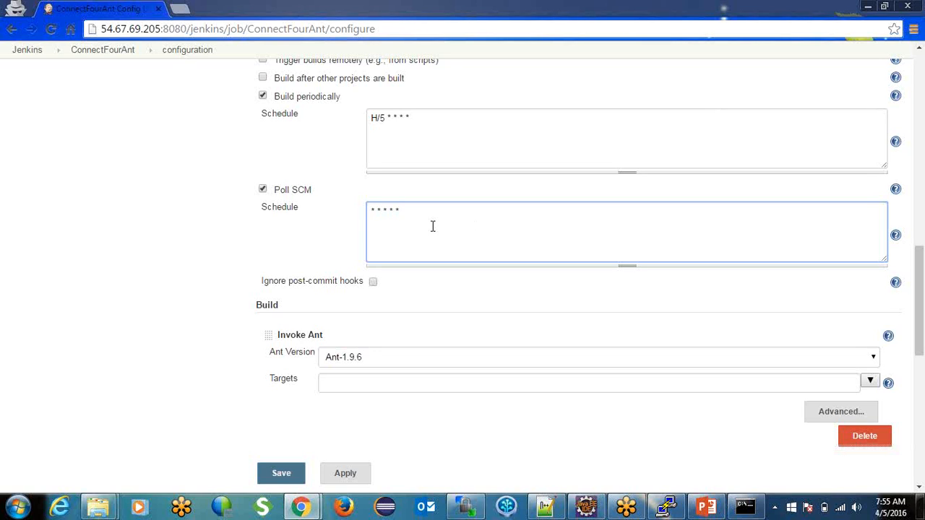
pyautogui.click(475, 20)
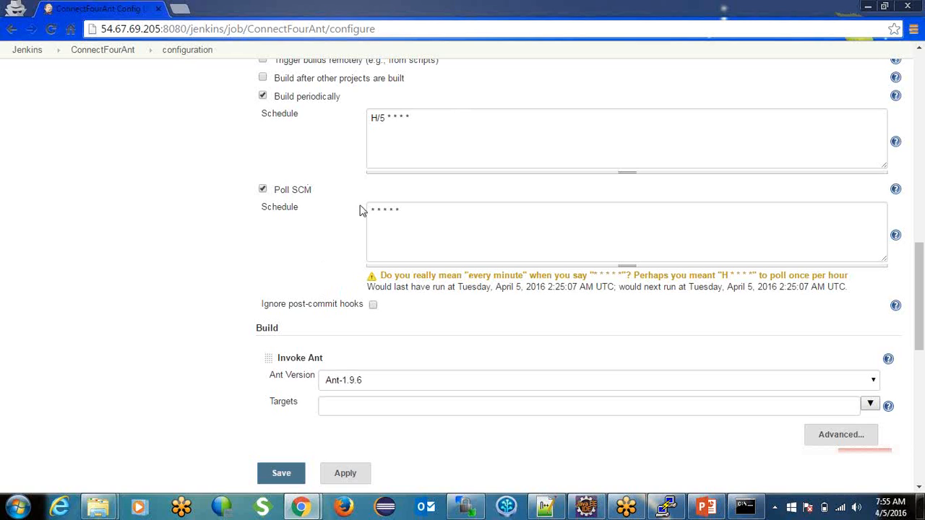
pyautogui.moveTo(403, 210); pyautogui.dragTo(372, 211)
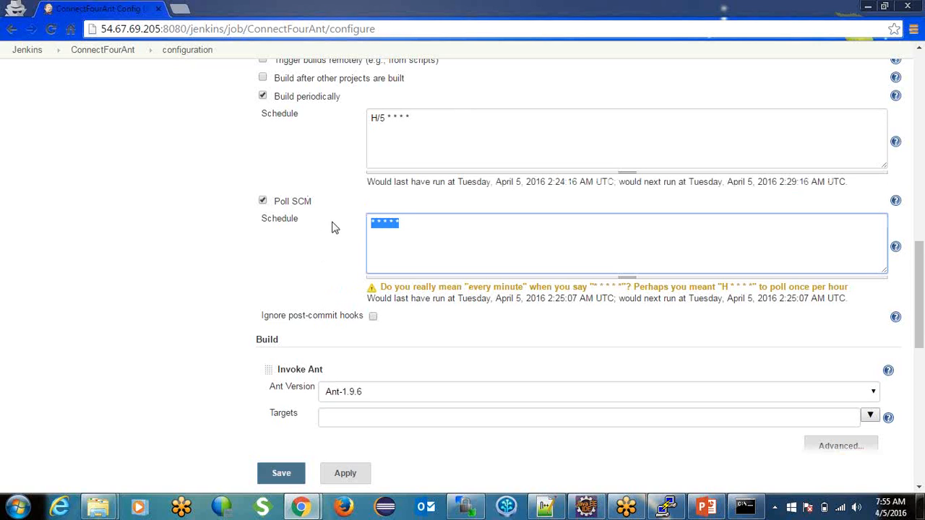
pyautogui.click(266, 253)
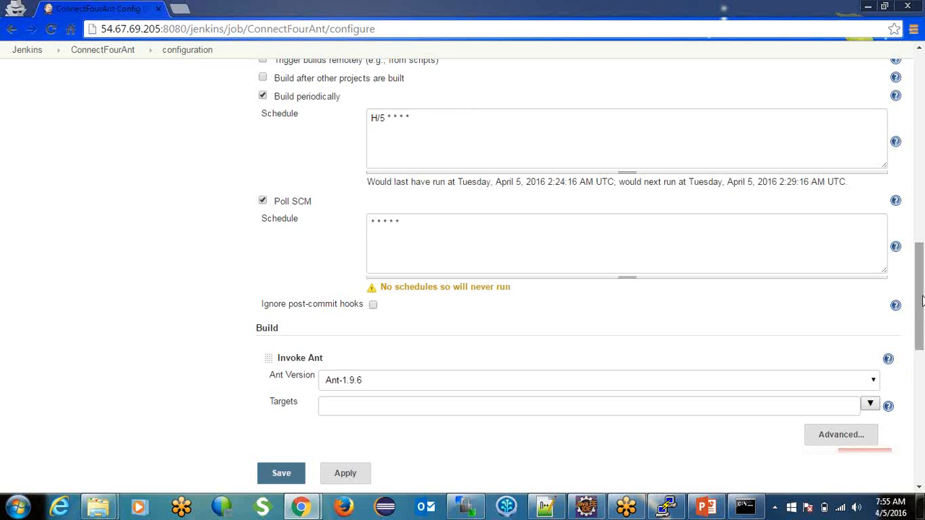
pyautogui.scroll(-4, 922, 300)
pyautogui.click(285, 473)
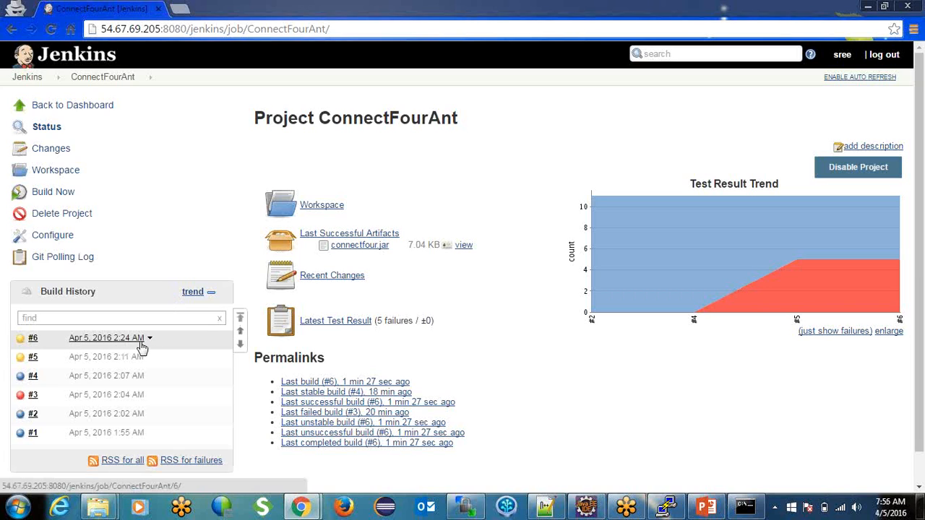
# Disable the Build periodically trigger in the job configuration and save it
pyautogui.click(66, 235)
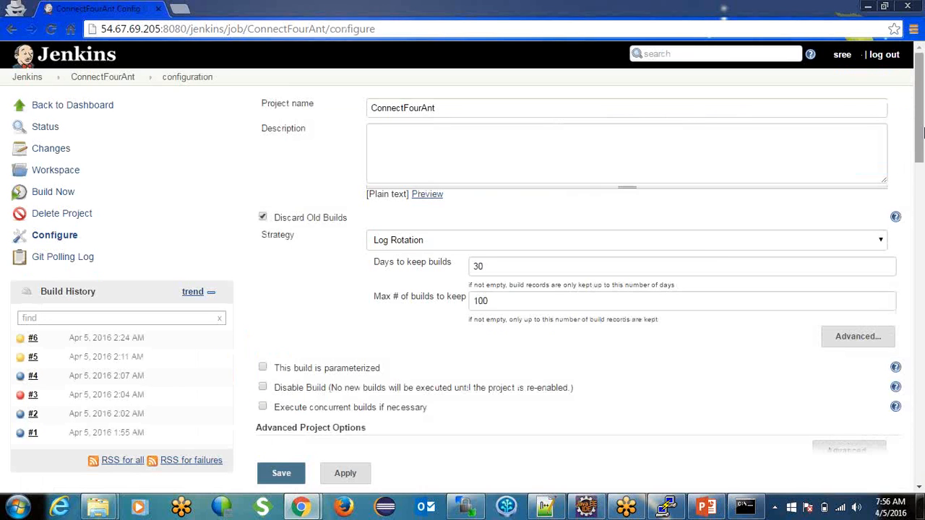
pyautogui.moveTo(920, 109); pyautogui.dragTo(919, 302)
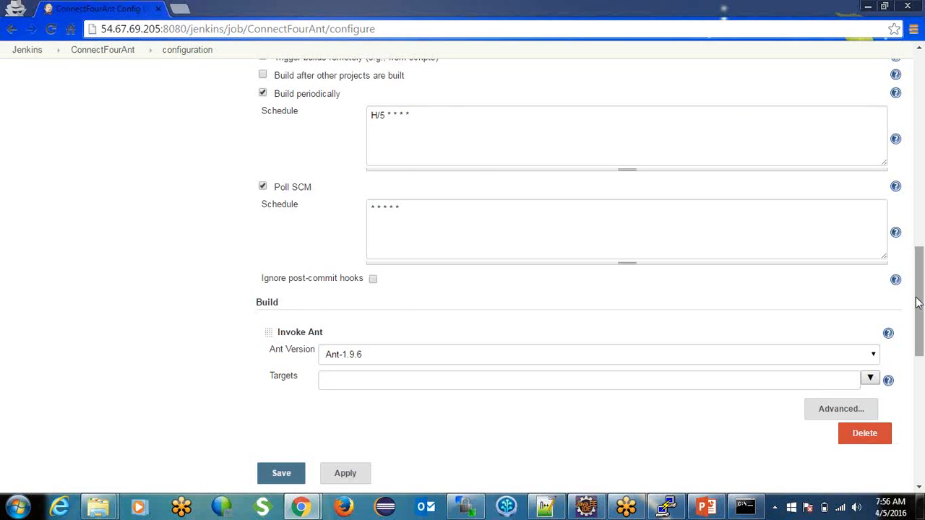
pyautogui.click(263, 94)
pyautogui.click(281, 480)
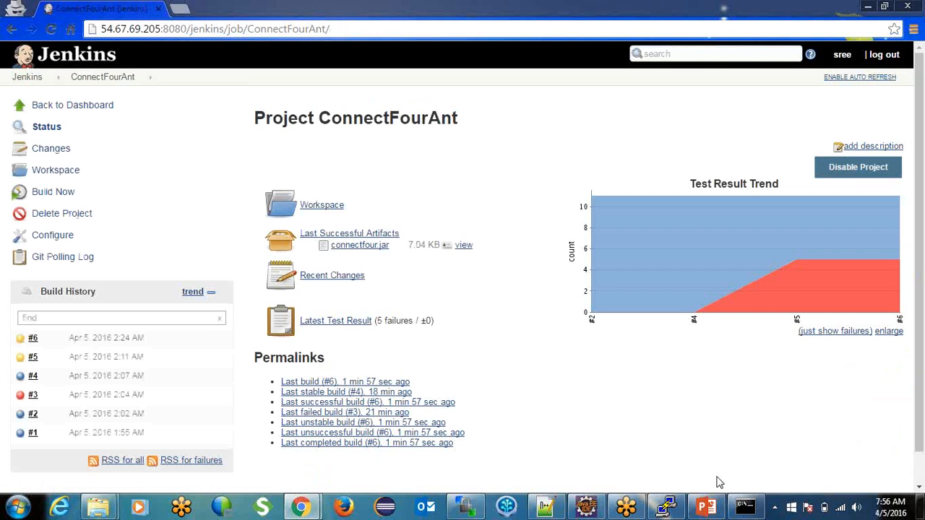
# Switch to Notepad++ and restore the areFourConnected loop condition to "j < column.length" in PlayingStand.java, then save
pyautogui.click(546, 508)
pyautogui.press('BackSpace')
pyautogui.write('<')
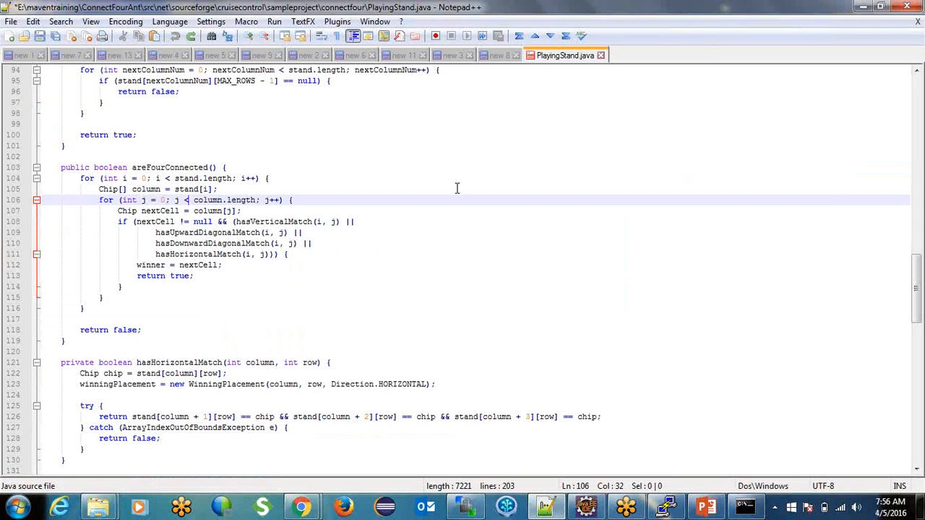
pyautogui.hotkey('ctrl', 's')
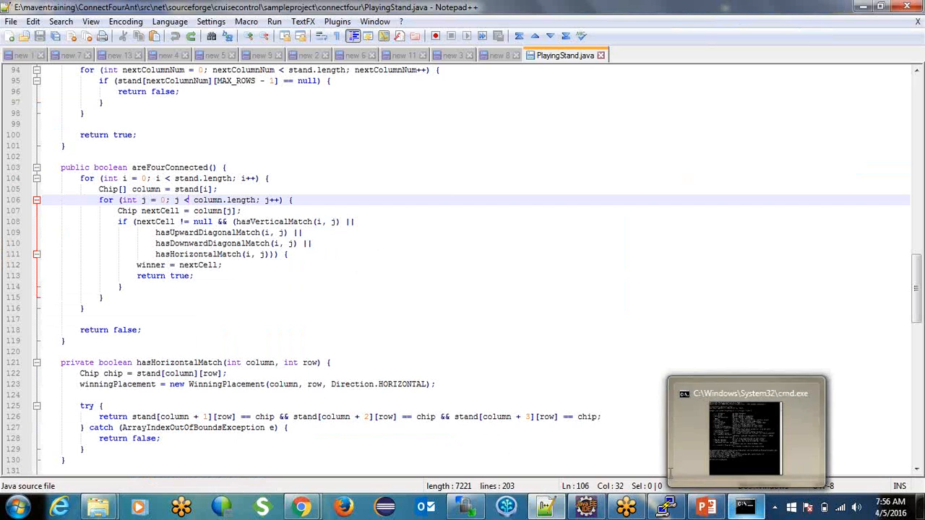
# Commit PlayingStand.java to master with the message "Reverting test failure changes"
pyautogui.moveTo(98, 508)
pyautogui.click(217, 426)
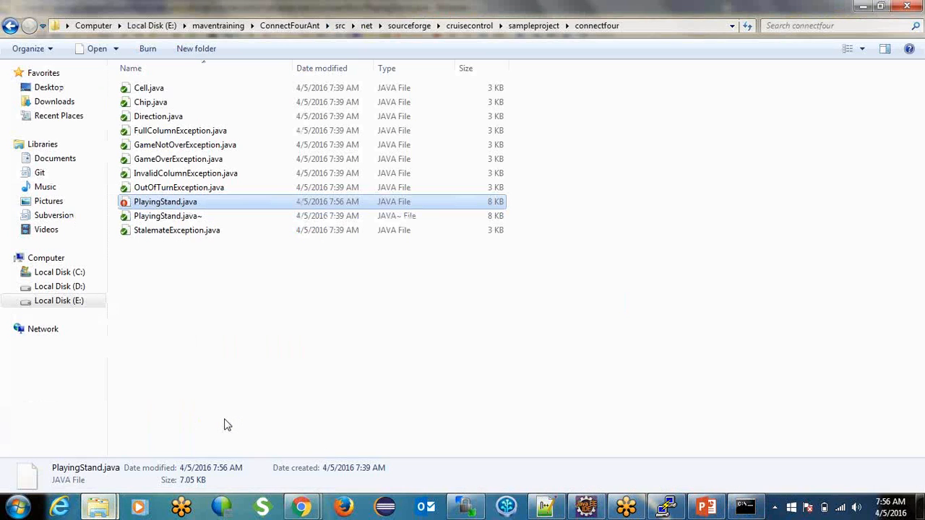
pyautogui.rightClick(183, 205)
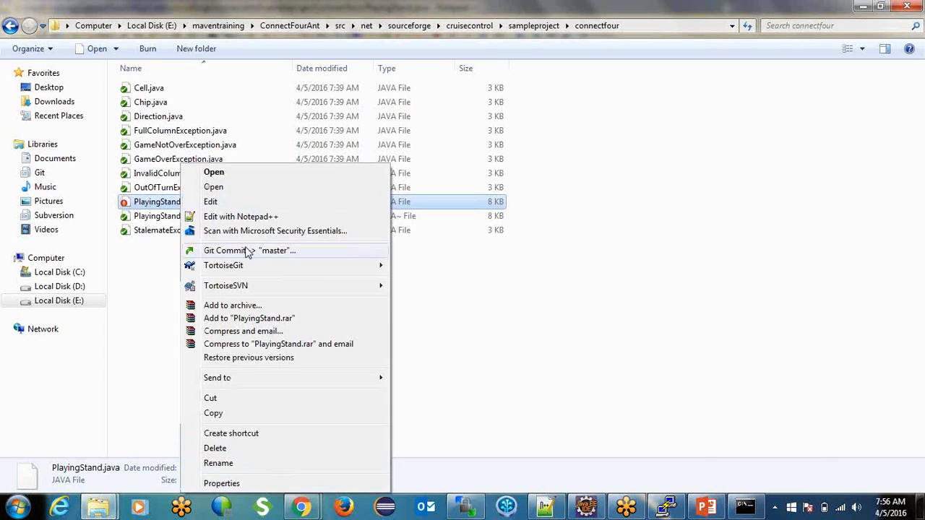
pyautogui.click(289, 254)
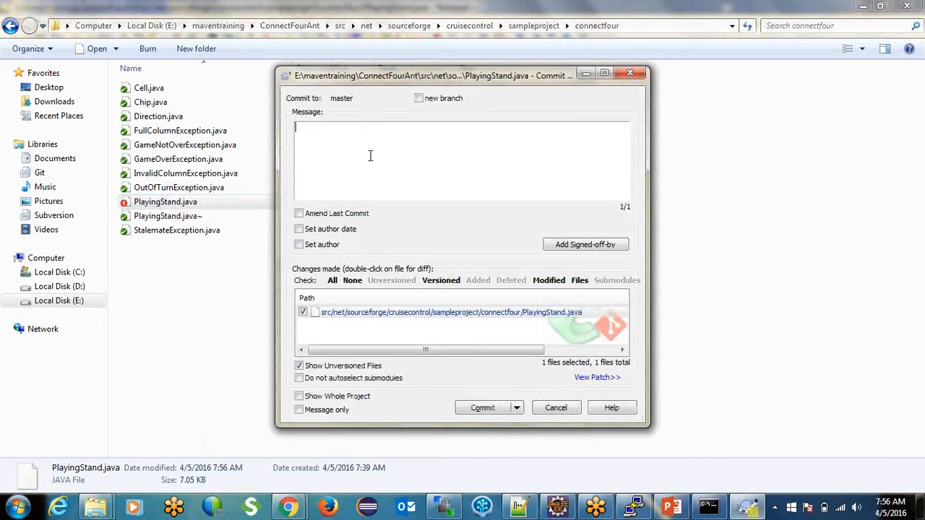
pyautogui.write('Reverting t')
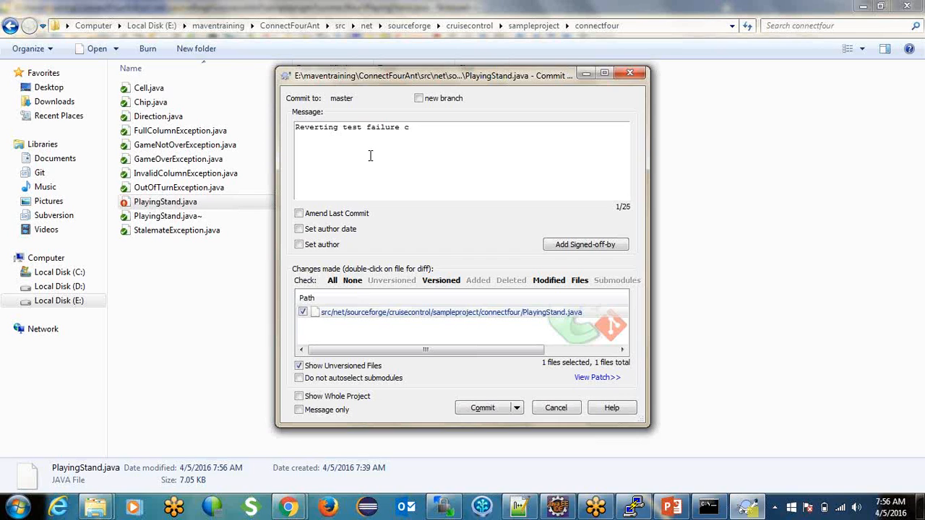
pyautogui.write('es')
pyautogui.click(494, 409)
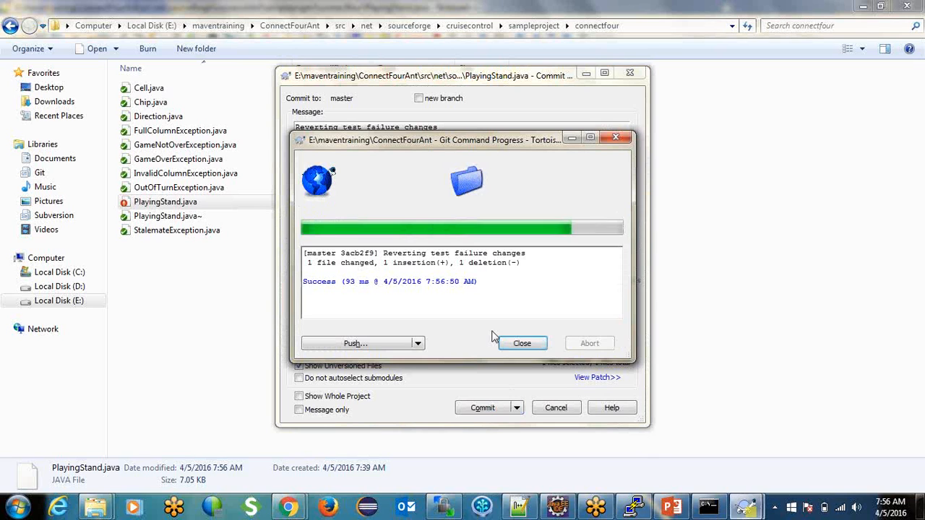
# Push the commit to the origin master branch and enter the GitHub username
pyautogui.click(354, 344)
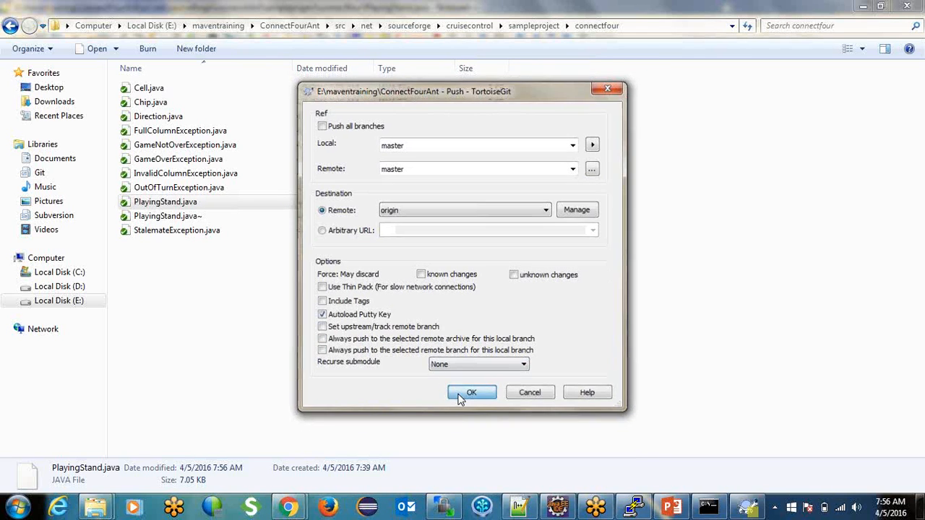
pyautogui.click(470, 392)
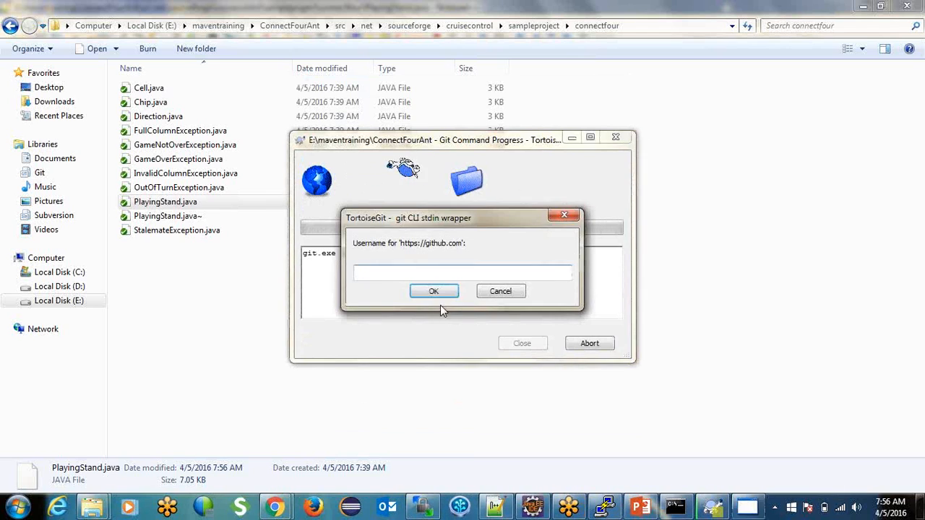
pyautogui.write('sreechoudary')
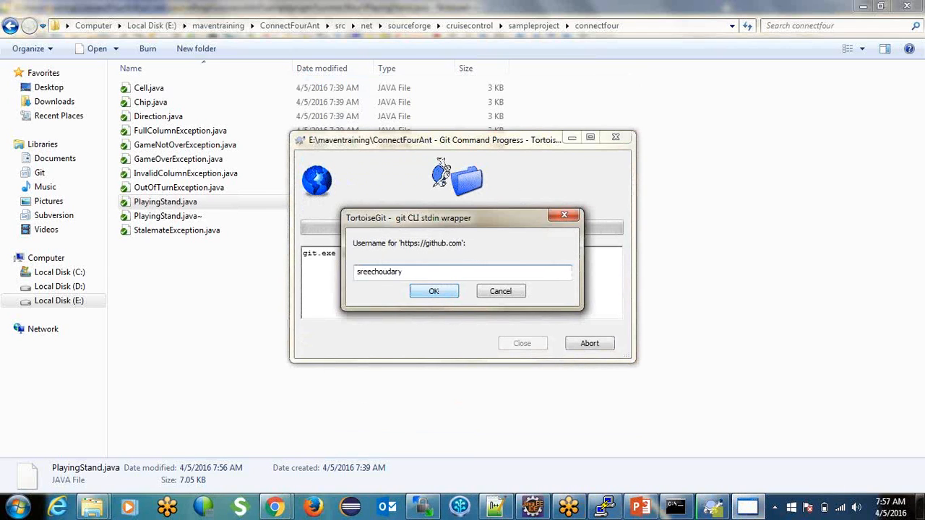
pyautogui.click(437, 291)
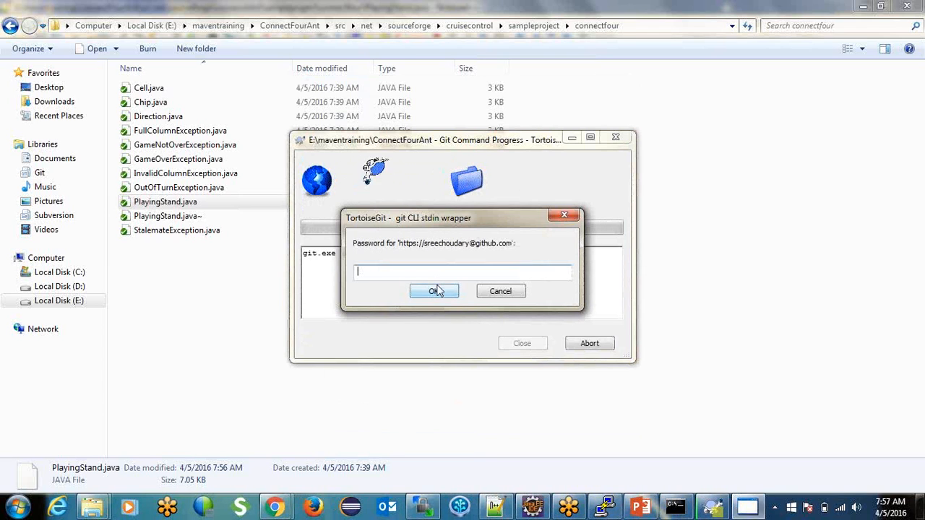
# Enter the GitHub account password to complete the push and close the progress dialog
pyautogui.write('***********')
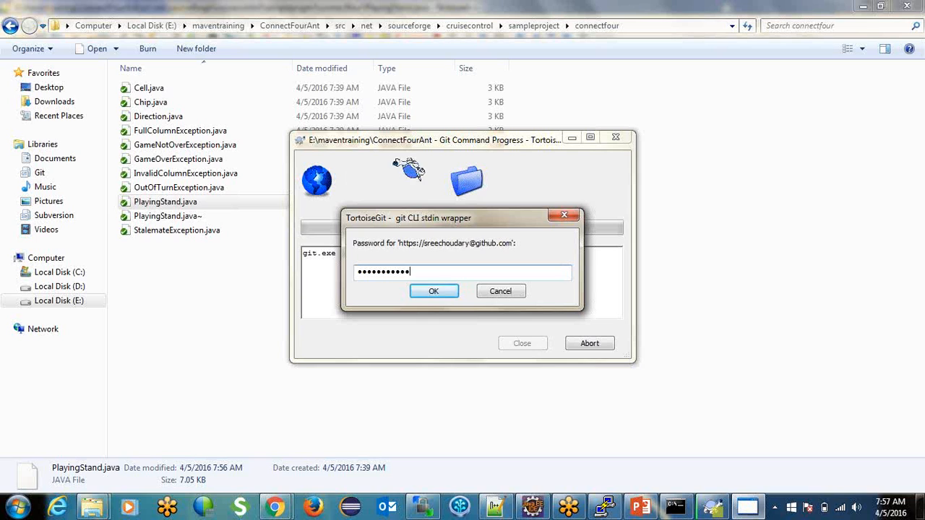
pyautogui.click(435, 290)
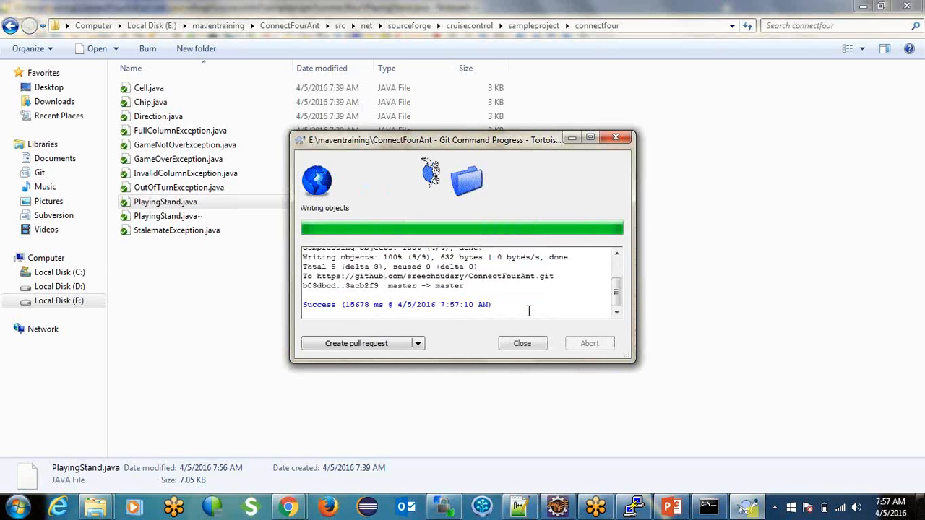
pyautogui.click(524, 344)
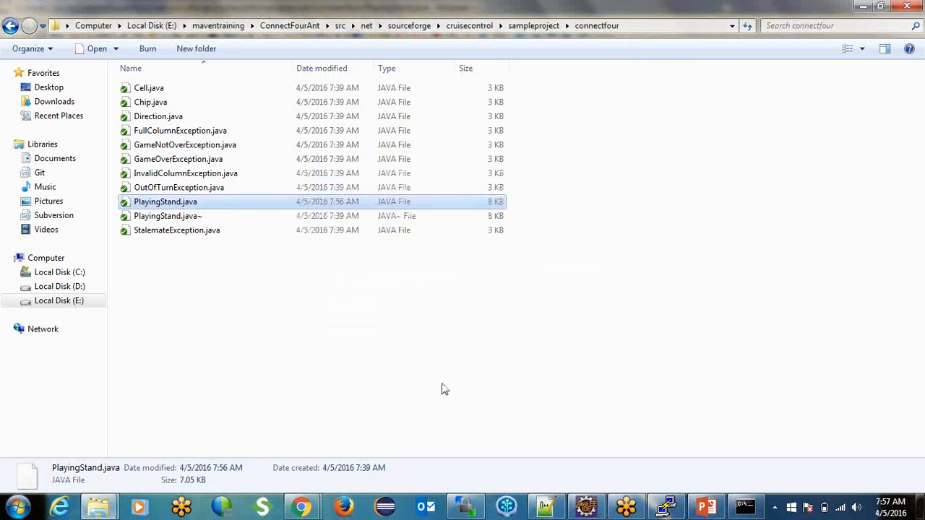
# Return to the Jenkins project and check build #7's console output and the project's recent changes
pyautogui.moveTo(310, 510)
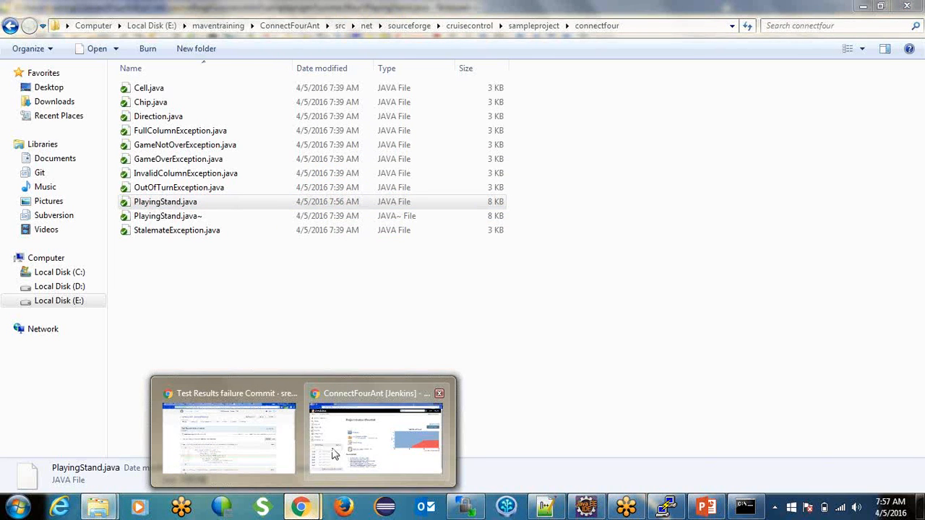
pyautogui.click(336, 454)
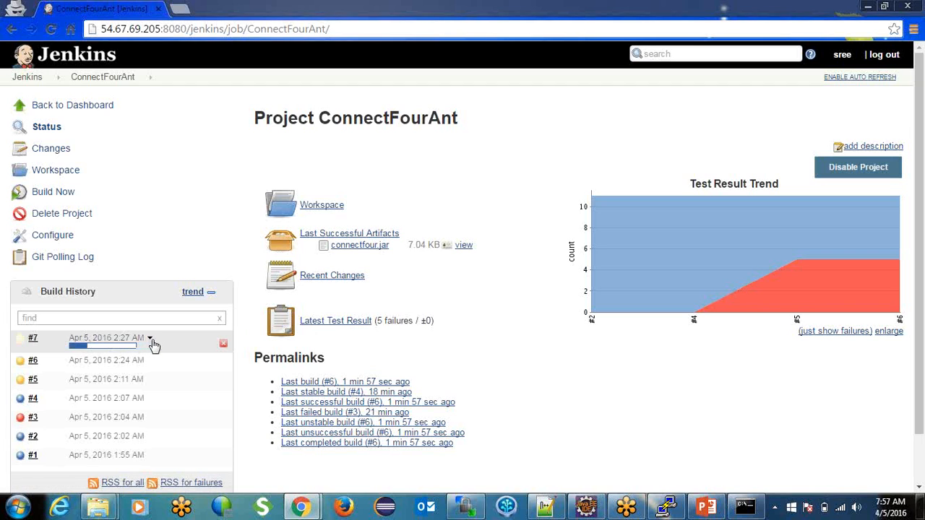
pyautogui.click(149, 341)
pyautogui.click(151, 381)
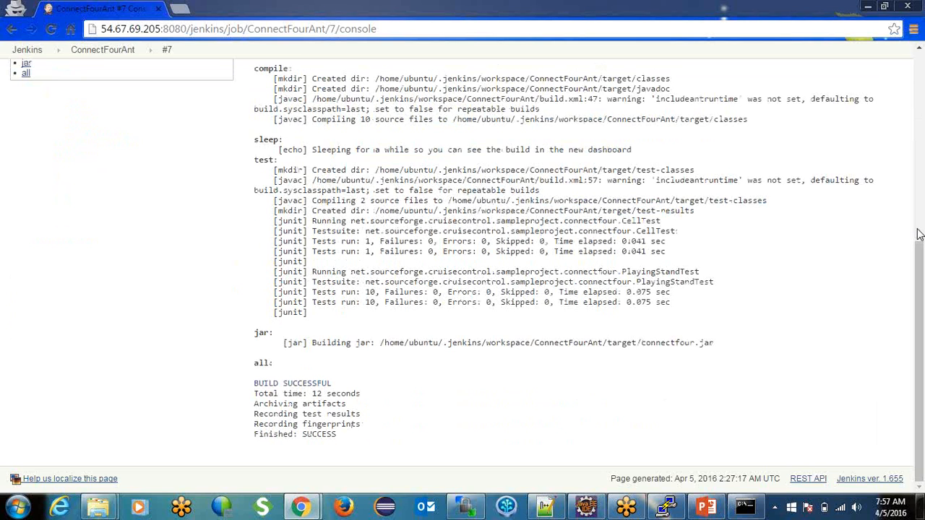
pyautogui.moveTo(920, 250); pyautogui.dragTo(921, 215)
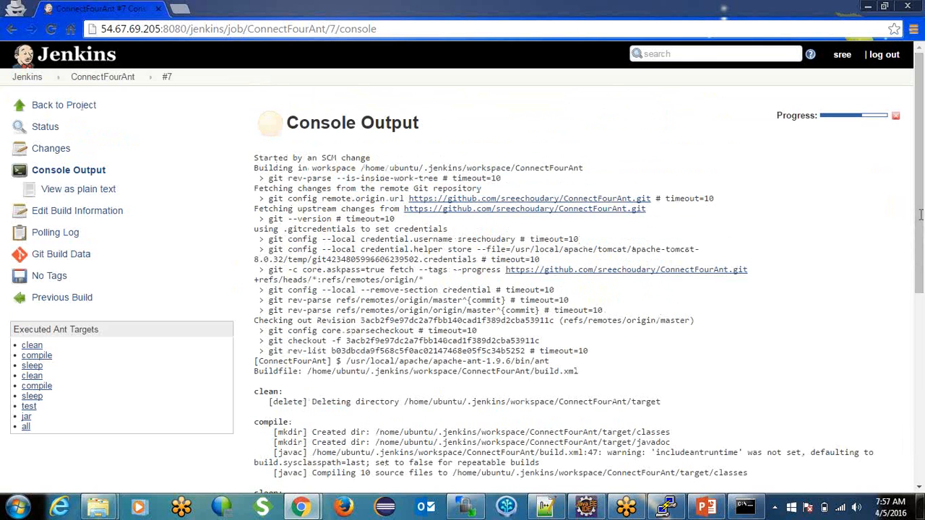
pyautogui.click(114, 81)
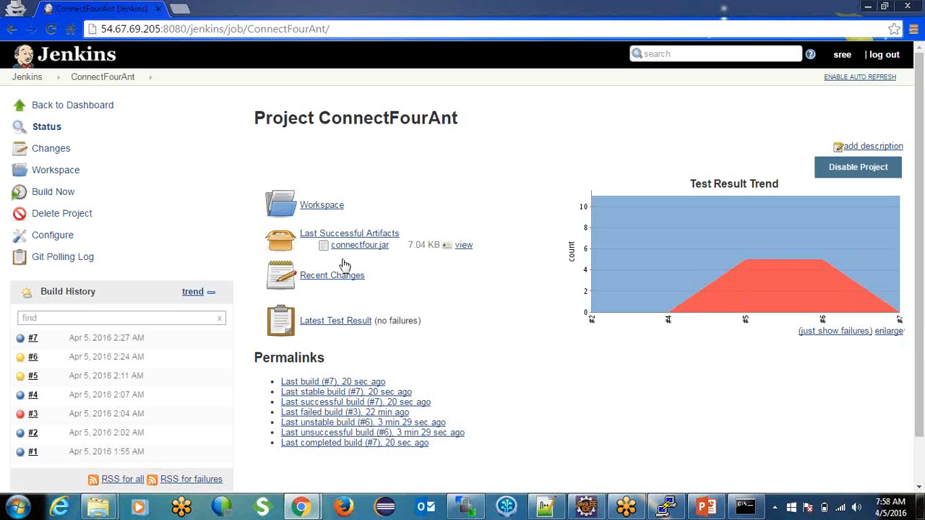
pyautogui.click(332, 276)
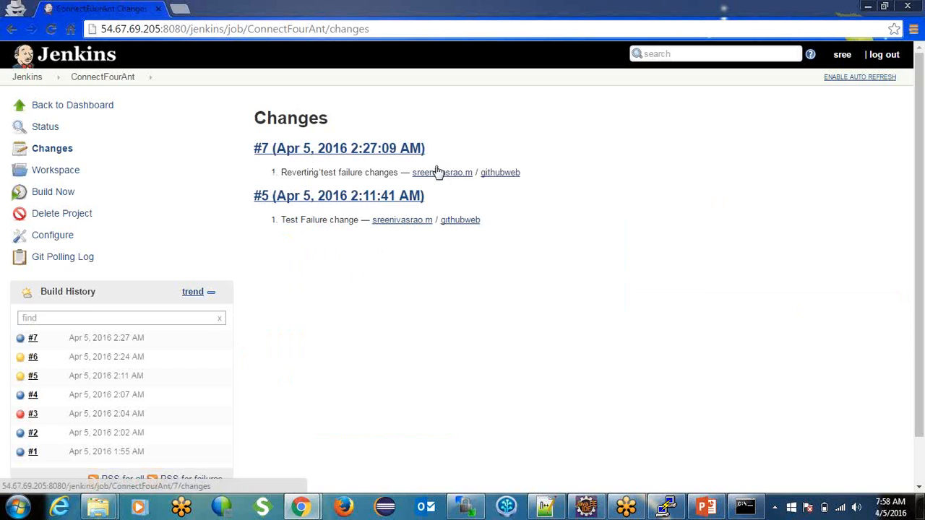
pyautogui.click(110, 77)
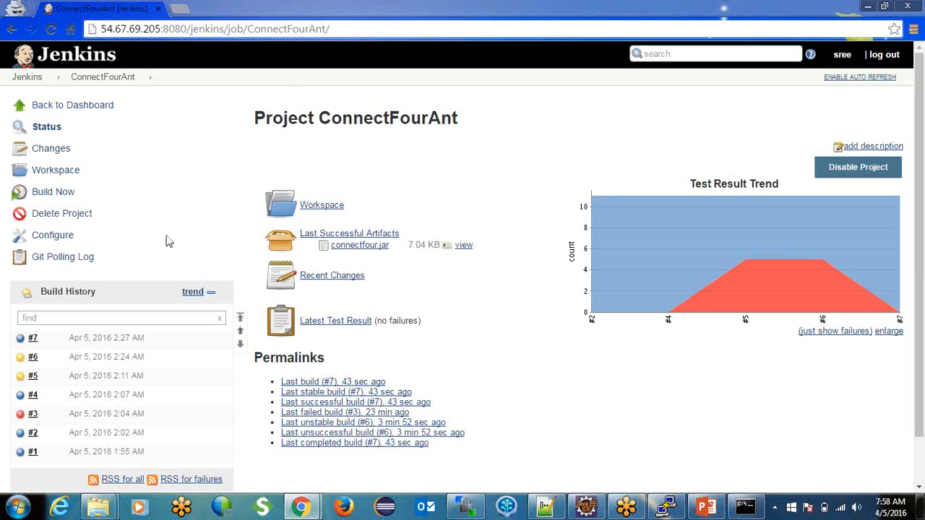
# Open the ConnectFourAnt configuration page, then go back to the dashboard
pyautogui.click(60, 238)
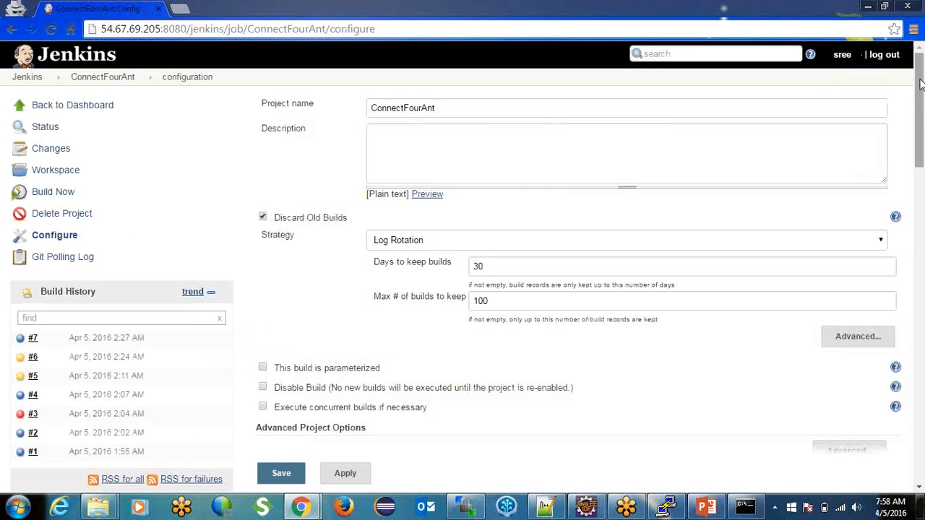
pyautogui.moveTo(920, 85)
pyautogui.mouseDown()
pyautogui.moveTo(919, 133)
pyautogui.moveTo(865, 434)
pyautogui.moveTo(915, 178)
pyautogui.moveTo(922, 66)
pyautogui.mouseUp()
pyautogui.moveTo(922, 63)
pyautogui.mouseDown()
pyautogui.moveTo(912, 192)
pyautogui.moveTo(918, 58)
pyautogui.mouseUp()
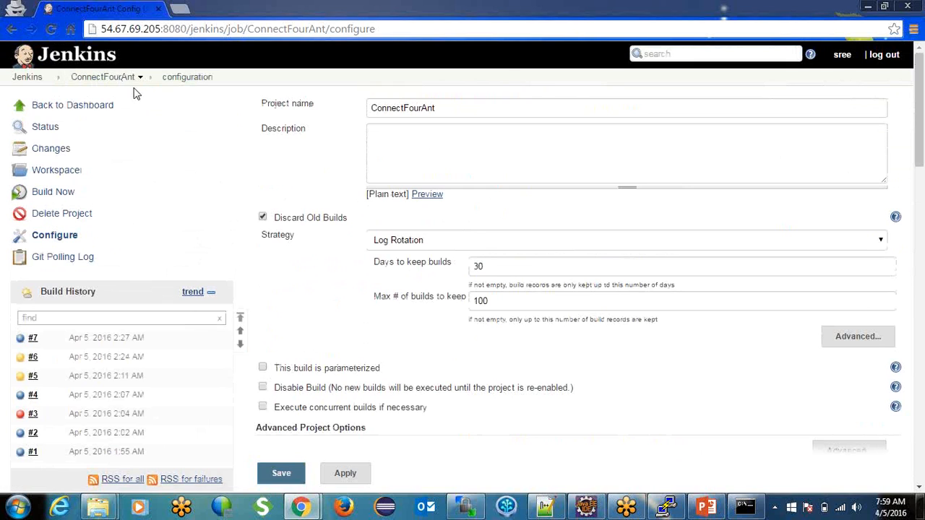
pyautogui.click(40, 80)
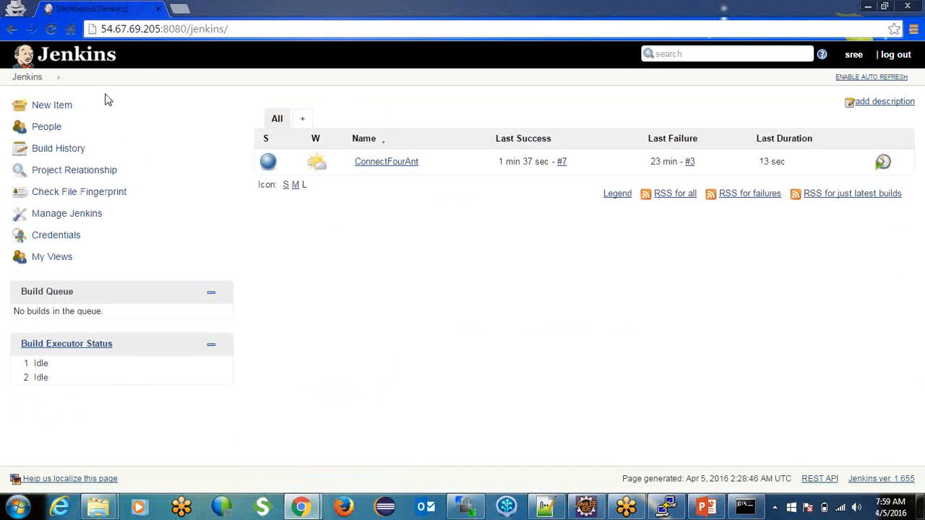
# Create a new Maven project item named ConnectFourMaven
pyautogui.click(55, 106)
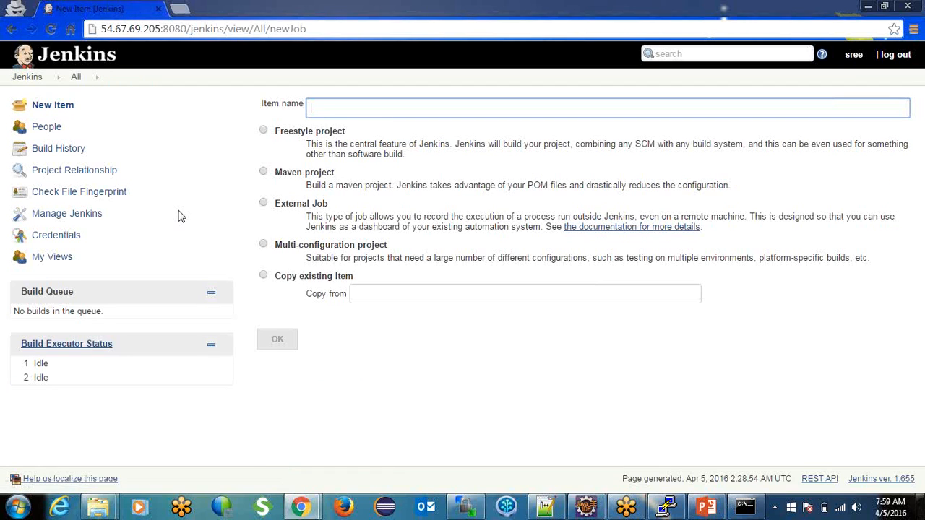
pyautogui.click(322, 108)
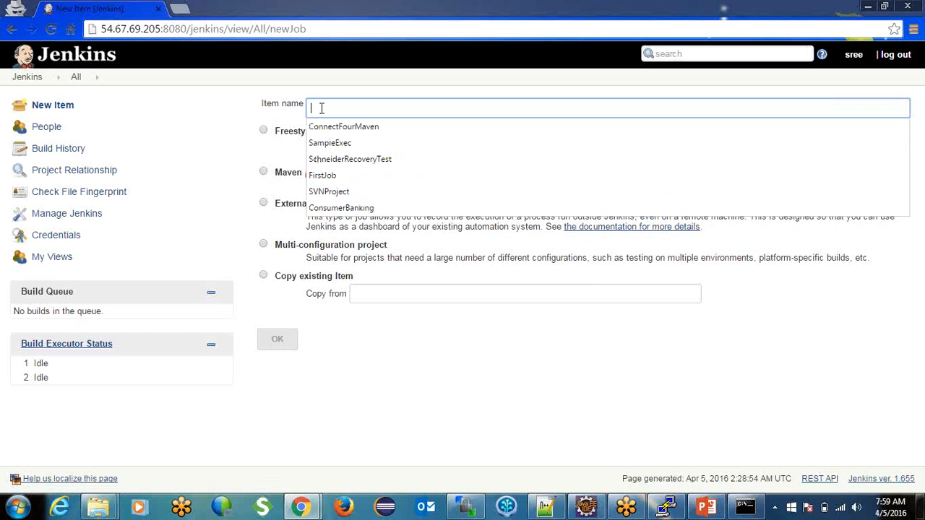
pyautogui.click(346, 126)
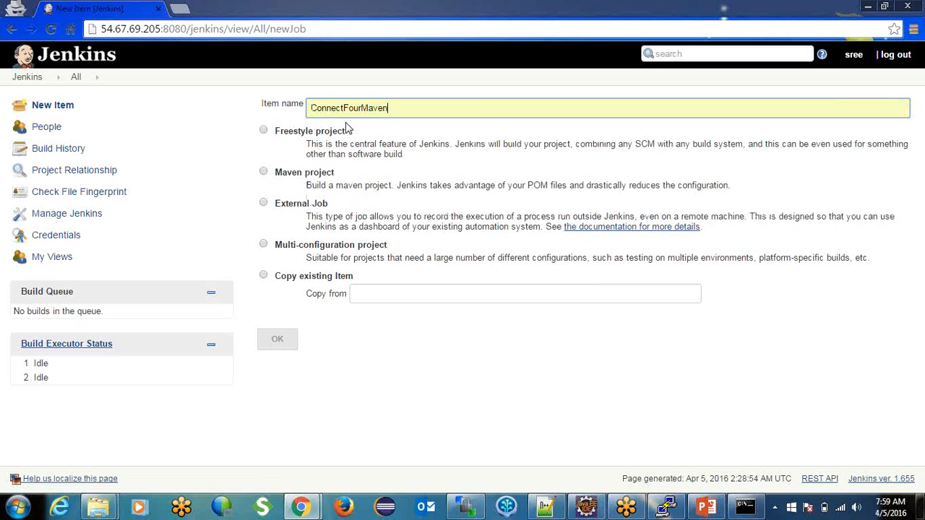
pyautogui.click(263, 172)
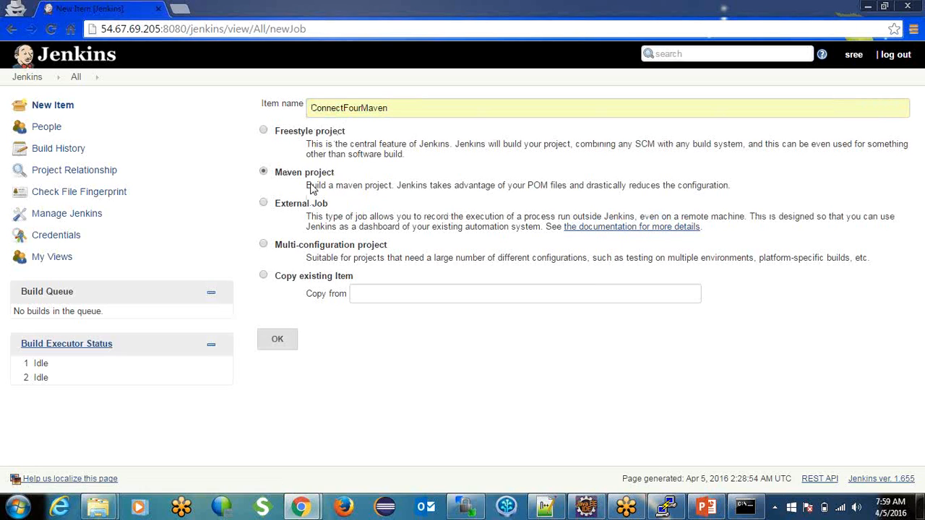
pyautogui.moveTo(311, 186); pyautogui.dragTo(371, 186)
pyautogui.click(408, 187)
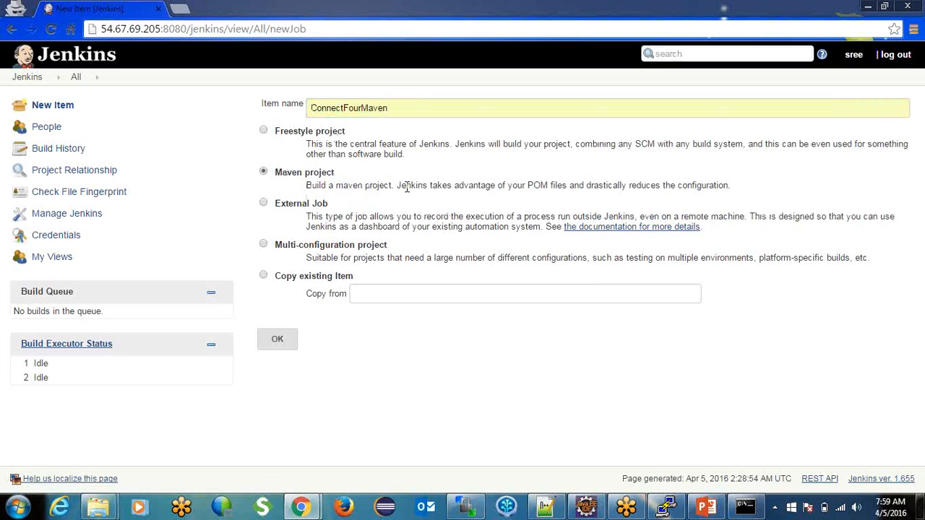
pyautogui.click(265, 132)
pyautogui.moveTo(275, 134); pyautogui.dragTo(349, 135)
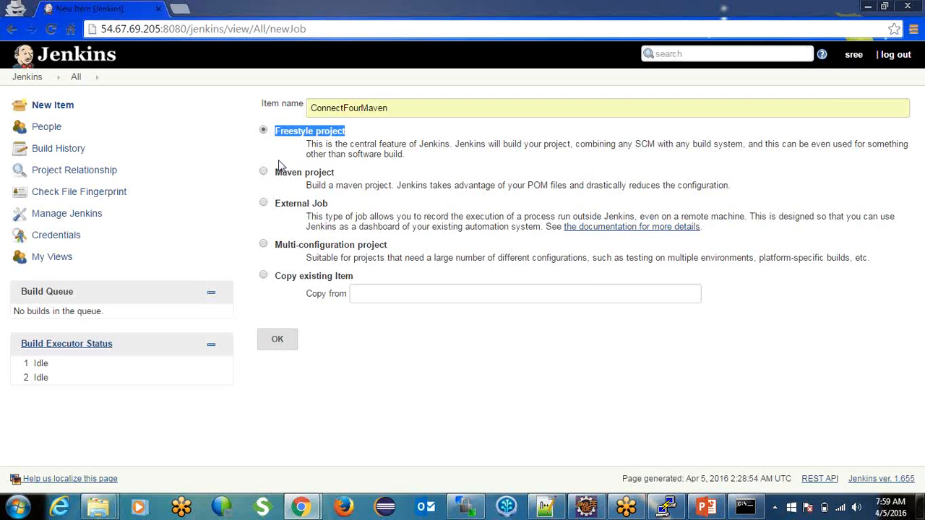
pyautogui.click(263, 173)
pyautogui.click(278, 340)
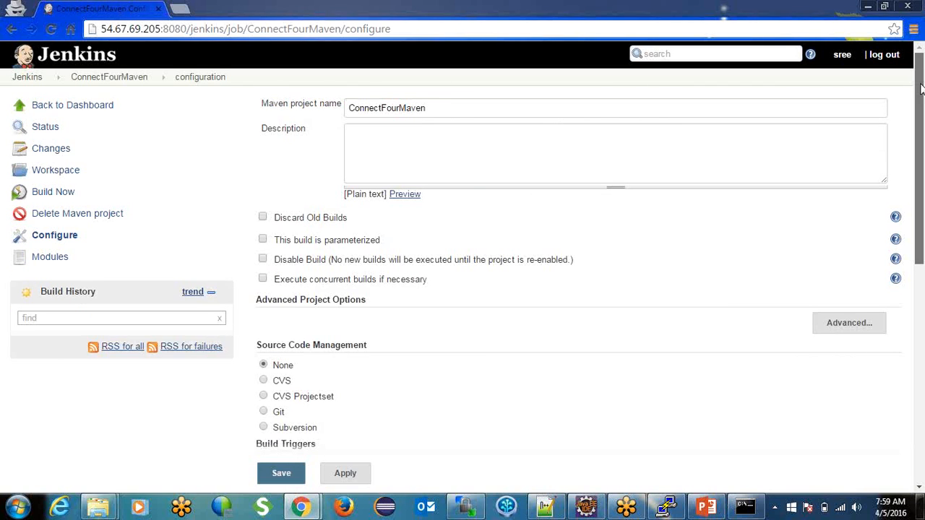
# Enable Discard Old Builds, keeping builds for 30 days and at most 100 builds
pyautogui.click(272, 220)
pyautogui.click(490, 266)
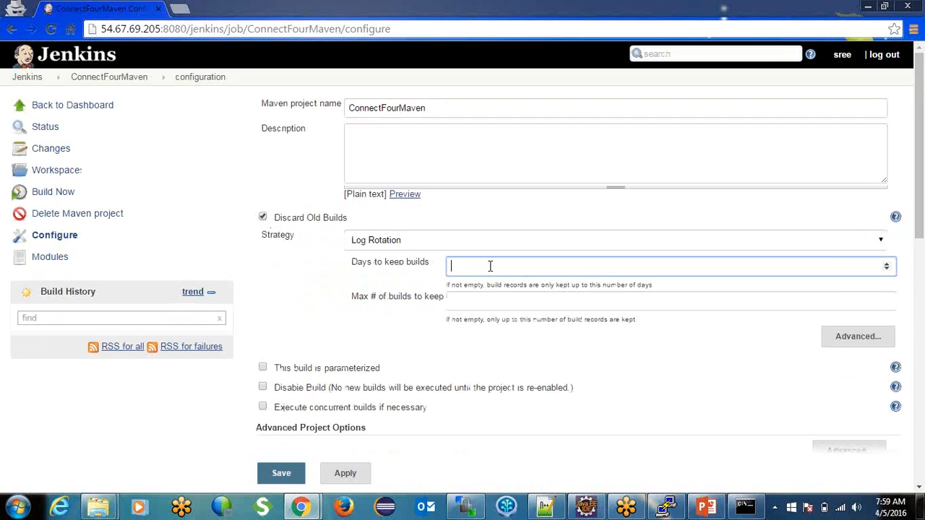
pyautogui.press('Tab')
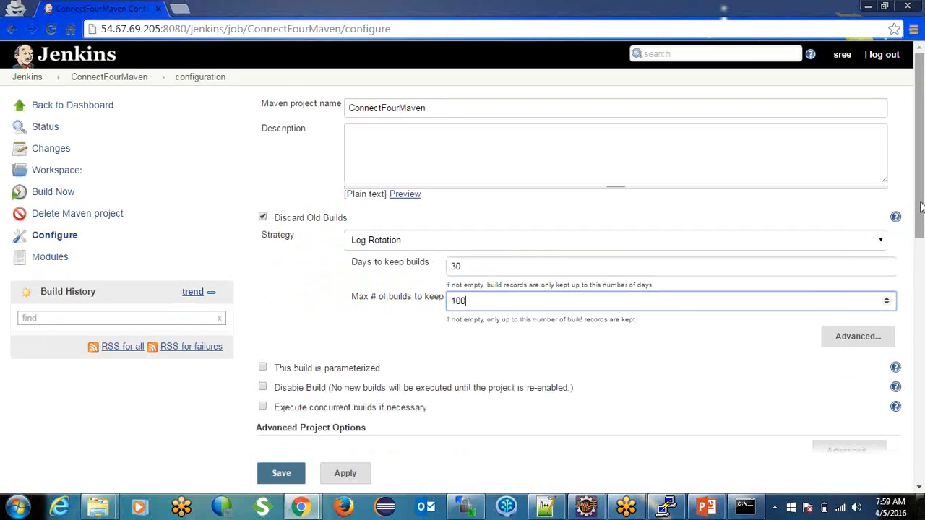
# Choose Git for source code management and copy the ConnectFourMaven repository's HTTPS clone URL on GitHub
pyautogui.scroll(-5, 921, 208)
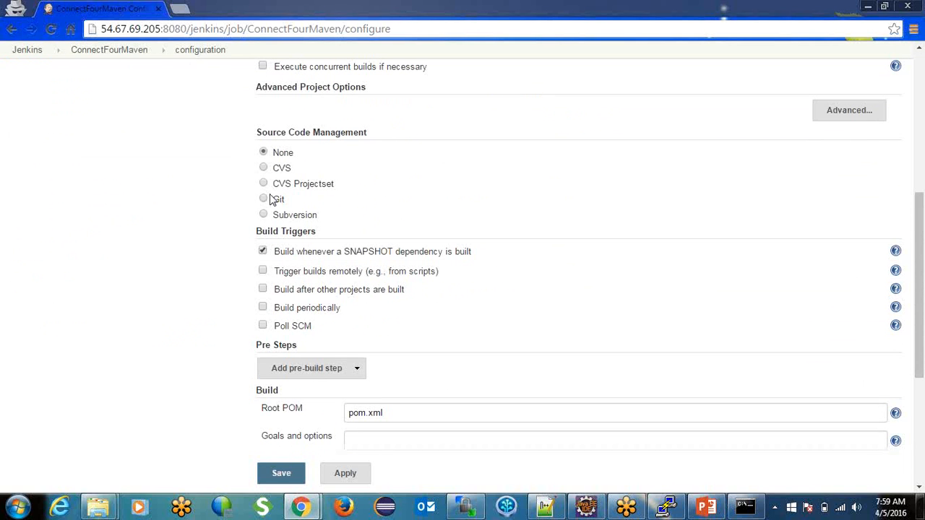
pyautogui.click(264, 199)
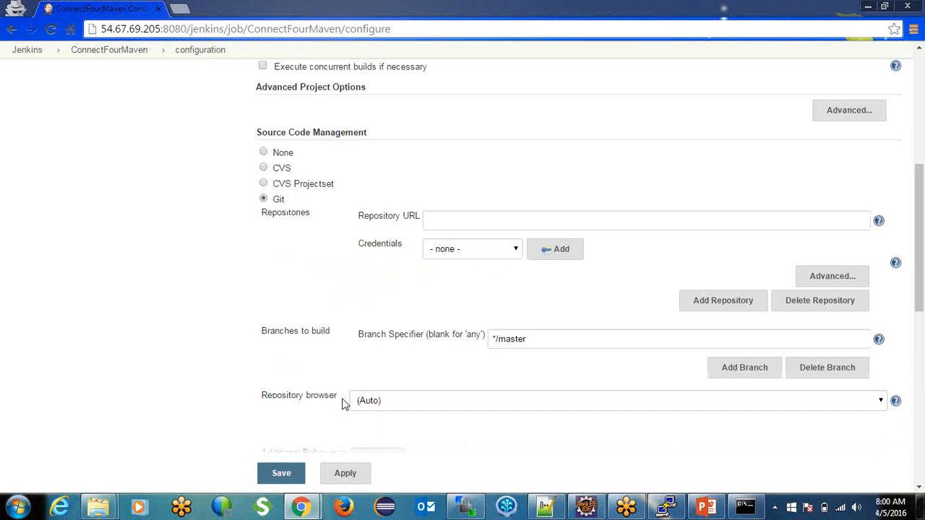
pyautogui.moveTo(302, 497)
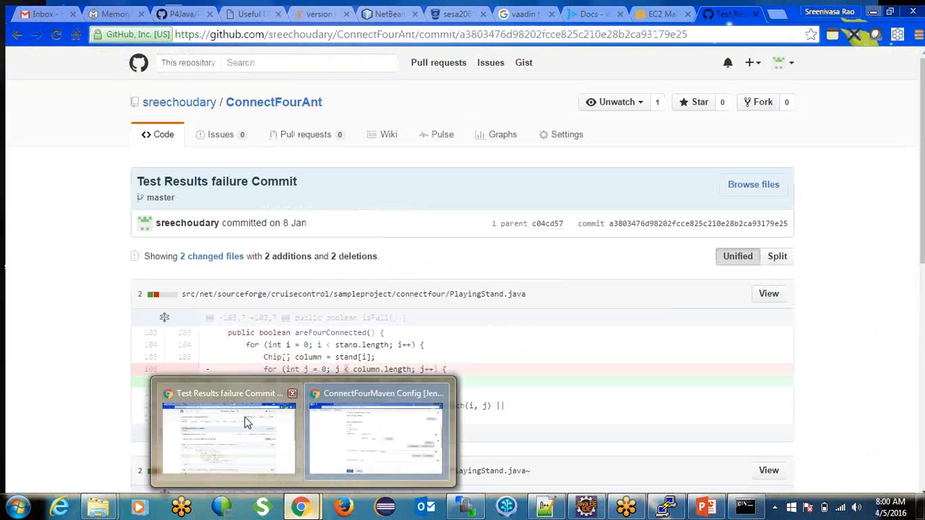
pyautogui.click(244, 422)
pyautogui.click(202, 97)
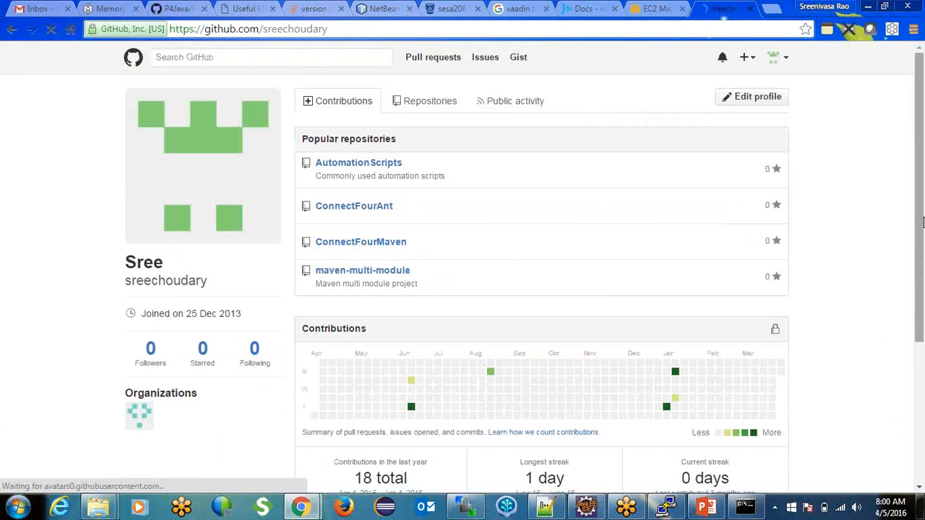
pyautogui.click(375, 243)
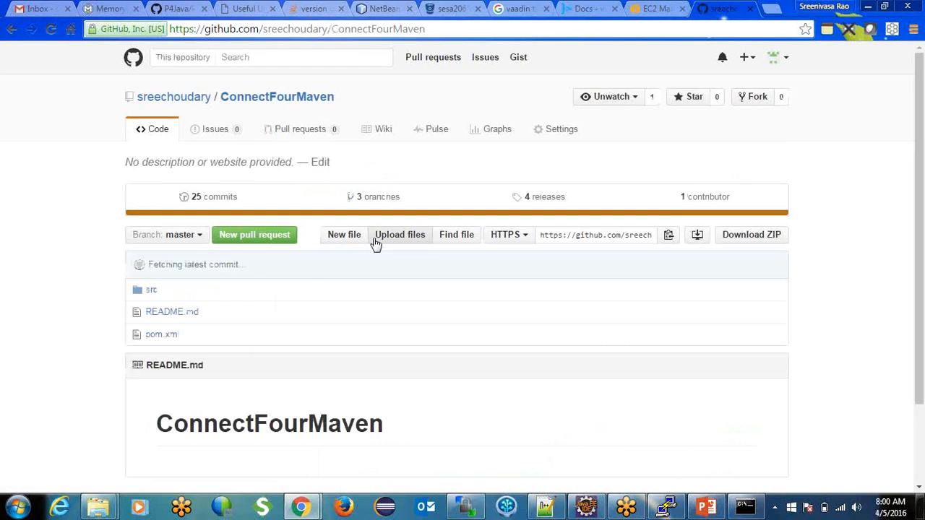
pyautogui.click(669, 236)
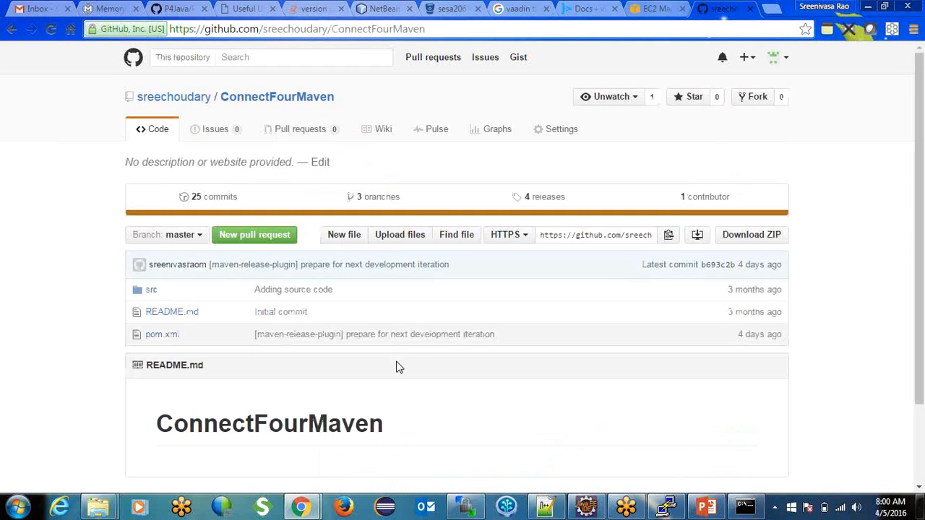
# Paste the ConnectFourMaven GitHub URL as the repository URL and select the stored GitHub credentials
pyautogui.moveTo(304, 506)
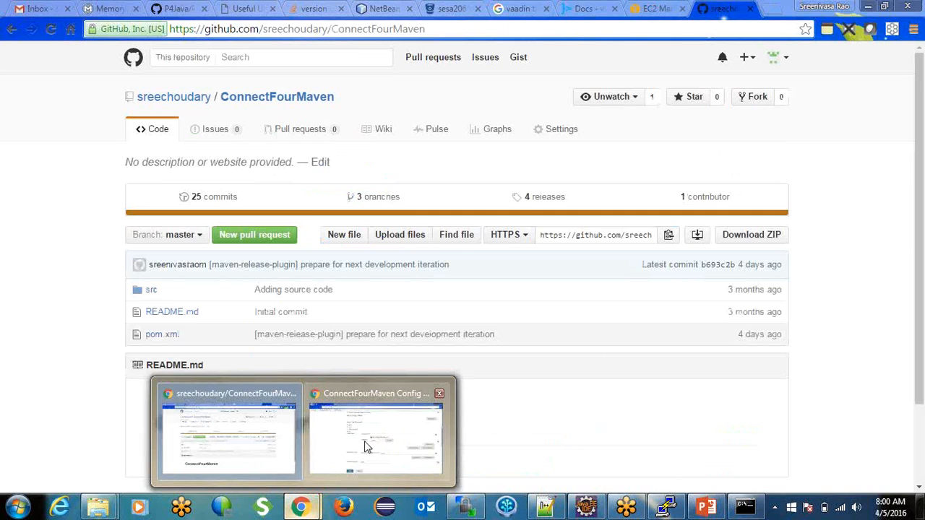
pyautogui.click(364, 446)
pyautogui.click(451, 219)
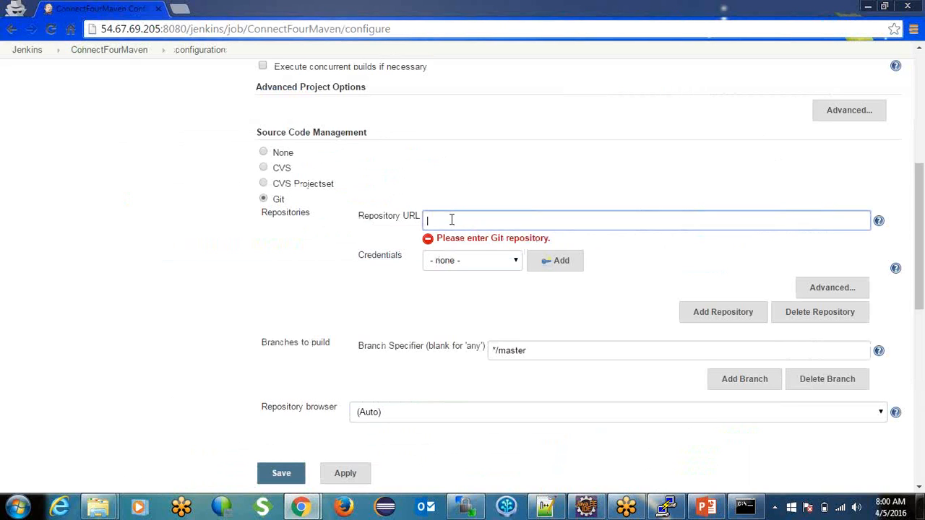
pyautogui.hotkey('ctrl', 'v')
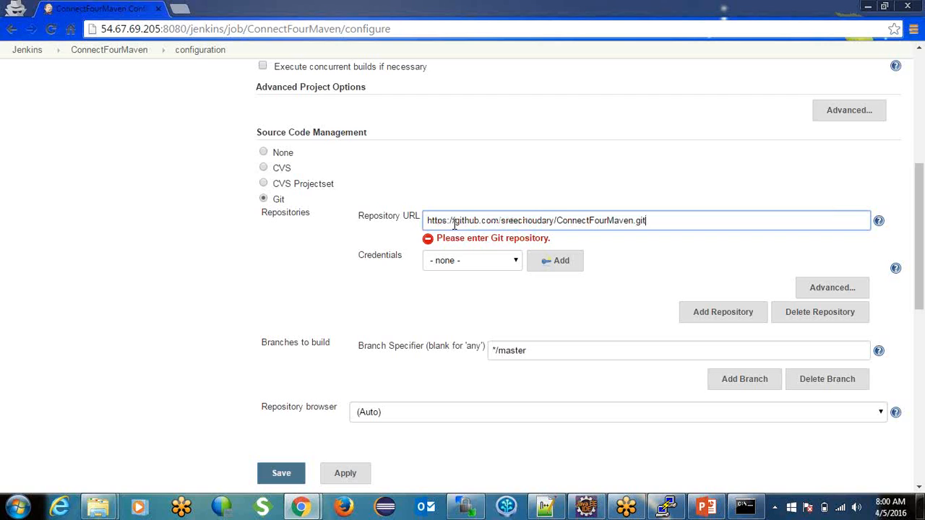
pyautogui.click(657, 253)
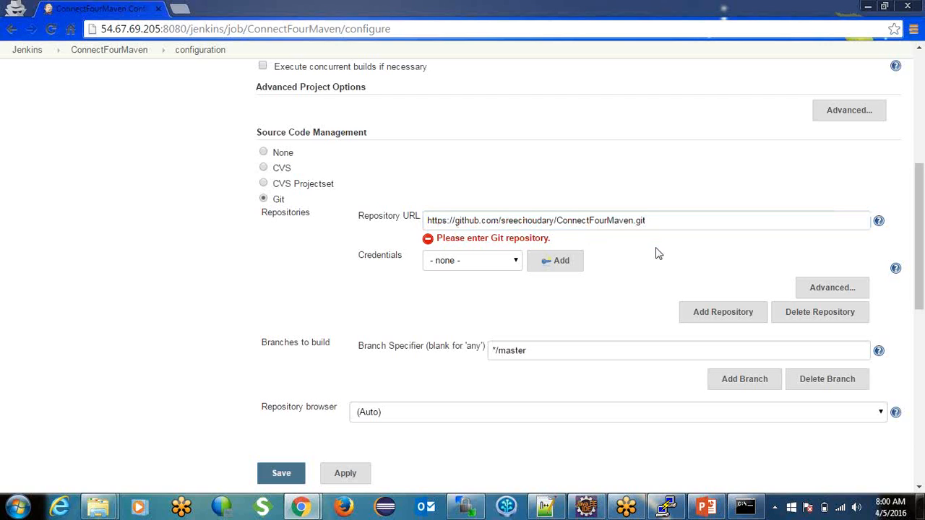
pyautogui.click(514, 261)
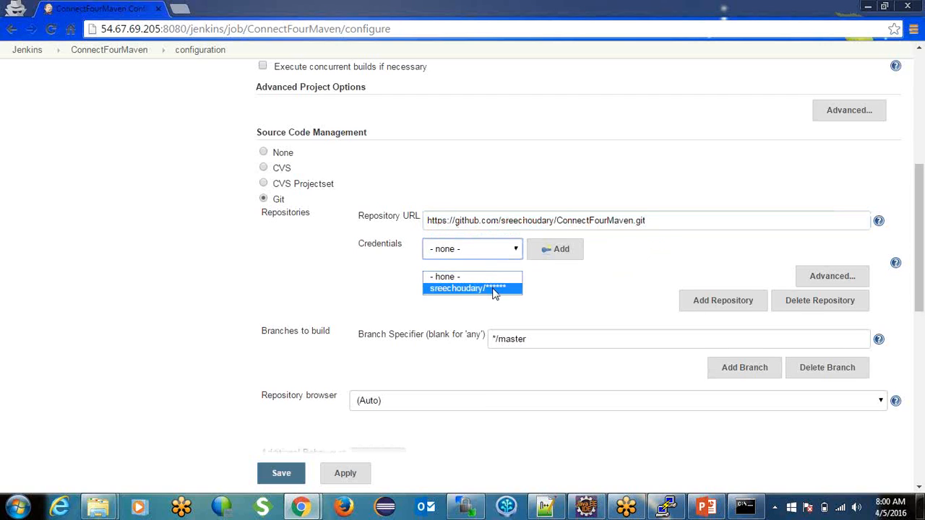
pyautogui.click(494, 289)
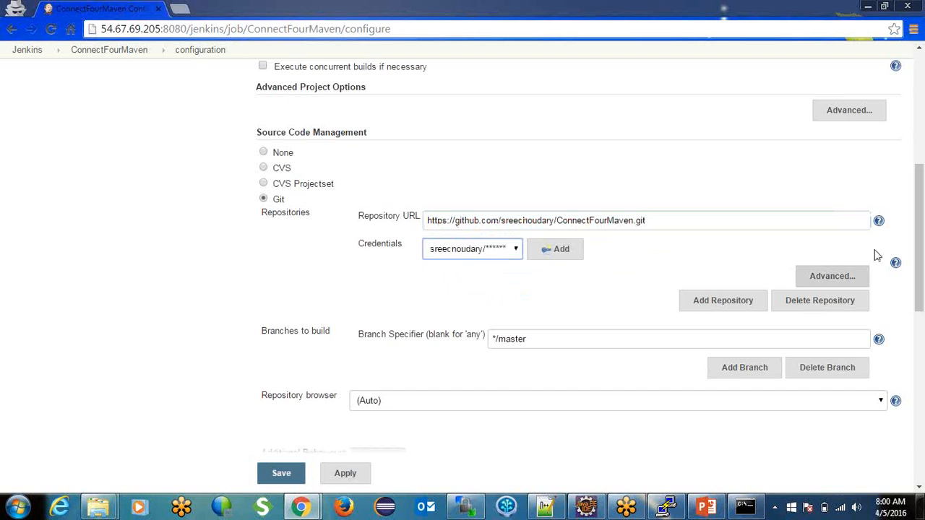
# Compare the Root POM setting with the pom.xml file in the GitHub repository
pyautogui.moveTo(922, 186); pyautogui.dragTo(866, 320)
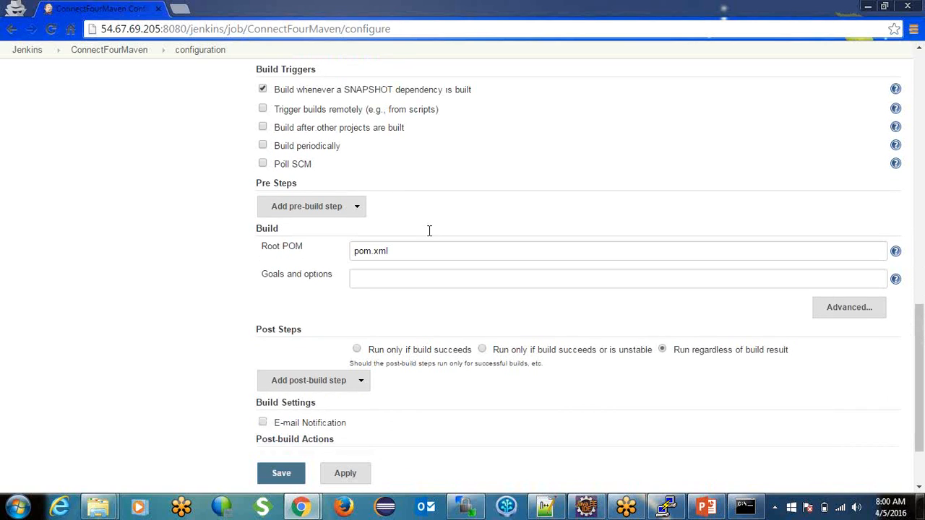
pyautogui.moveTo(264, 249); pyautogui.dragTo(295, 245)
pyautogui.doubleClick(395, 244)
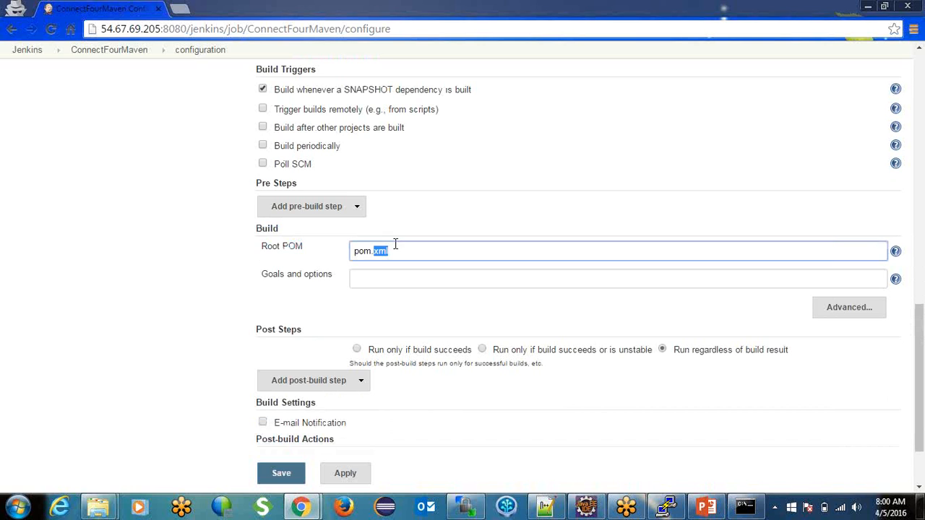
pyautogui.click(301, 507)
pyautogui.click(263, 454)
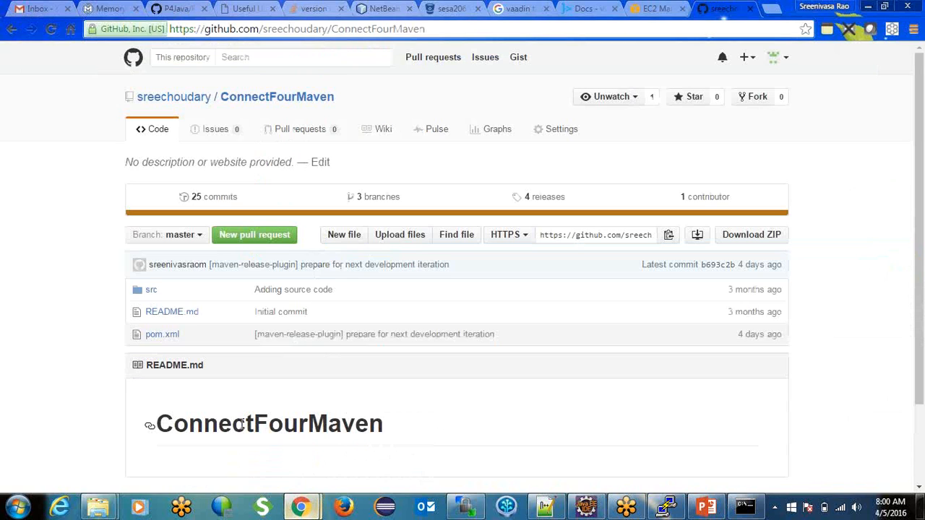
pyautogui.click(868, 6)
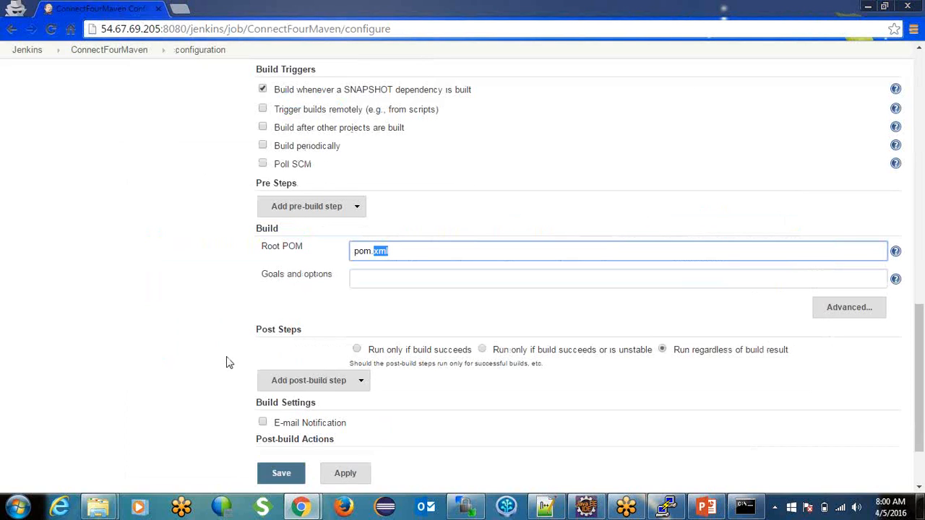
pyautogui.click(307, 497)
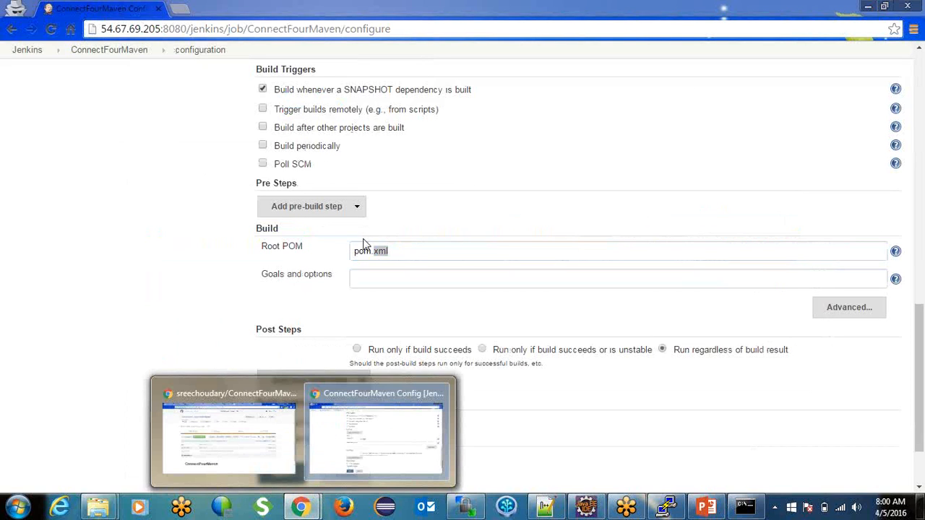
pyautogui.click(349, 252)
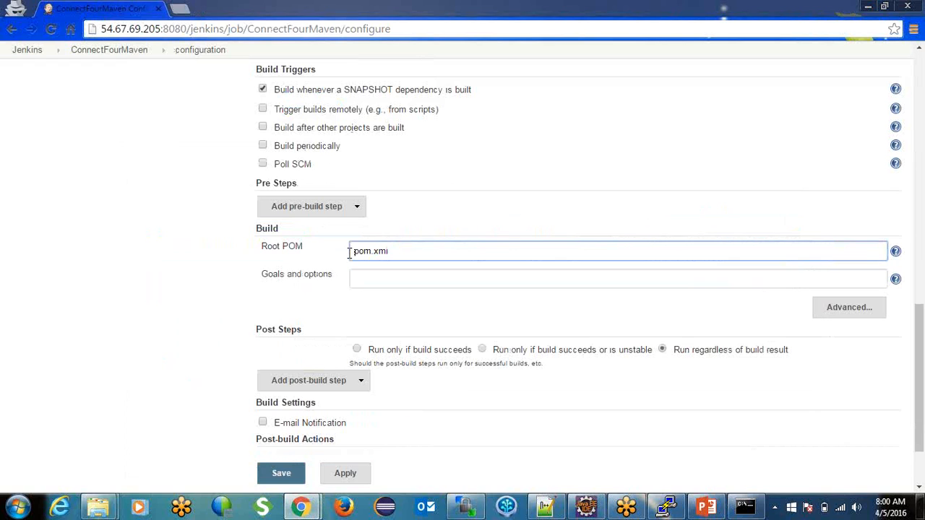
# Set the Maven goals and options to clean package and save the job configuration
pyautogui.click(378, 278)
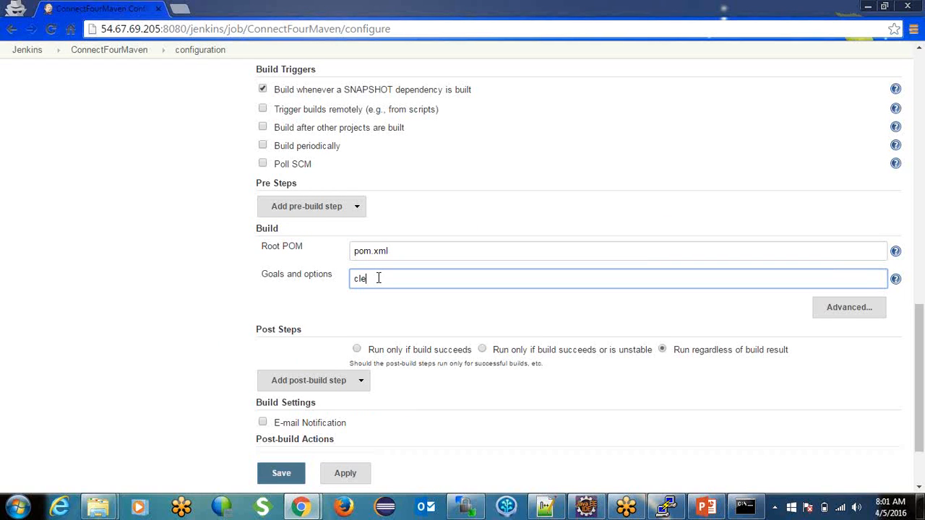
pyautogui.write('clean package')
pyautogui.moveTo(921, 342); pyautogui.dragTo(922, 374)
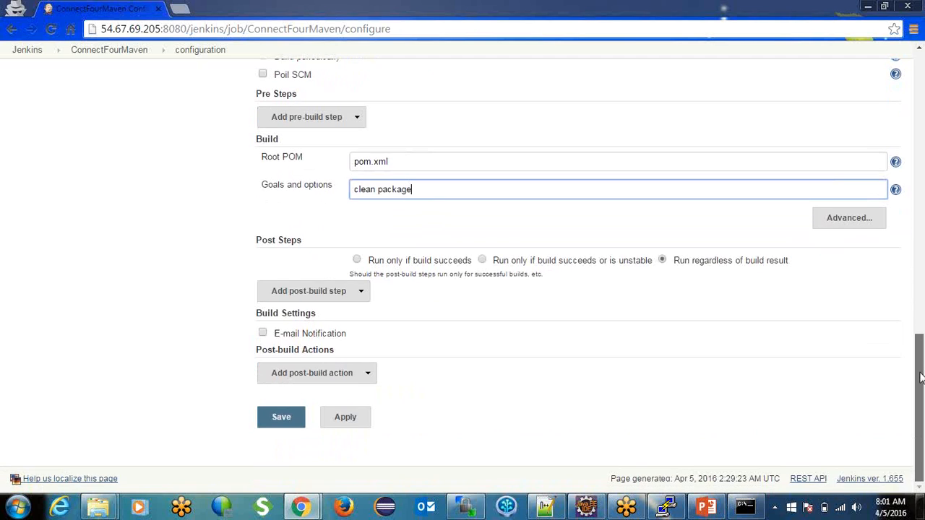
pyautogui.click(286, 419)
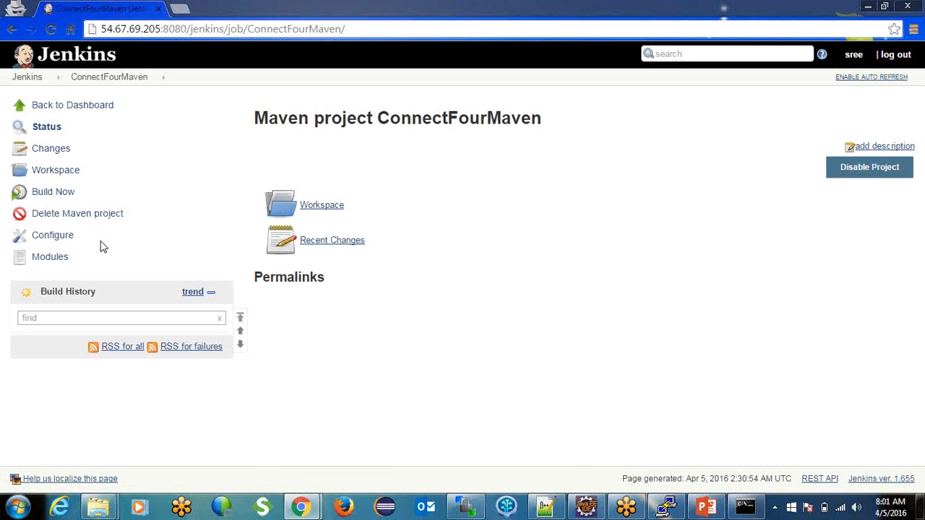
# Start a build of the ConnectFourMaven job
pyautogui.click(70, 198)
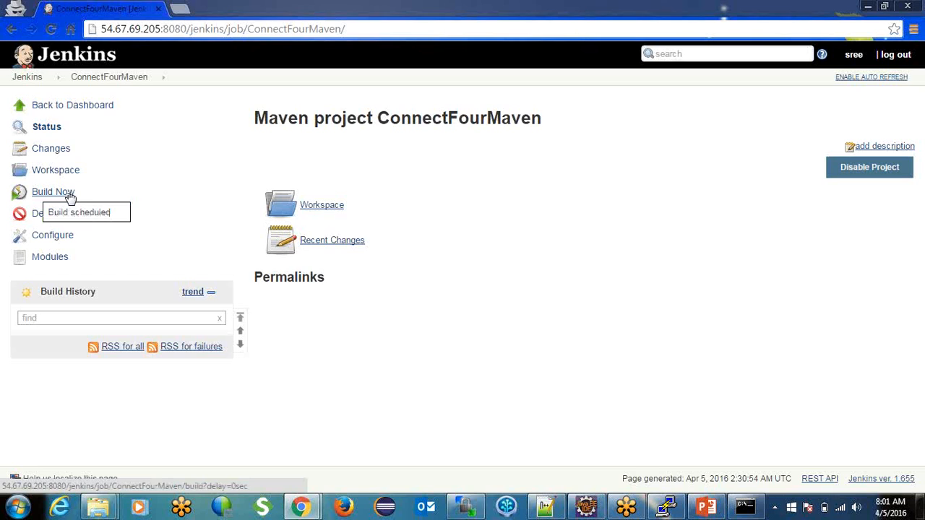
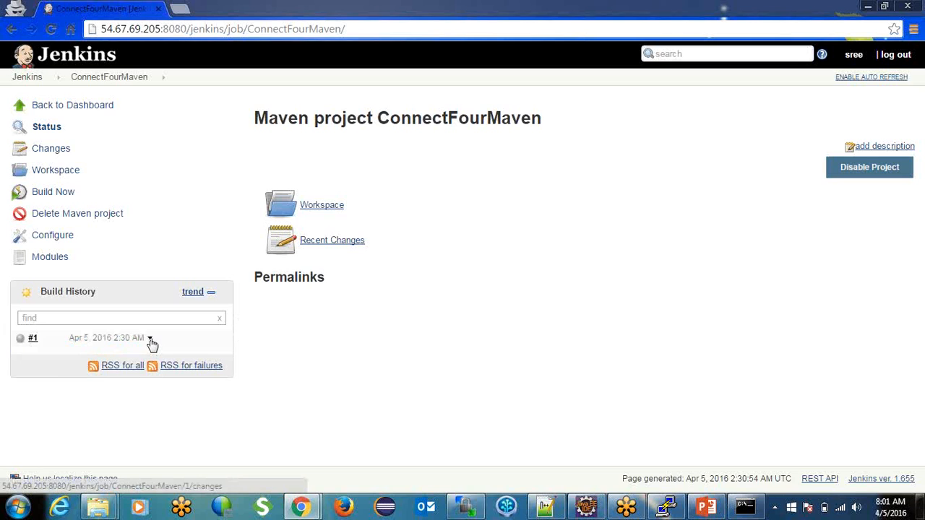
# Inspect build #1's details, including its Git revision and the ConnectFourMaven module build
pyautogui.click(121, 338)
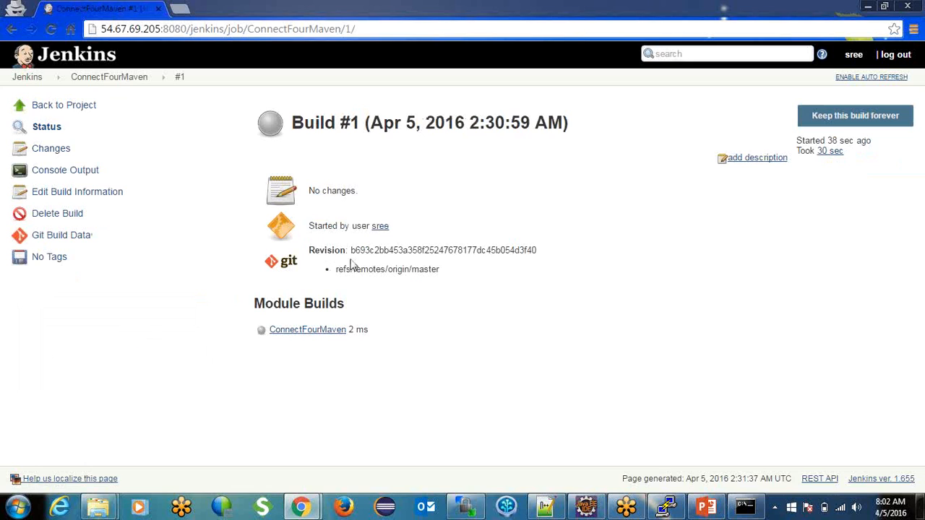
pyautogui.moveTo(337, 269); pyautogui.dragTo(382, 270)
pyautogui.click(383, 271)
pyautogui.click(311, 333)
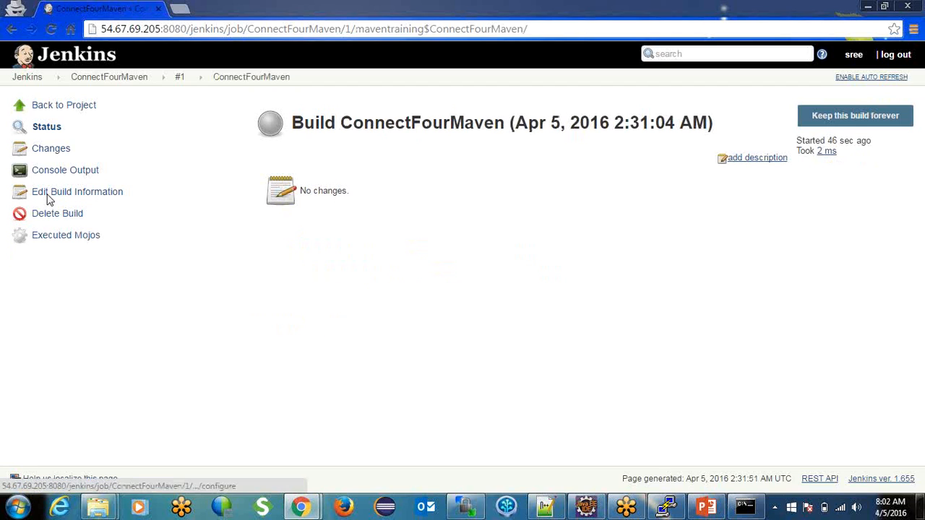
pyautogui.click(142, 78)
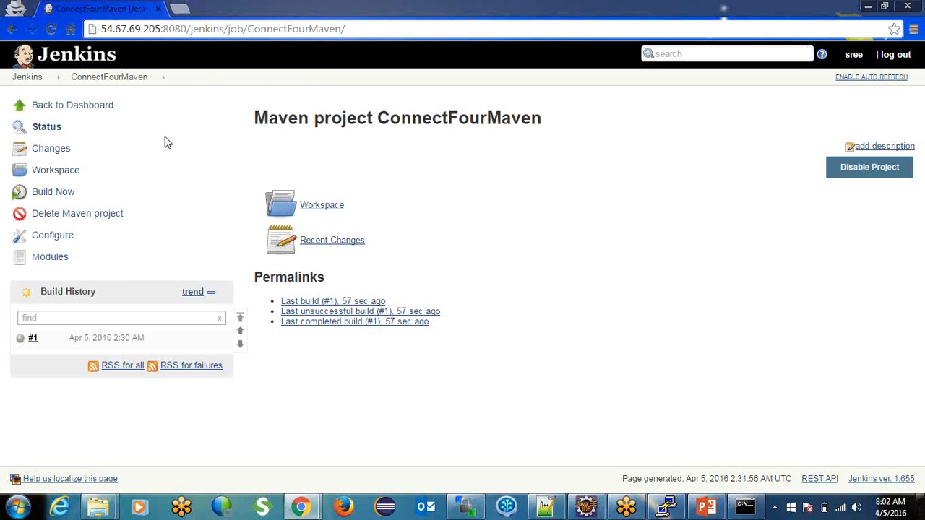
# Review the job's Build section settings in the ConnectFourMaven configuration
pyautogui.click(49, 239)
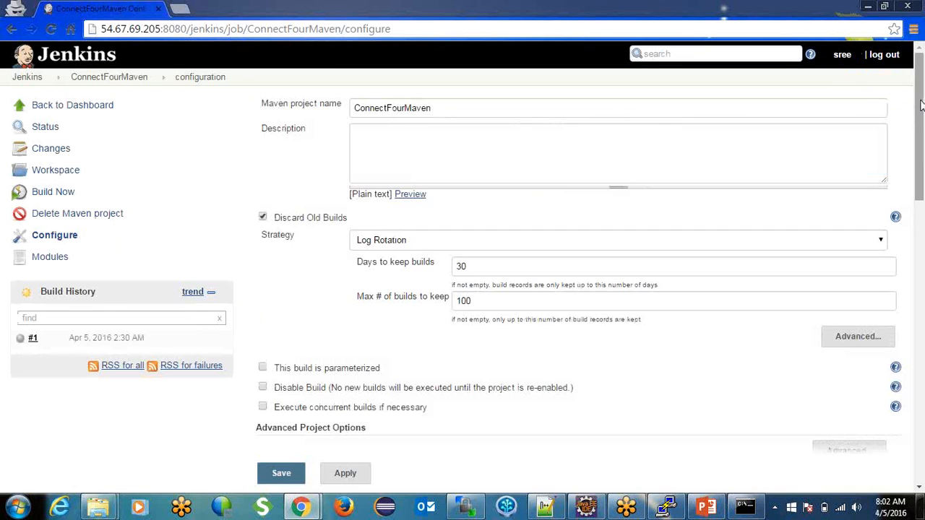
pyautogui.moveTo(920, 104); pyautogui.dragTo(881, 396)
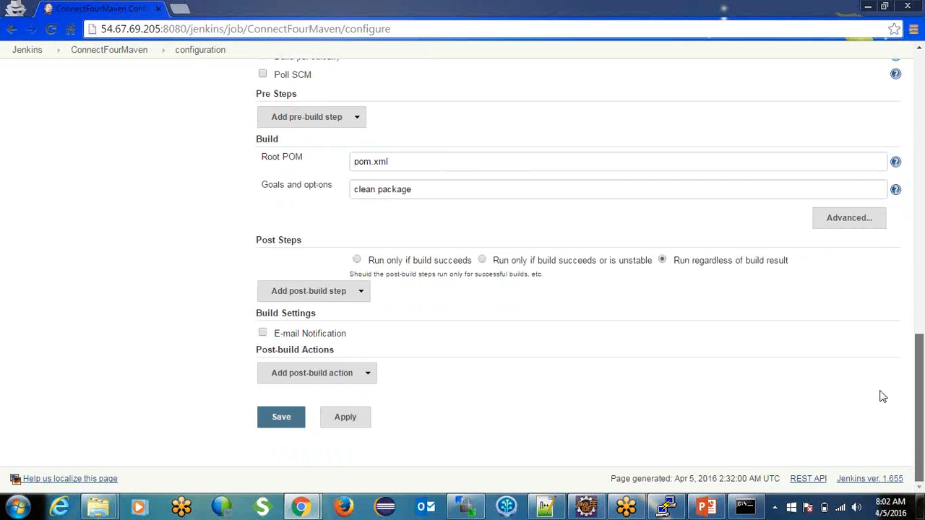
pyautogui.moveTo(881, 396); pyautogui.dragTo(881, 396)
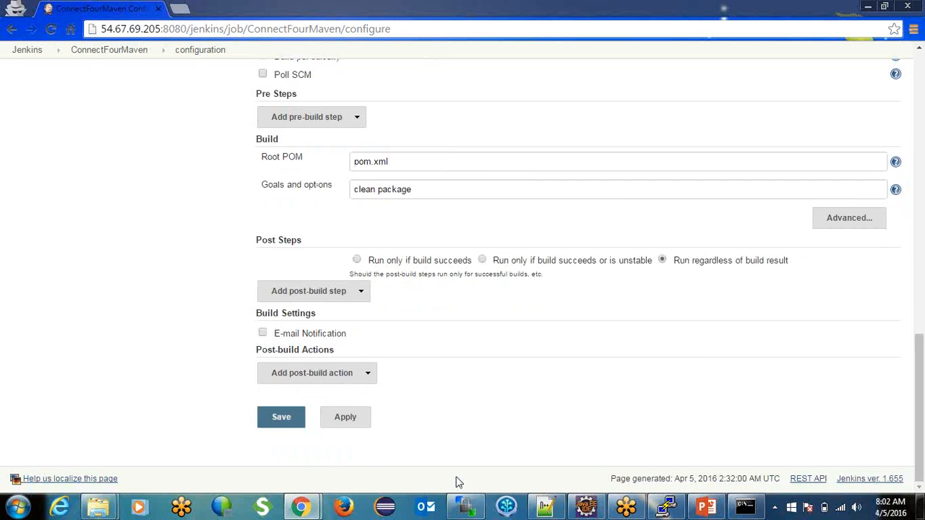
# Browse the server's Jenkins workspace ConnectFourMaven folder and open the hs_err_pid4135.log error file
pyautogui.click(466, 508)
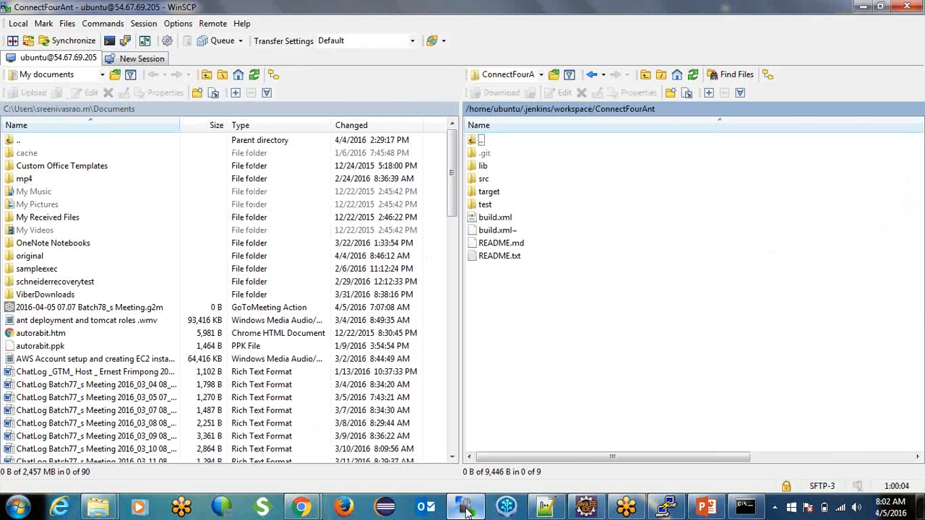
pyautogui.click(576, 109)
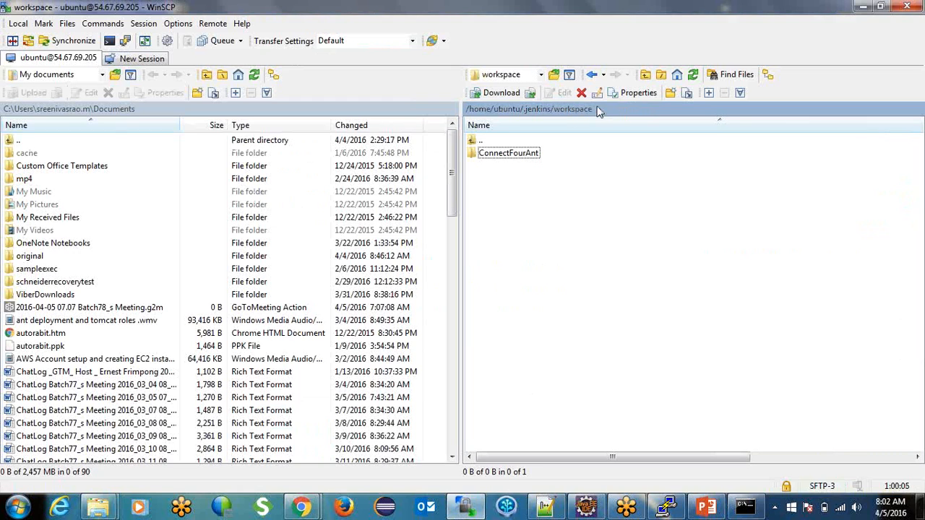
pyautogui.click(692, 75)
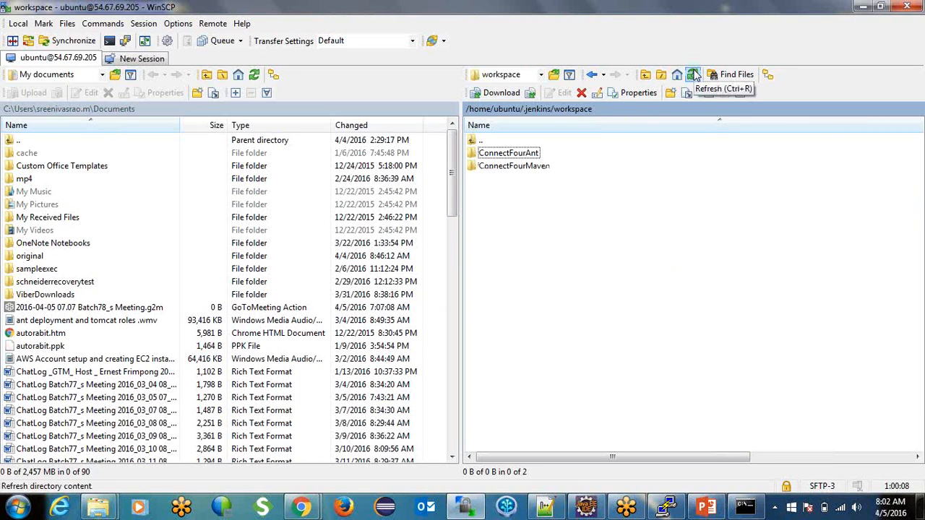
pyautogui.doubleClick(510, 166)
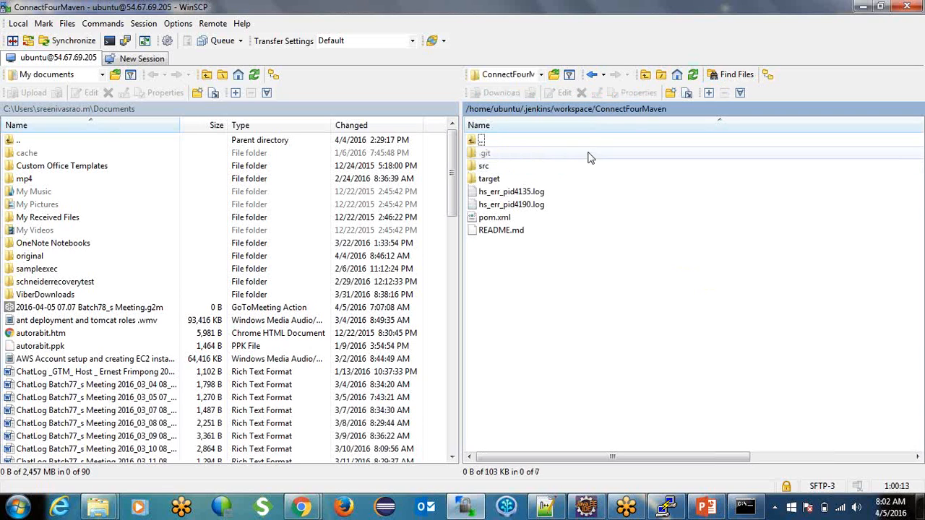
pyautogui.click(692, 75)
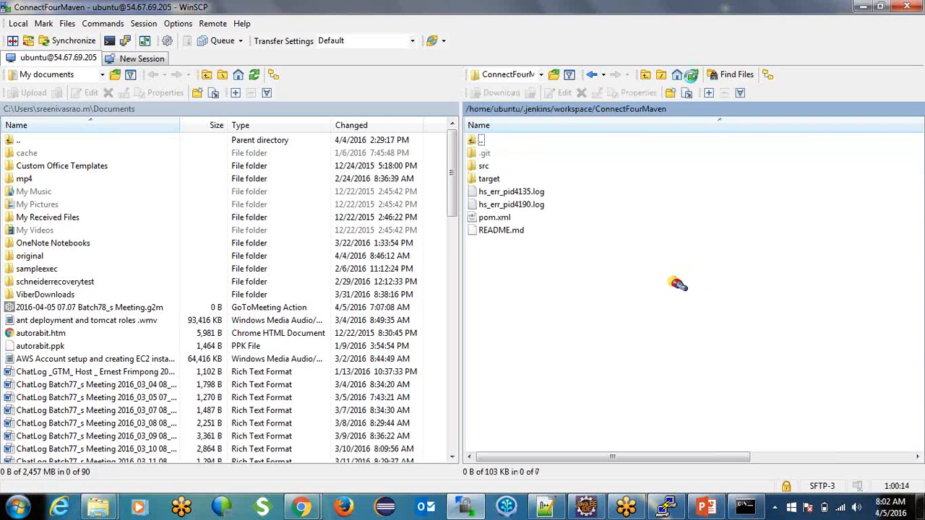
pyautogui.rightClick(507, 193)
pyautogui.click(531, 212)
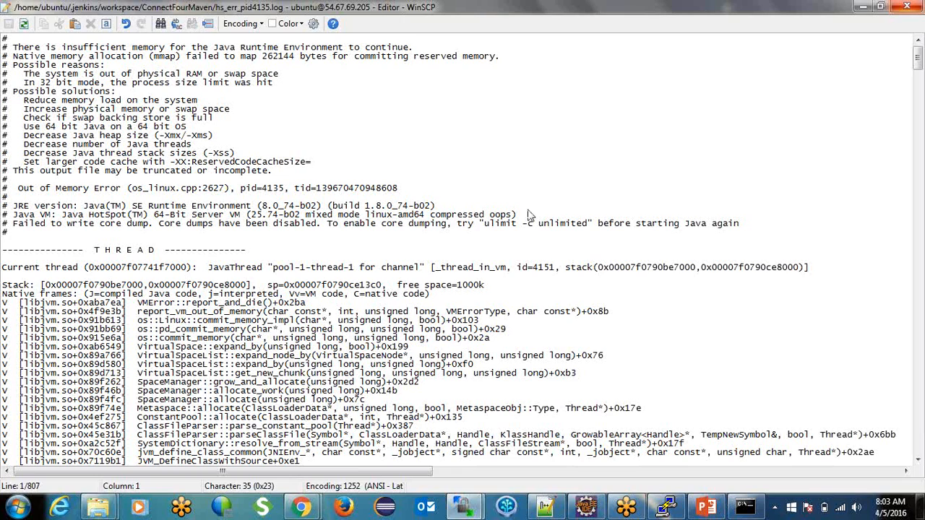
pyautogui.click(907, 7)
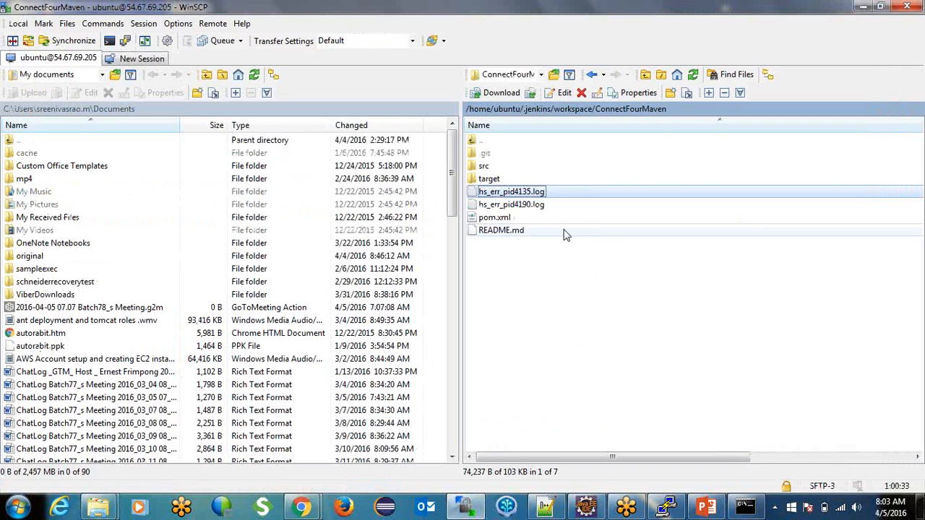
pyautogui.click(861, 8)
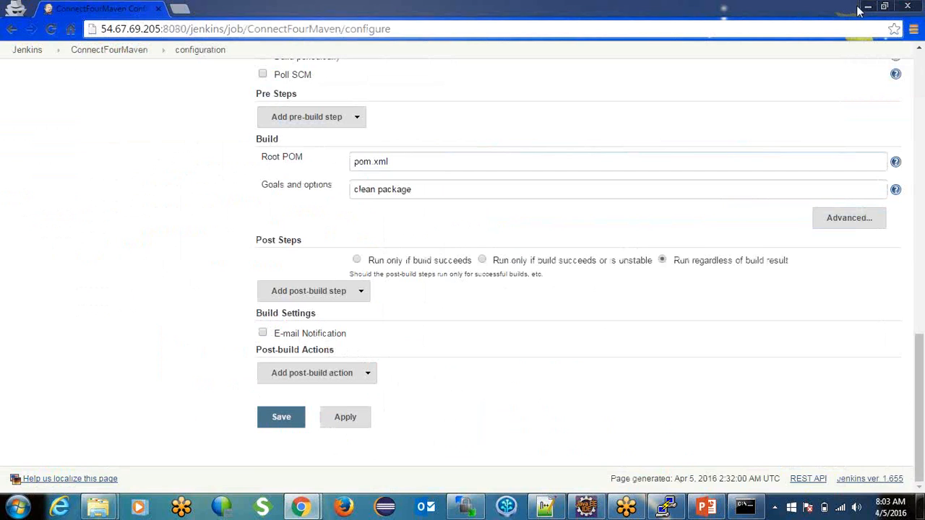
# Return to the ConnectFourMaven project page and start a new build
pyautogui.click(302, 508)
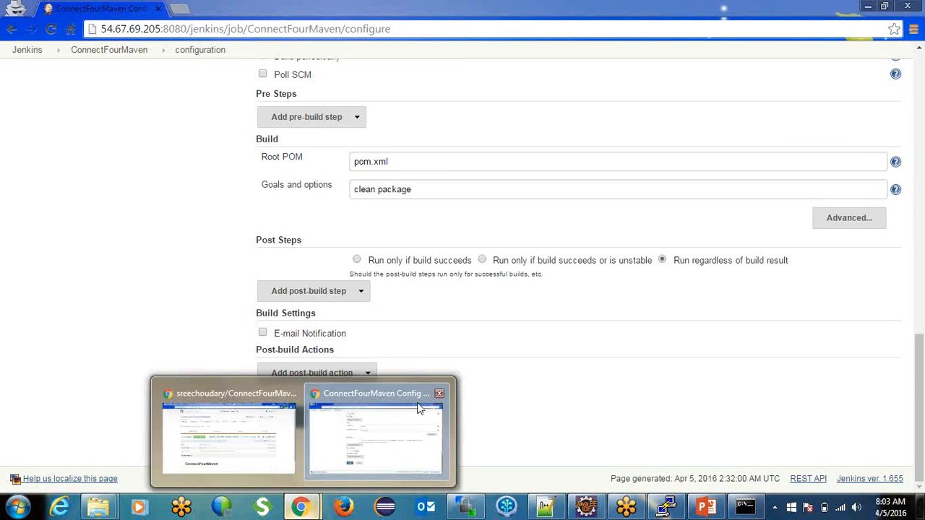
pyautogui.click(378, 421)
pyautogui.scroll(15, 921, 157)
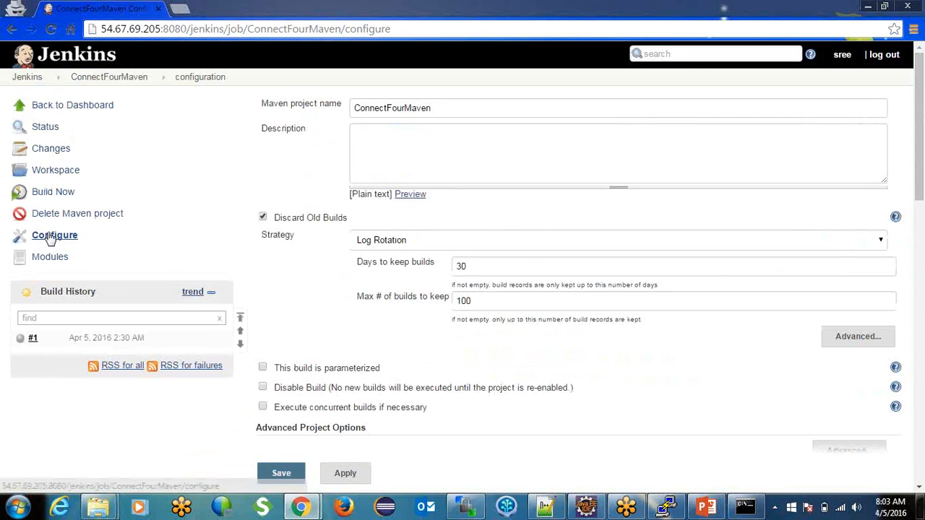
pyautogui.click(151, 82)
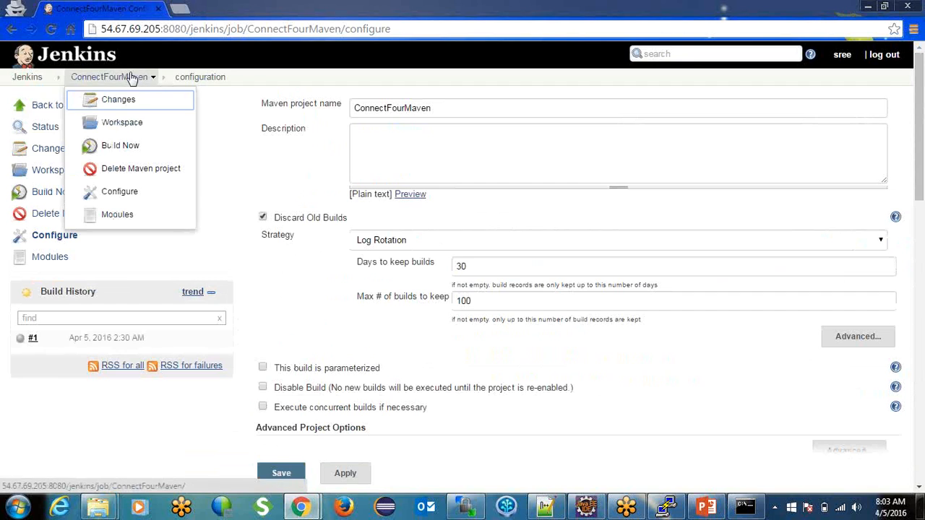
pyautogui.click(130, 78)
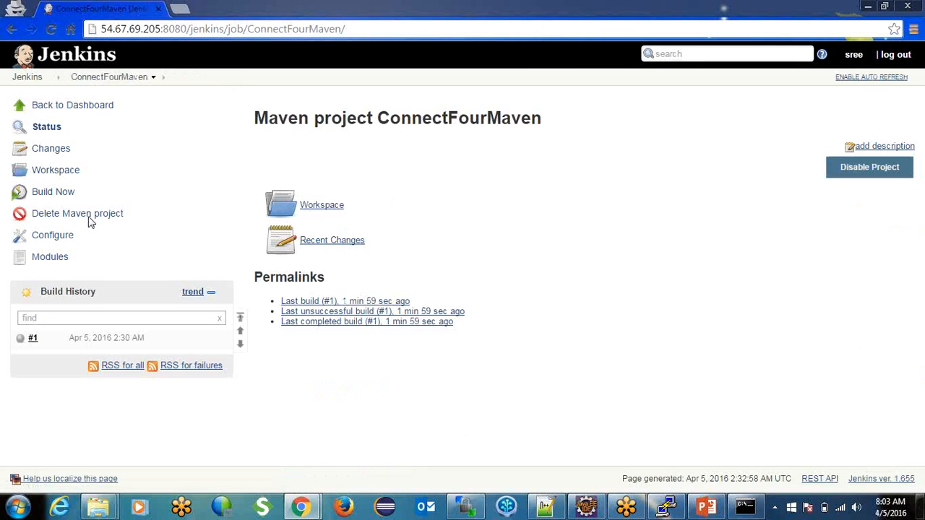
pyautogui.click(57, 198)
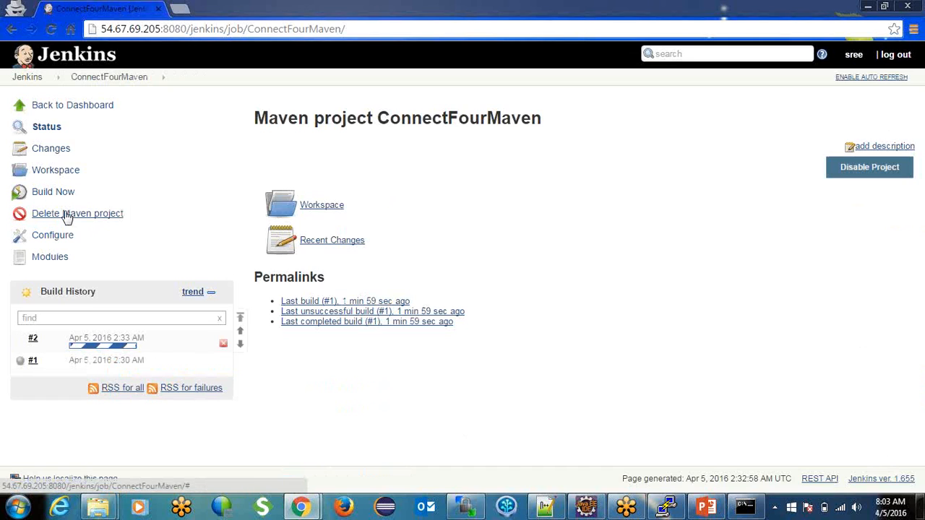
# Open the console output of build #2
pyautogui.moveTo(152, 344)
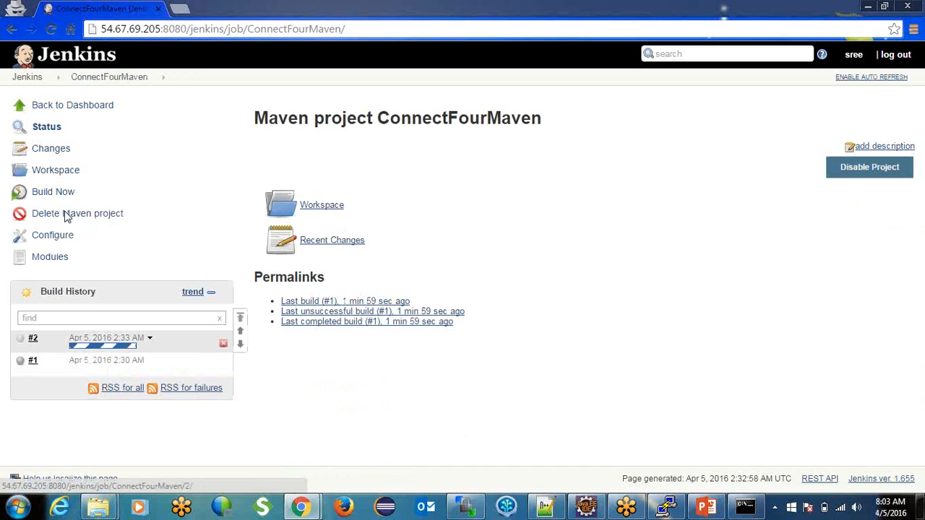
pyautogui.click(150, 342)
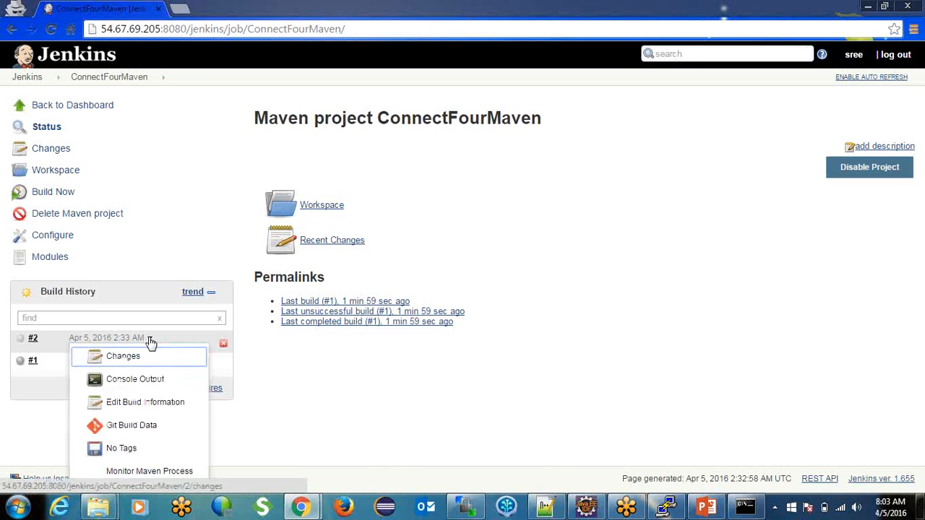
pyautogui.click(142, 378)
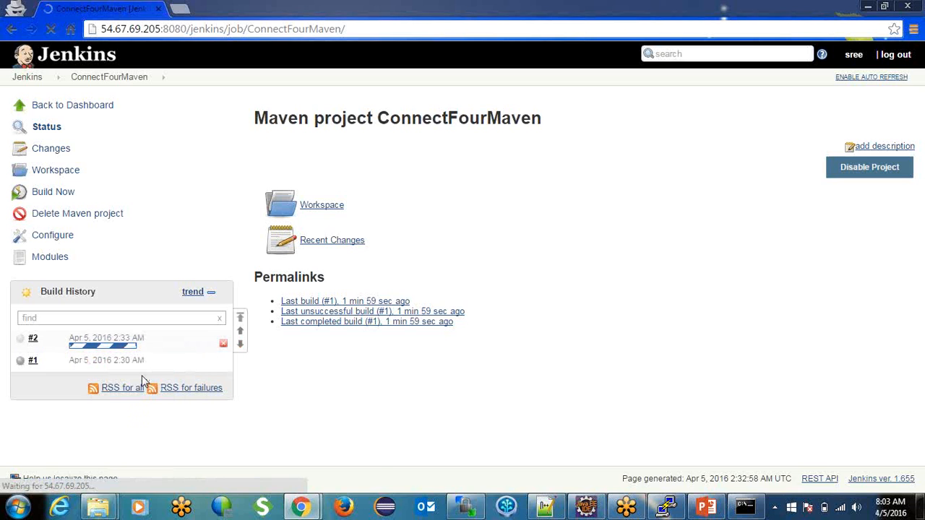
pyautogui.click(461, 506)
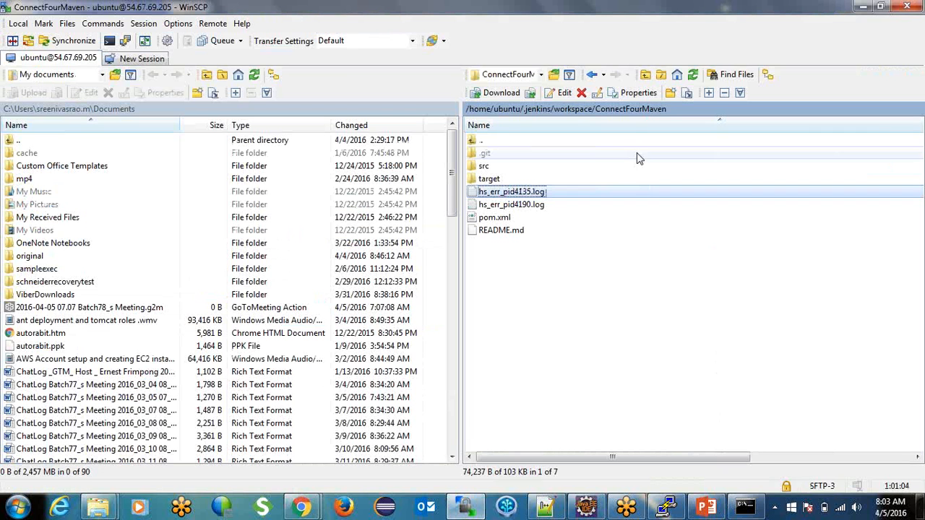
pyautogui.doubleClick(589, 109)
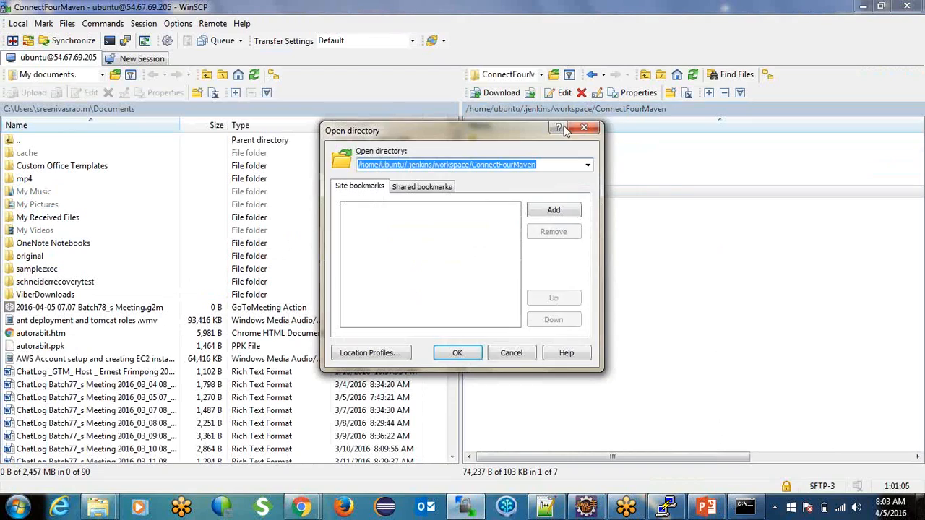
pyautogui.click(589, 125)
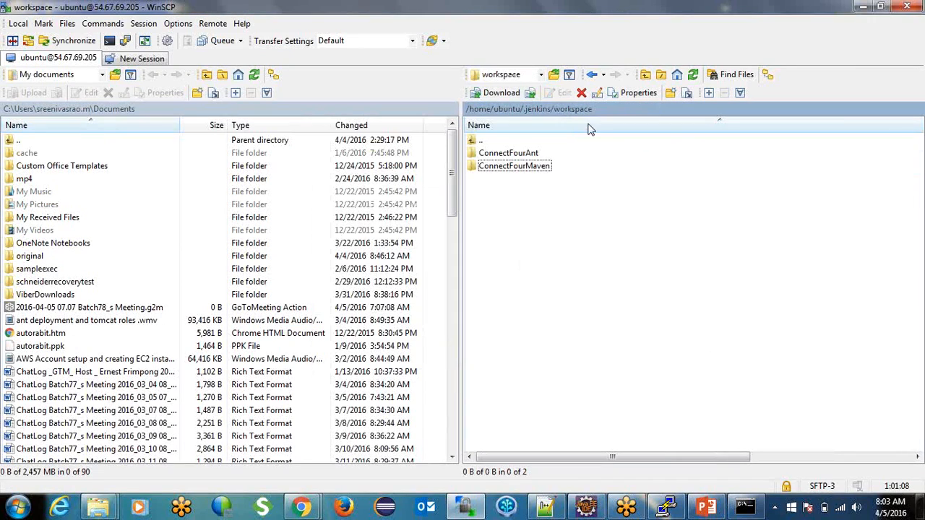
pyautogui.click(862, 7)
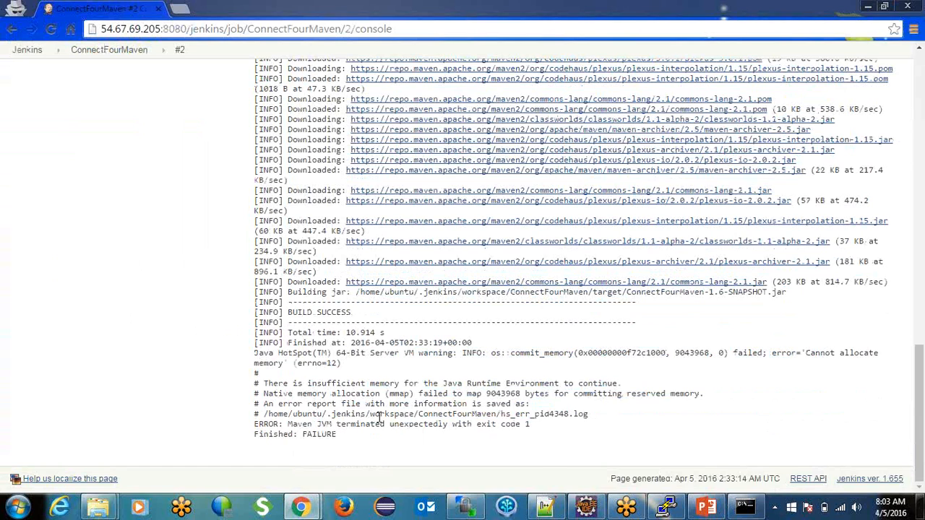
# Review build #2's console output, highlighting the Maven JVM termination error, then go back to the project page
pyautogui.moveTo(289, 424); pyautogui.dragTo(396, 425)
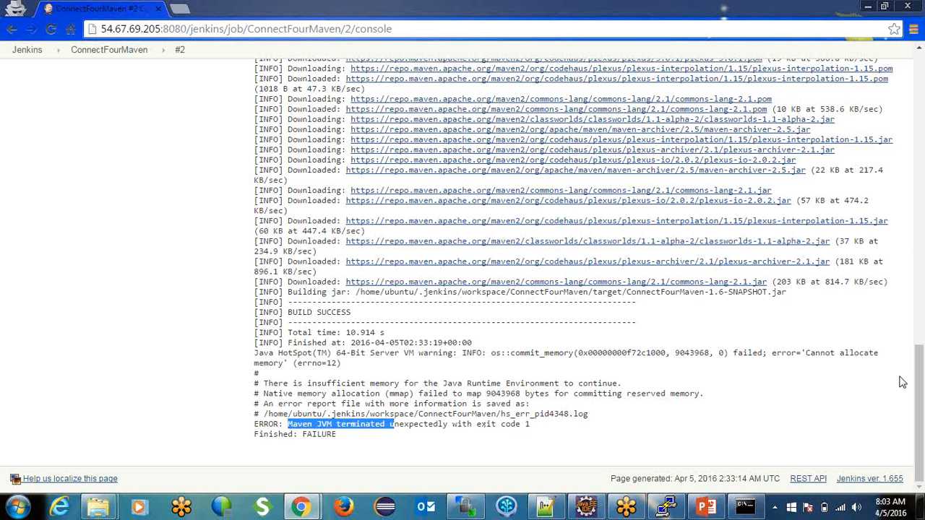
pyautogui.moveTo(921, 383); pyautogui.dragTo(922, 367)
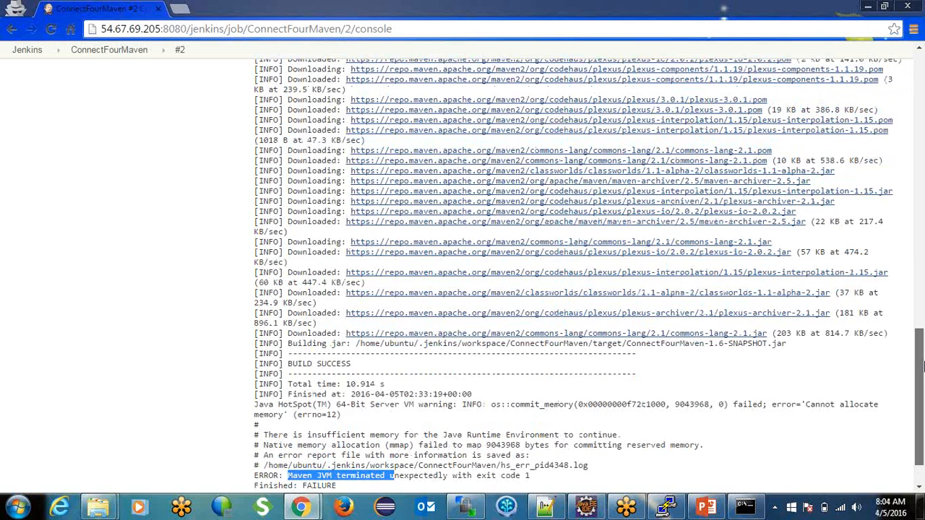
pyautogui.moveTo(924, 367); pyautogui.dragTo(922, 384)
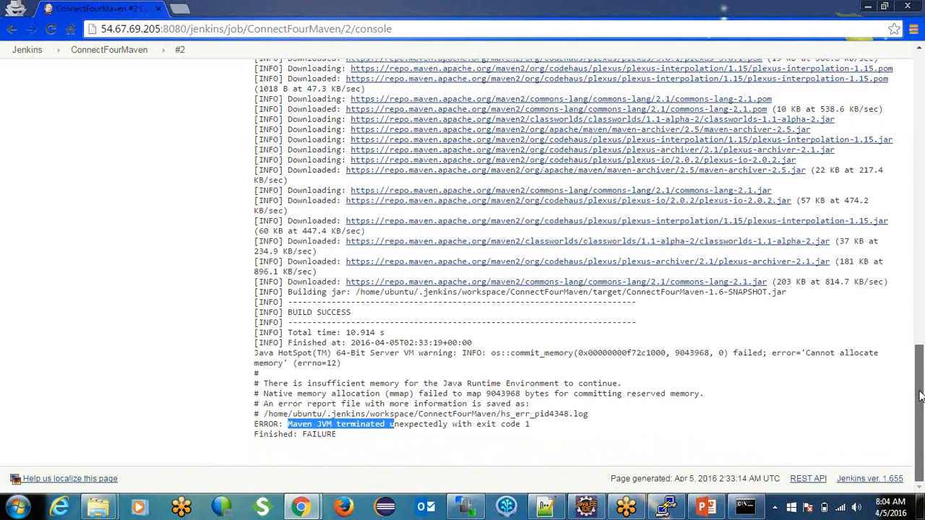
pyautogui.moveTo(920, 390); pyautogui.dragTo(916, 351)
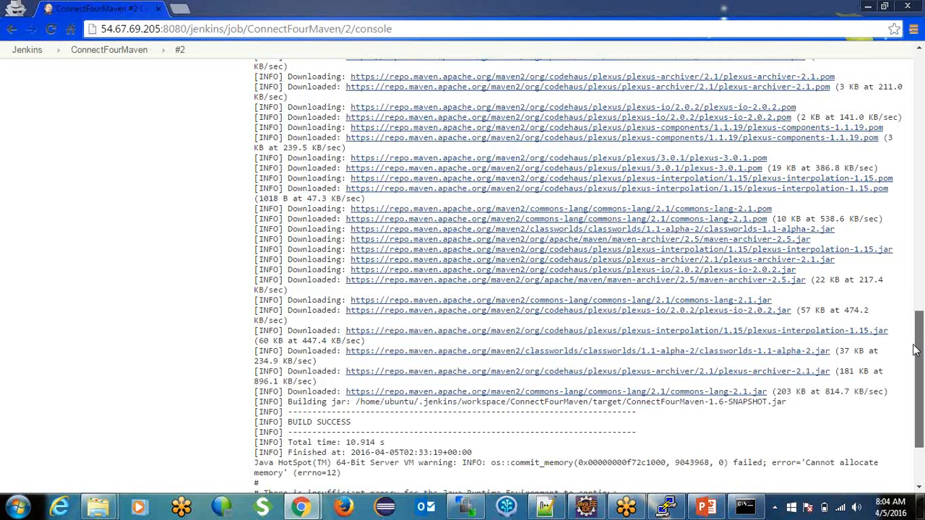
pyautogui.moveTo(916, 351); pyautogui.dragTo(916, 69)
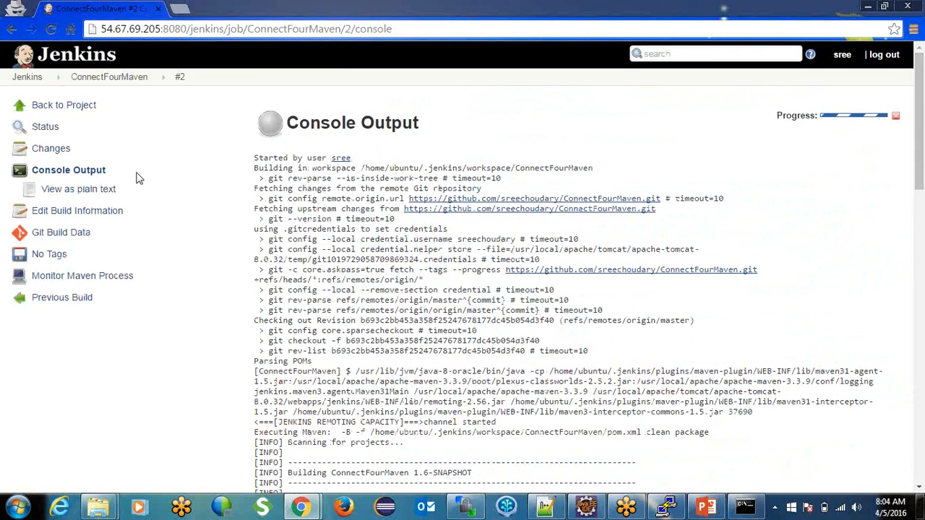
pyautogui.click(130, 77)
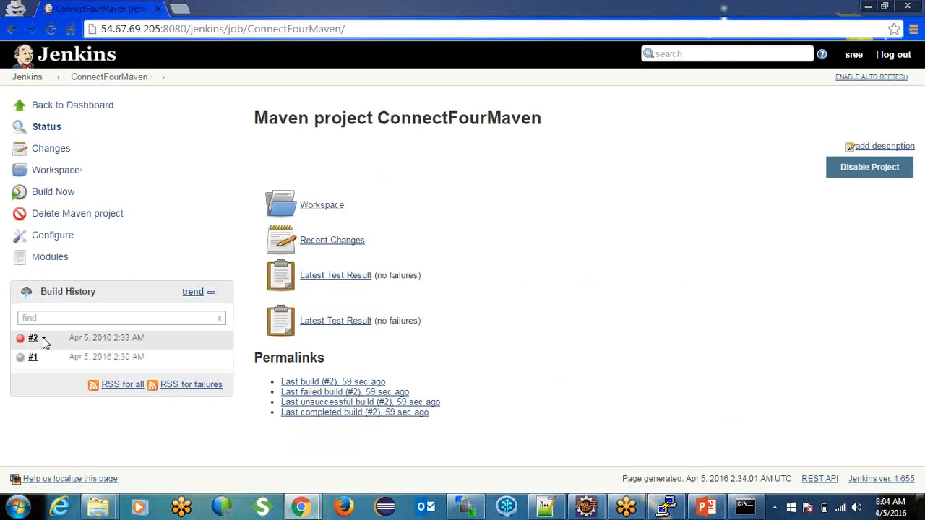
# Clear the server terminal and run ./shutdown.sh to stop Tomcat
pyautogui.click(676, 511)
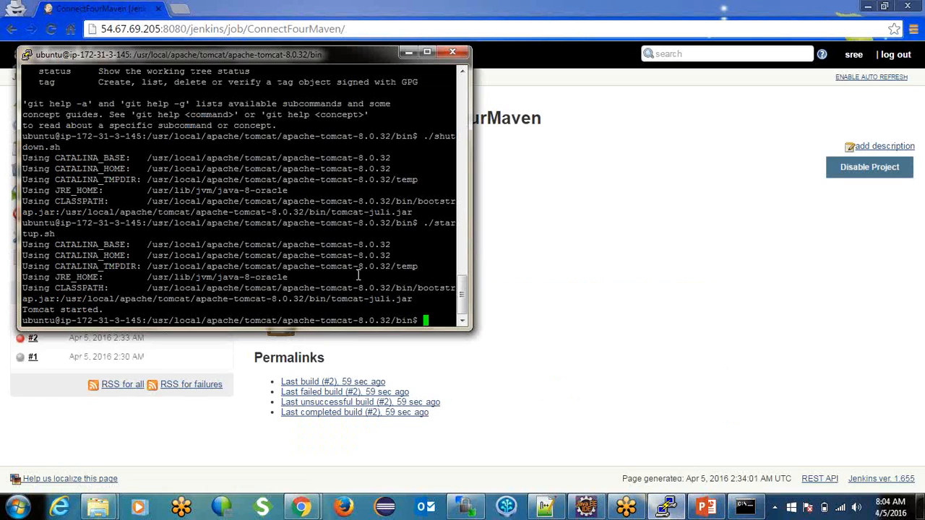
pyautogui.write('clear')
pyautogui.press('Return')
pyautogui.write('clear')
pyautogui.press('Return')
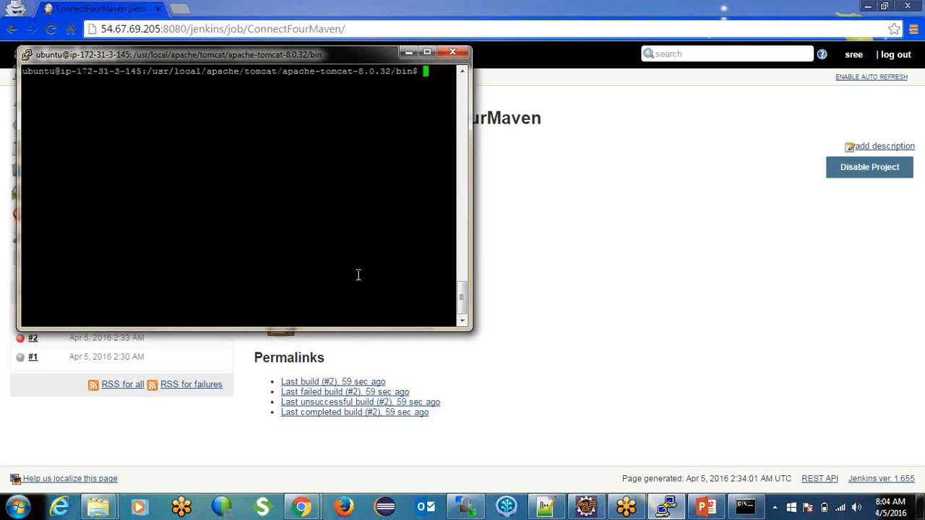
pyautogui.write('./sh')
pyautogui.press('Tab')
pyautogui.press('Return')
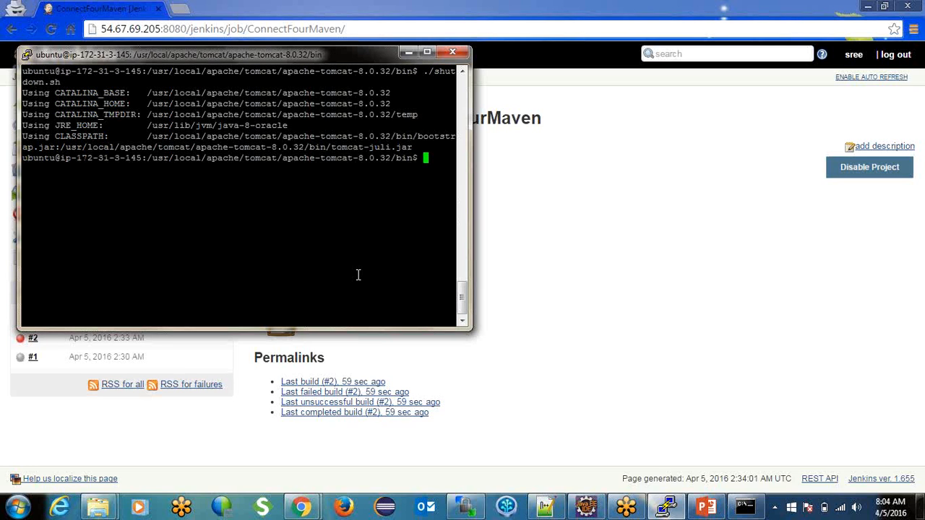
# Kill all Java processes on the server with killall java
pyautogui.write('killall java')
pyautogui.press('Return')
# Clear the terminal and run ./startup.sh to start Tomcat again
pyautogui.write('clear')
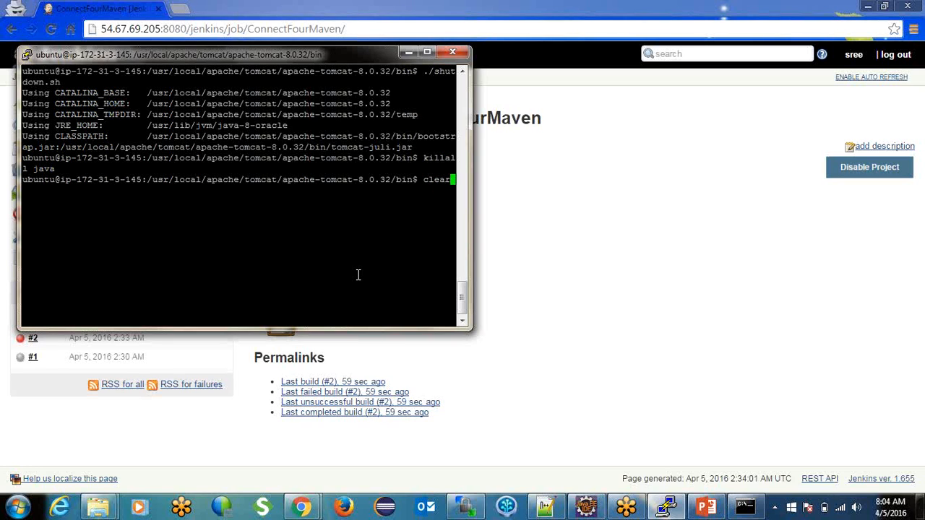
pyautogui.press('Return')
pyautogui.write('./startup.sh')
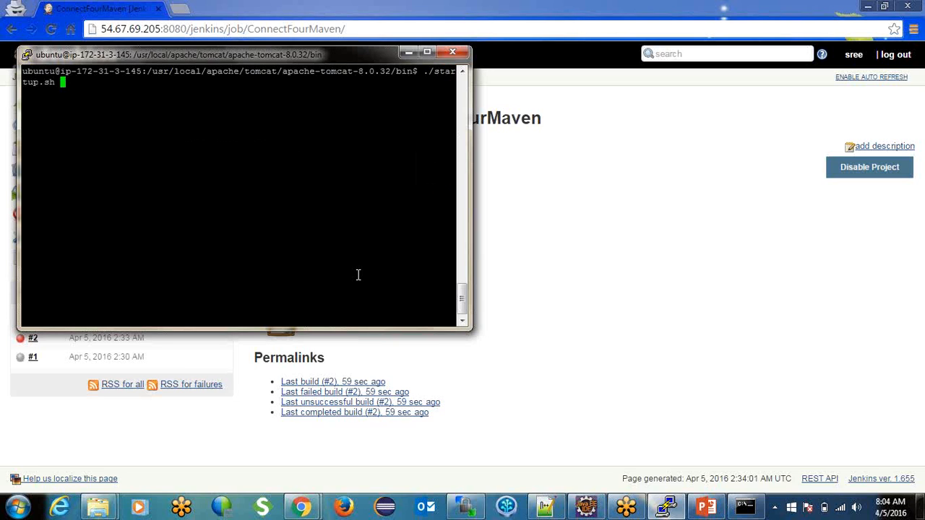
pyautogui.press('Return')
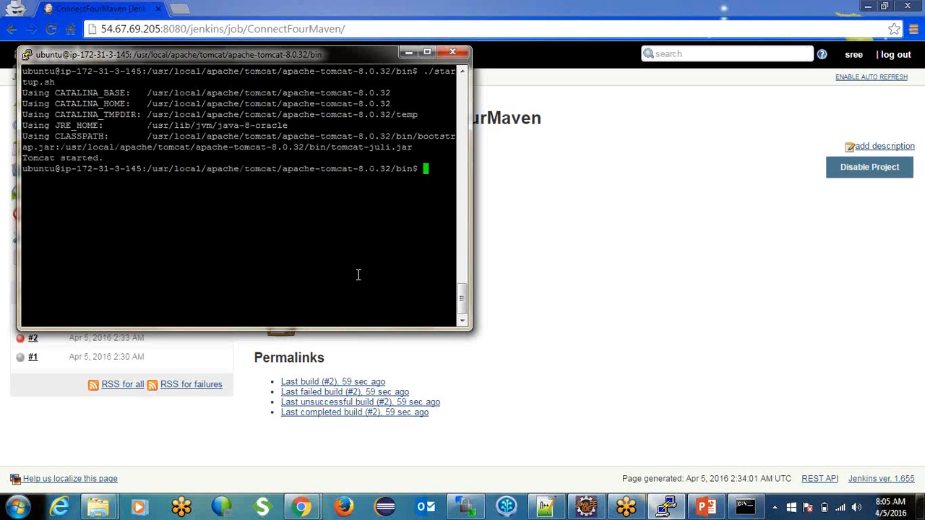
# Back on the ConnectFourMaven project page, start a new build and open build #3's console output
pyautogui.click(410, 52)
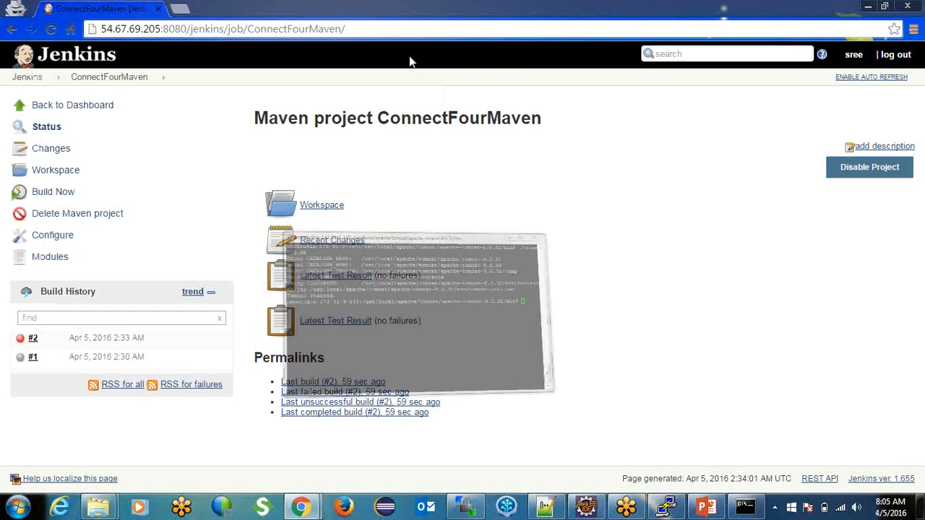
pyautogui.click(116, 78)
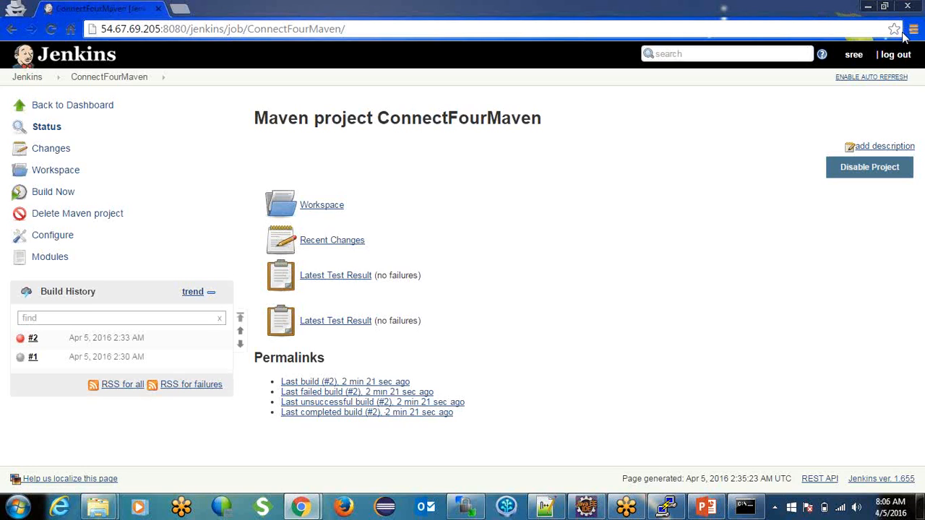
pyautogui.click(53, 191)
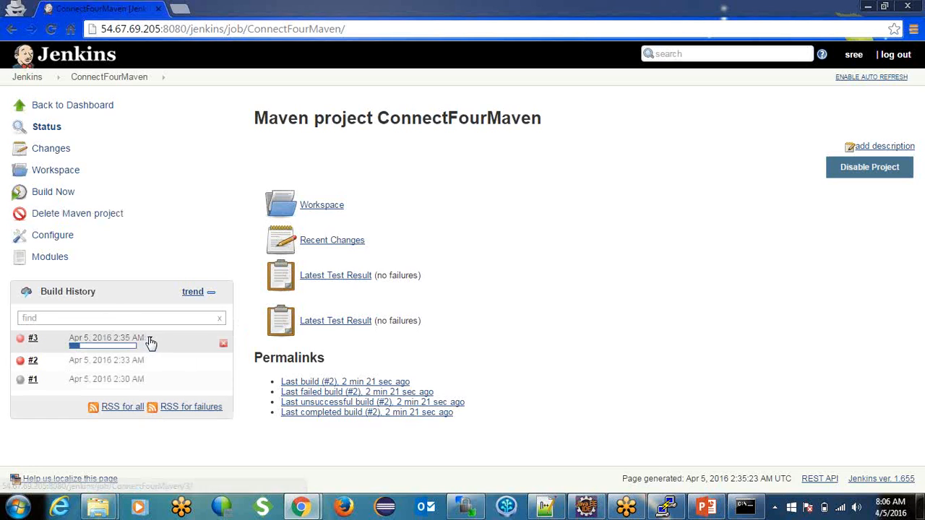
pyautogui.moveTo(161, 356)
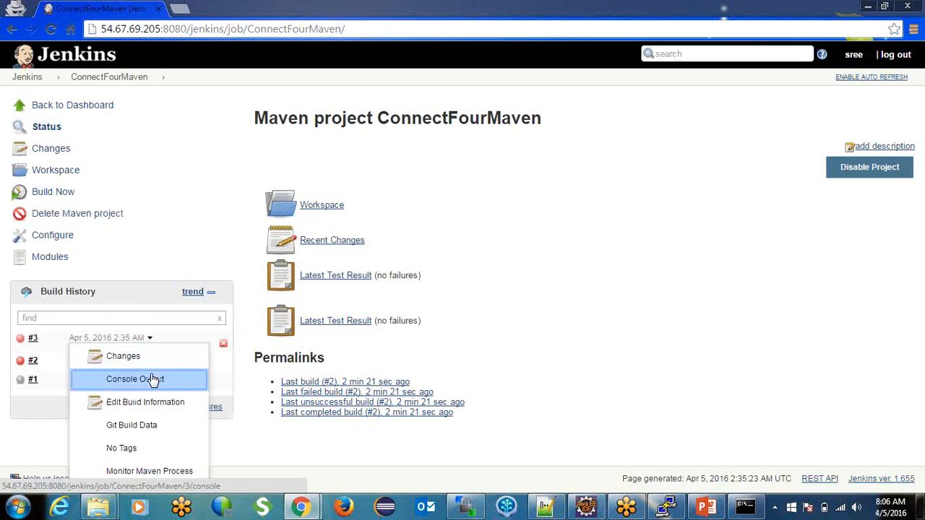
pyautogui.click(153, 381)
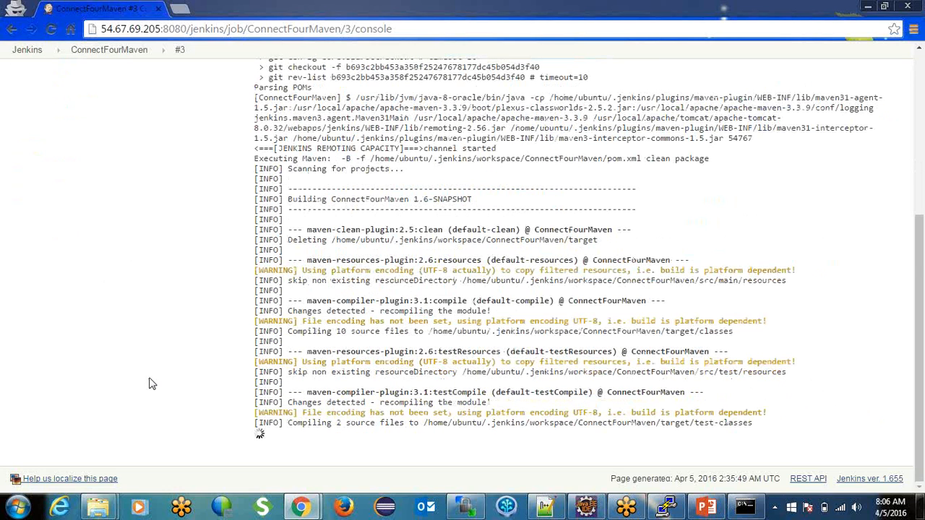
# Review build #3's console output through to its final result
pyautogui.click(466, 508)
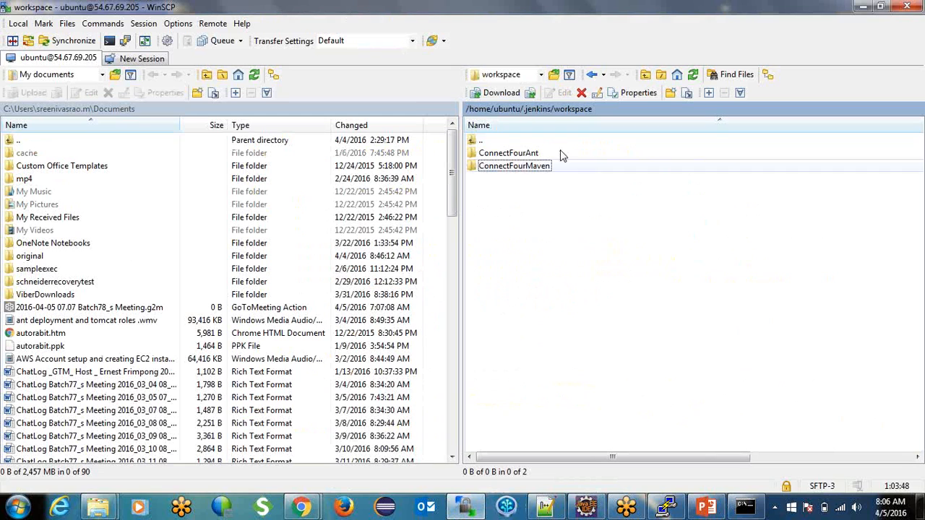
pyautogui.click(863, 6)
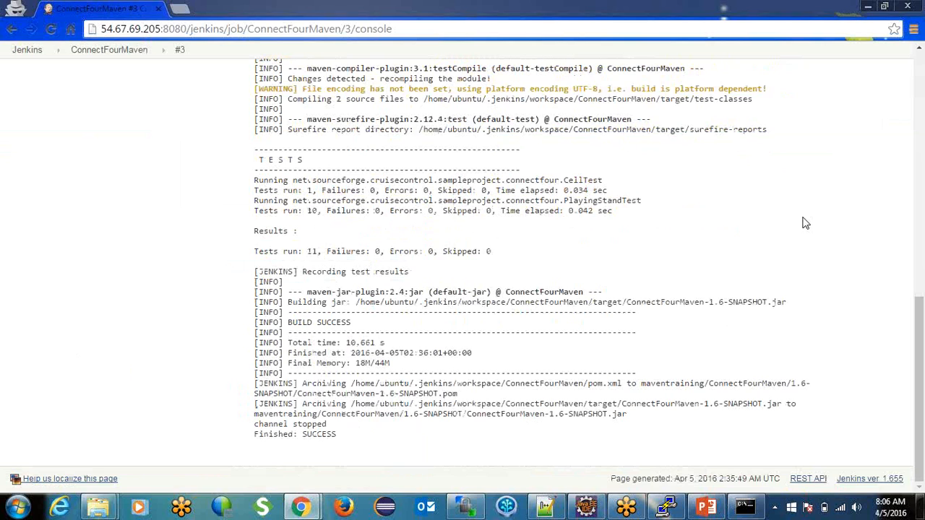
pyautogui.moveTo(920, 355); pyautogui.dragTo(920, 109)
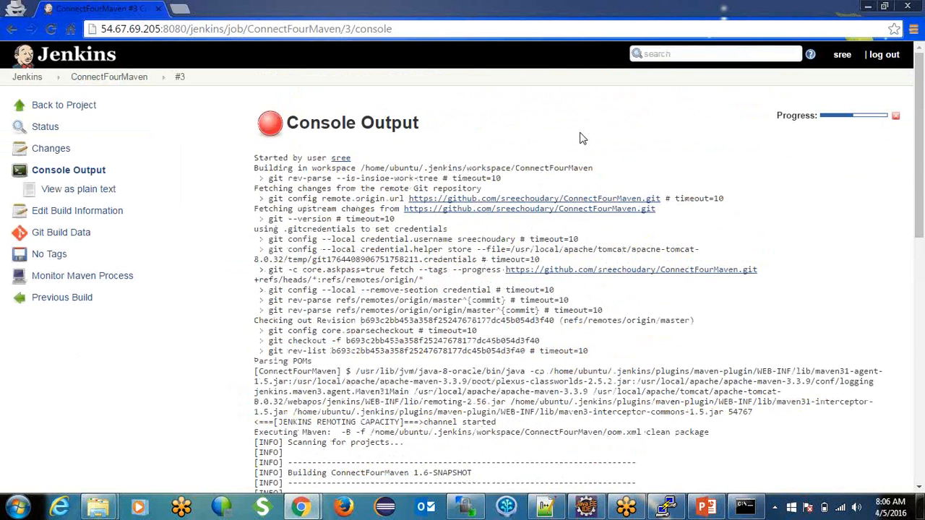
# Open the project page, check its Recent Changes page, and return to the project
pyautogui.click(129, 78)
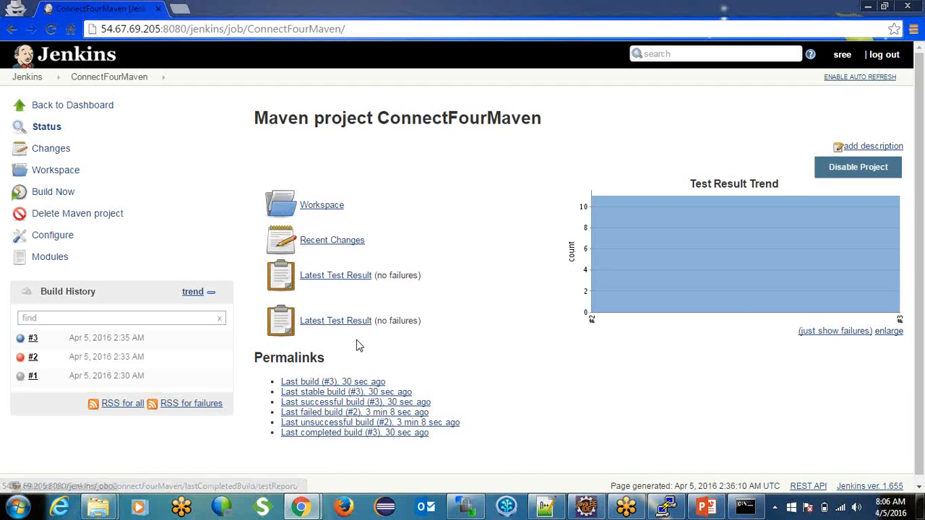
pyautogui.click(334, 245)
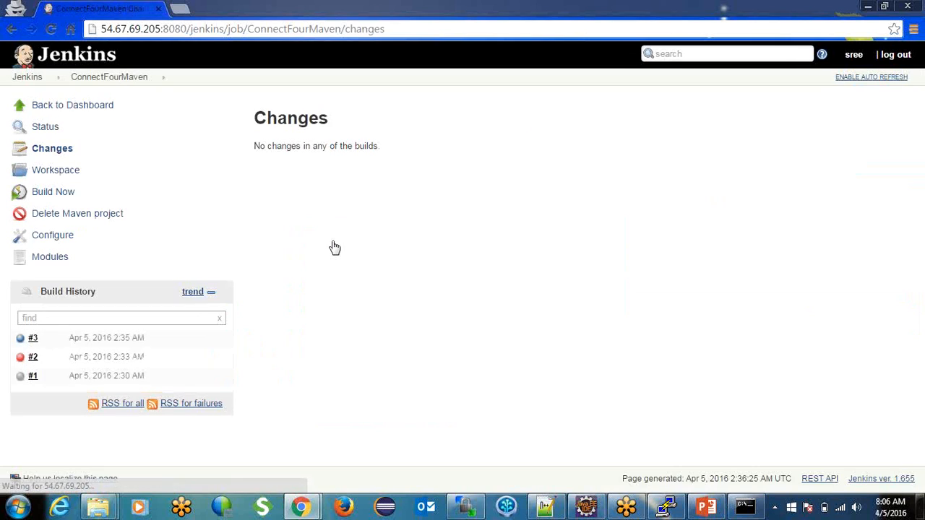
pyautogui.click(134, 79)
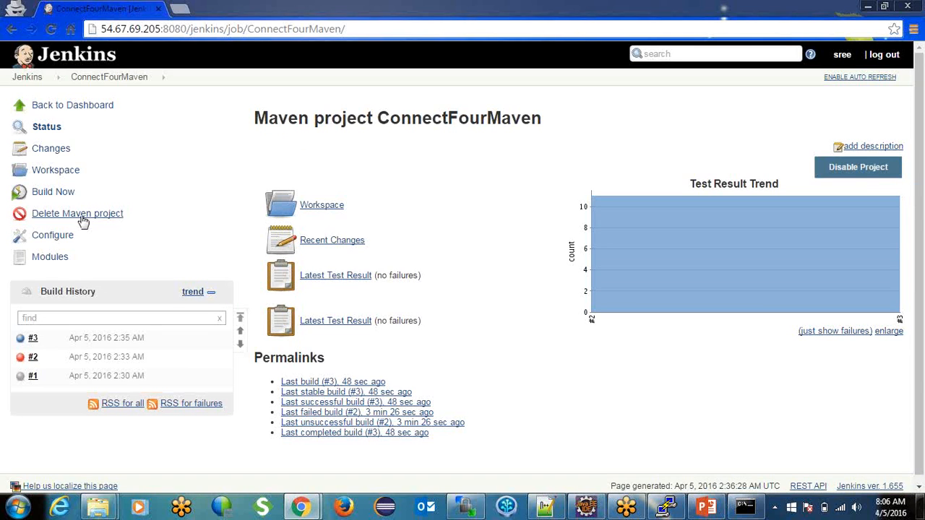
# Open the project configuration and add an Archive the artifacts post-build action
pyautogui.click(57, 239)
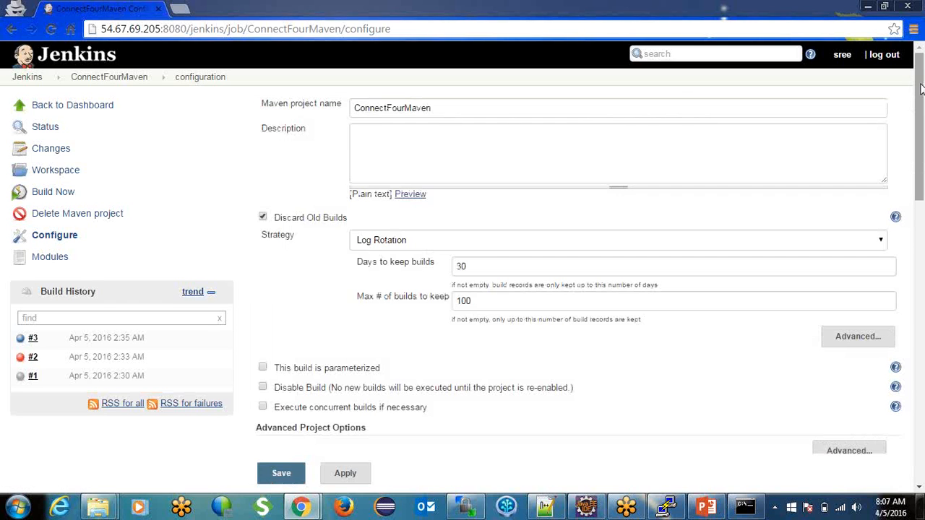
pyautogui.moveTo(921, 88); pyautogui.dragTo(892, 406)
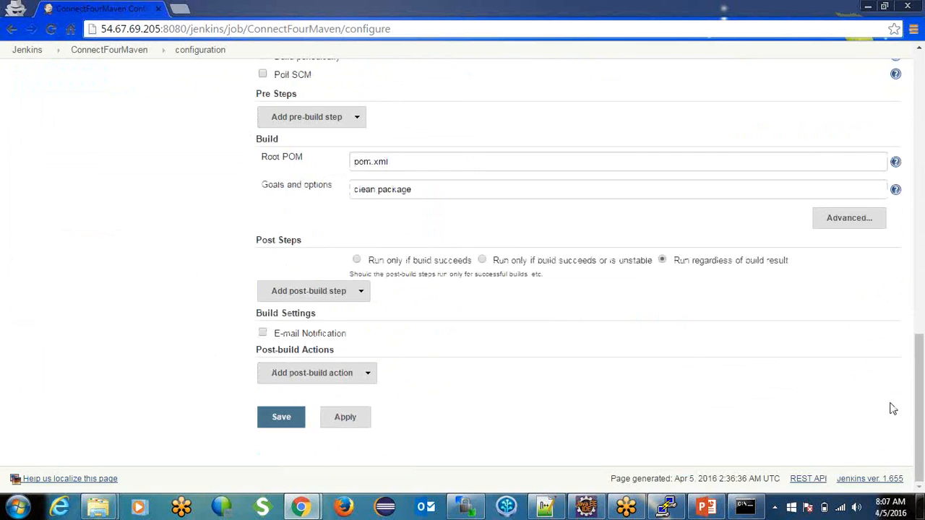
pyautogui.click(352, 379)
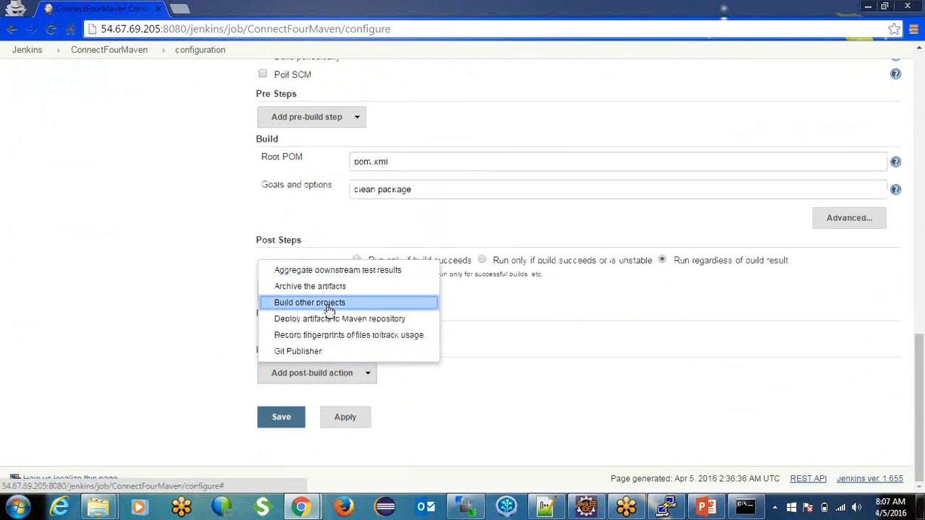
pyautogui.click(354, 288)
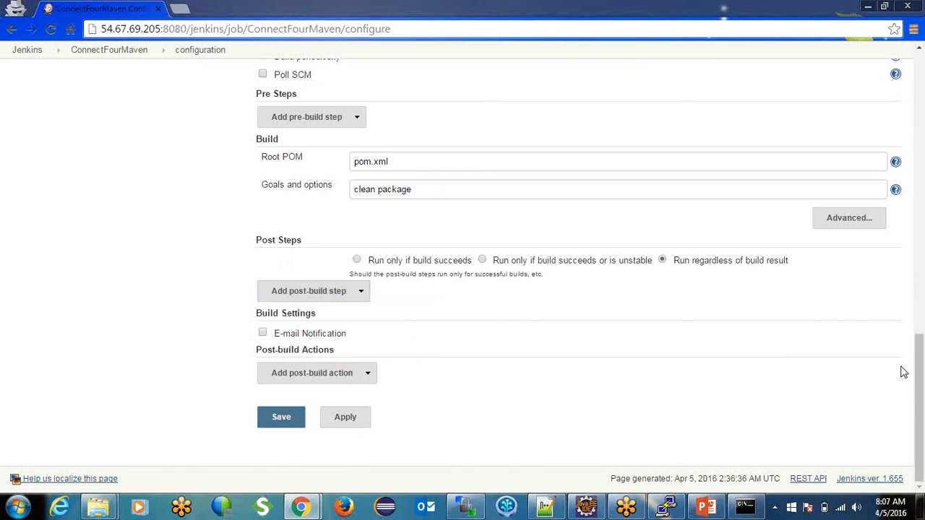
# Browse the workspace's ConnectFourMaven target folder in WinSCP and copy the ConnectFourMaven-1.6-SNAPSHOT.jar file name
pyautogui.moveTo(922, 359); pyautogui.dragTo(923, 392)
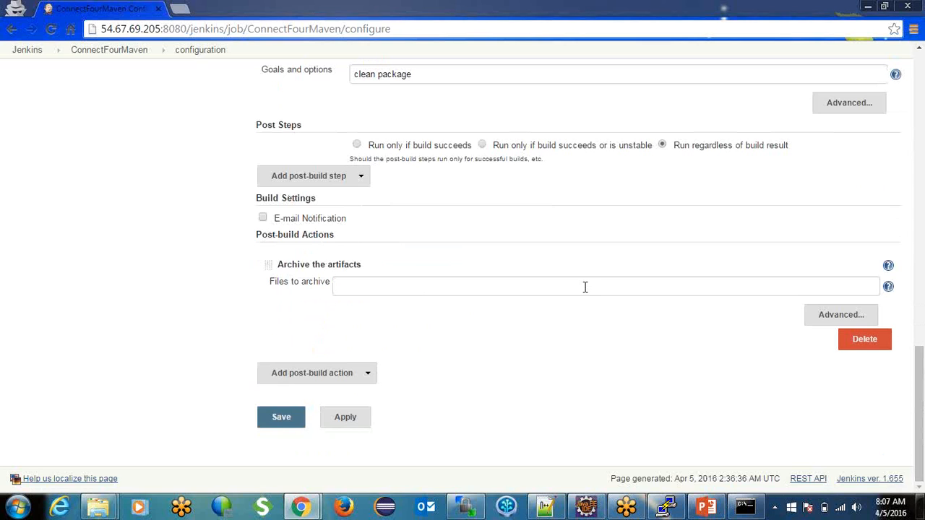
pyautogui.click(466, 507)
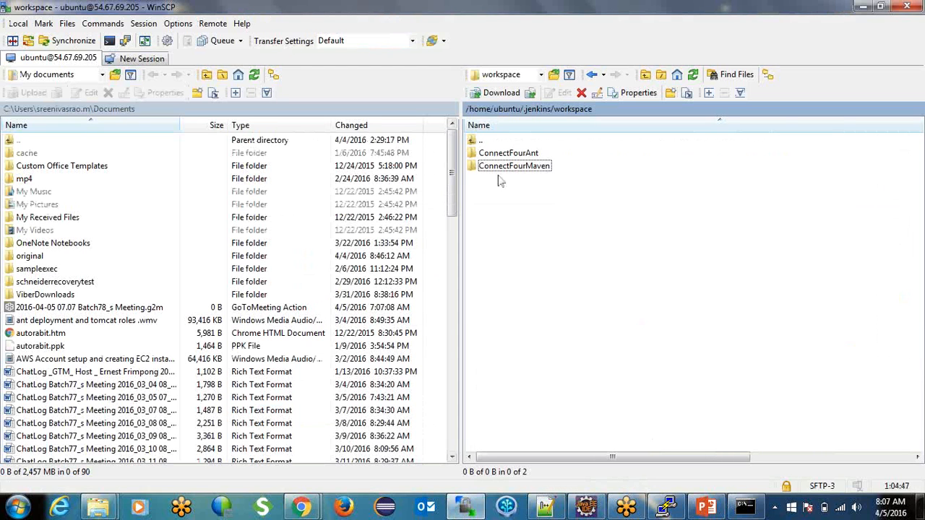
pyautogui.doubleClick(532, 165)
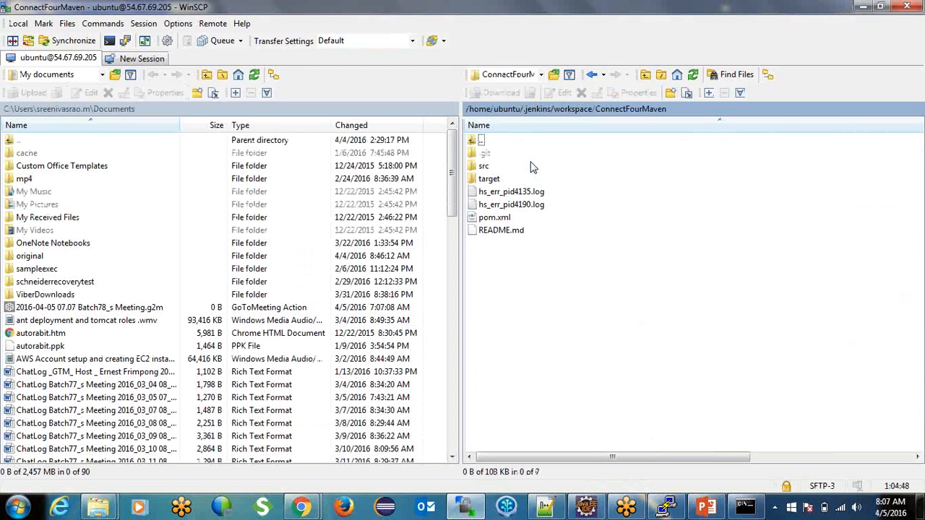
pyautogui.doubleClick(491, 179)
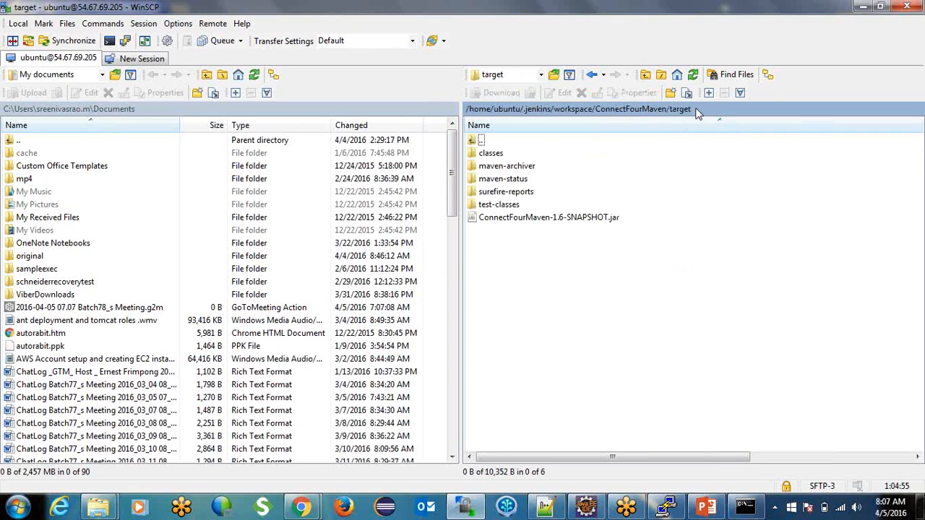
pyautogui.click(594, 223)
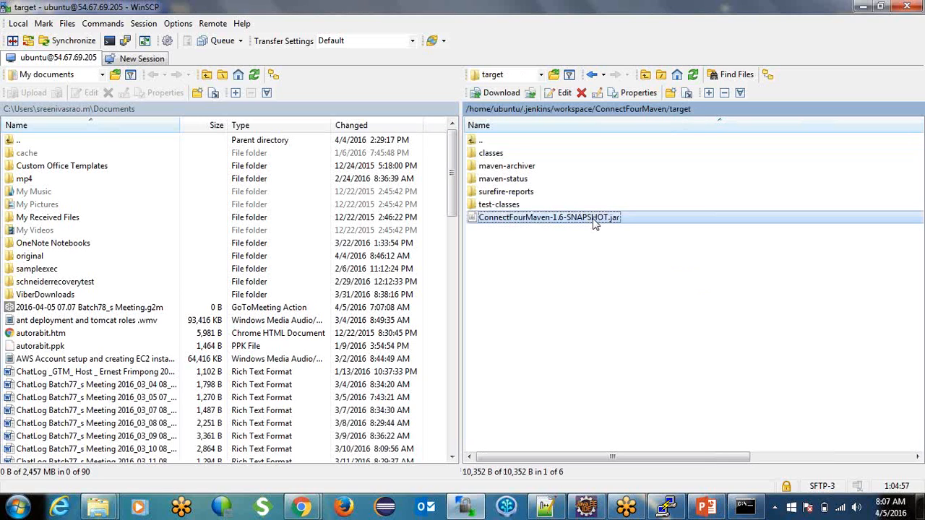
pyautogui.click(594, 223)
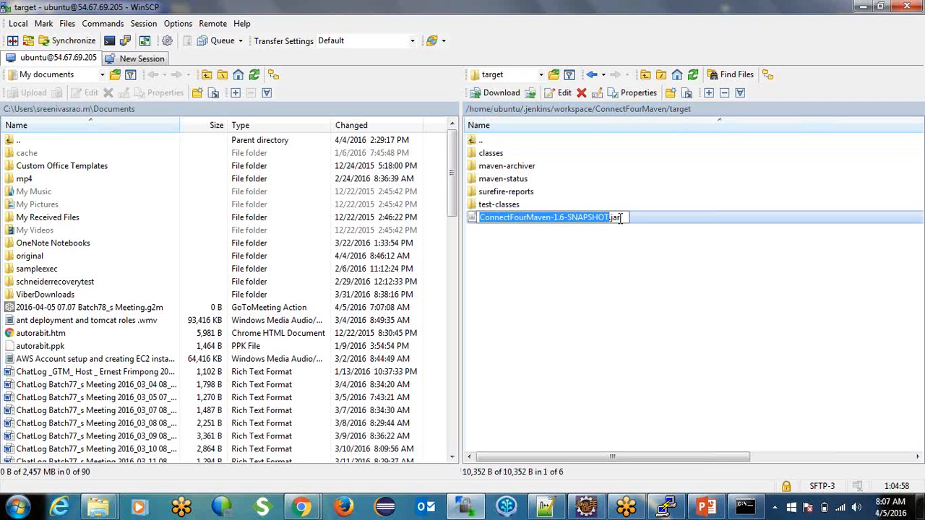
pyautogui.hotkey('ctrl', 'a')
pyautogui.hotkey('ctrl', 'c')
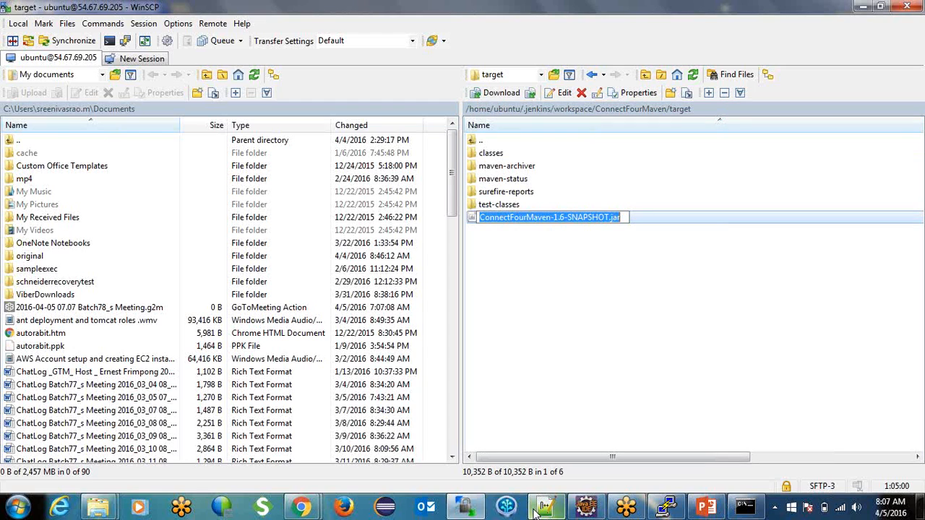
pyautogui.click(463, 504)
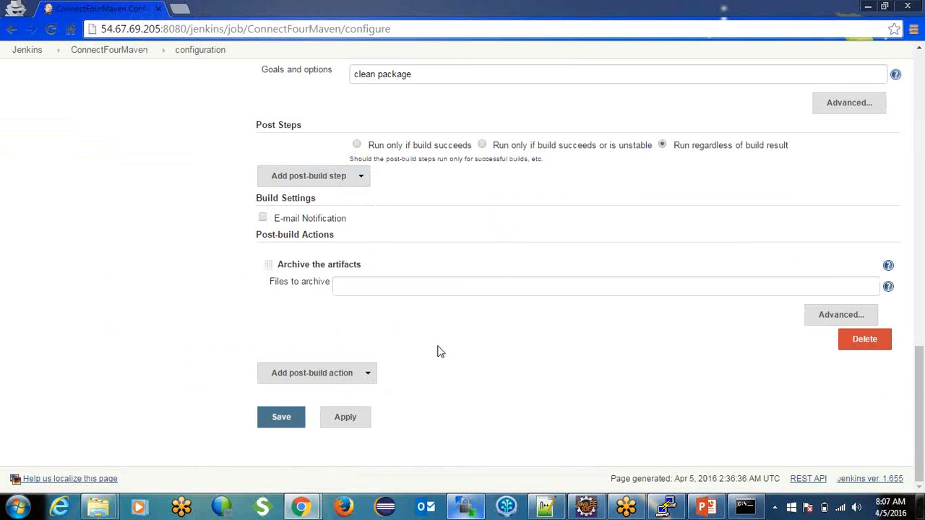
# Set the files to archive to target/ConnectFourMaven-1.6-SNAPSHOT.jar
pyautogui.click(412, 289)
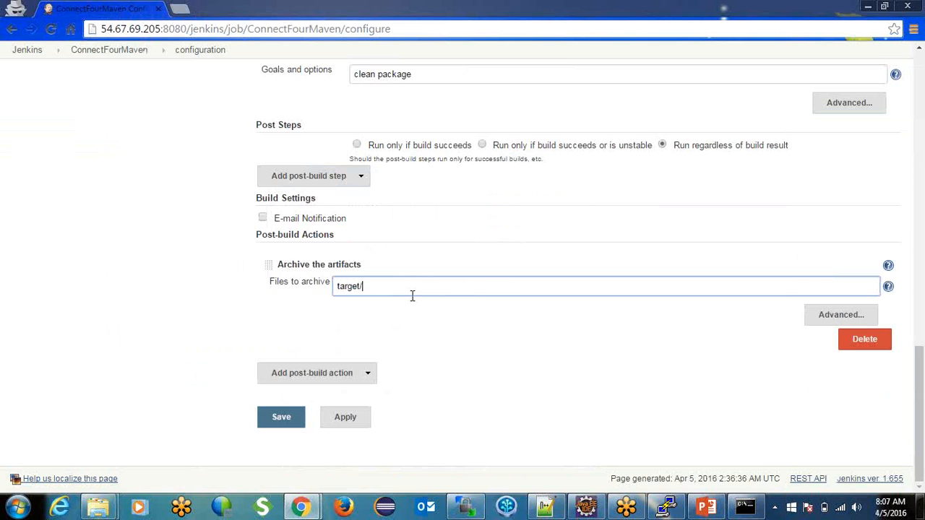
pyautogui.write('target/')
pyautogui.hotkey('ctrl', 'v')
pyautogui.click(416, 312)
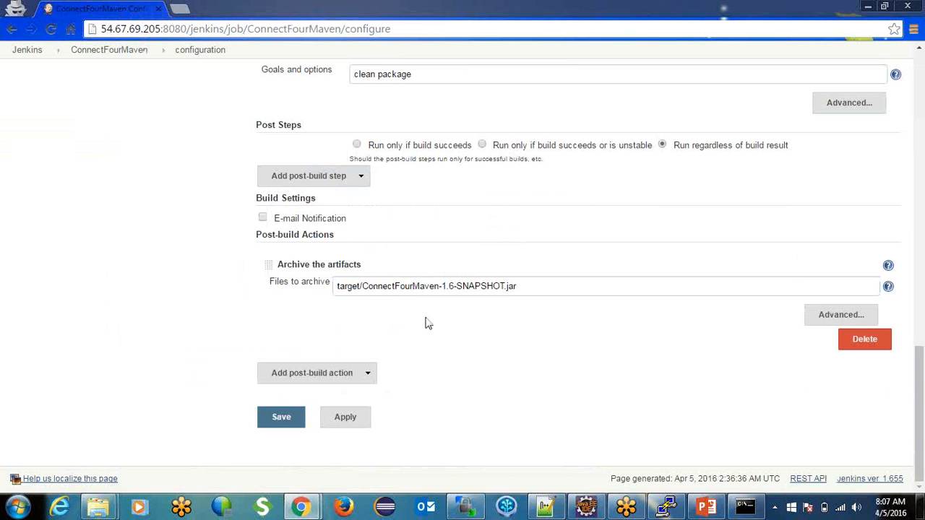
# Add a Deploy artifacts to Maven repository post-build action and expand its advanced options
pyautogui.click(324, 367)
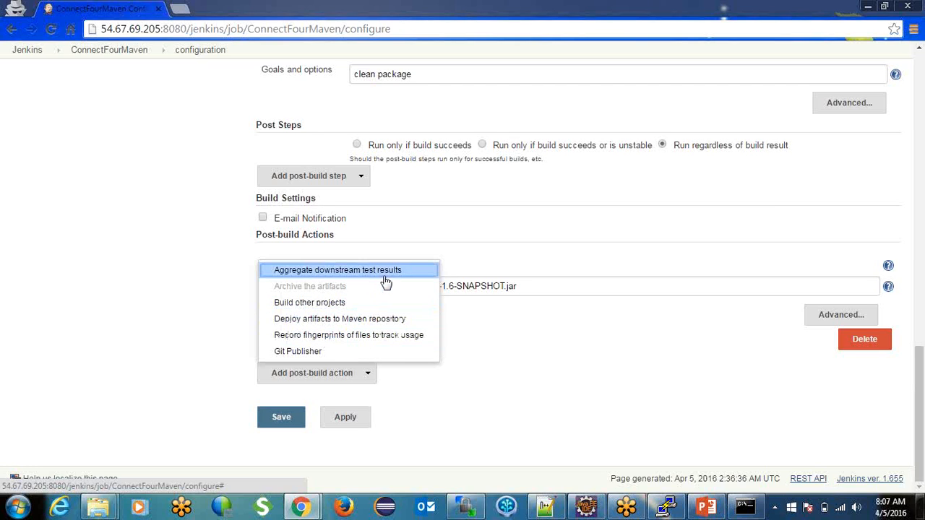
pyautogui.click(375, 321)
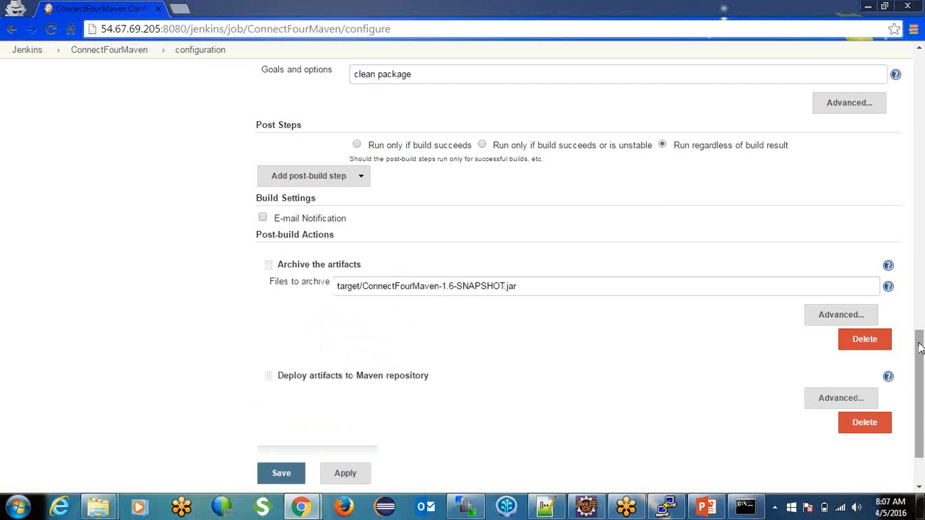
pyautogui.moveTo(919, 356); pyautogui.dragTo(921, 396)
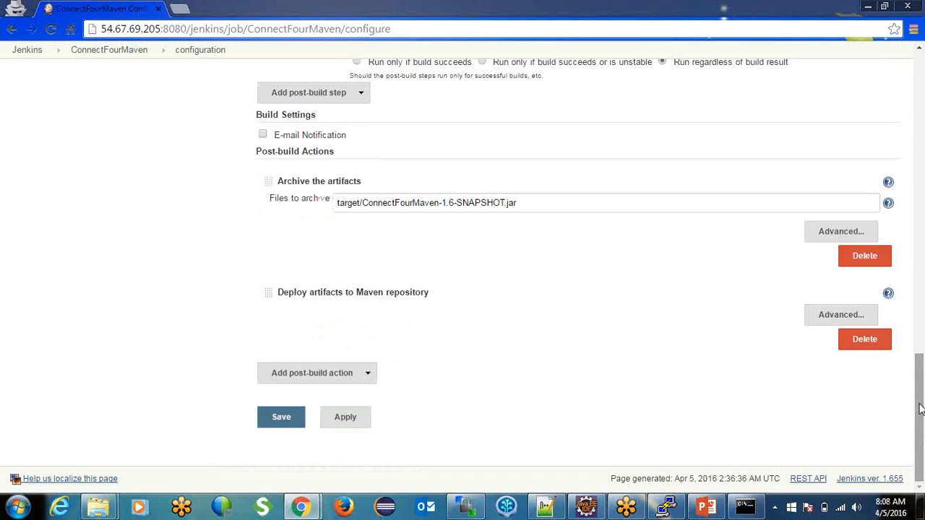
pyautogui.click(823, 318)
# Examine the deployment fields: Repository URL, Repository ID, release environment variable and the unique snapshot versions option
pyautogui.moveTo(922, 346); pyautogui.dragTo(922, 375)
pyautogui.click(475, 210)
pyautogui.click(431, 240)
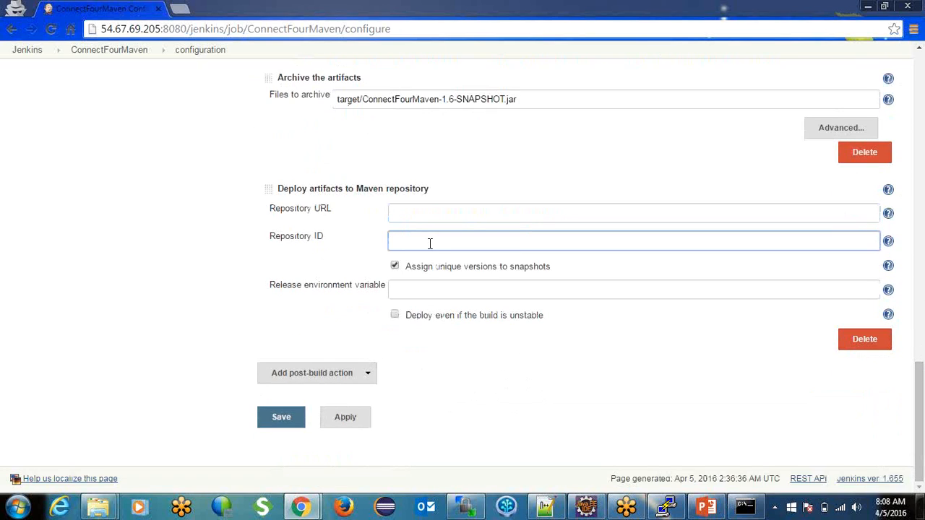
pyautogui.click(408, 290)
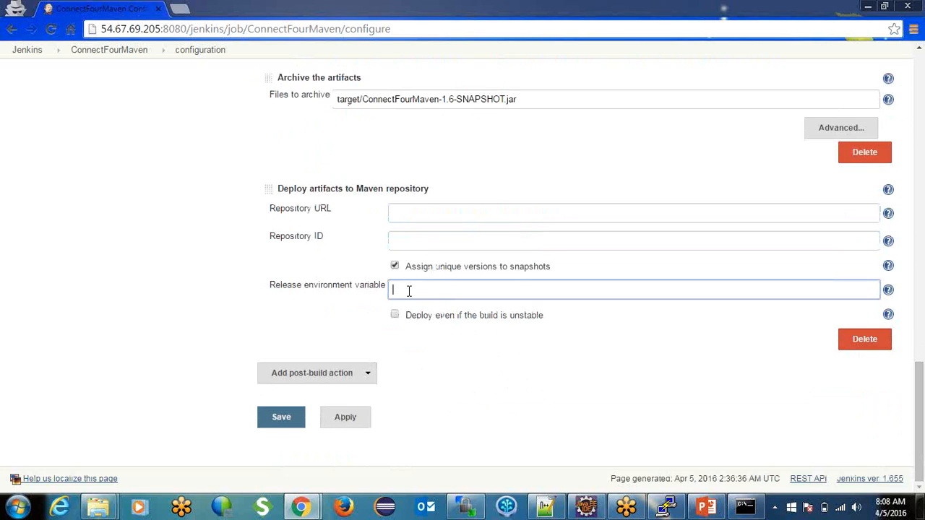
pyautogui.click(403, 213)
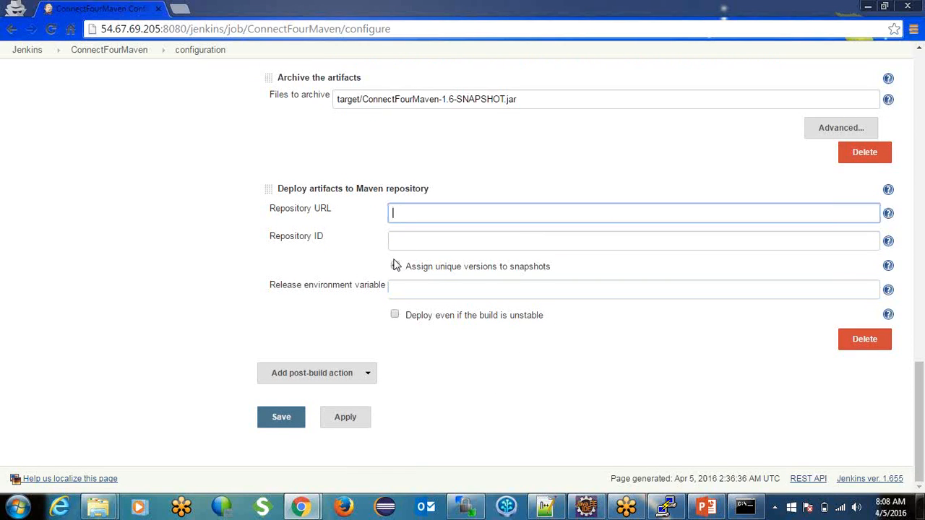
pyautogui.click(394, 266)
pyautogui.click(395, 266)
pyautogui.click(394, 266)
# Open a new tab at the Jenkins server's address followed by /artifactory
pyautogui.hotkey('ctrl', 't')
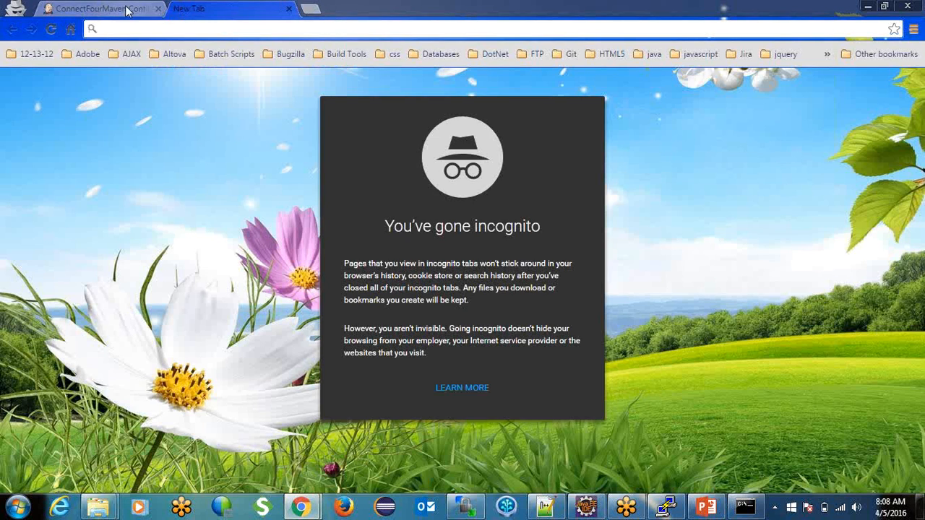
pyautogui.click(131, 8)
pyautogui.moveTo(186, 30); pyautogui.dragTo(104, 35)
pyautogui.hotkey('ctrl', 'c')
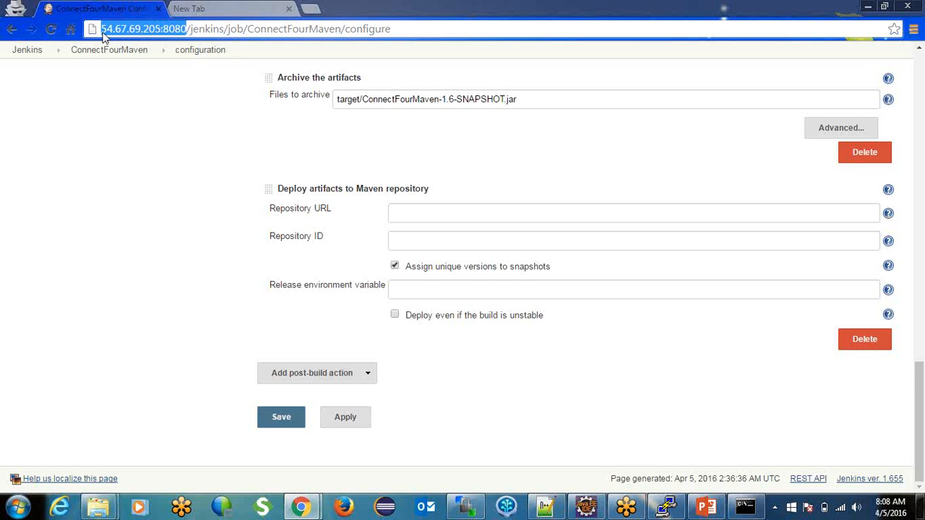
pyautogui.click(222, 9)
pyautogui.hotkey('ctrl', 'v')
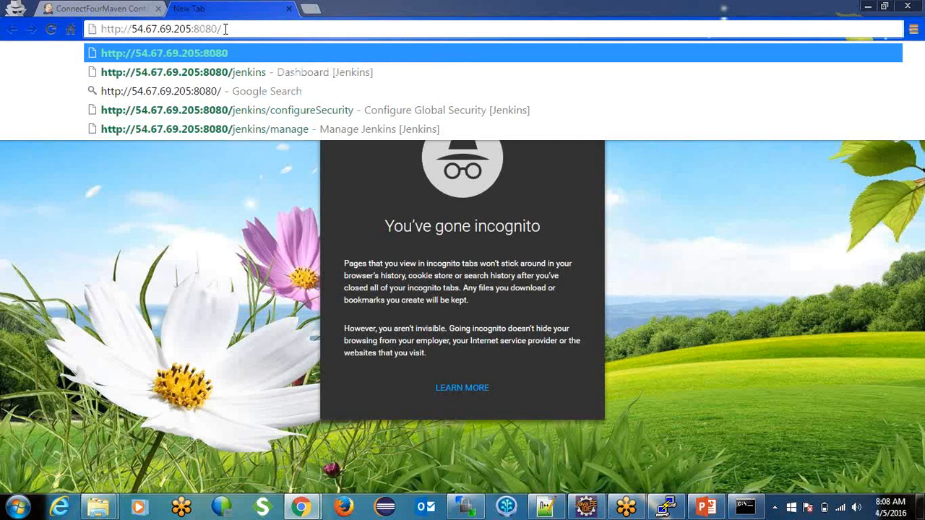
pyautogui.write('arti')
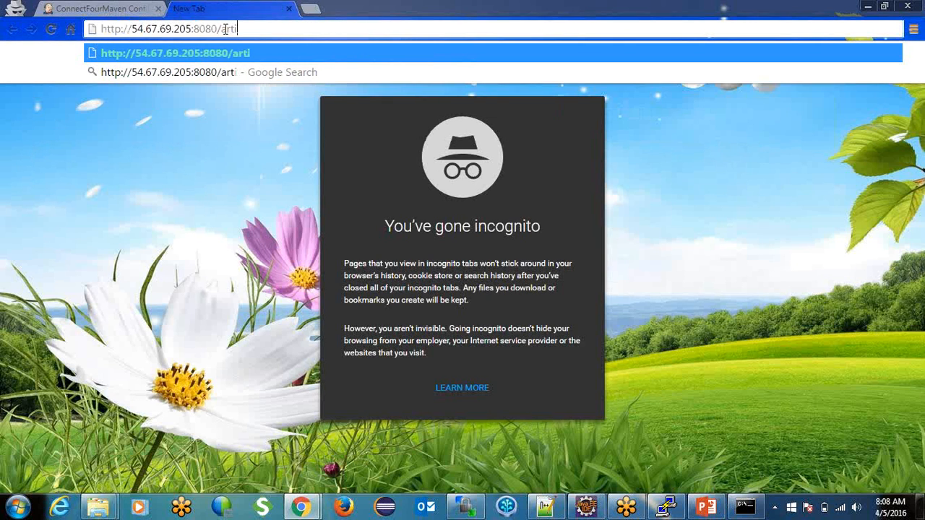
pyautogui.write('factory')
pyautogui.press('Return')
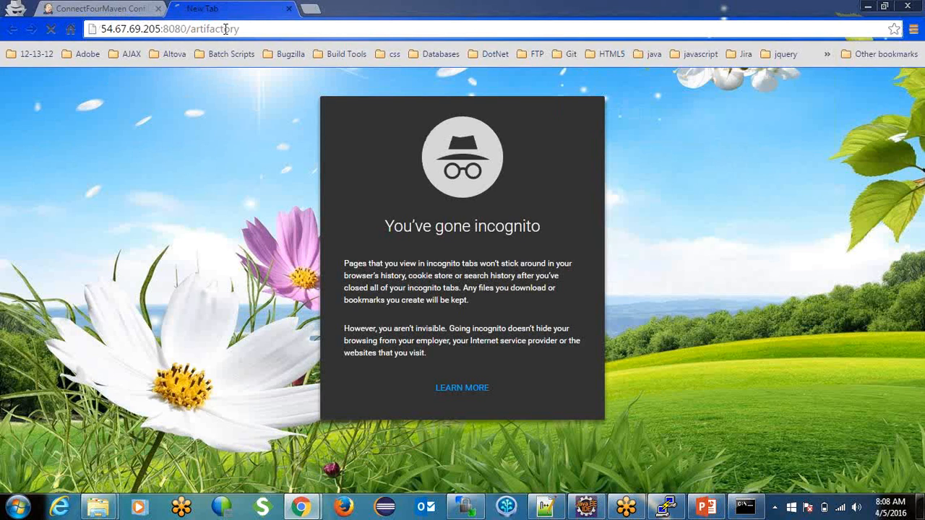
# Read the help text for the Repository ID and Release environment variable fields of the deploy action
pyautogui.click(72, 9)
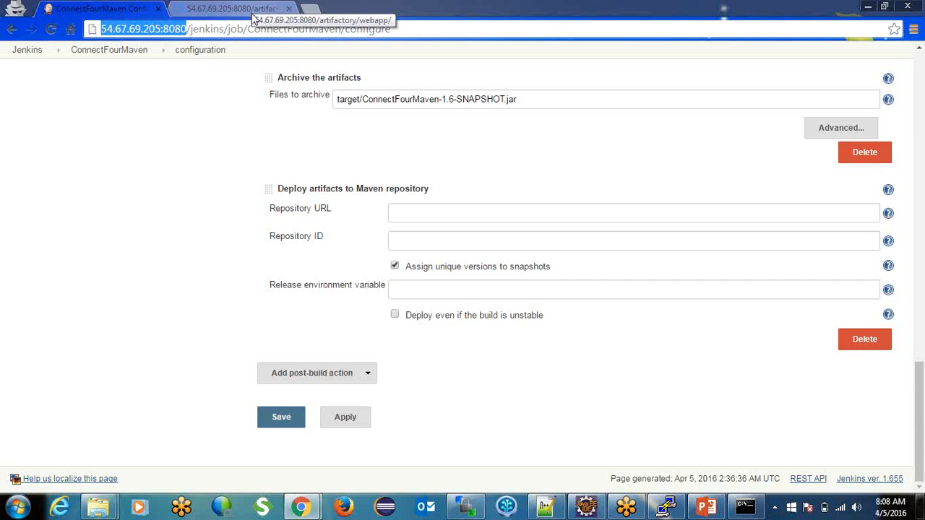
pyautogui.click(889, 243)
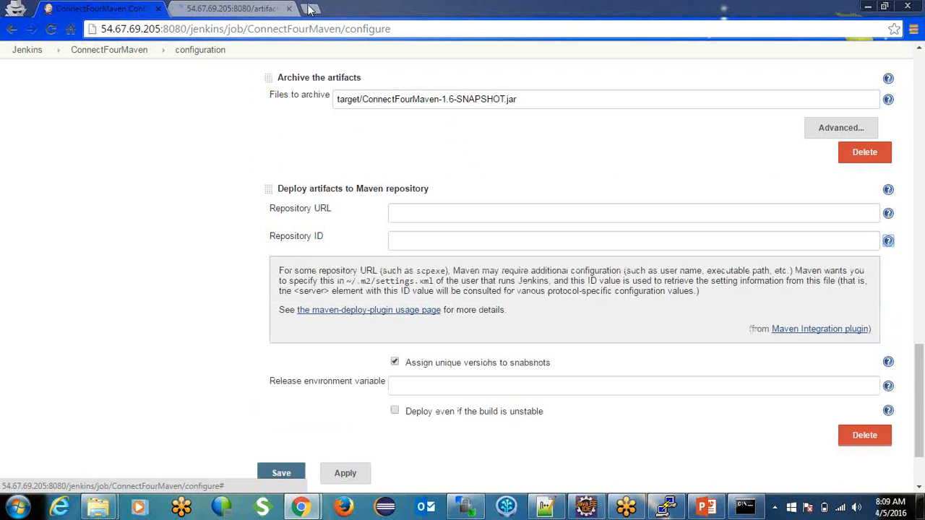
pyautogui.click(252, 9)
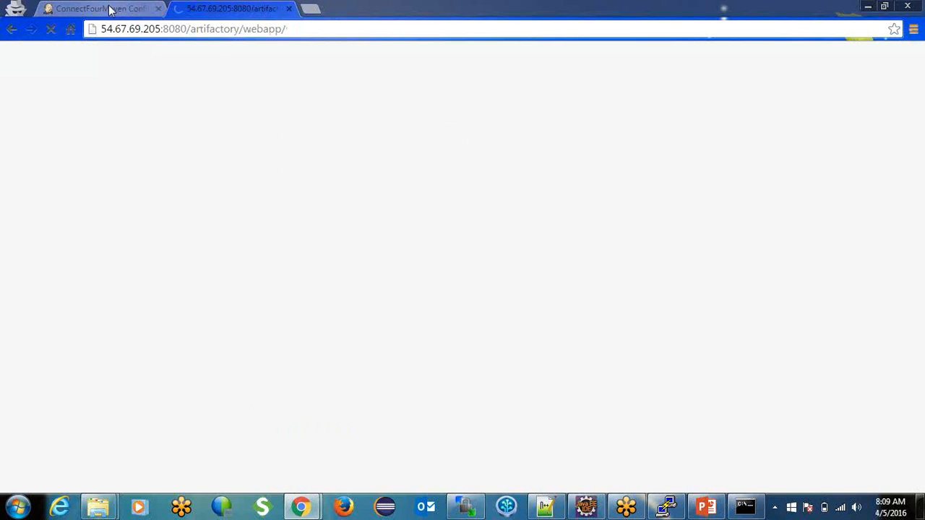
pyautogui.click(110, 8)
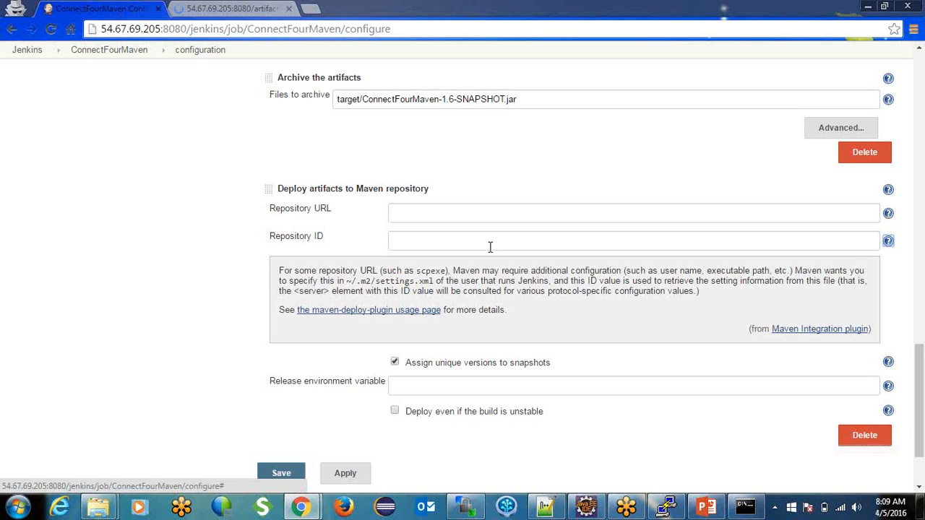
pyautogui.click(888, 243)
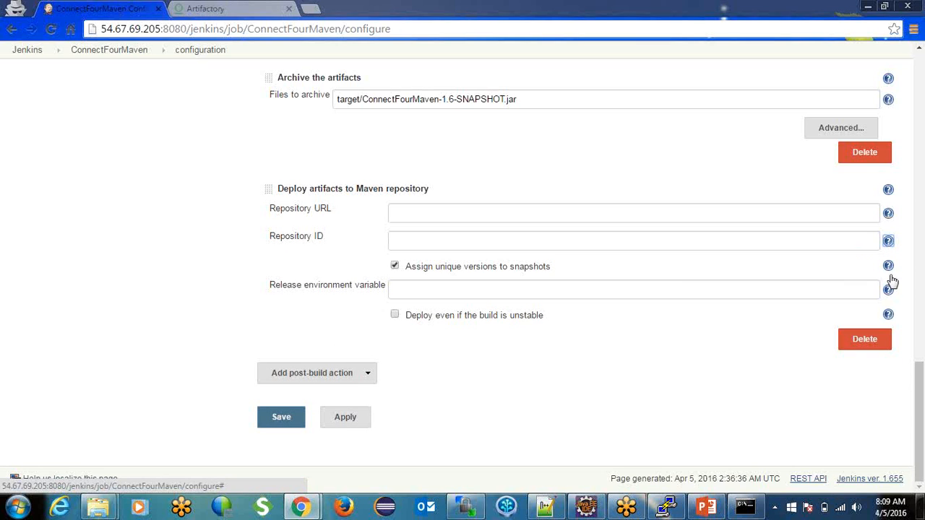
pyautogui.click(888, 291)
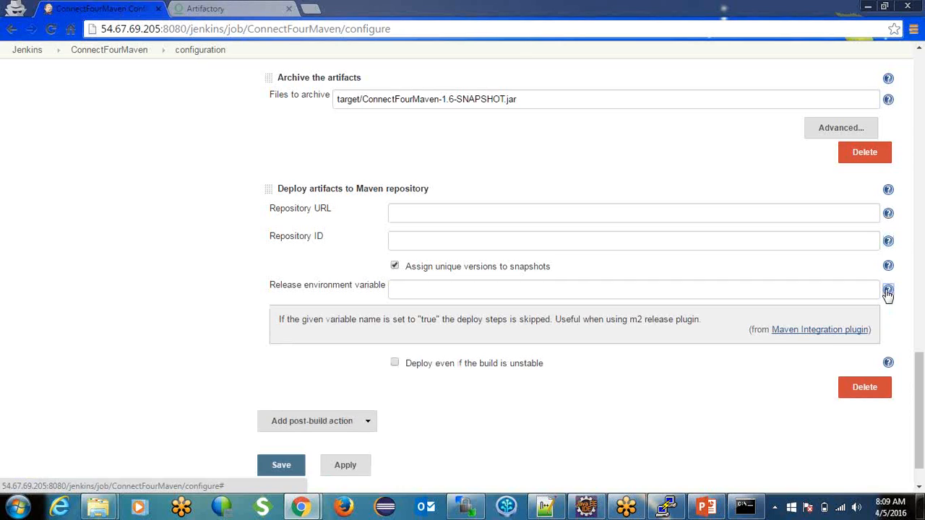
pyautogui.click(889, 291)
# Log in to Artifactory with the admin username and the account password
pyautogui.click(224, 9)
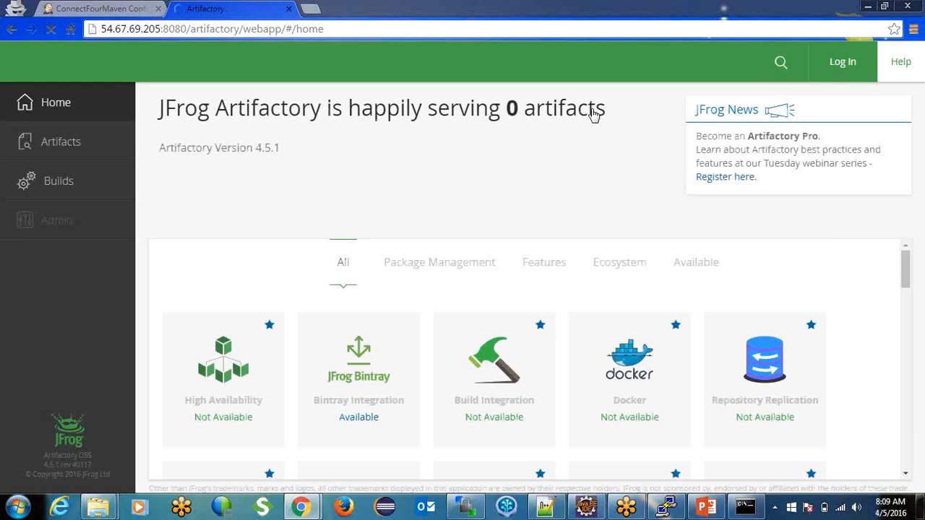
pyautogui.click(844, 62)
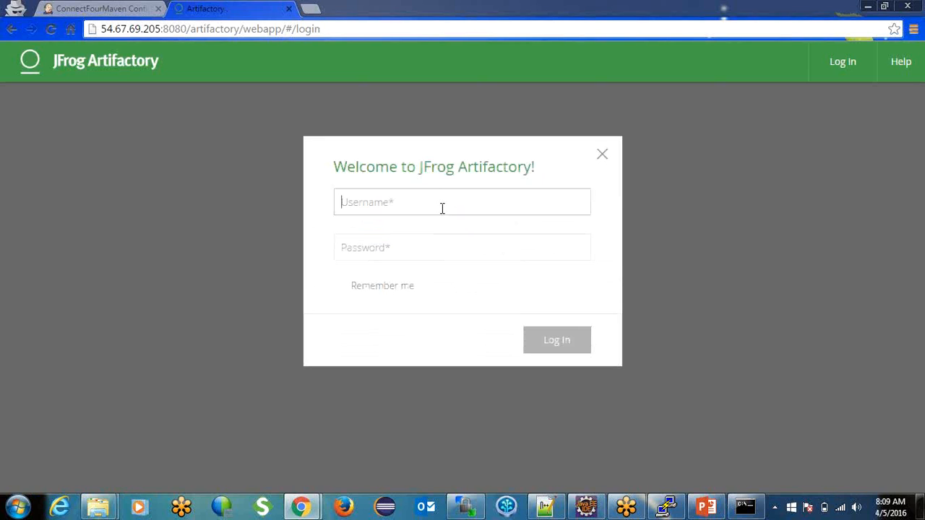
pyautogui.click(443, 208)
pyautogui.write('admin')
pyautogui.press('Tab')
pyautogui.write('•')
pyautogui.press('BackSpace')
pyautogui.write('•••')
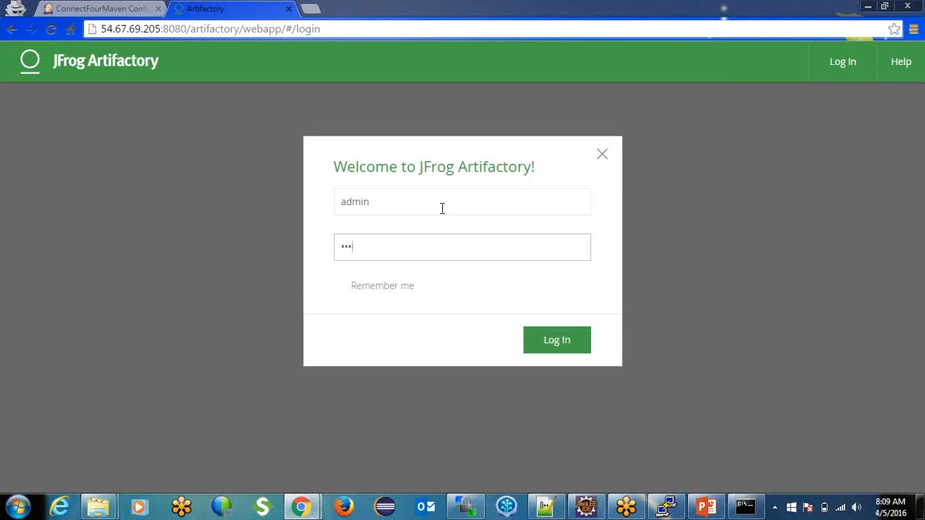
pyautogui.write('•••••')
pyautogui.press('Return')
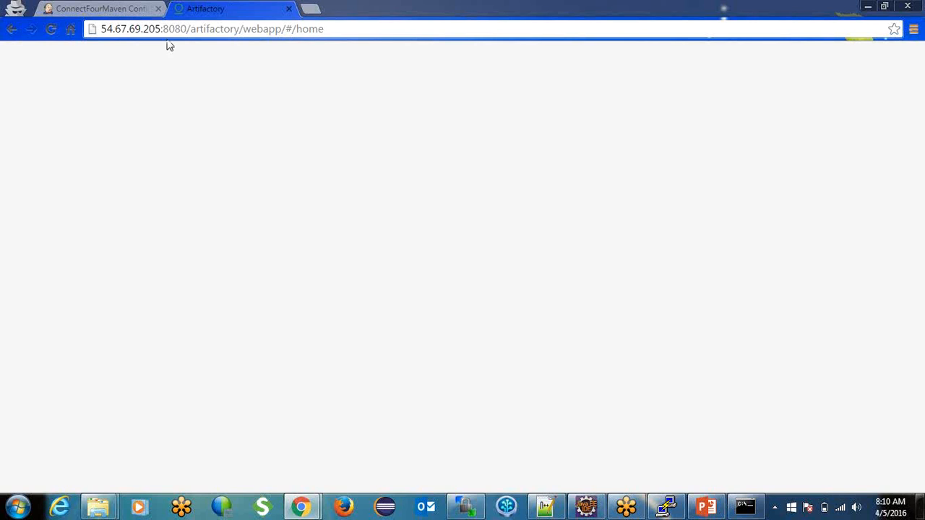
# Compare the Artifactory home page with the empty deployment fields in the Jenkins job, and close the Artifactory tab
pyautogui.click(132, 9)
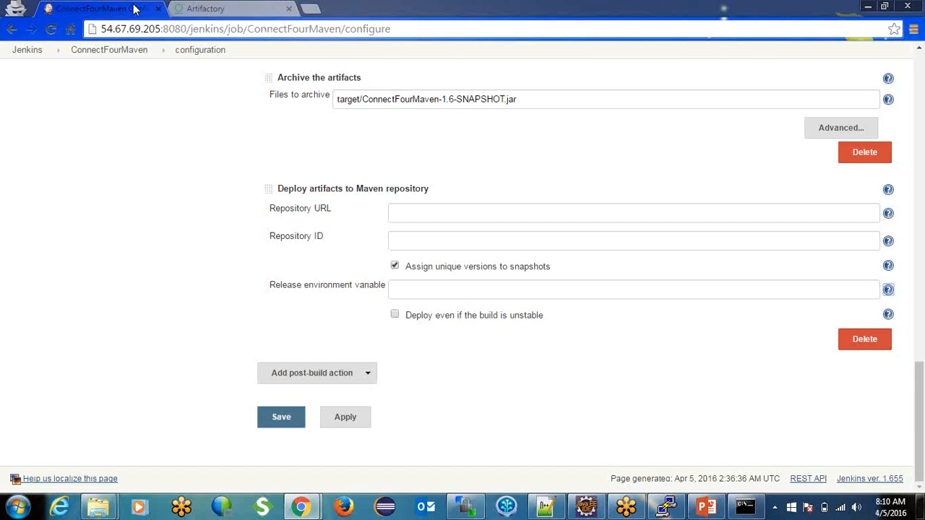
pyautogui.click(214, 9)
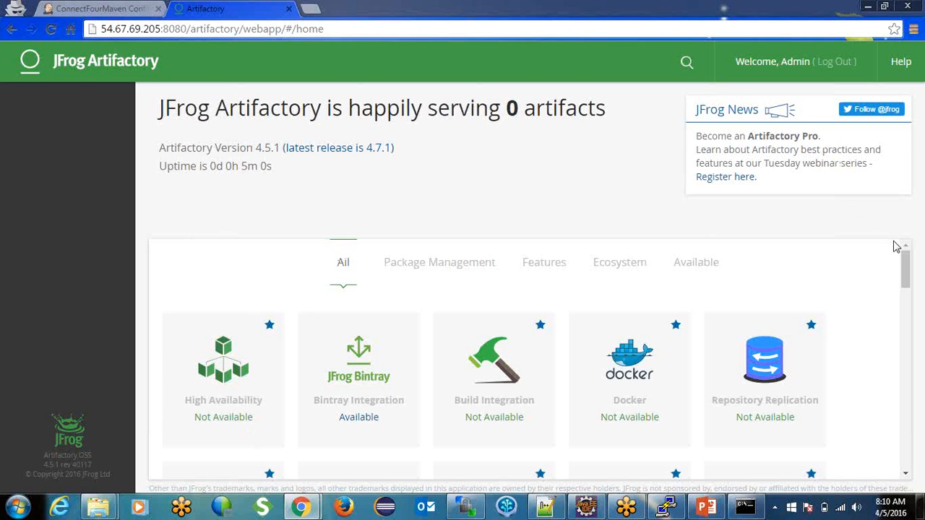
pyautogui.moveTo(906, 266); pyautogui.dragTo(878, 244)
pyautogui.click(123, 8)
pyautogui.click(209, 7)
pyautogui.moveTo(910, 265); pyautogui.dragTo(908, 227)
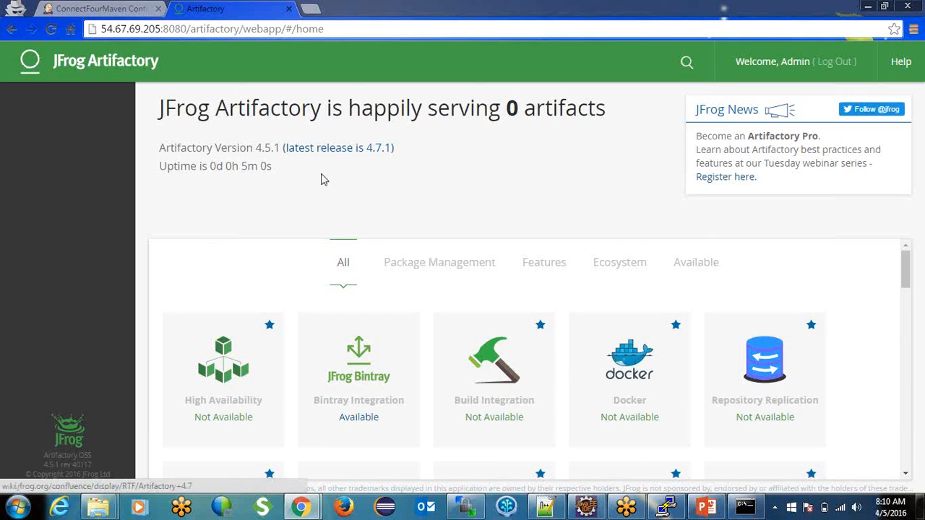
pyautogui.moveTo(903, 268); pyautogui.dragTo(910, 250)
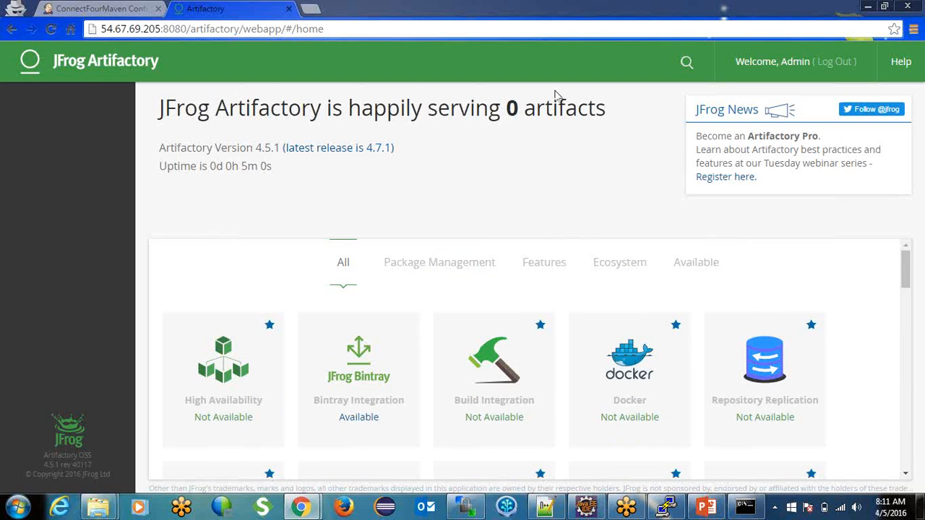
pyautogui.click(110, 10)
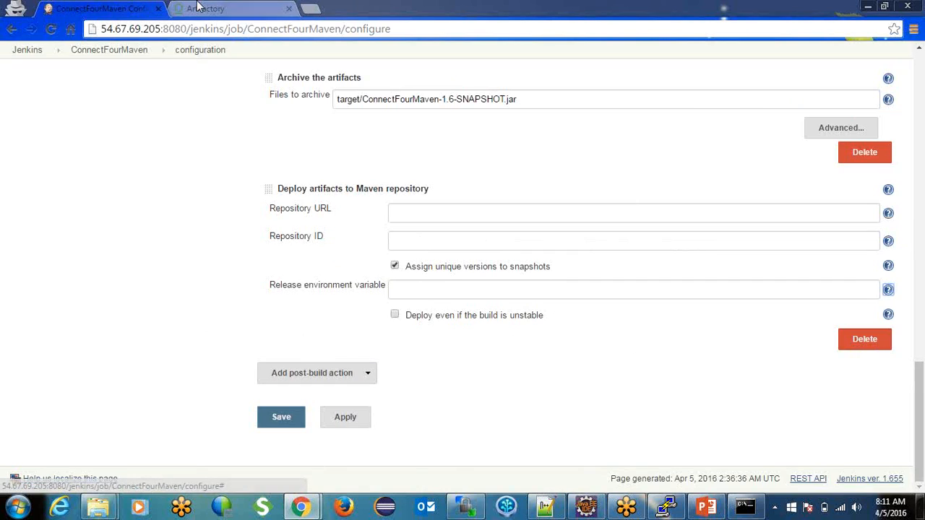
pyautogui.click(199, 8)
pyautogui.click(101, 8)
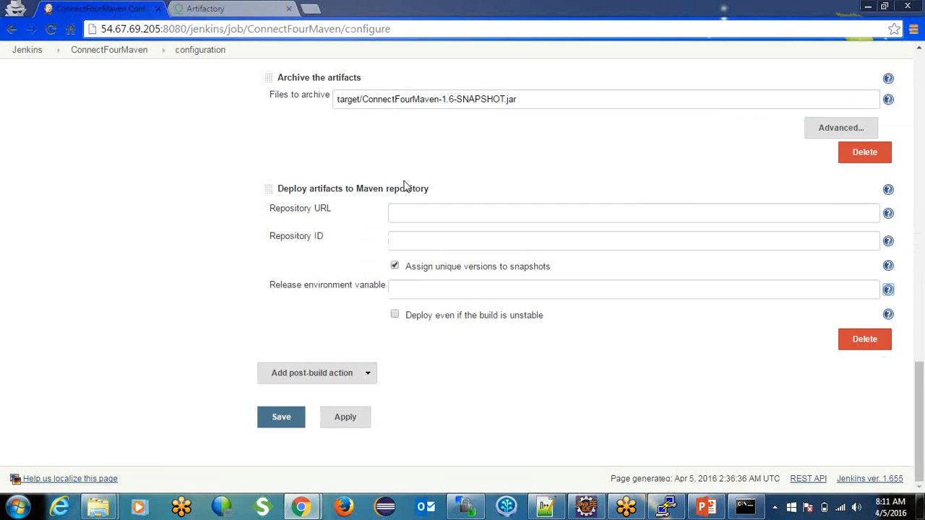
pyautogui.click(411, 215)
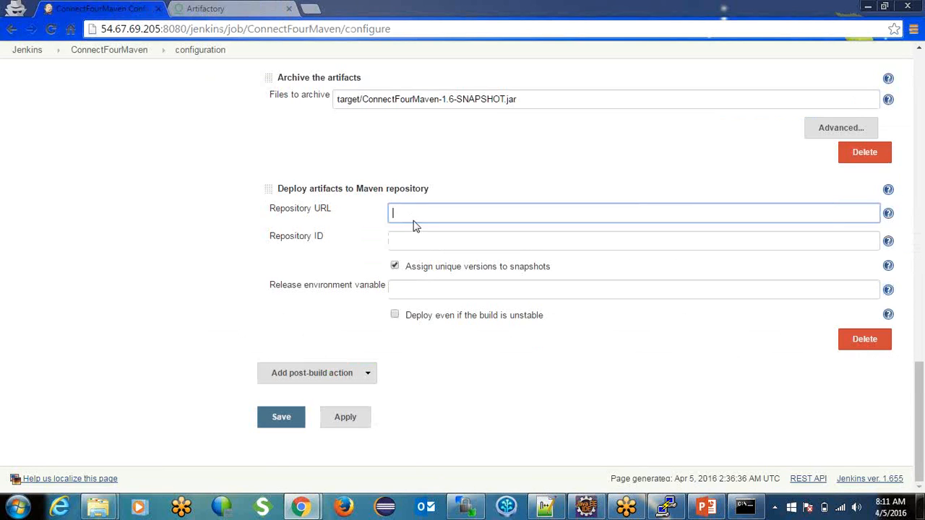
pyautogui.click(403, 241)
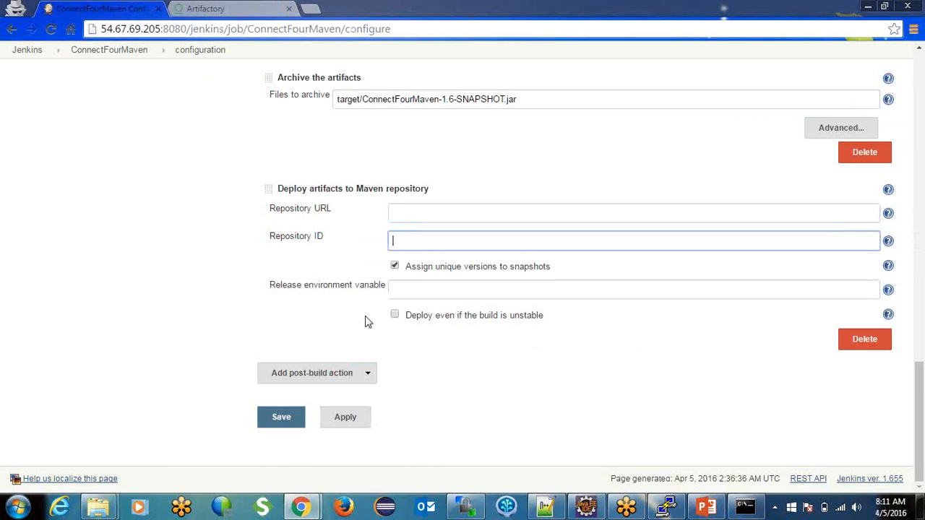
pyautogui.click(226, 10)
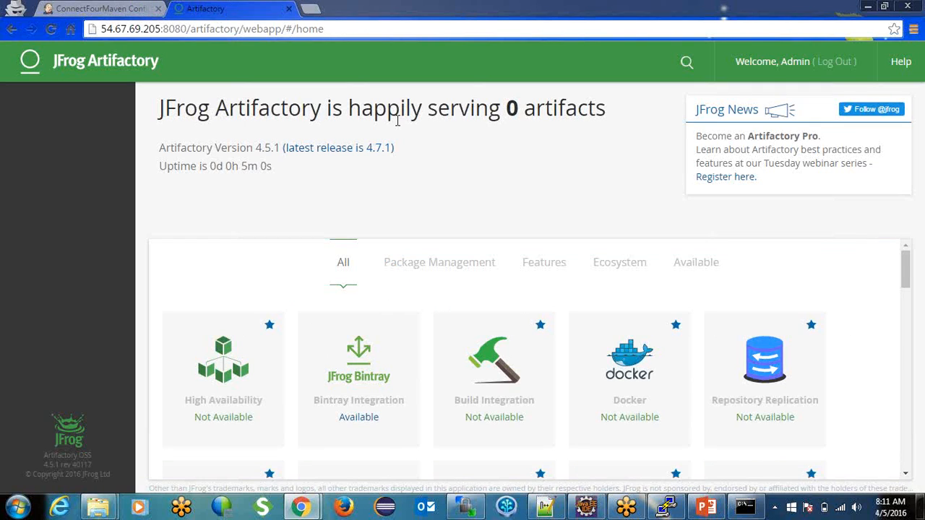
pyautogui.click(290, 9)
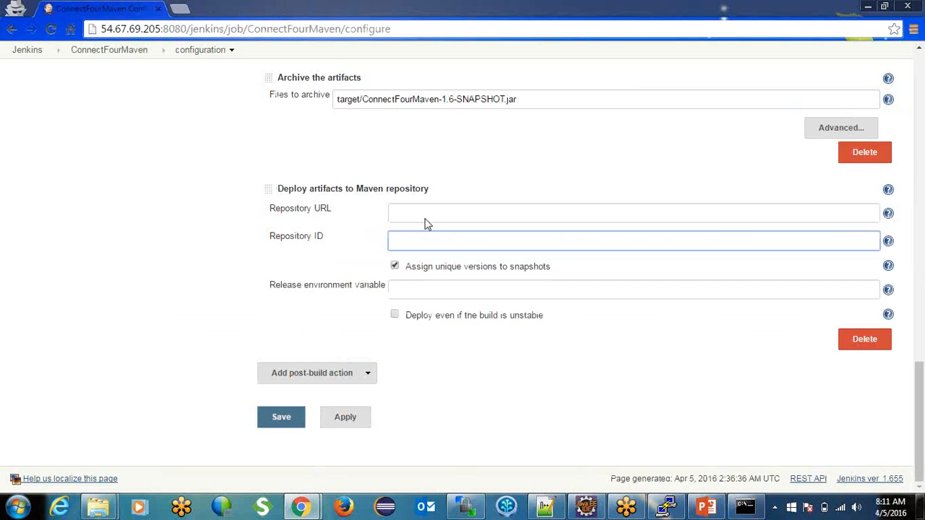
# Delete the Deploy artifacts to Maven repository action and save the job configuration
pyautogui.click(857, 341)
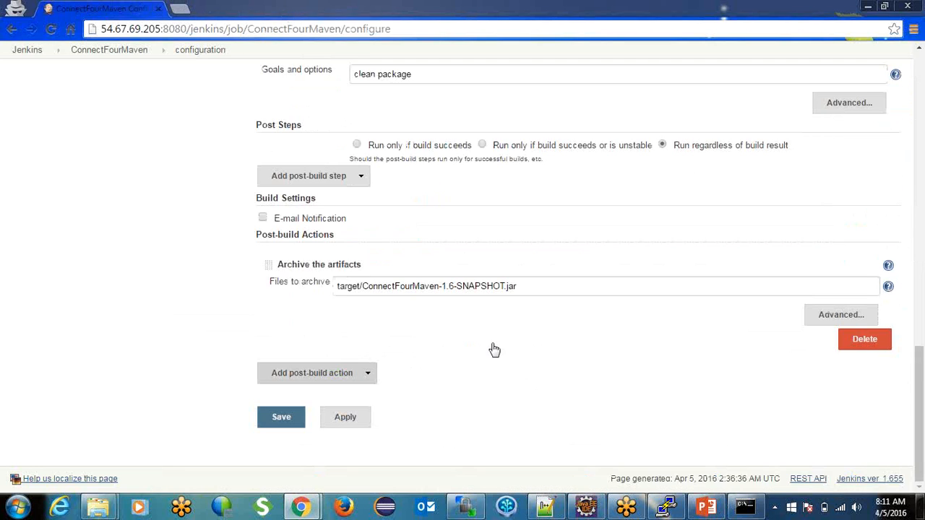
pyautogui.click(358, 373)
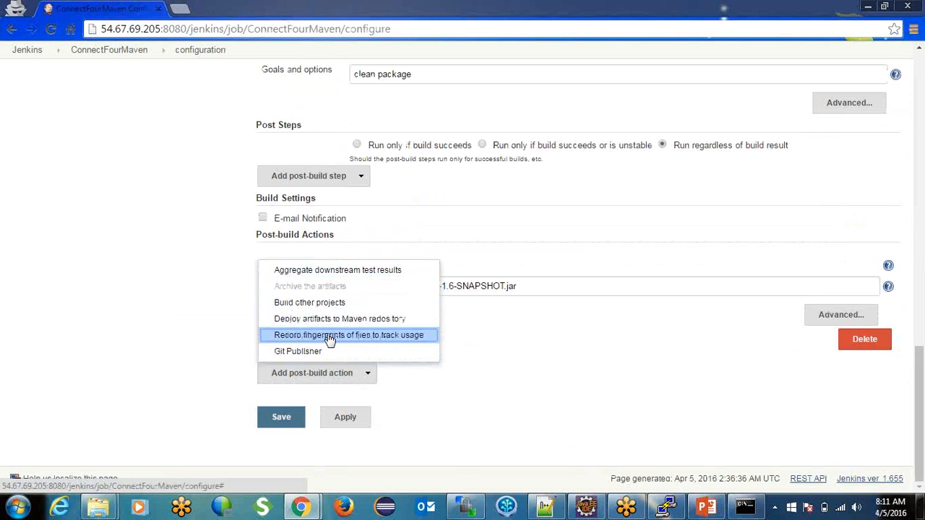
pyautogui.click(283, 428)
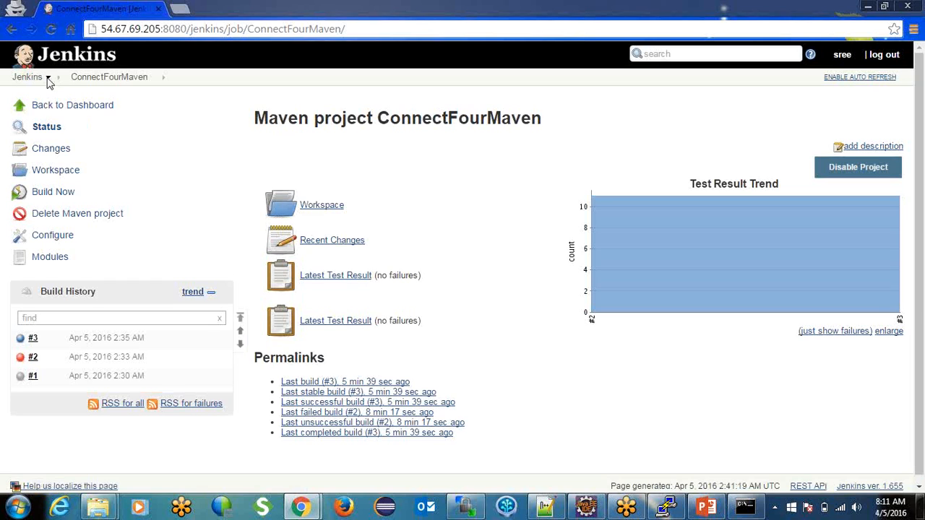
# Open the Plugin Manager from the Jenkins menu and filter the available plugins for pmd
pyautogui.click(48, 80)
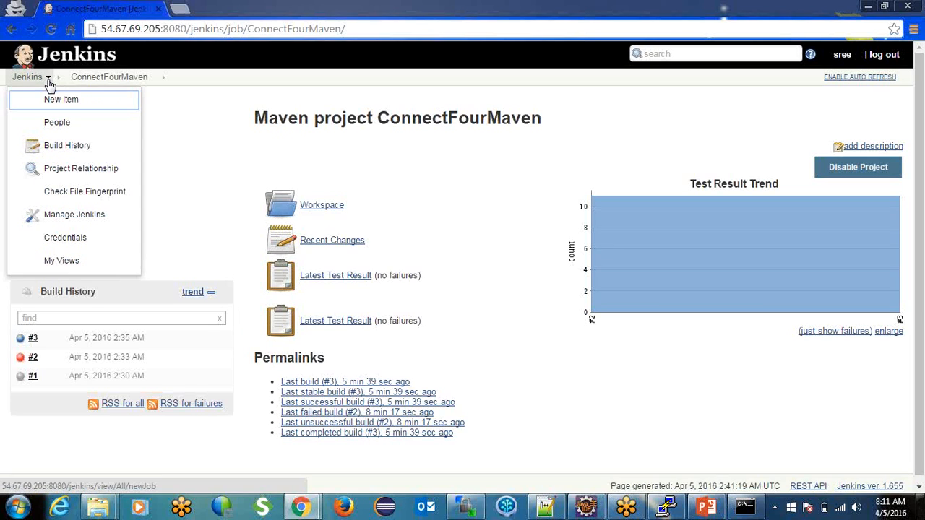
pyautogui.moveTo(99, 217)
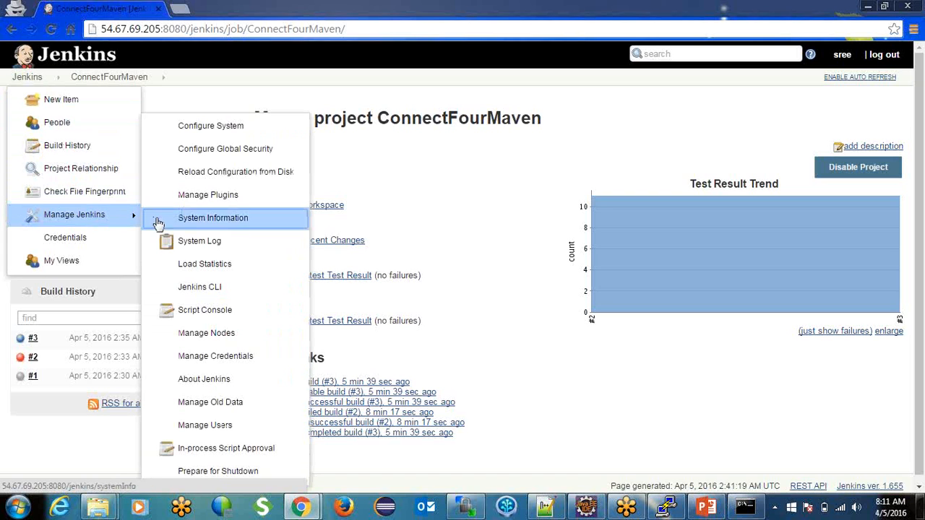
pyautogui.click(205, 199)
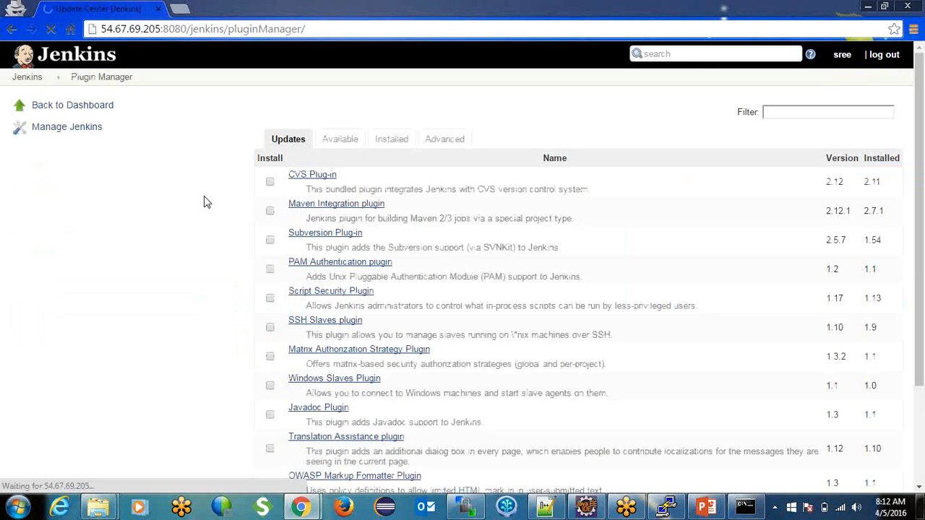
pyautogui.click(817, 112)
pyautogui.click(345, 143)
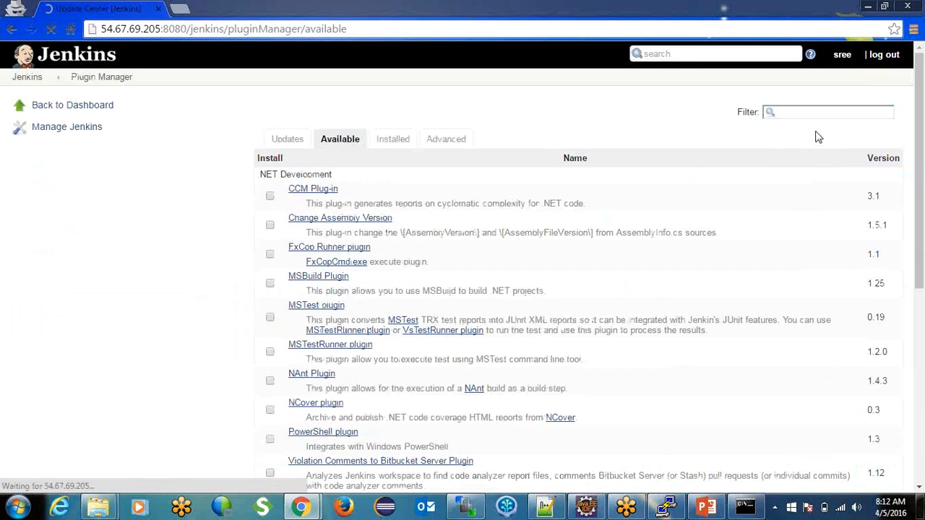
pyautogui.click(824, 112)
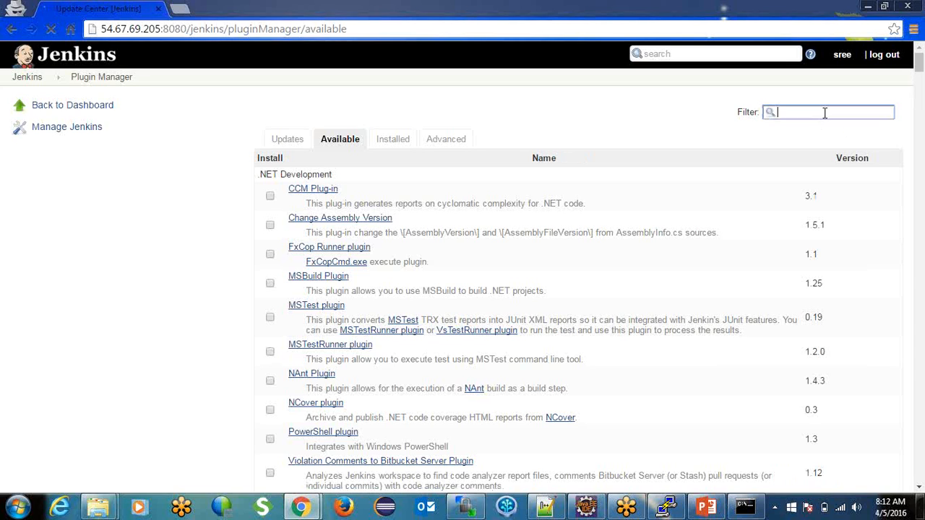
pyautogui.write('pmd')
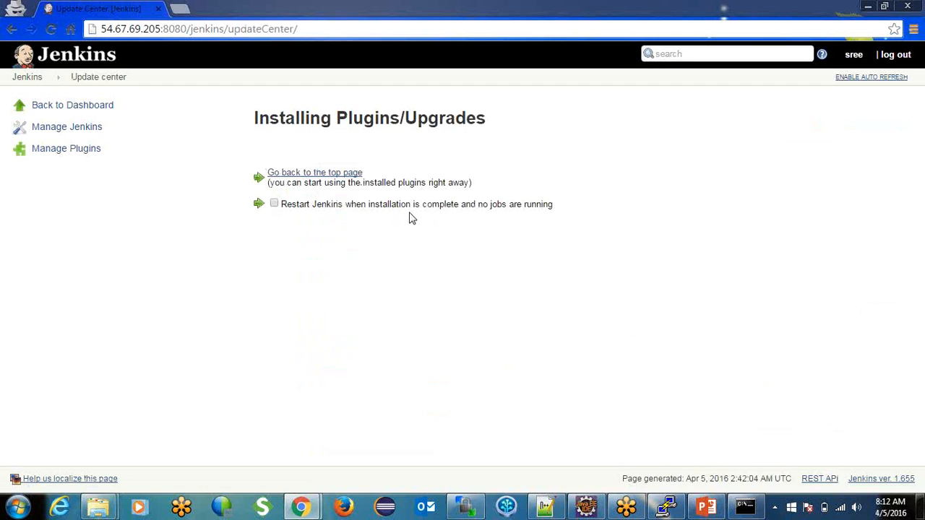
# Return to the dashboard, reopen Manage Plugins, and search the updates and installed plugins for pmd
pyautogui.click(330, 175)
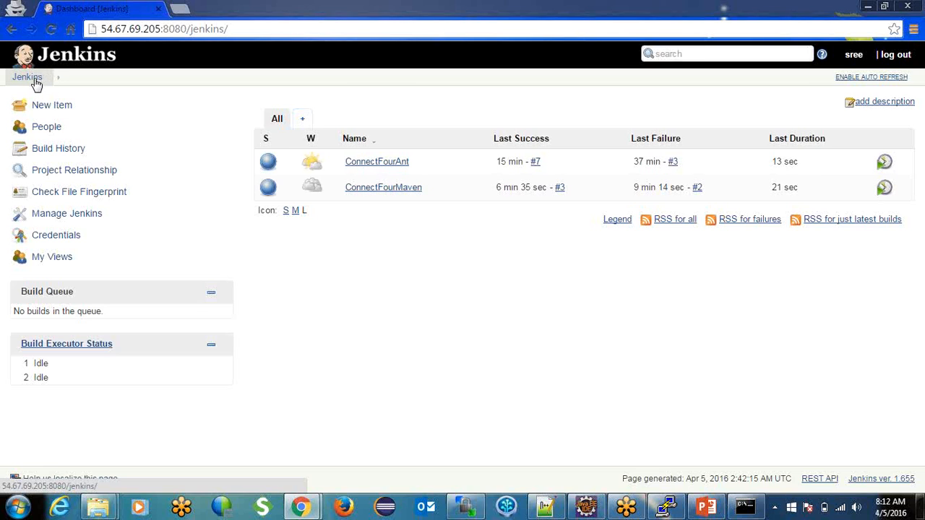
pyautogui.click(77, 219)
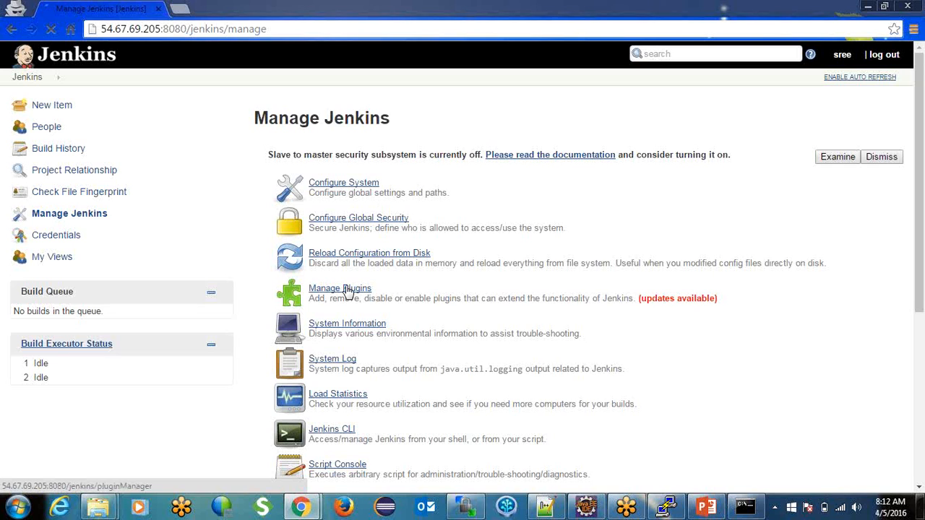
pyautogui.click(348, 290)
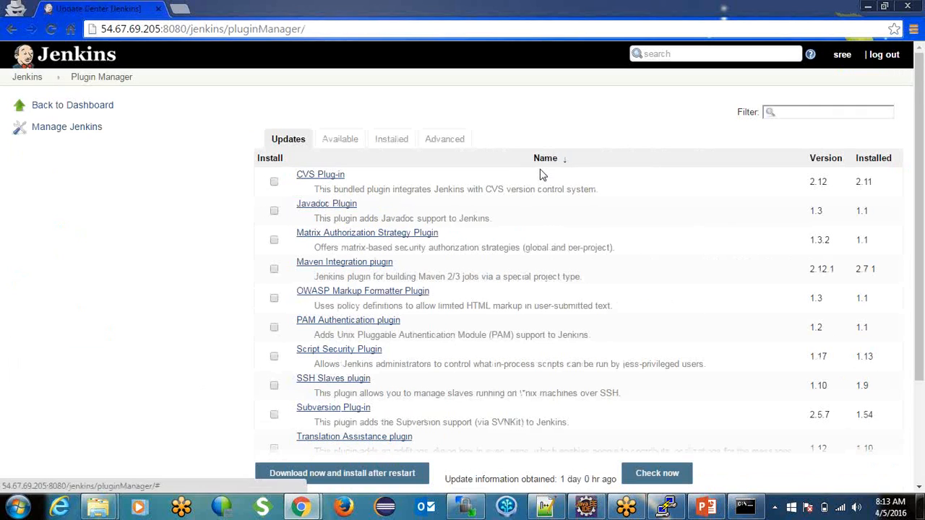
pyautogui.click(810, 113)
pyautogui.write('p')
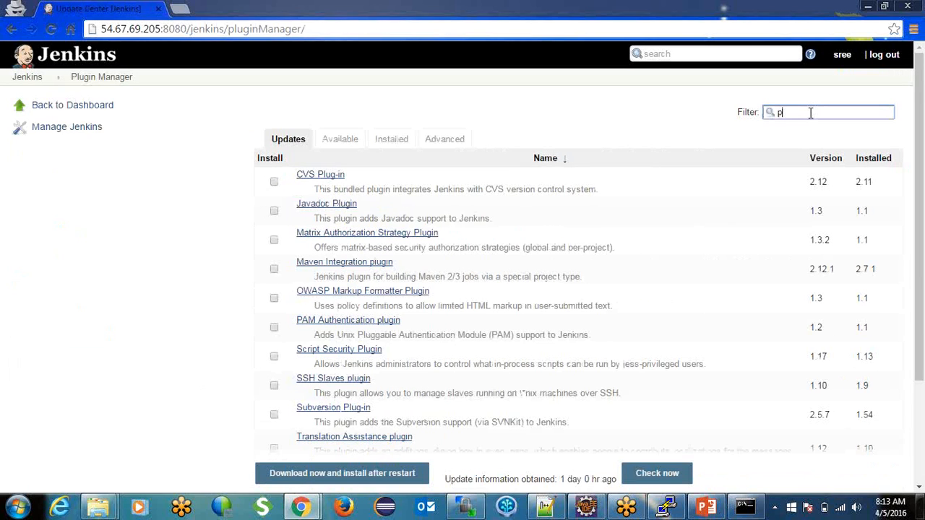
pyautogui.write('rod')
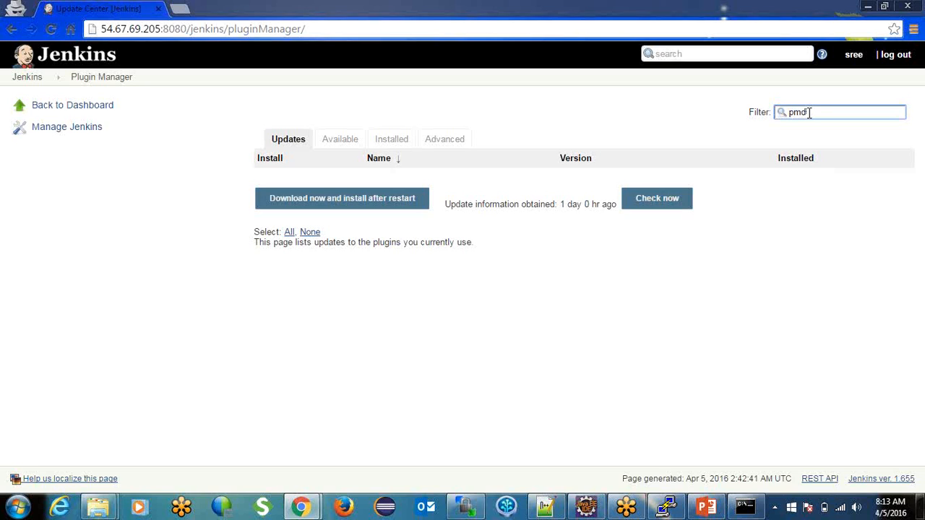
pyautogui.click(395, 140)
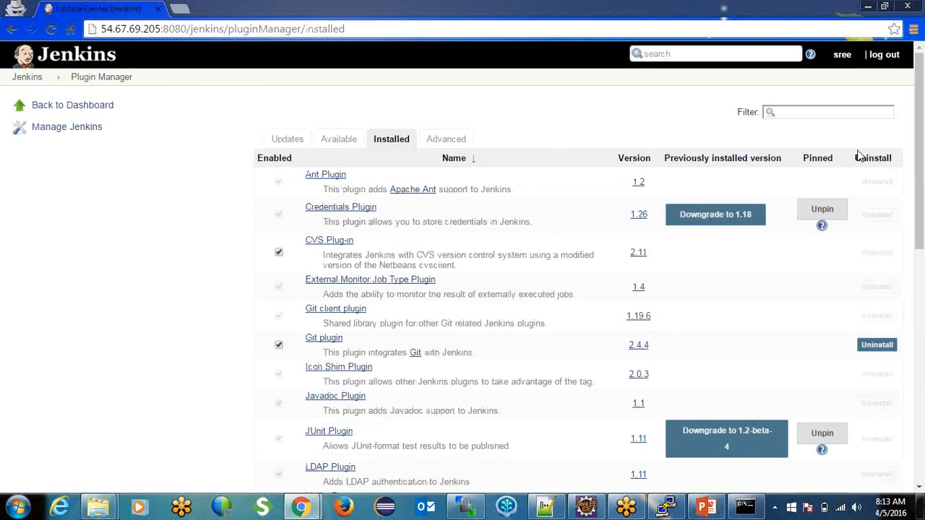
pyautogui.click(825, 108)
pyautogui.write('pmo')
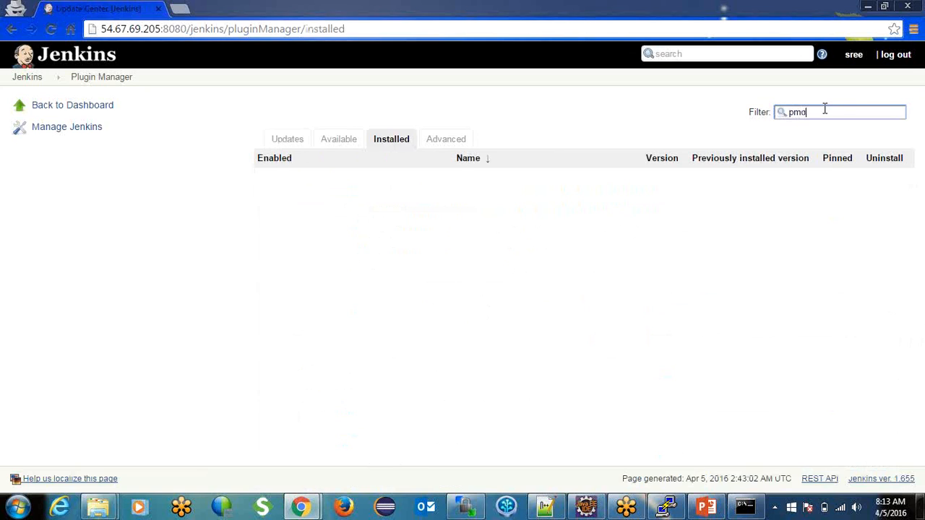
pyautogui.press('BackSpace')
pyautogui.press('BackSpace')
pyautogui.press('BackSpace')
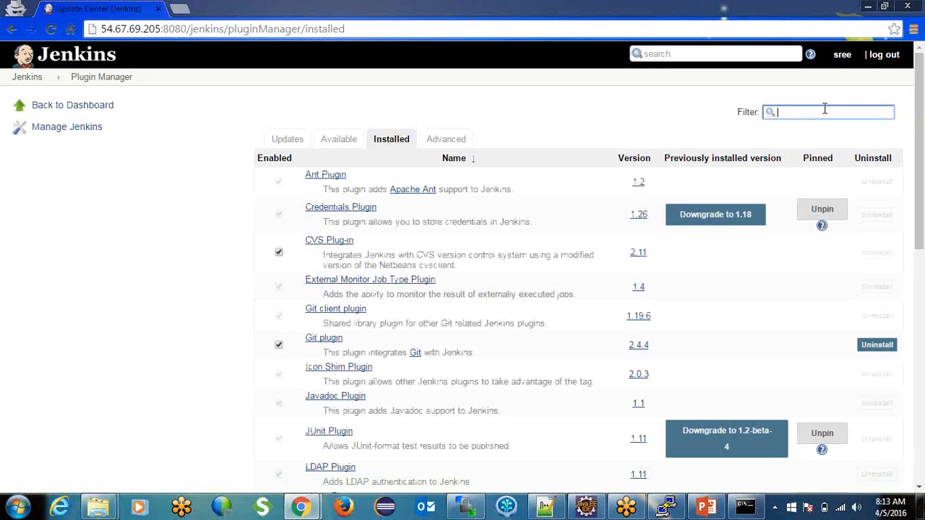
# Filter the available plugins for pmd and select the PMD Plug-in for installation
pyautogui.click(334, 142)
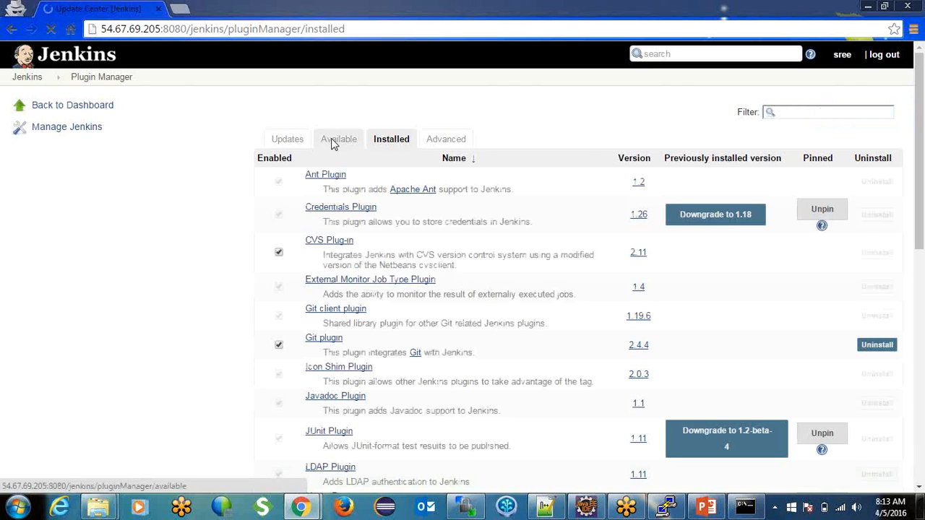
pyautogui.click(801, 113)
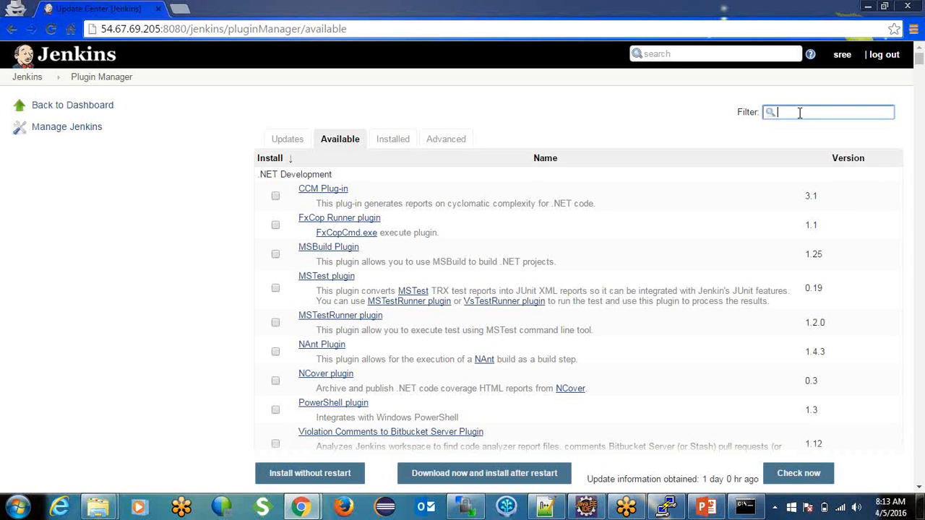
pyautogui.write('pmd')
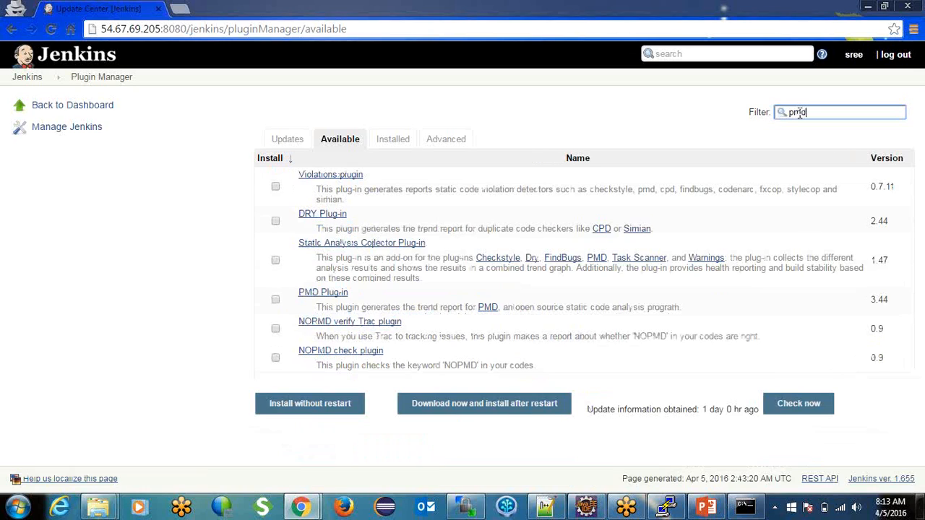
pyautogui.click(275, 301)
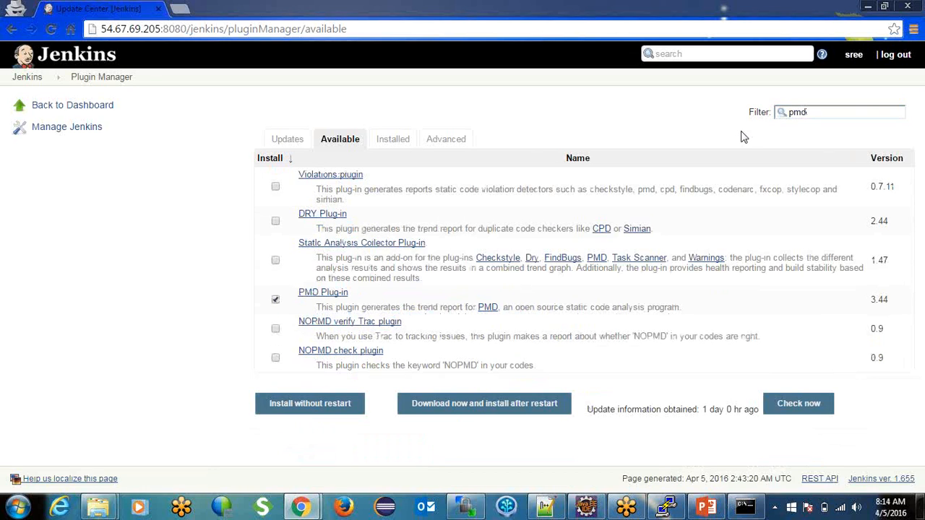
# Filter for findbugs, select the FindBugs Plug-in, and install the selected plugins without restart
pyautogui.moveTo(813, 112); pyautogui.dragTo(782, 113)
pyautogui.write('findbugs')
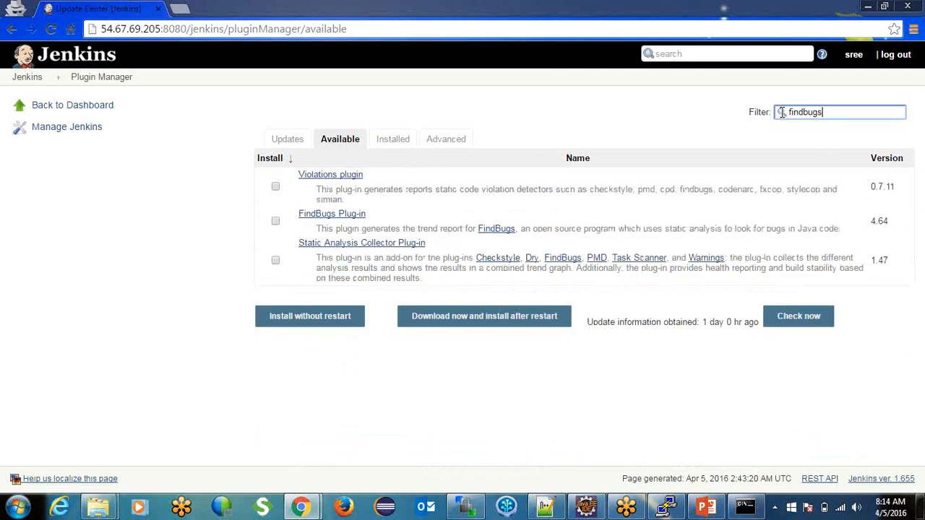
pyautogui.click(275, 222)
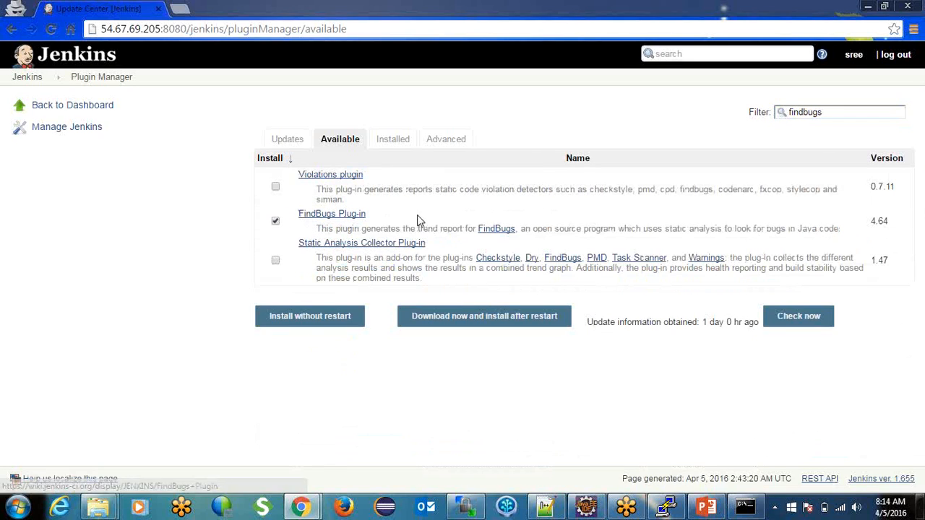
pyautogui.click(316, 321)
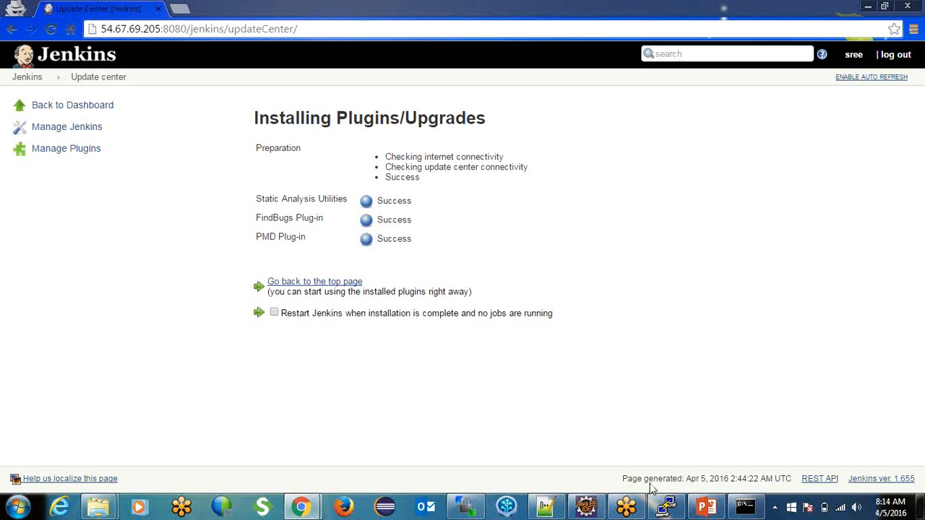
# Restart Tomcat in the server terminal by running ./shutdown.sh and ./startup.sh, then minimize the terminal
pyautogui.click(669, 506)
pyautogui.write('./shut')
pyautogui.press('Tab')
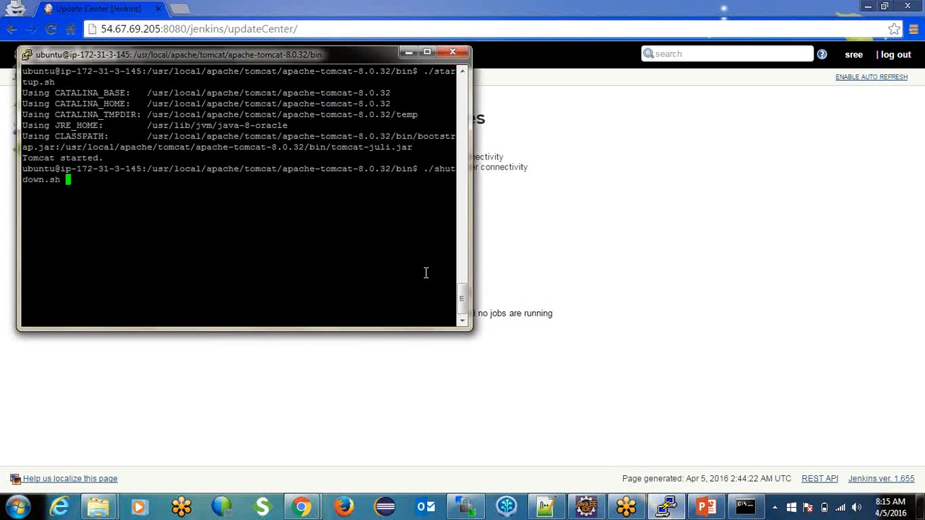
pyautogui.press('Return')
pyautogui.write('./startup.sh')
pyautogui.press('Tab')
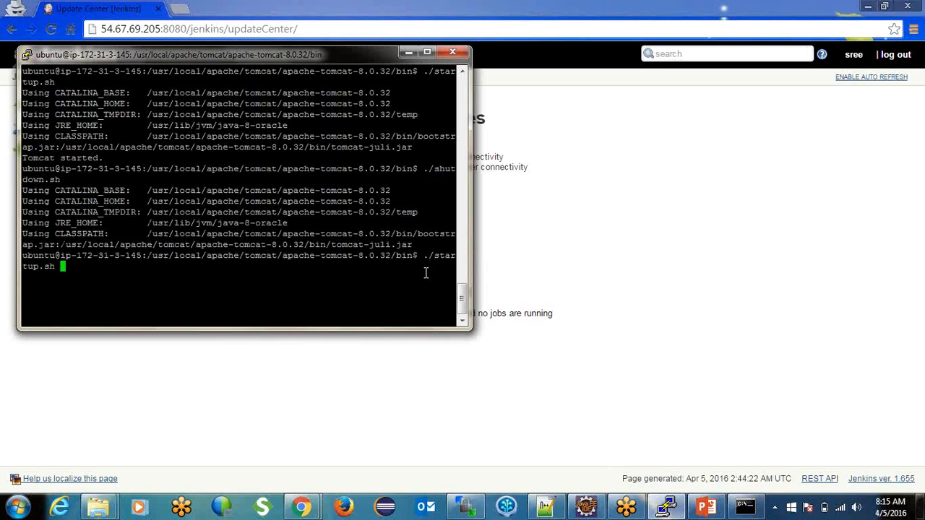
pyautogui.press('Return')
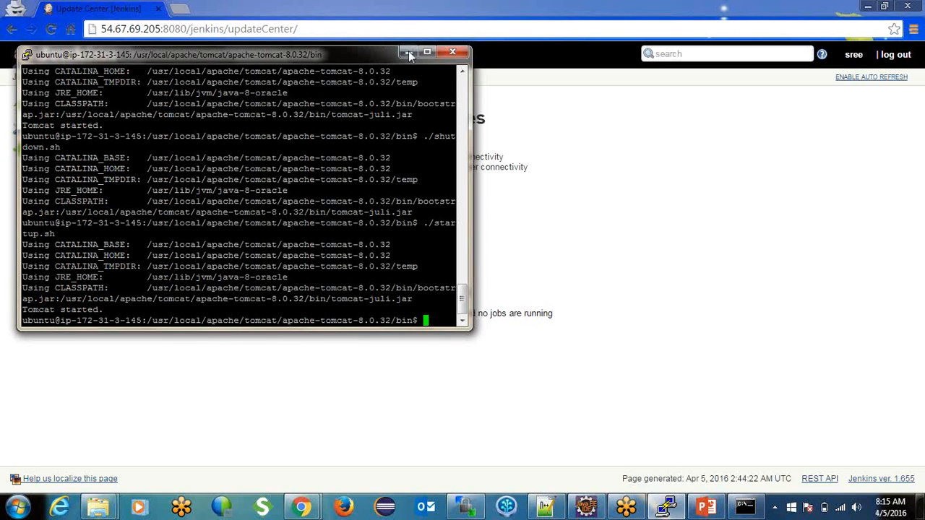
pyautogui.click(408, 55)
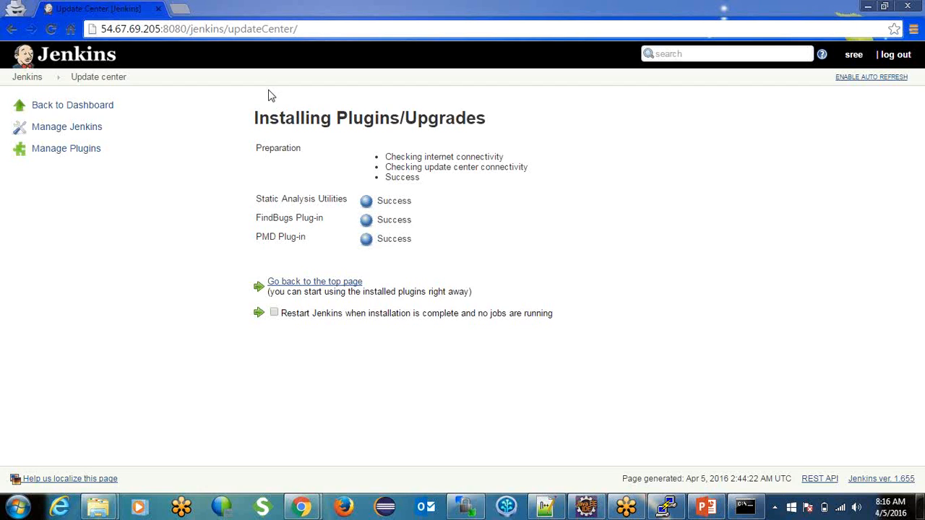
# Try to reload Jenkins and open the server root at 54.67.69.205:8080 in the browser
pyautogui.click(23, 81)
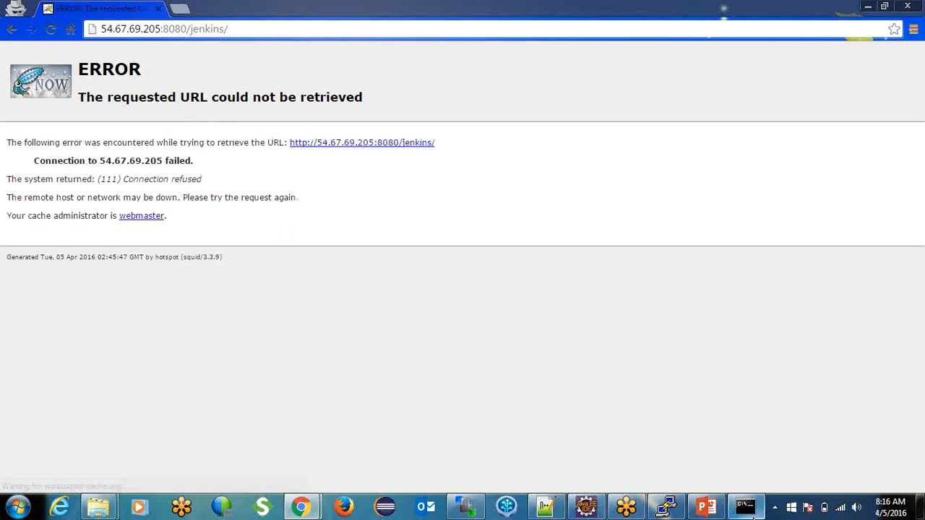
pyautogui.click(52, 30)
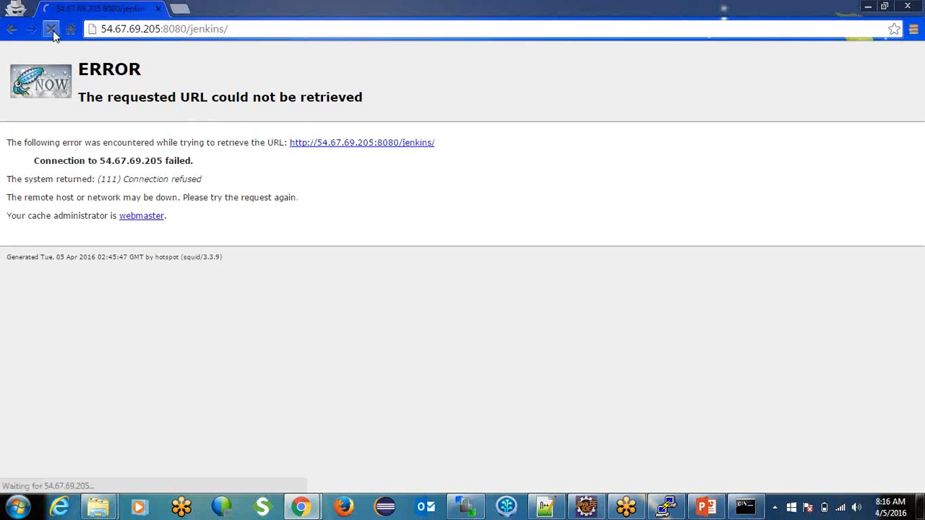
pyautogui.click(231, 29)
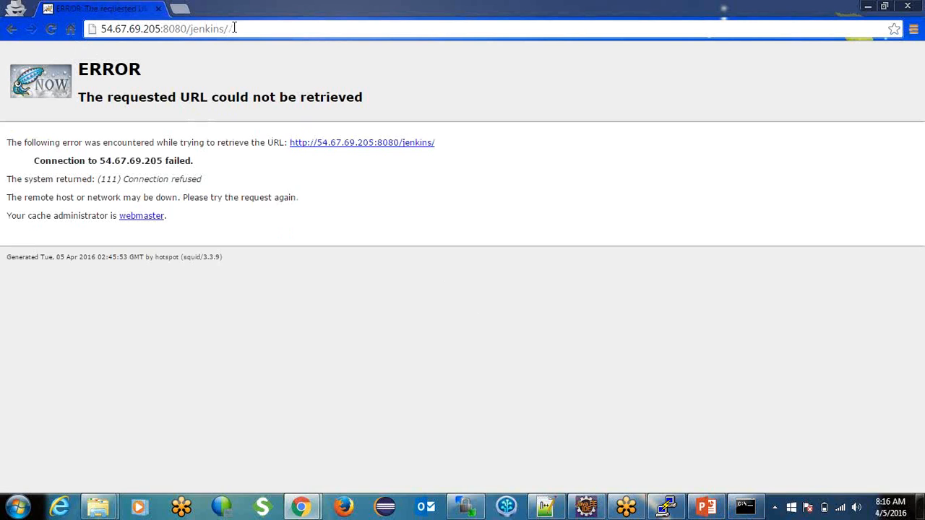
pyautogui.click(191, 30)
pyautogui.moveTo(214, 32); pyautogui.dragTo(238, 32)
pyautogui.press('BackSpace')
pyautogui.press('Return')
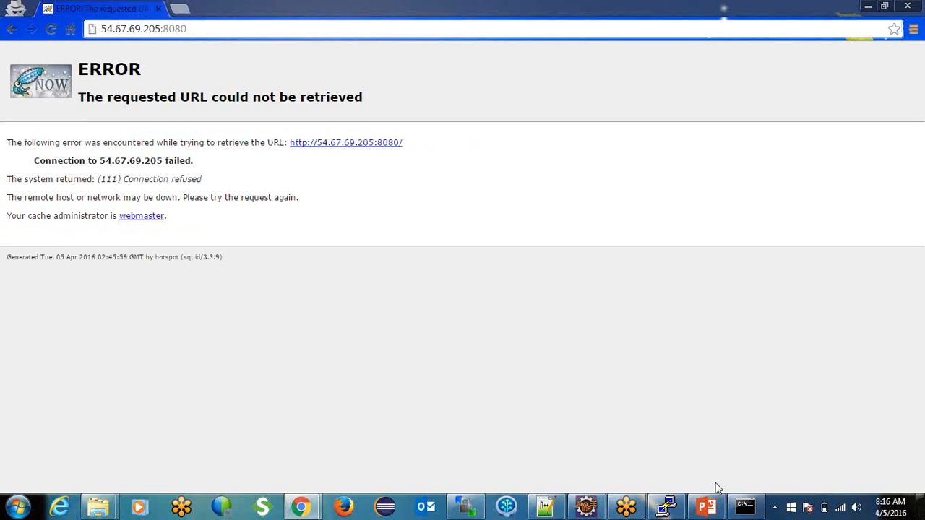
# Clear the terminal and restart Tomcat again with ./shutdown.sh followed by ./startup.sh
pyautogui.click(661, 510)
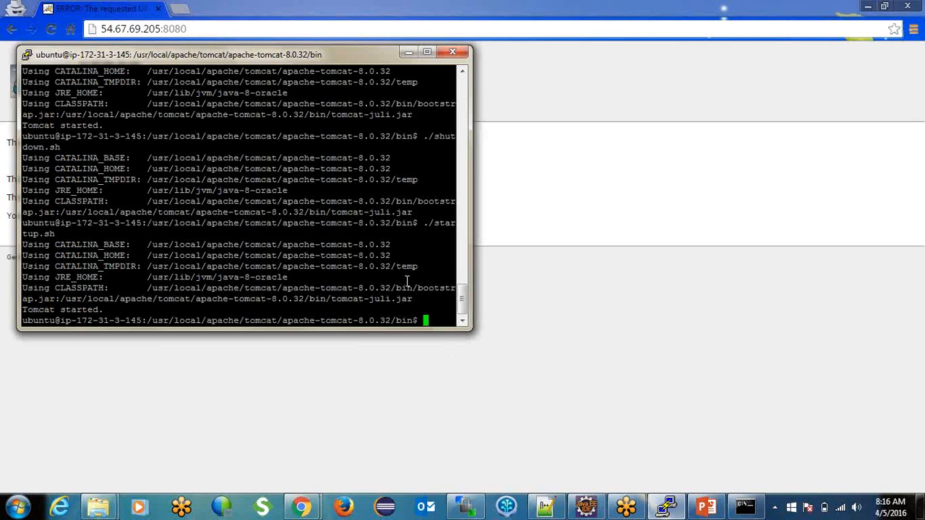
pyautogui.write('clear')
pyautogui.press('Return')
pyautogui.write('./shu')
pyautogui.press('Tab')
pyautogui.press('Return')
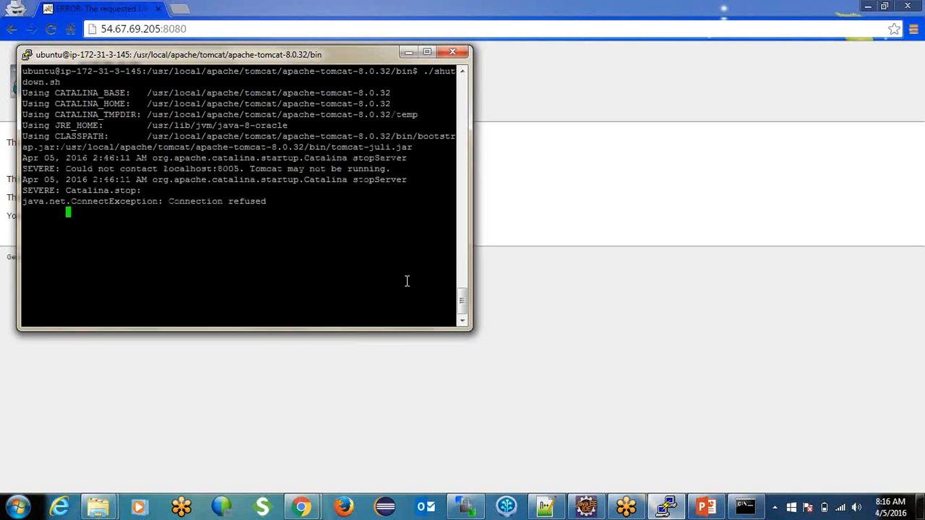
pyautogui.write('./star')
pyautogui.press('Tab')
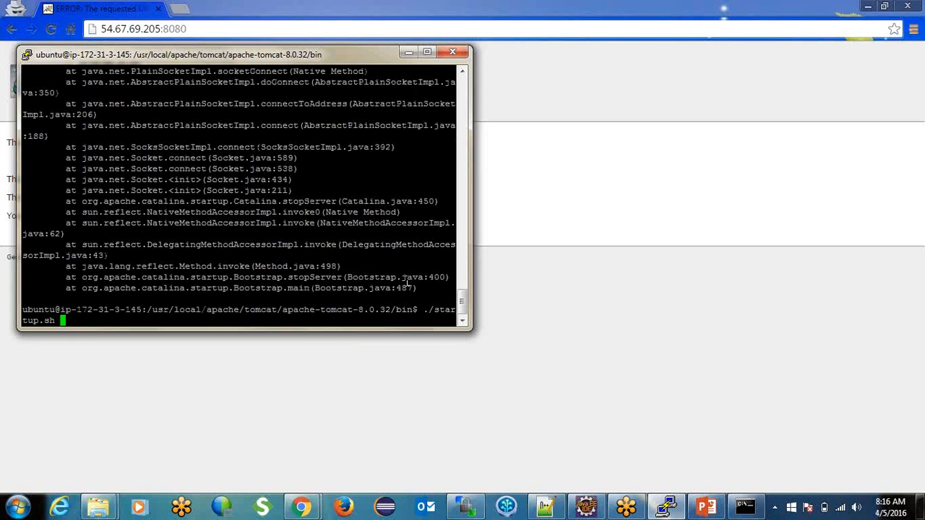
pyautogui.press('Return')
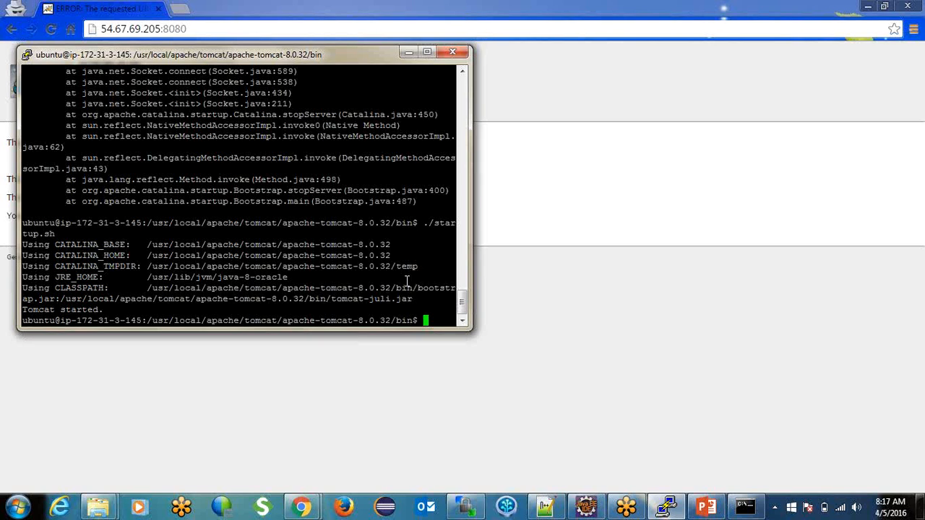
# Reload the server root page and open 54.67.69.205:8080/jenkins
pyautogui.click(52, 29)
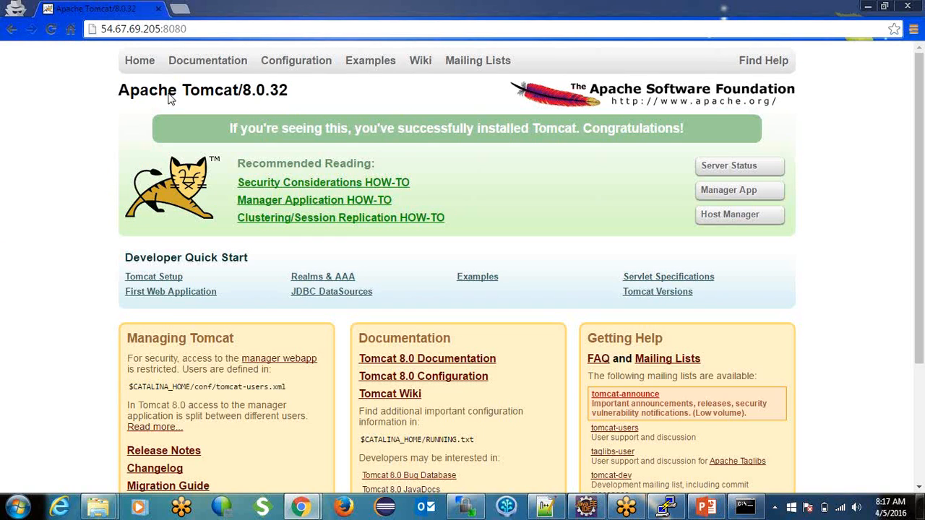
pyautogui.click(206, 25)
pyautogui.click(206, 25)
pyautogui.write('/jen')
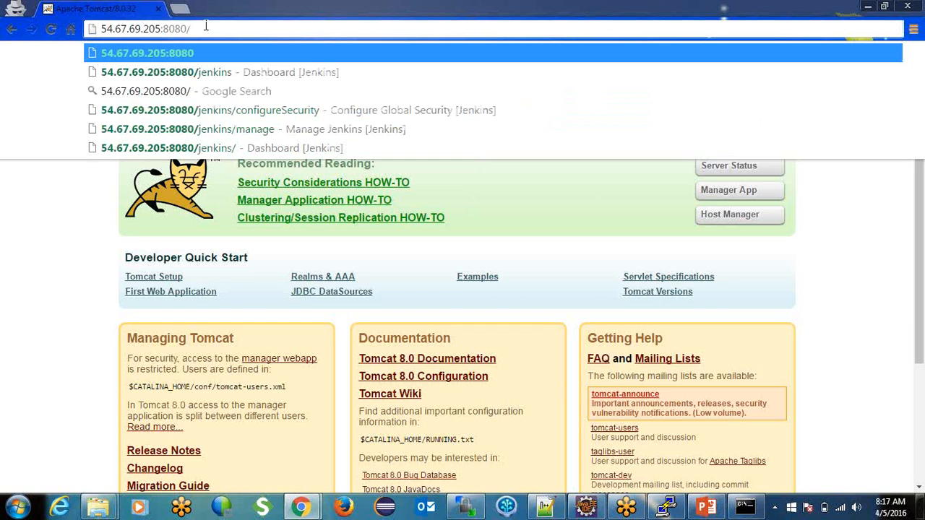
pyautogui.write('kins')
pyautogui.press('Return')
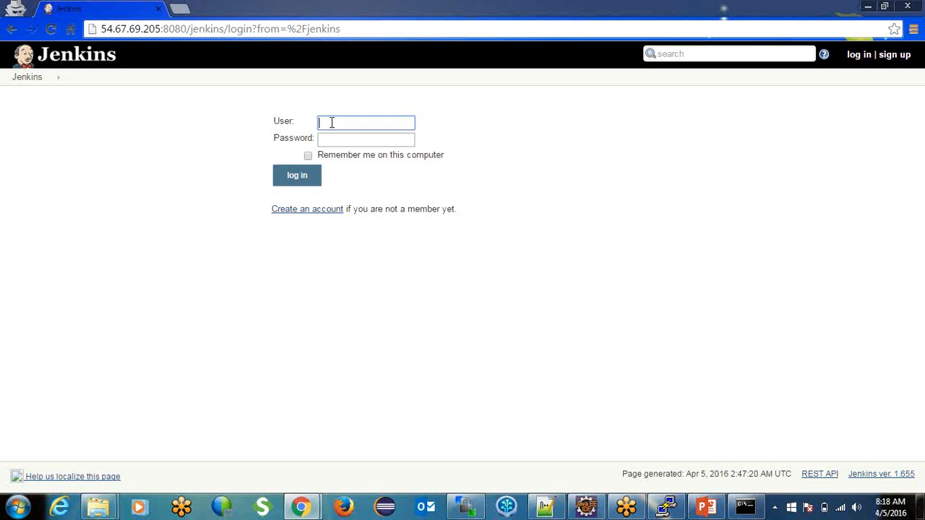
# Try twice to sign in to Jenkins with the account user name and password
pyautogui.press('Tab')
pyautogui.press('Return')
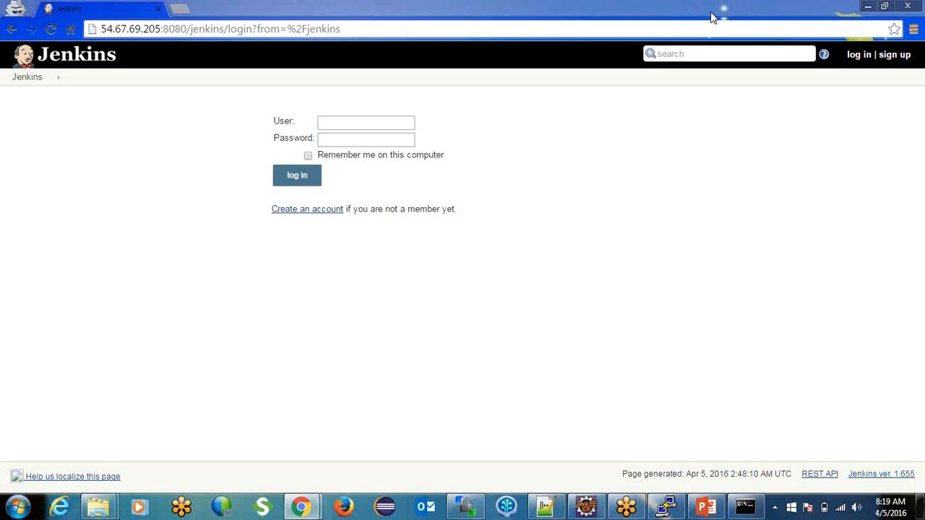
pyautogui.click(403, 118)
pyautogui.write('stee')
pyautogui.press('Tab')
pyautogui.press('Return')
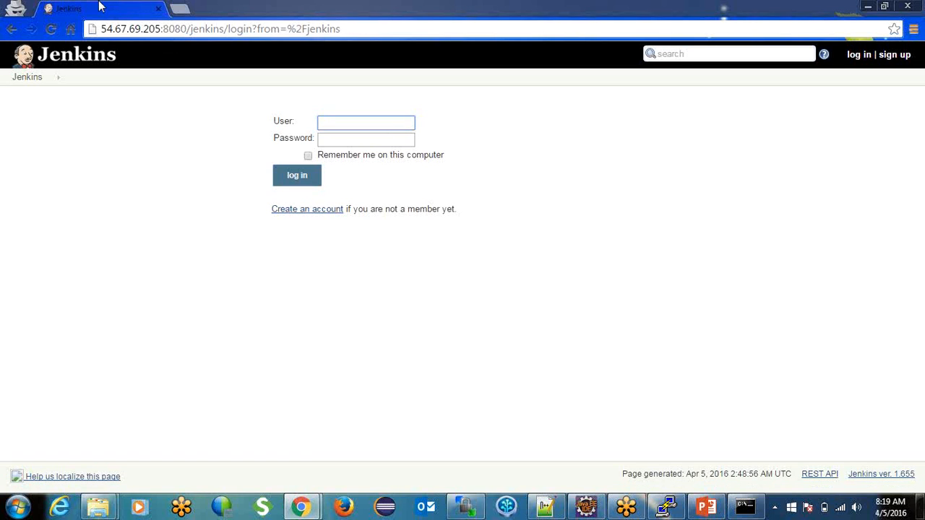
# Reload the login page and try signing in again with the user name and password
pyautogui.click(50, 29)
pyautogui.press('Tab')
pyautogui.click(304, 179)
# Copy the Jenkins address, close the browser window, and open the address in a new incognito window
pyautogui.moveTo(223, 29); pyautogui.dragTo(100, 28)
pyautogui.hotkey('ctrl', 'c')
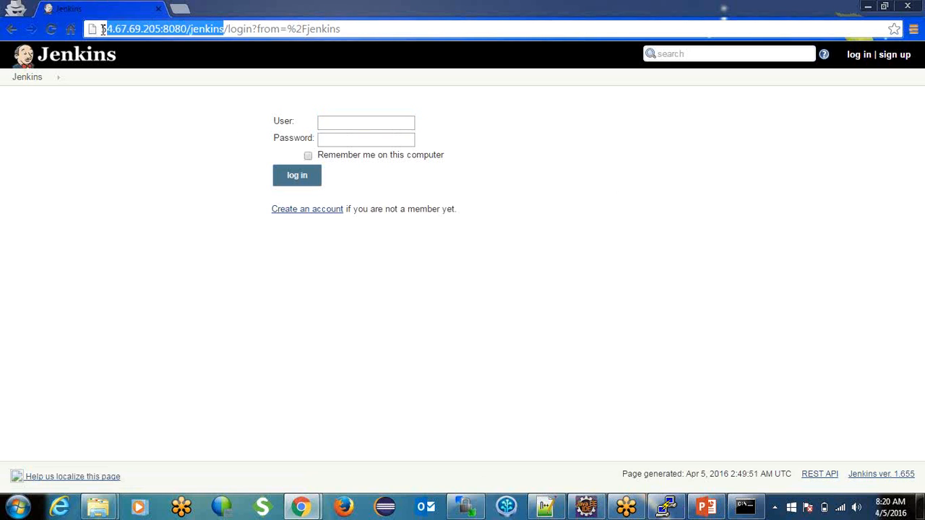
pyautogui.click(909, 7)
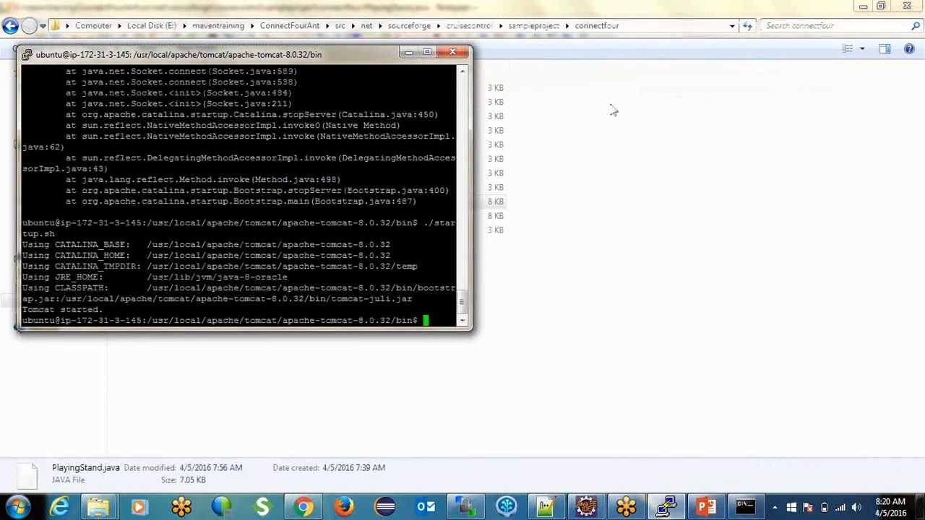
pyautogui.click(305, 508)
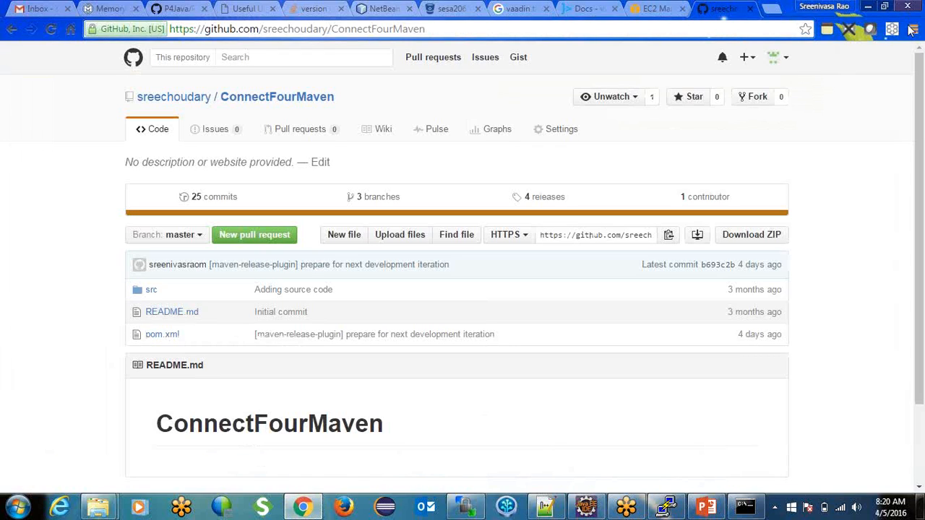
pyautogui.click(913, 29)
pyautogui.click(812, 101)
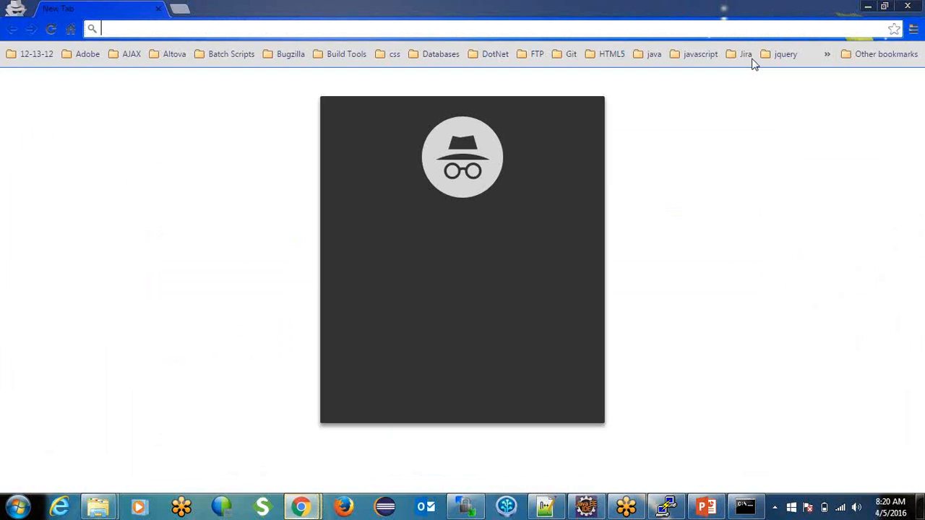
pyautogui.hotkey('ctrl', 'v')
pyautogui.press('Return')
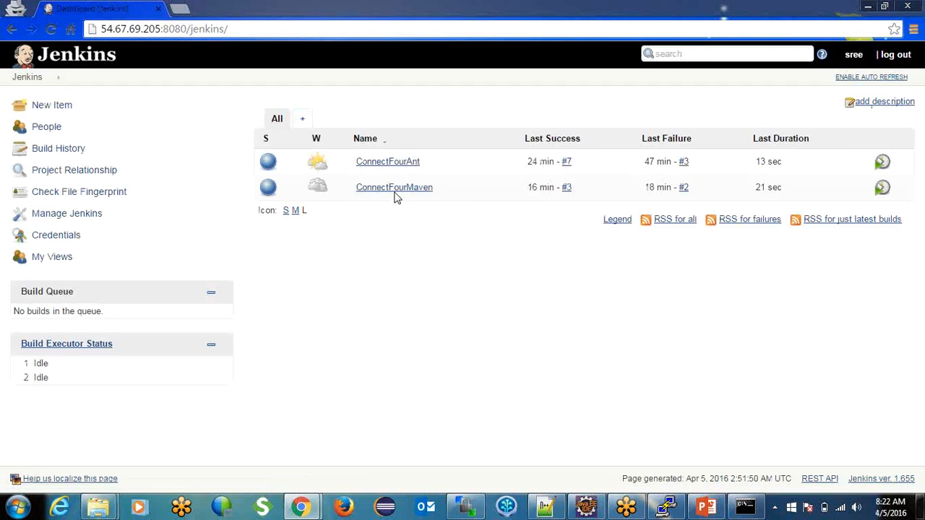
# Open the configuration of the ConnectFourMaven job
pyautogui.click(396, 189)
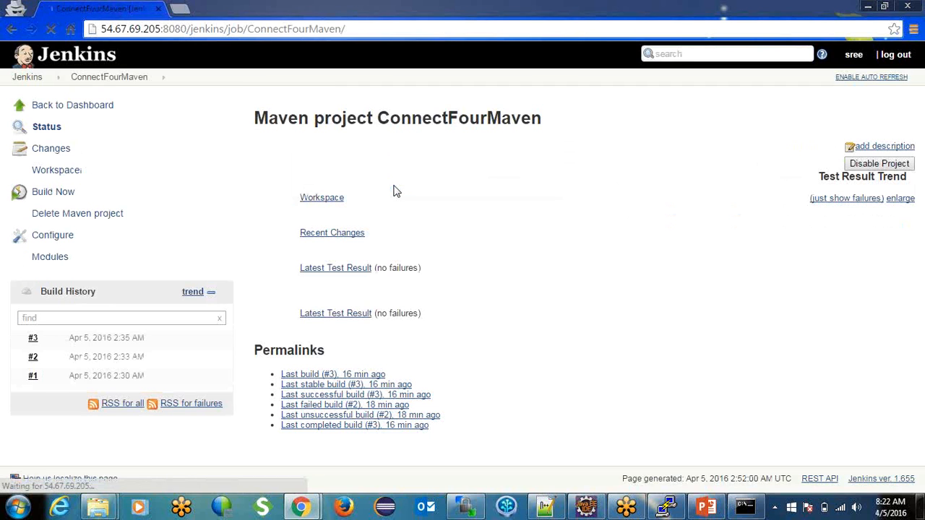
pyautogui.click(54, 240)
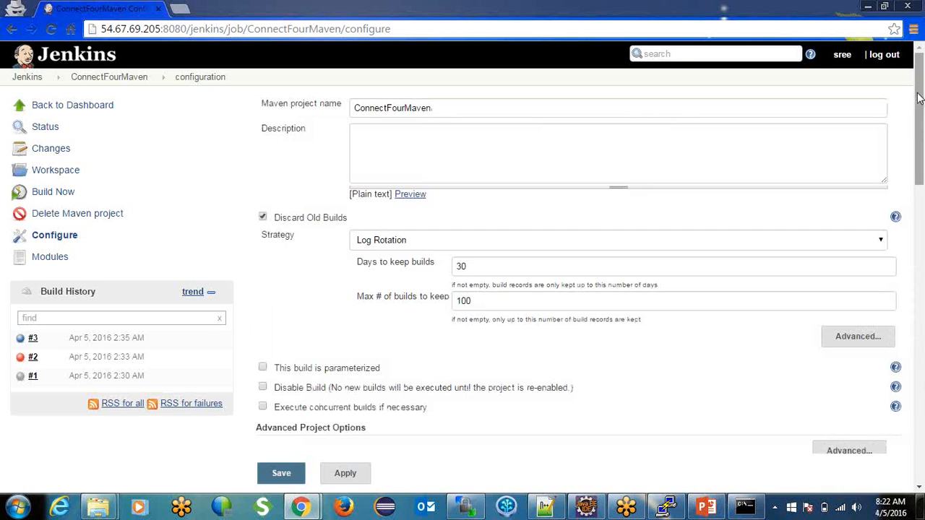
pyautogui.moveTo(919, 98); pyautogui.dragTo(911, 410)
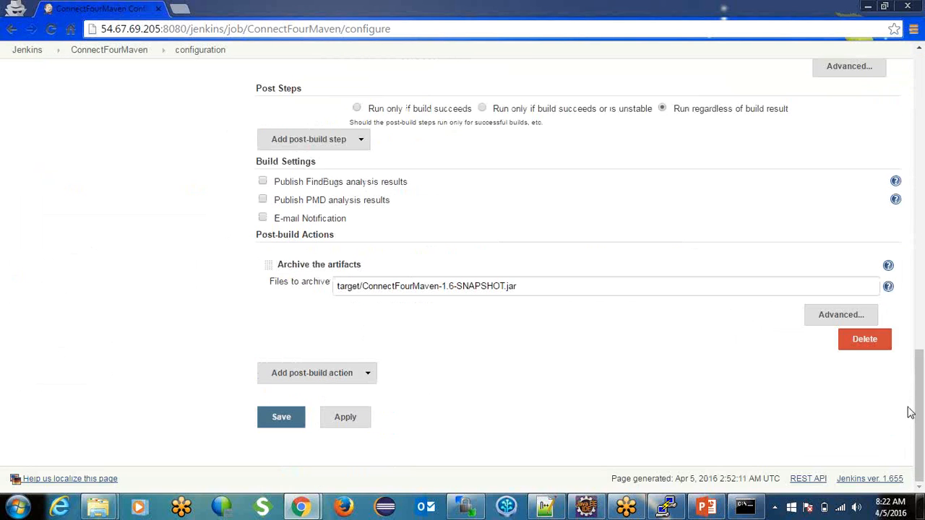
# Enable publishing of PMD analysis results and FindBugs analysis results in the build settings
pyautogui.click(368, 375)
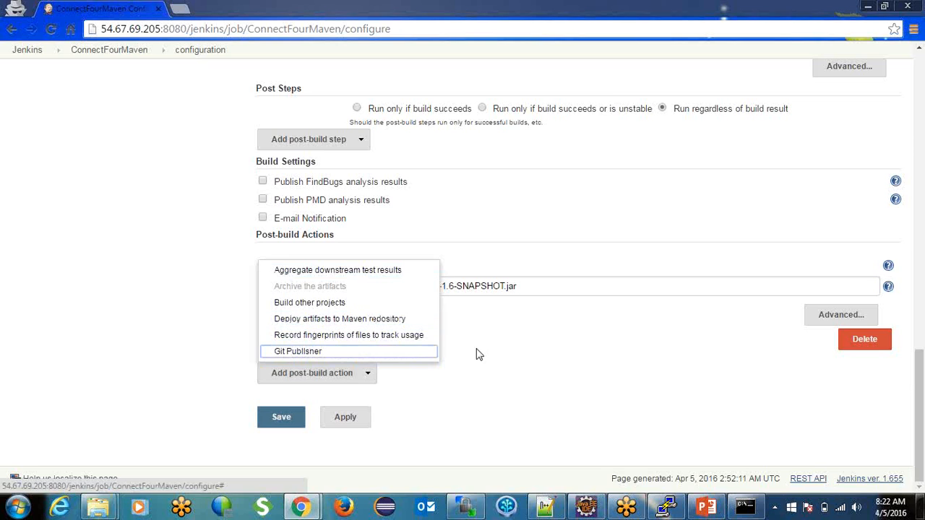
pyautogui.click(489, 364)
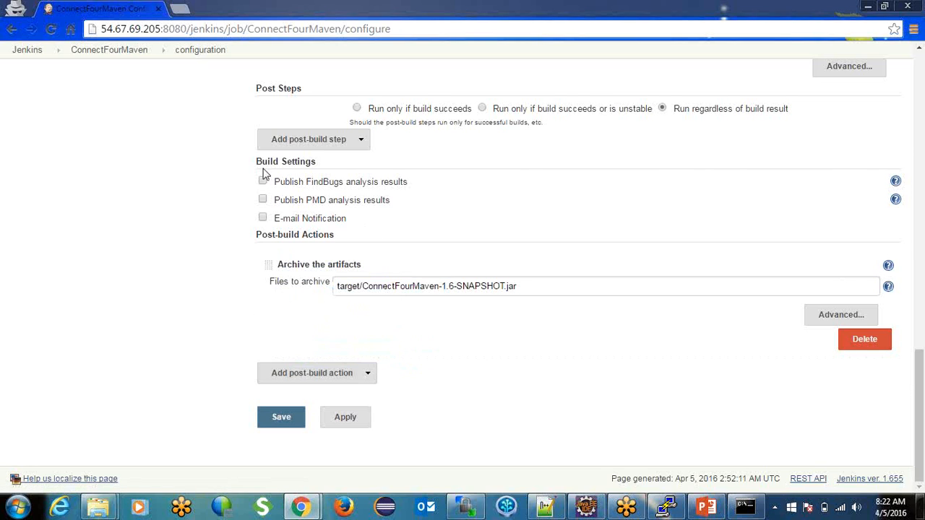
pyautogui.click(262, 201)
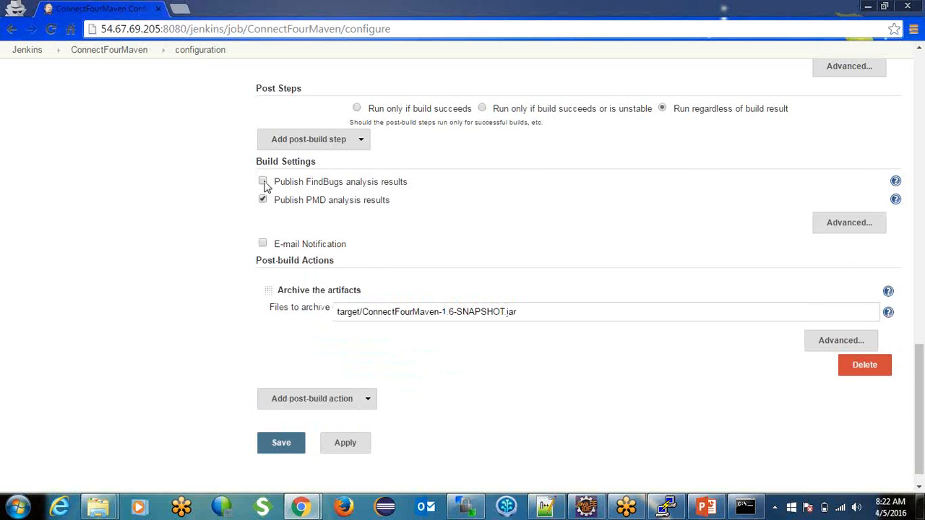
pyautogui.click(263, 182)
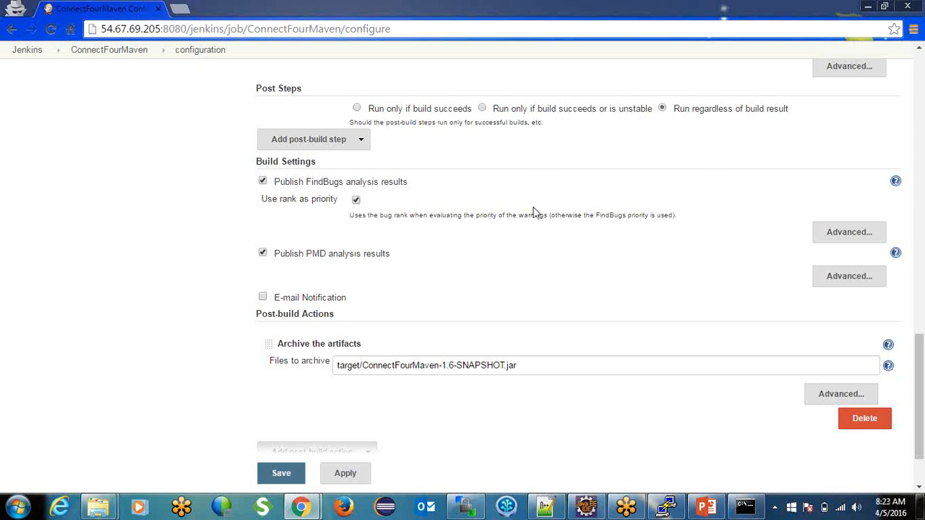
# Expand the advanced options of the FindBugs and PMD publishing settings
pyautogui.click(831, 232)
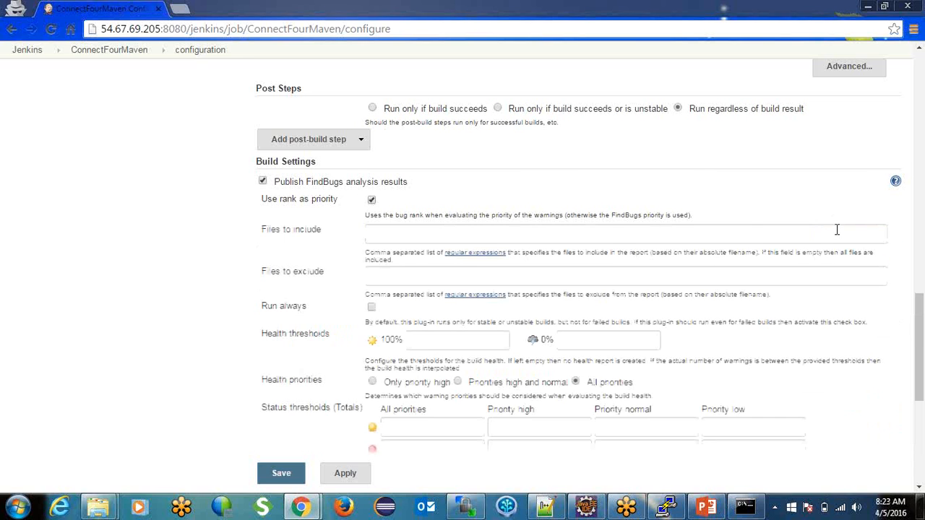
pyautogui.click(481, 233)
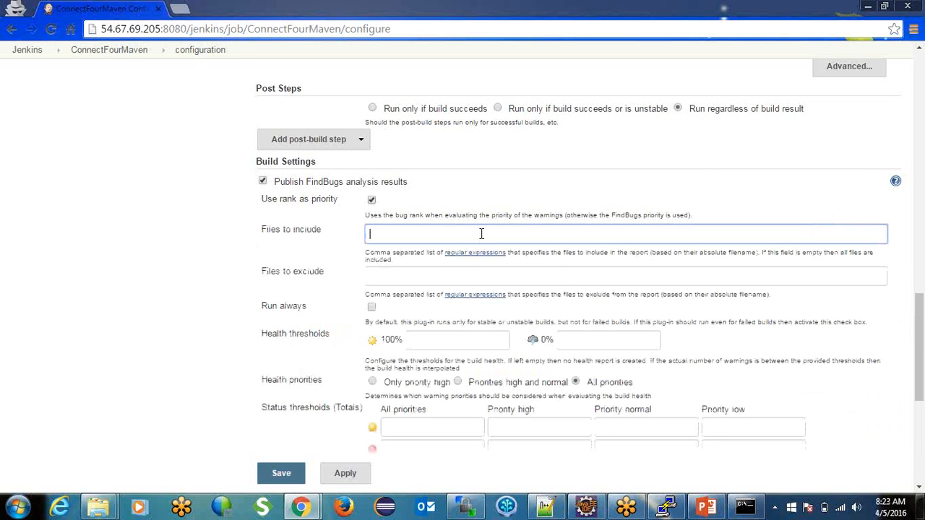
pyautogui.moveTo(920, 311); pyautogui.dragTo(917, 385)
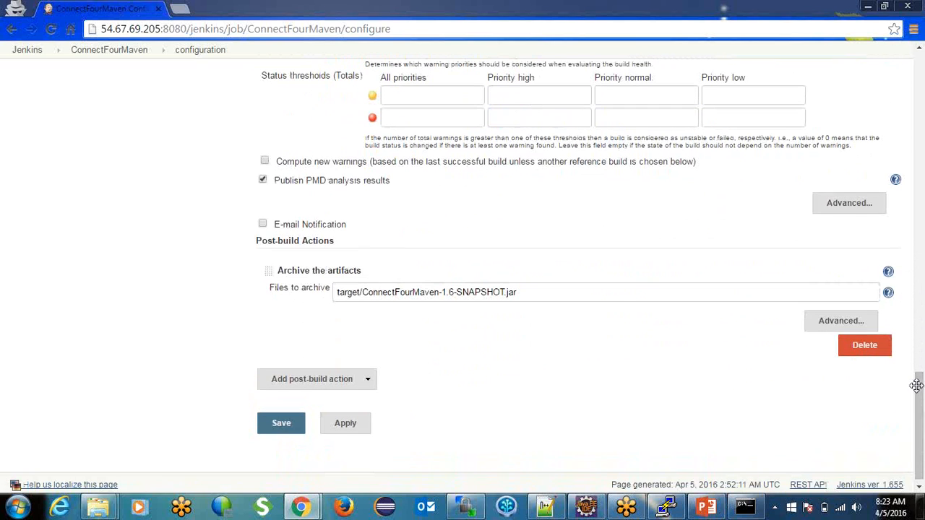
pyautogui.click(836, 204)
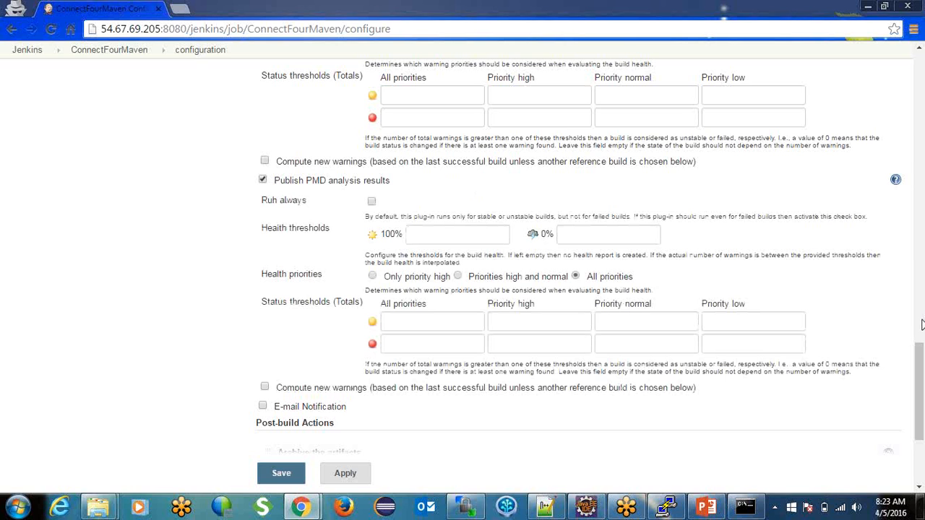
# Add the findbugs:findbugs and PMD goals after clean package in the build goals and options, and save the configuration
pyautogui.moveTo(920, 363); pyautogui.dragTo(920, 268)
pyautogui.click(606, 172)
pyautogui.write('findbugs:')
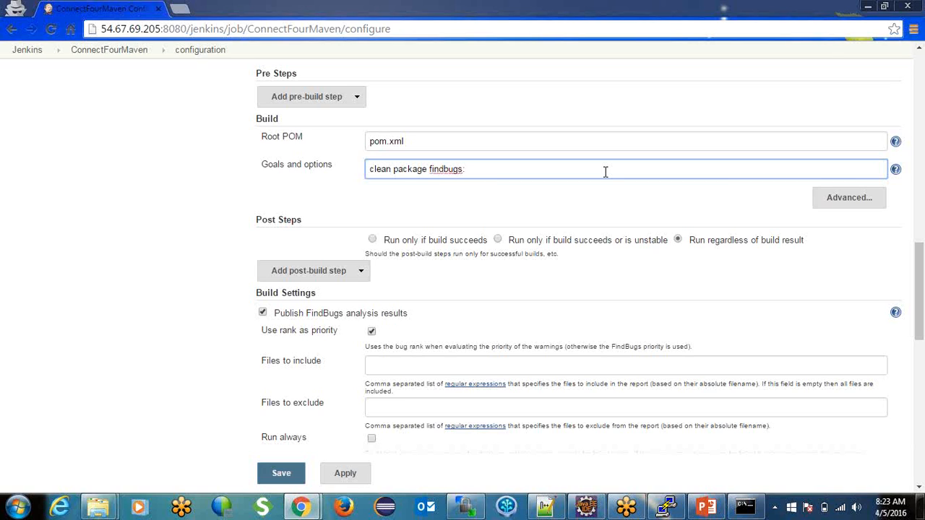
pyautogui.write(' fi')
pyautogui.doubleClick(453, 168)
pyautogui.doubleClick(479, 169)
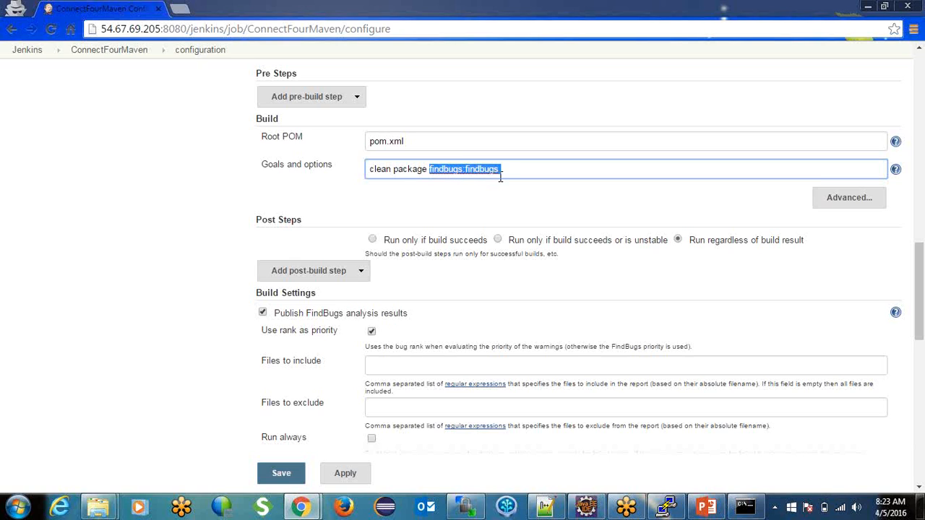
pyautogui.click(504, 168)
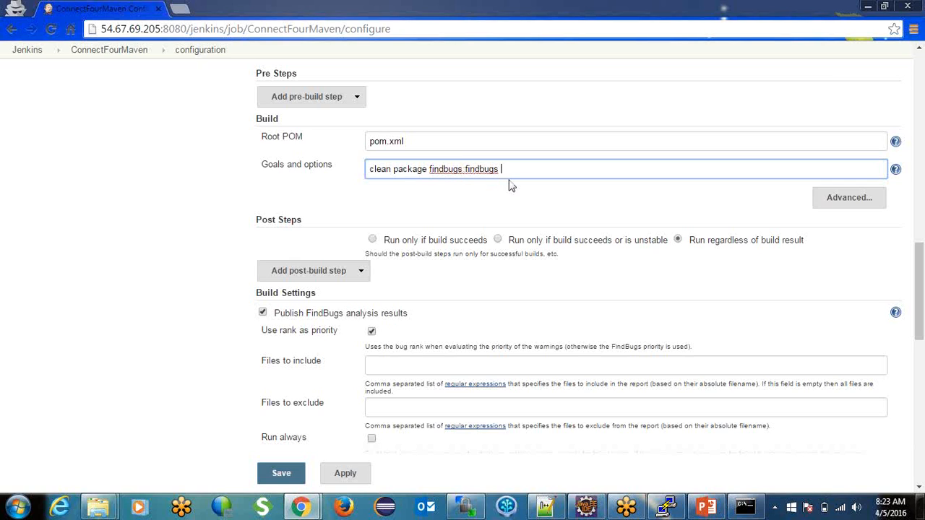
pyautogui.press('BackSpace')
pyautogui.press('BackSpace')
pyautogui.write(':pmd')
pyautogui.click(284, 475)
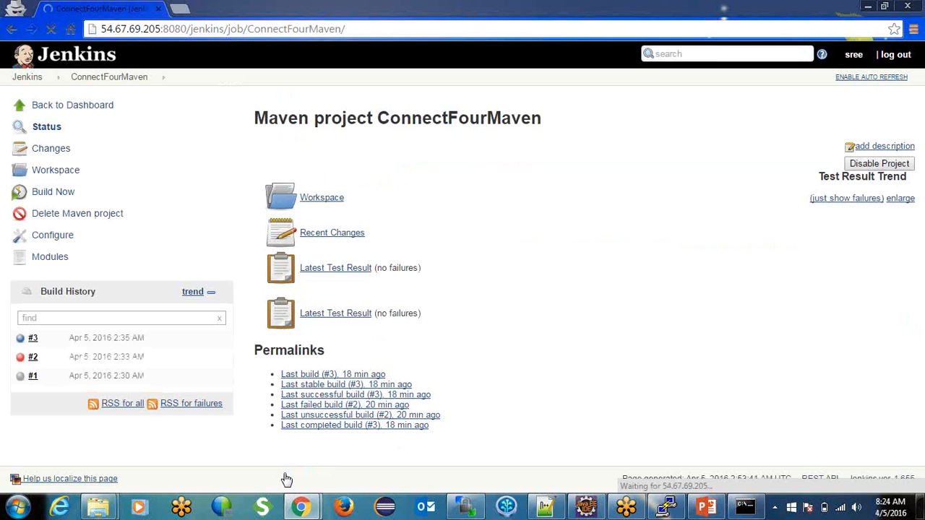
# Start a new build of the job and open the new build's console output
pyautogui.click(57, 192)
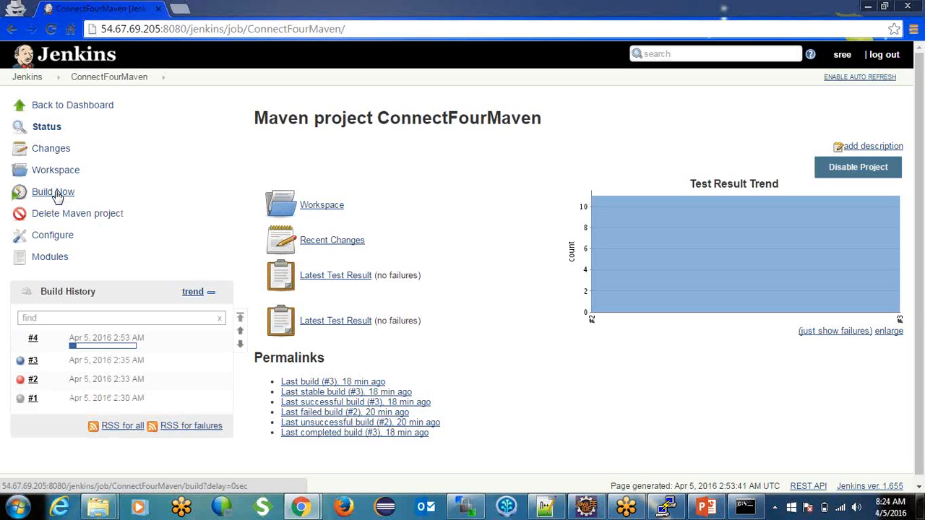
pyautogui.click(150, 341)
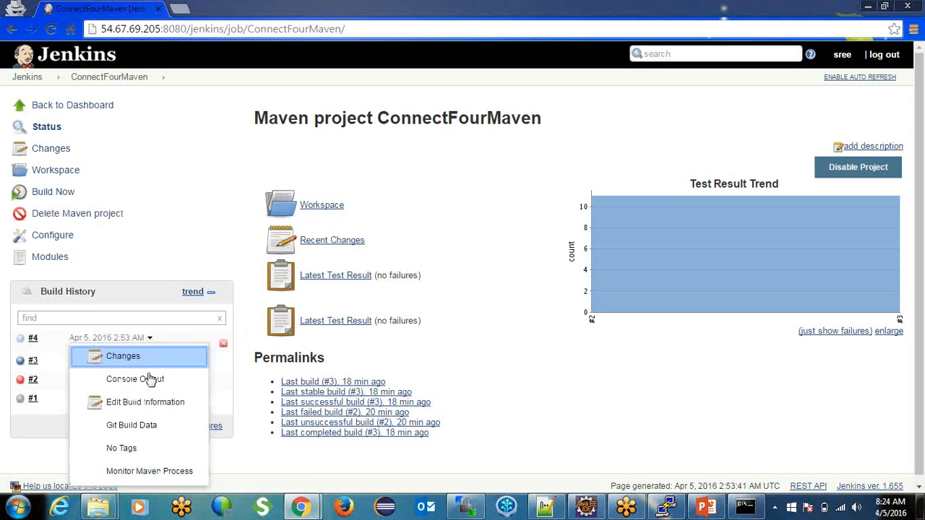
pyautogui.click(148, 383)
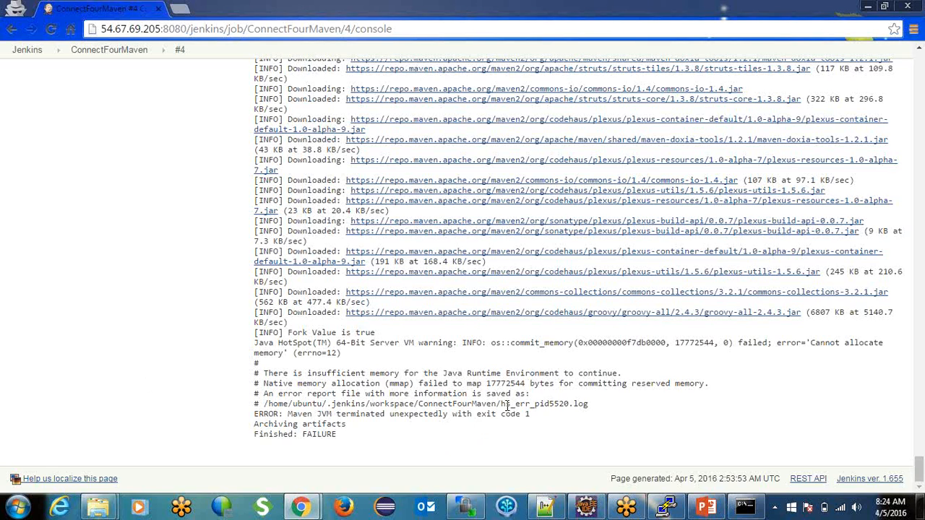
pyautogui.moveTo(506, 405); pyautogui.dragTo(548, 415)
pyautogui.click(552, 416)
# In the server terminal, stop all Java processes with killall java and start Tomcat again with ./startup.sh
pyautogui.click(666, 507)
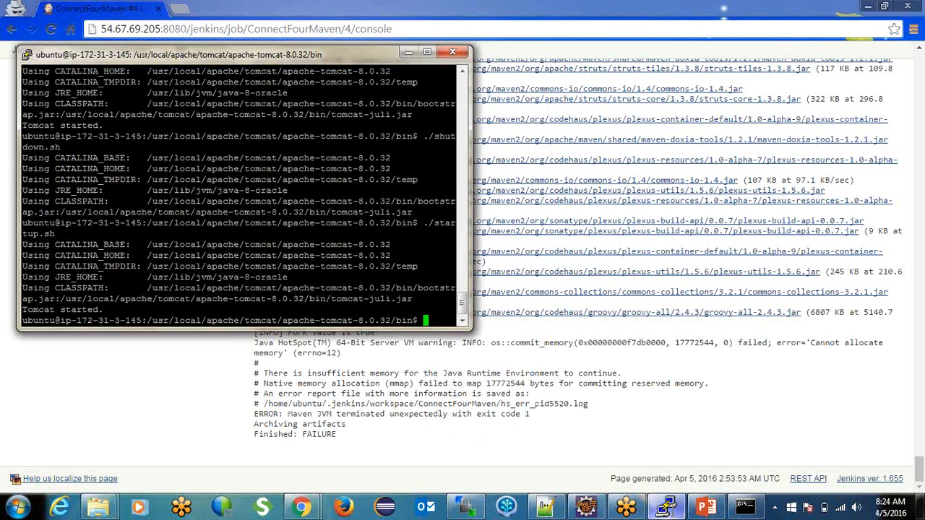
pyautogui.write('killa')
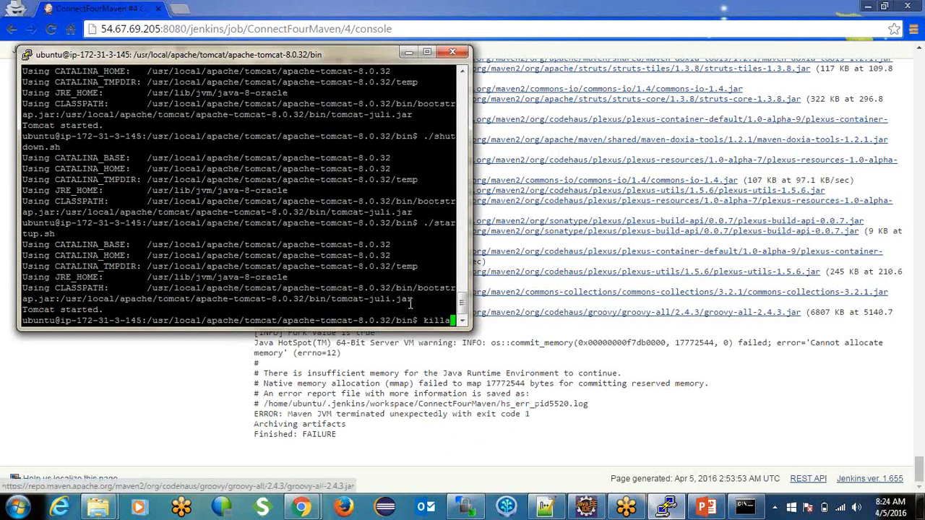
pyautogui.write('ll java')
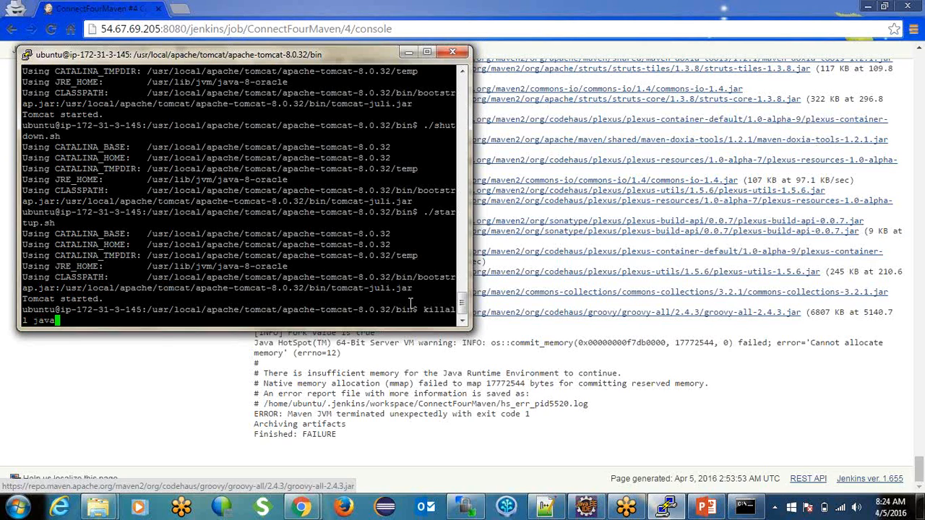
pyautogui.press('Return')
pyautogui.write('clear')
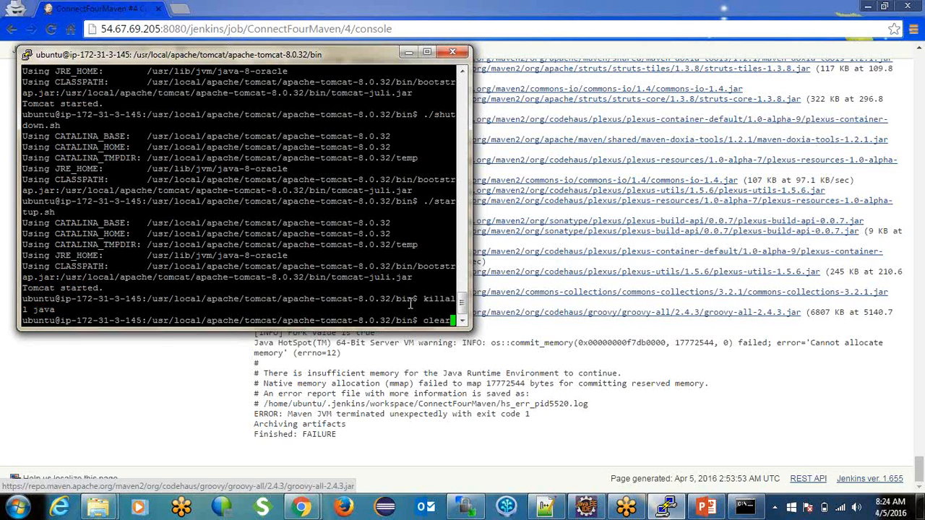
pyautogui.press('Return')
pyautogui.write('./startup.sh')
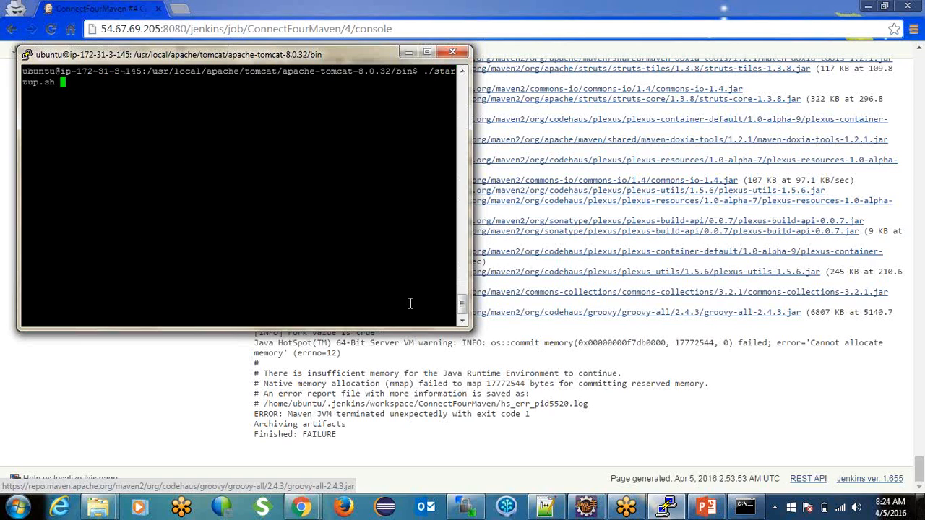
pyautogui.press('Return')
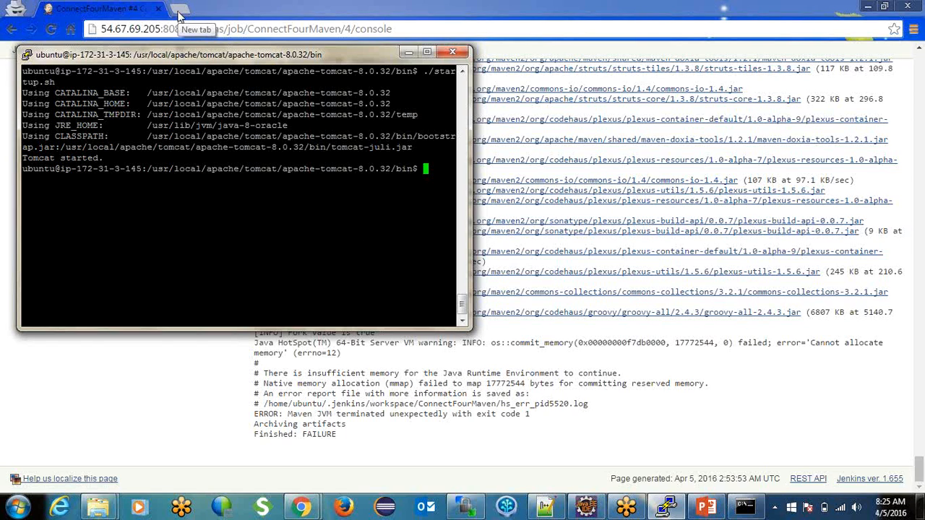
pyautogui.click(180, 16)
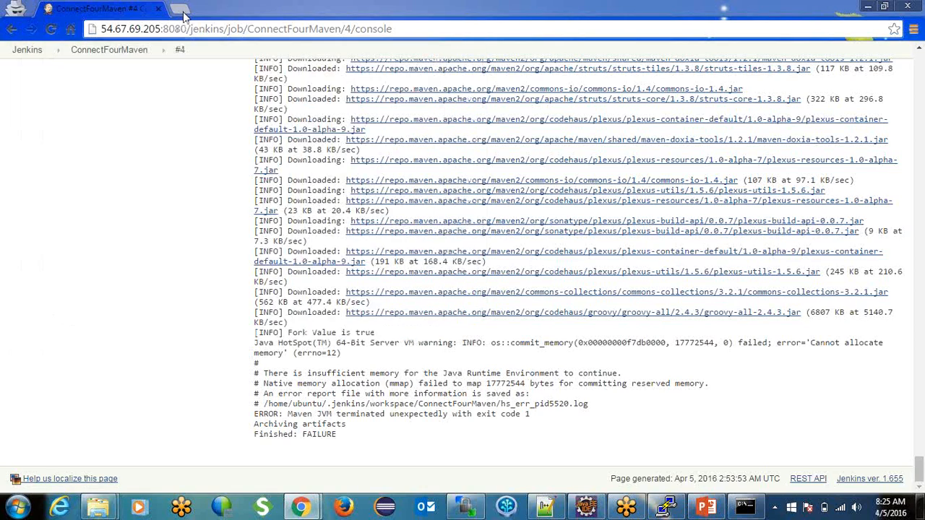
# Open a new tab and reload the Jenkins home page at 54.67.69.205:8080/jenkins/
pyautogui.hotkey('ctrl', 'shift', 'Tab')
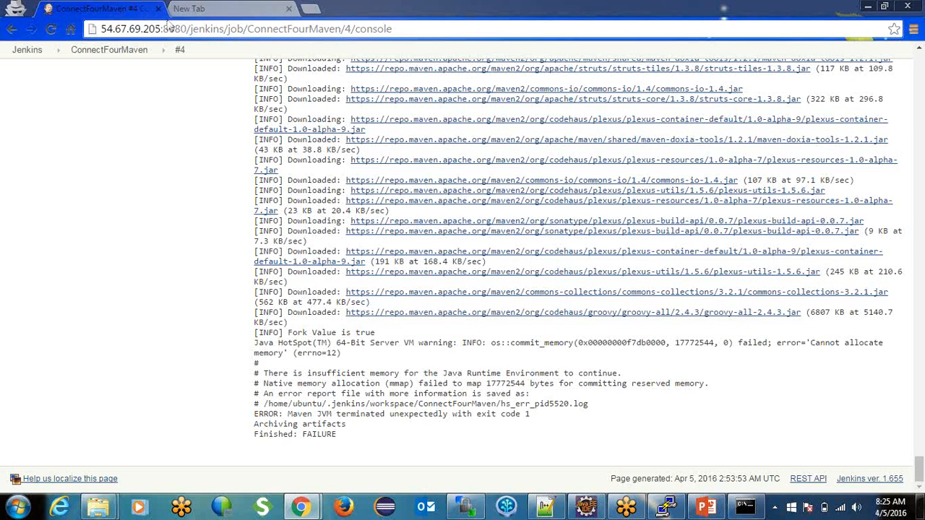
pyautogui.moveTo(188, 29); pyautogui.dragTo(92, 29)
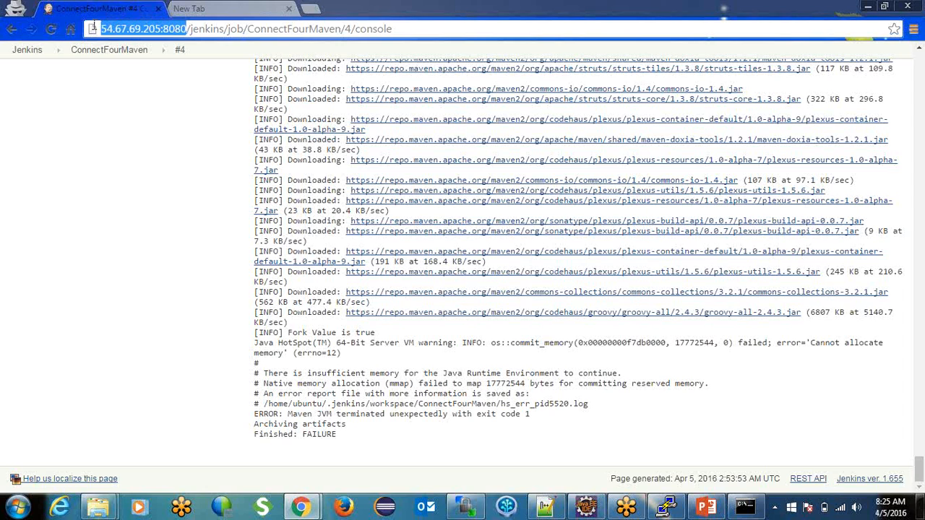
pyautogui.moveTo(224, 29); pyautogui.dragTo(95, 29)
pyautogui.hotkey('ctrl', 'c')
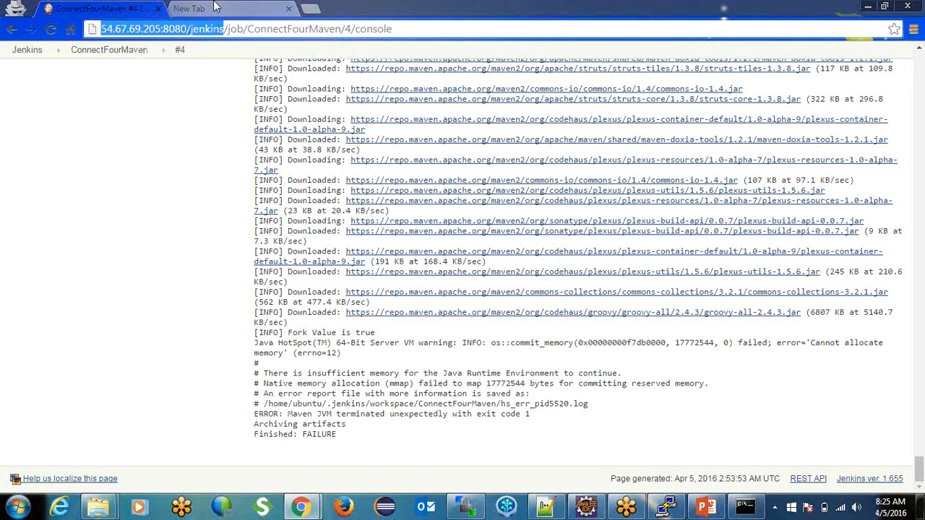
pyautogui.click(159, 8)
pyautogui.hotkey('ctrl', 'v')
pyautogui.press('Return')
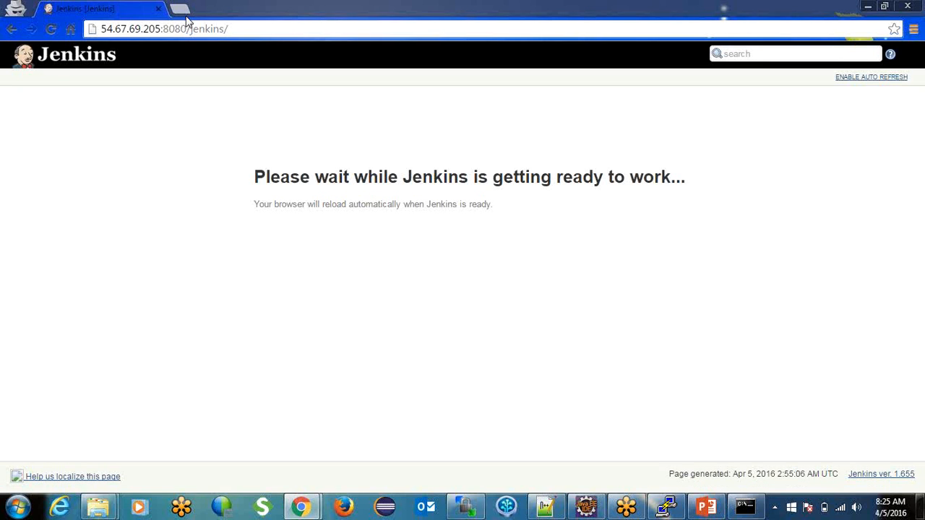
# Open the Tomcat manager at 54.67.69.205:8080/manager in the new tab
pyautogui.moveTo(186, 29); pyautogui.dragTo(84, 31)
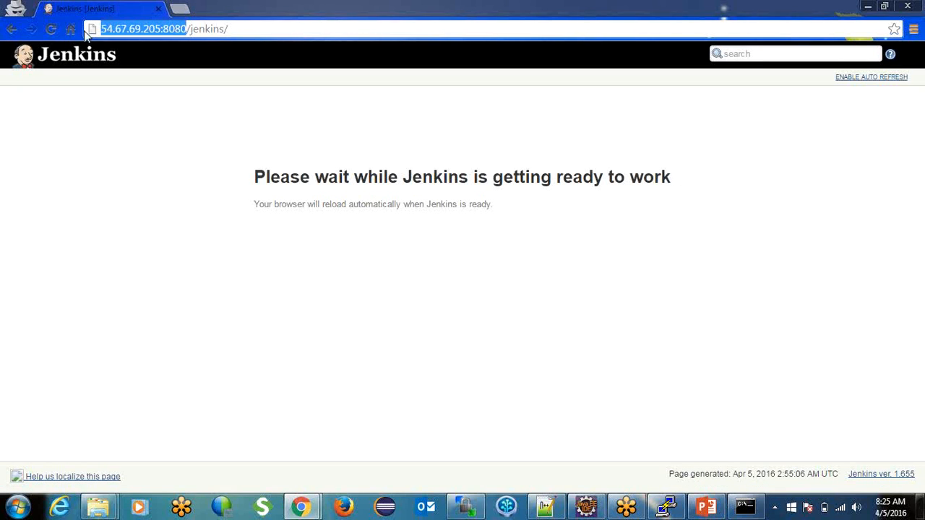
pyautogui.hotkey('ctrl', 'c')
pyautogui.click(182, 10)
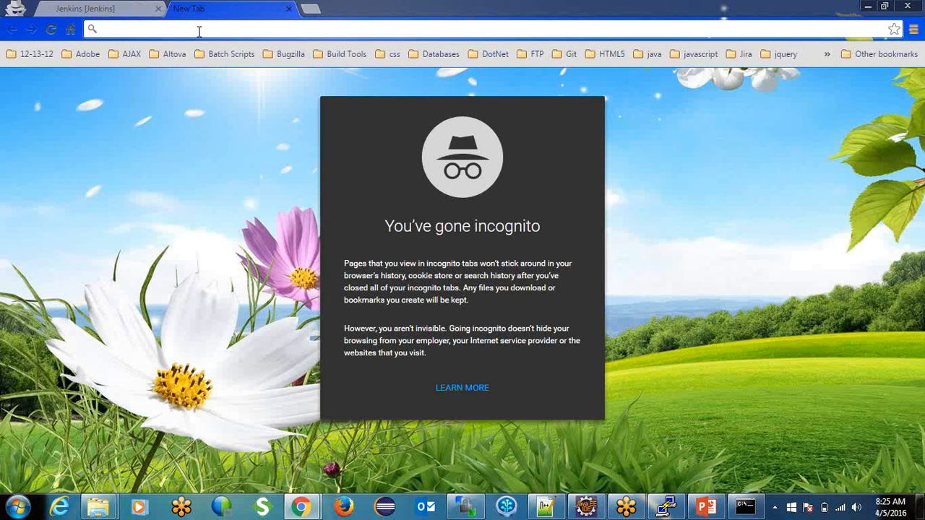
pyautogui.hotkey('ctrl', 'v')
pyautogui.write('manager')
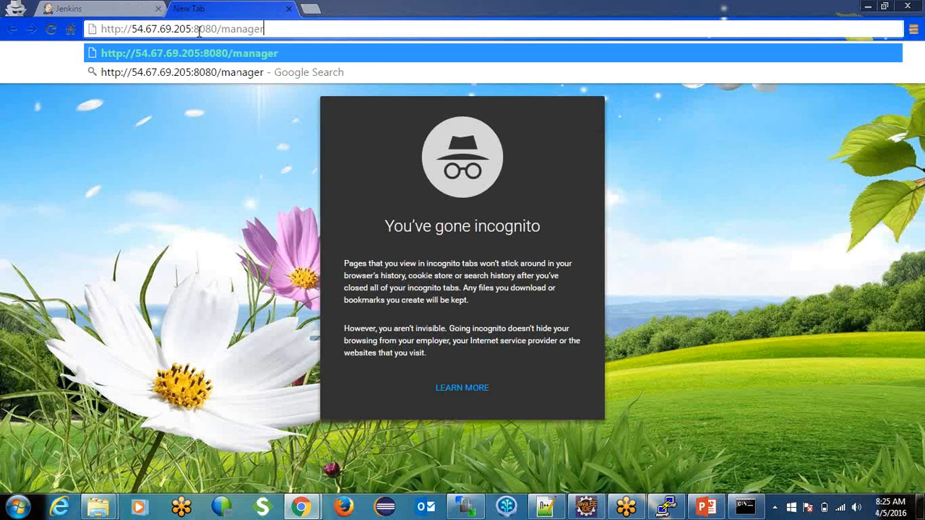
pyautogui.press('Return')
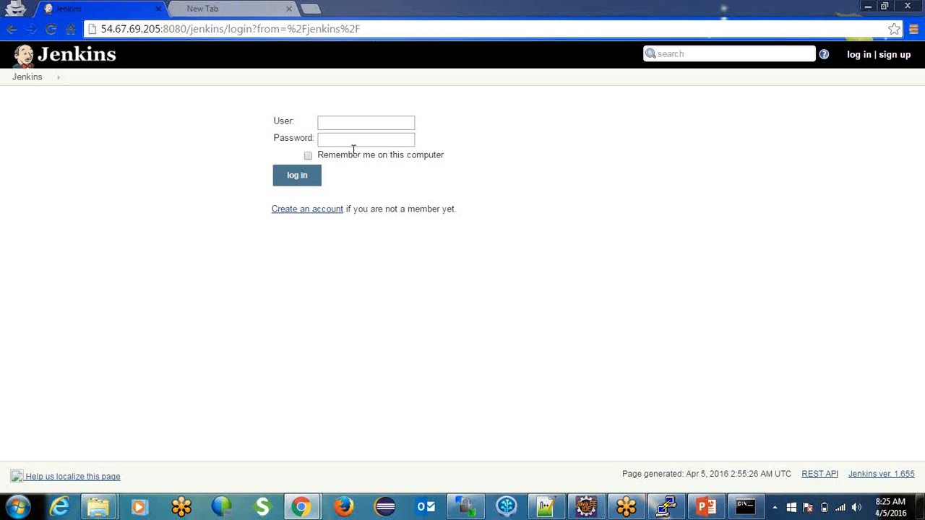
# Log in to Jenkins with the user name and account password
pyautogui.click(349, 123)
pyautogui.press('Tab')
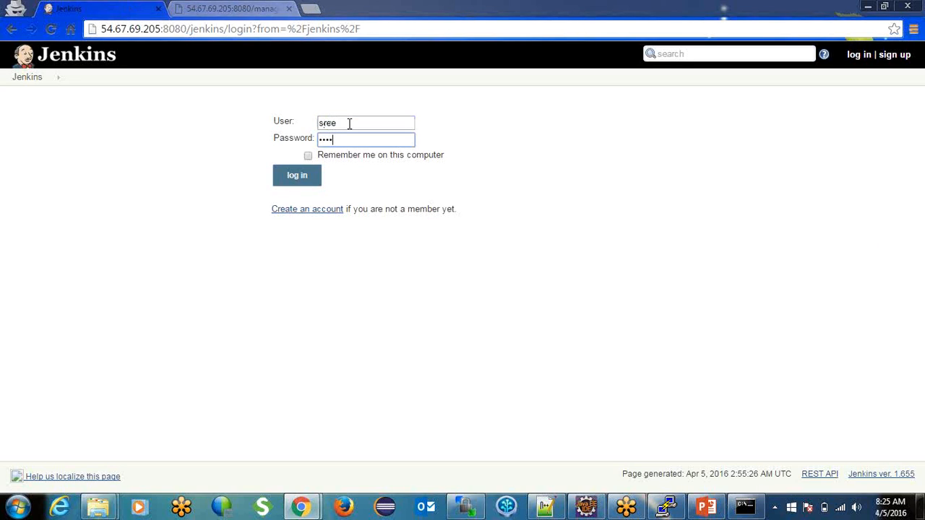
pyautogui.click(304, 178)
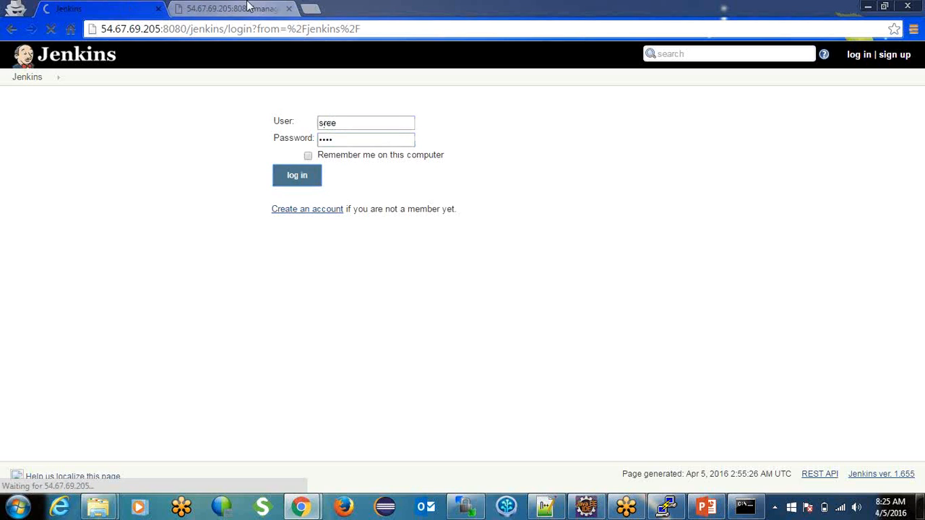
# Sign in to the Tomcat manager with the tomcat user name and its password
pyautogui.click(247, 8)
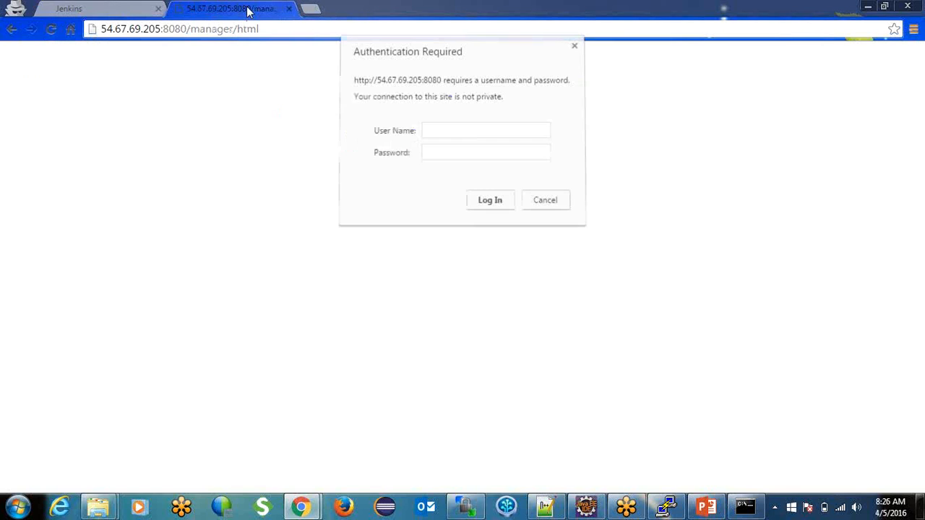
pyautogui.click(446, 136)
pyautogui.press('Tab')
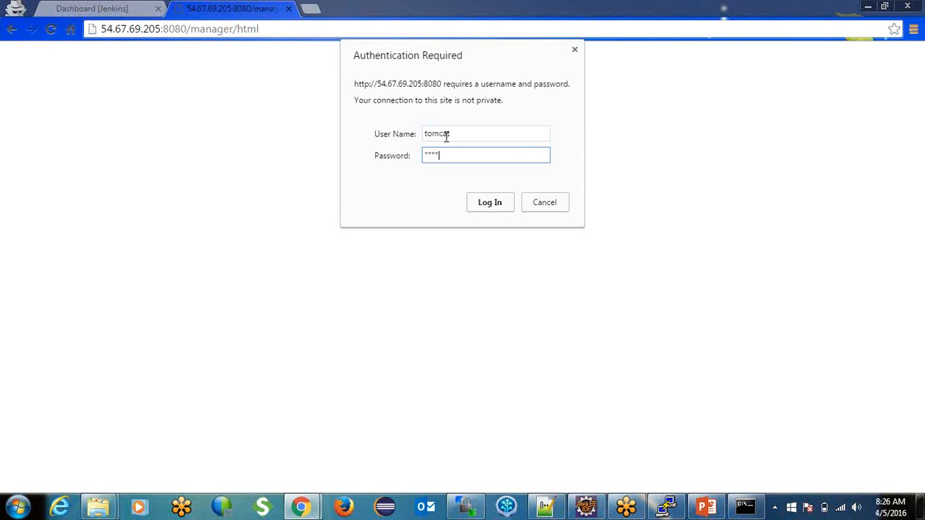
pyautogui.press('Return')
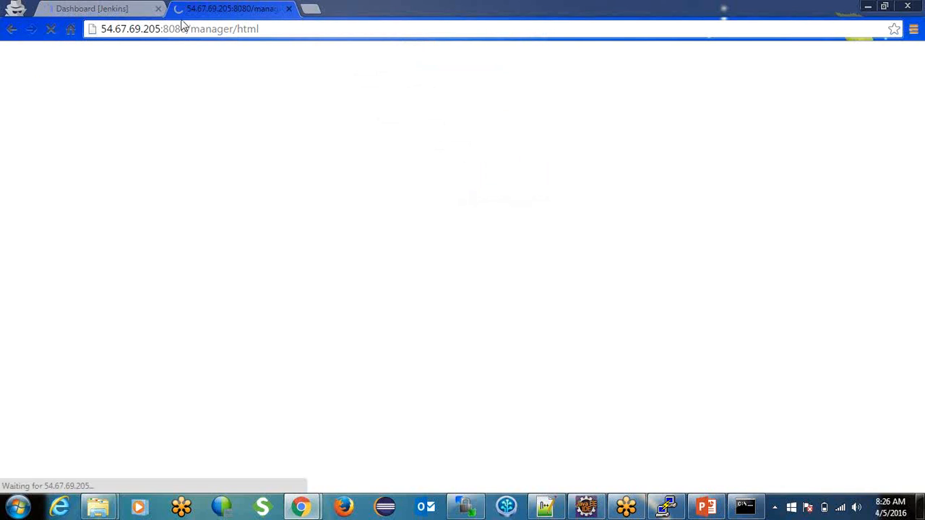
# Stop the artifactory application in the Tomcat Web Application Manager
pyautogui.click(120, 8)
pyautogui.click(210, 9)
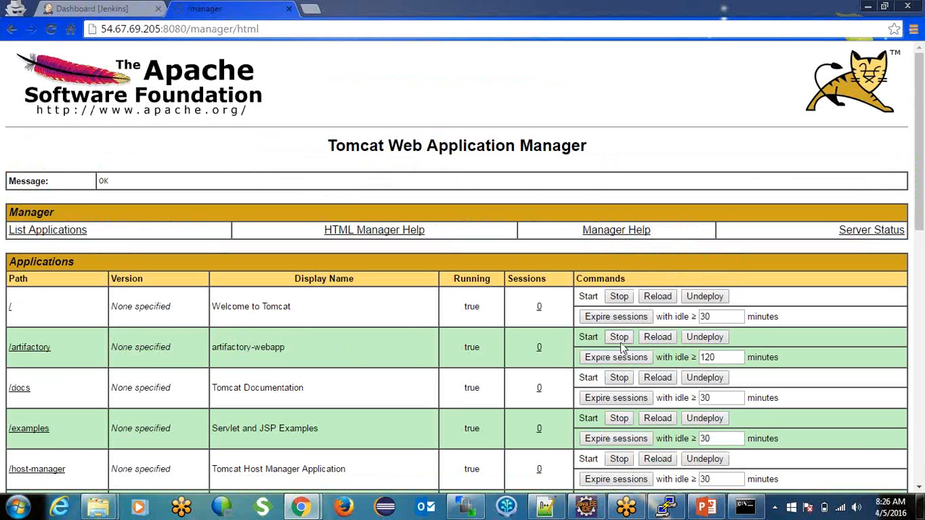
pyautogui.click(618, 339)
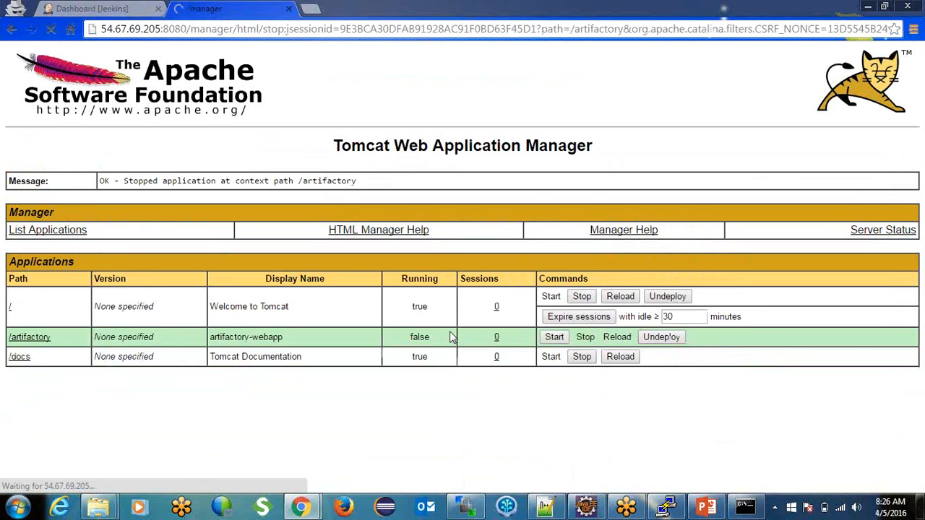
# Start a new build of the ConnectFourMaven job and open build #5's console output
pyautogui.click(116, 9)
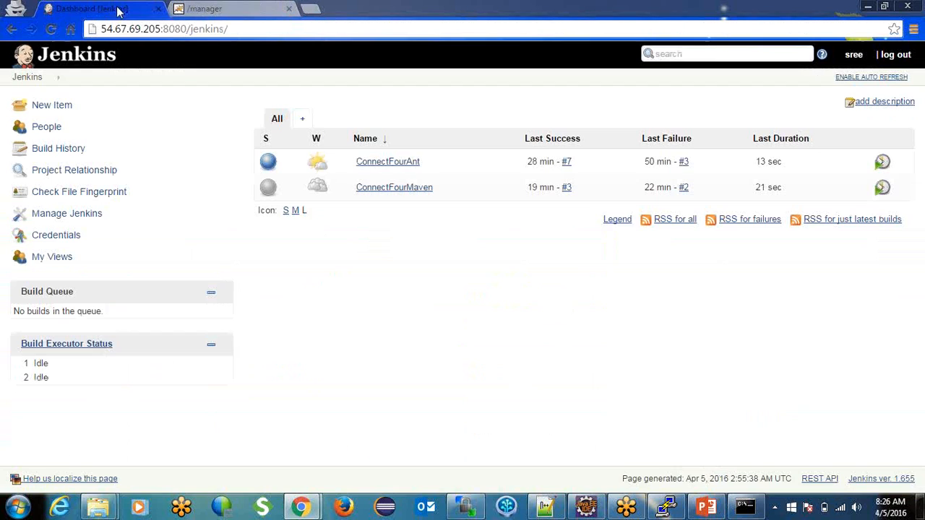
pyautogui.click(398, 187)
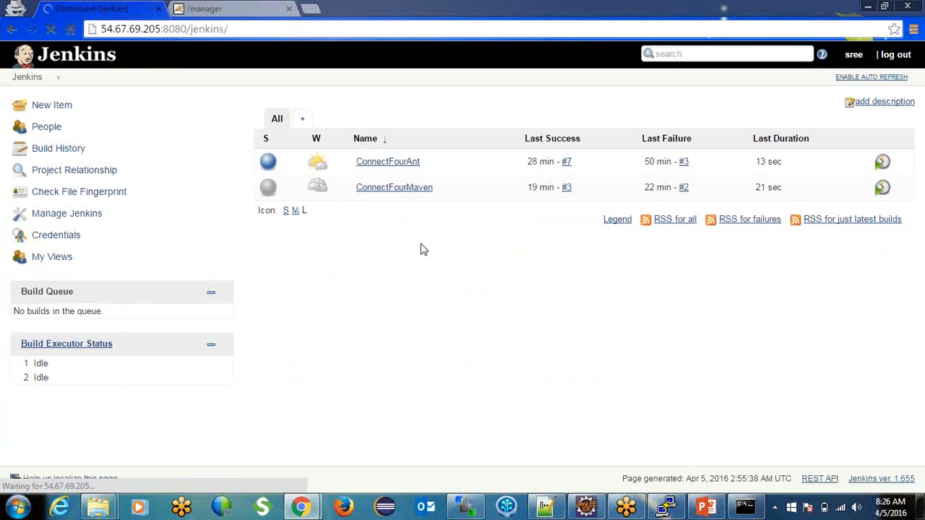
pyautogui.click(56, 238)
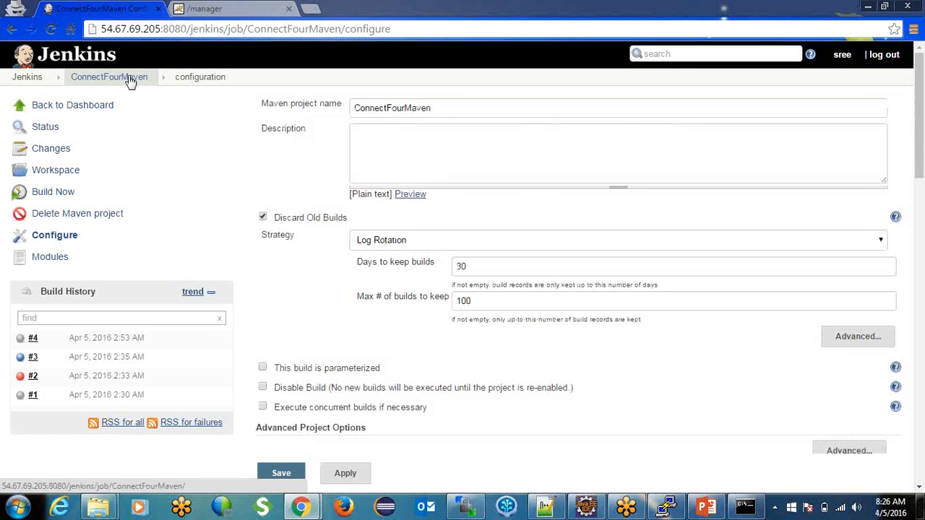
pyautogui.click(60, 194)
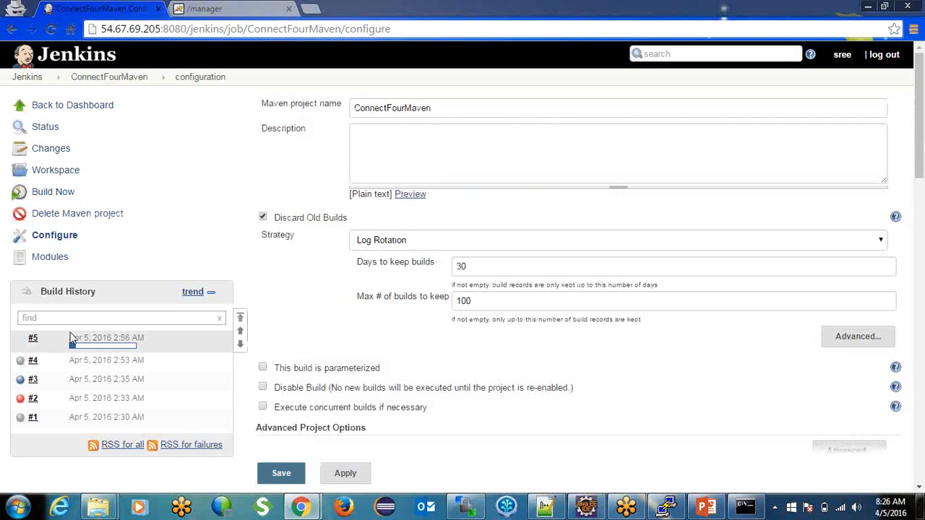
pyautogui.click(151, 345)
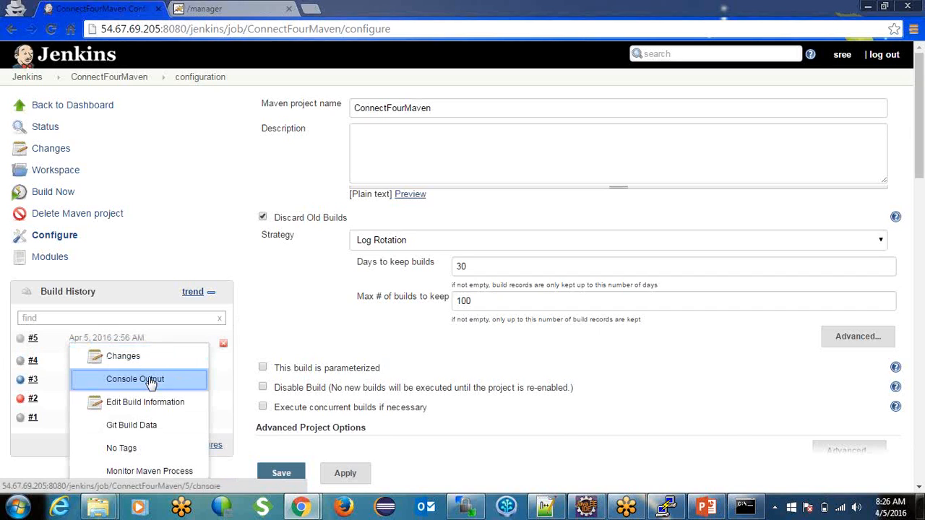
pyautogui.click(149, 380)
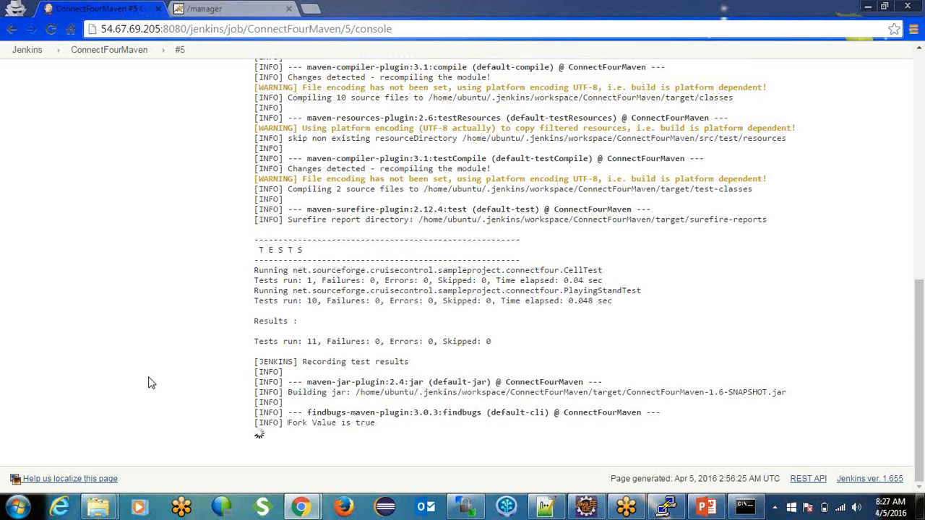
# In a new tab, search Google for maven plugins list
pyautogui.click(307, 10)
pyautogui.write('go')
pyautogui.press('Return')
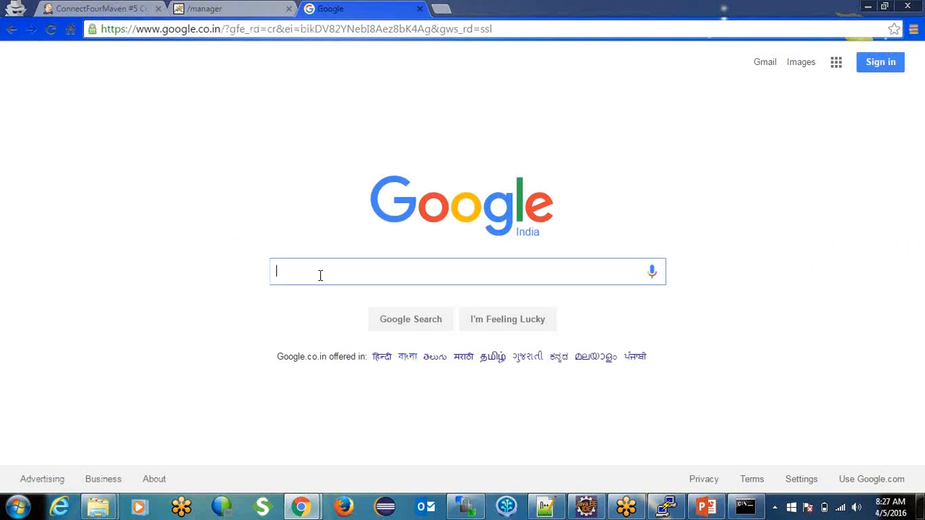
pyautogui.write('maven')
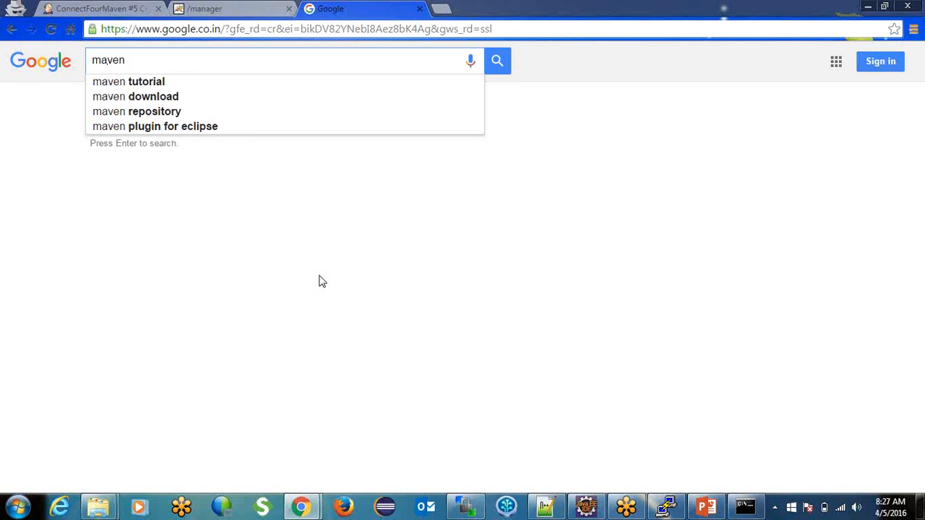
pyautogui.write(' plu')
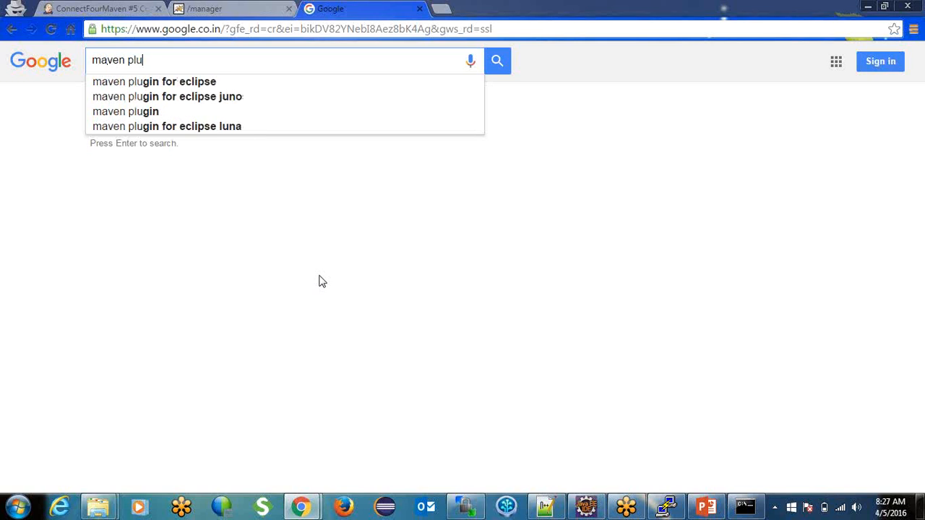
pyautogui.write('gins lis')
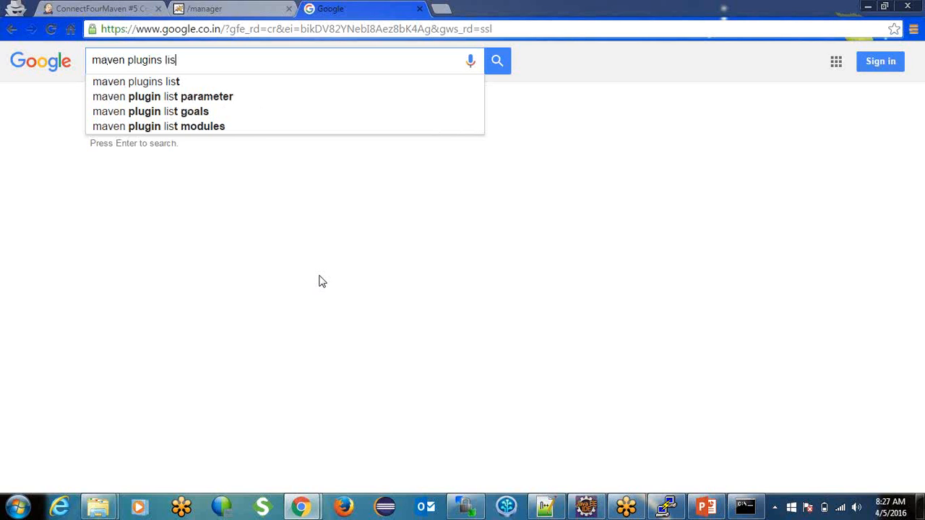
pyautogui.write('t')
pyautogui.press('Return')
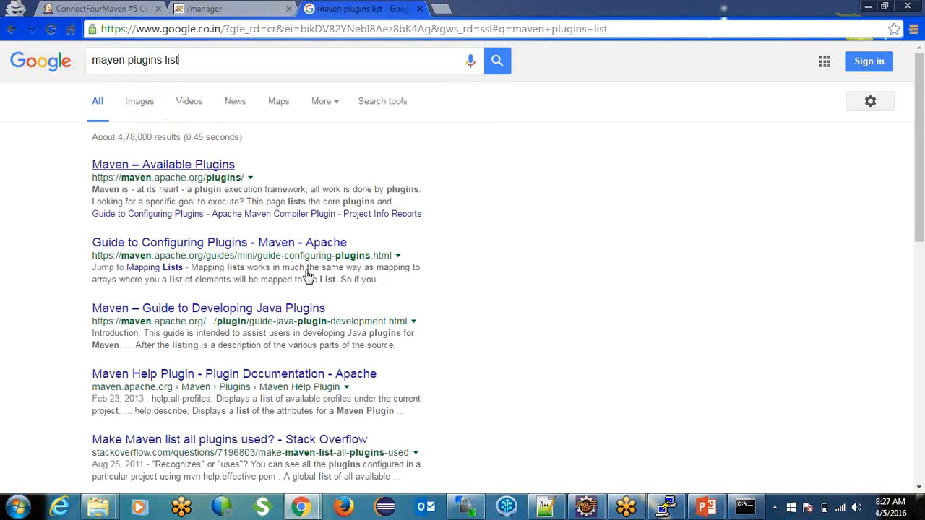
# Open the Maven Available Plugins page, find the pmd plugin and open its page in a new tab
pyautogui.middleClick(209, 166)
pyautogui.click(542, 10)
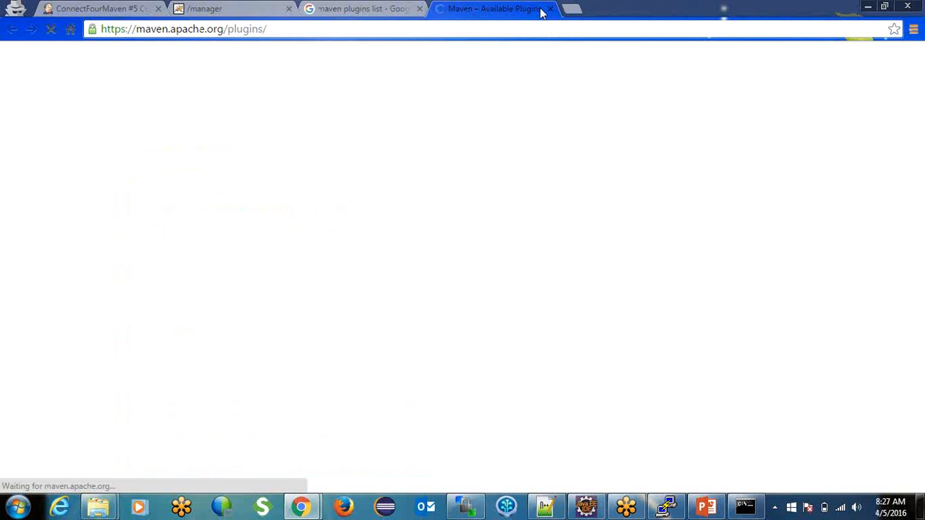
pyautogui.click(124, 10)
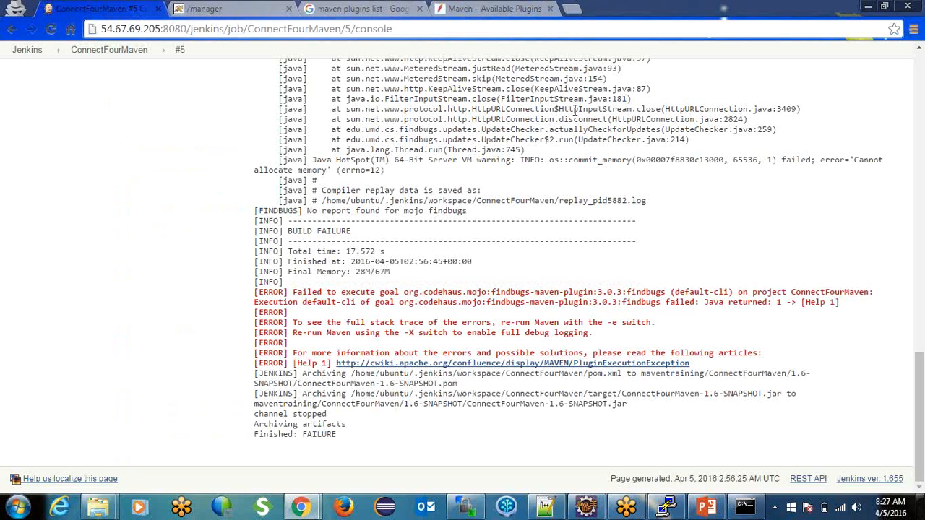
pyautogui.click(540, 10)
pyautogui.hotkey('ctrl', 'f')
pyautogui.write('pmd')
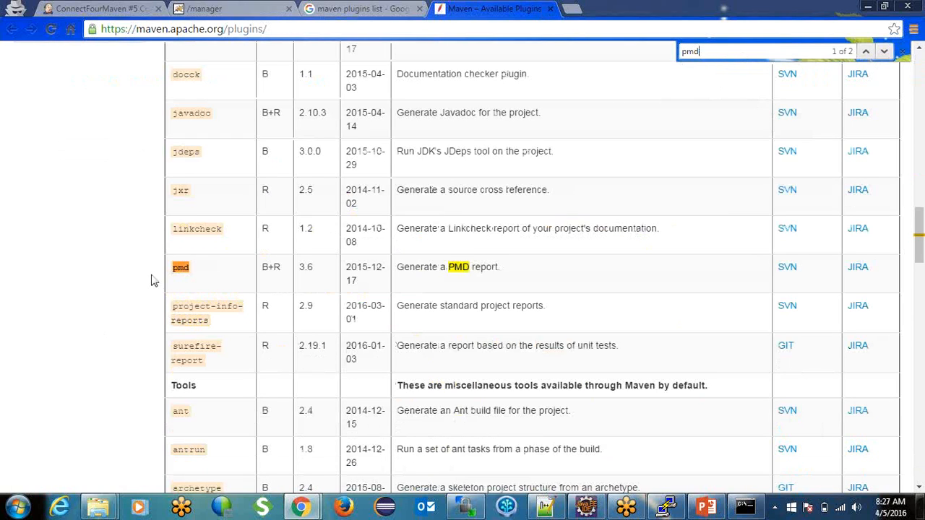
pyautogui.middleClick(181, 271)
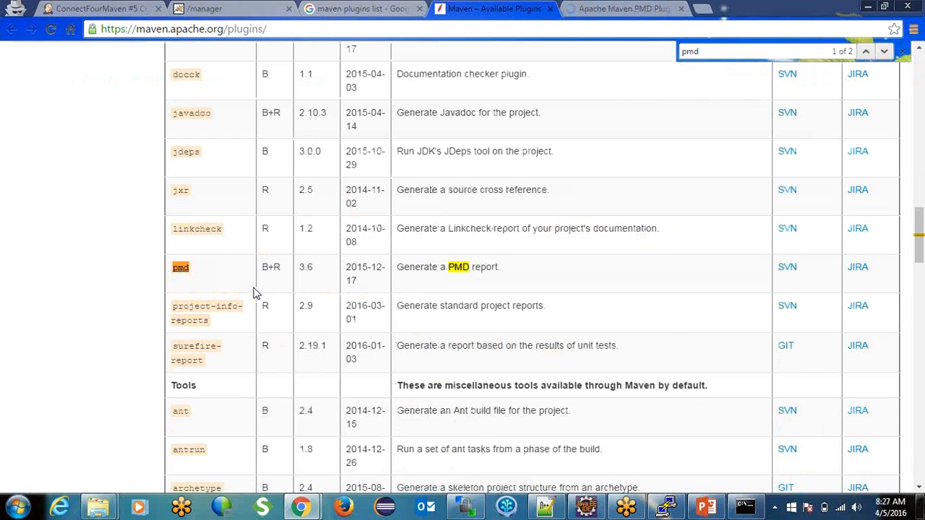
# Search the Available Plugins page for a findbugs plugin
pyautogui.hotkey('ctrl', 'f')
pyautogui.write('find')
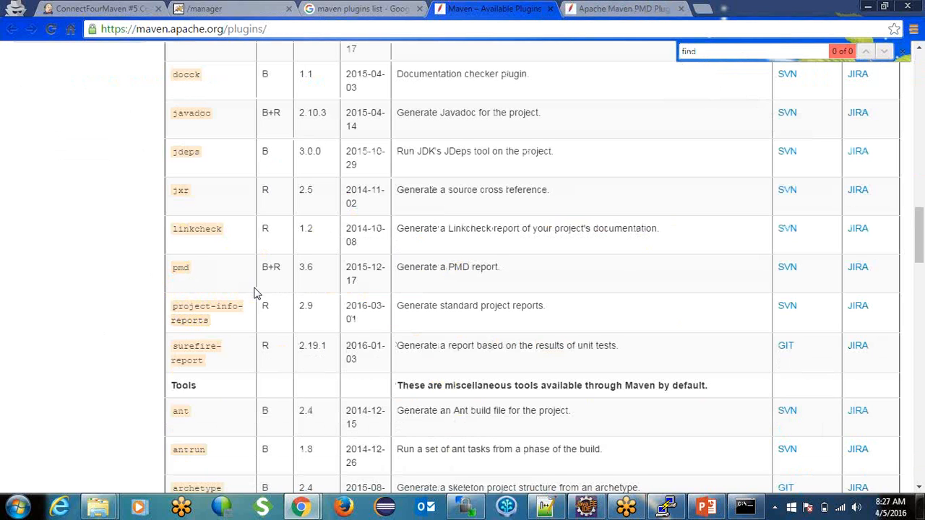
pyautogui.hotkey('ctrl', 'a')
pyautogui.write('f')
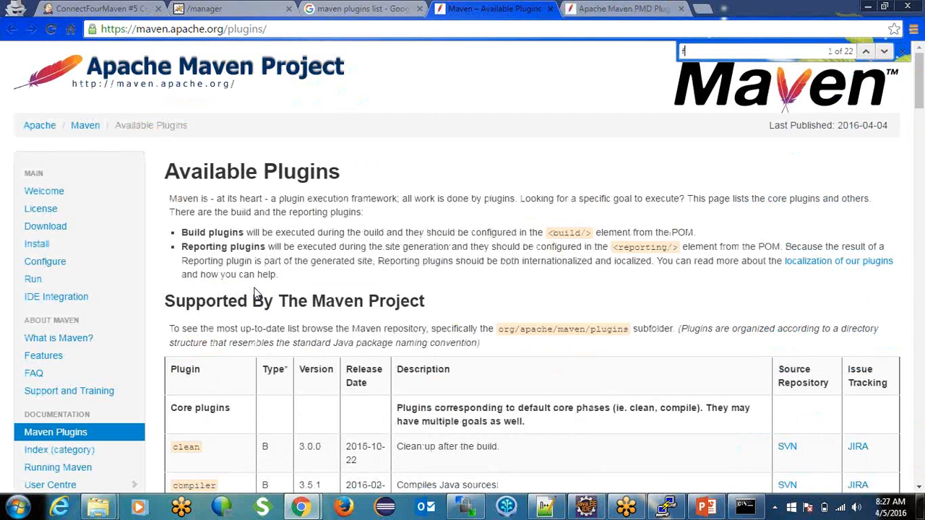
pyautogui.write('fin')
pyautogui.press('BackSpace')
pyautogui.press('BackSpace')
pyautogui.press('BackSpace')
pyautogui.write('in')
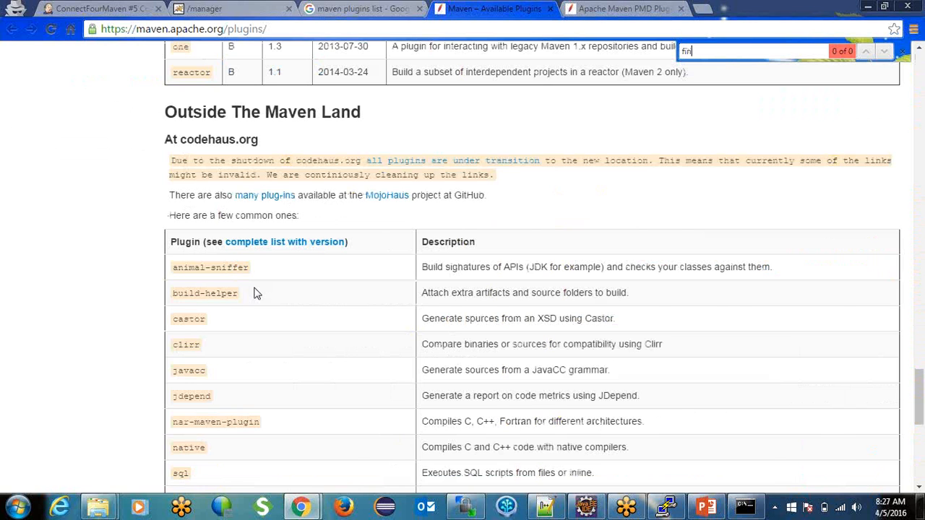
pyautogui.press('BackSpace')
pyautogui.press('BackSpace')
pyautogui.press('BackSpace')
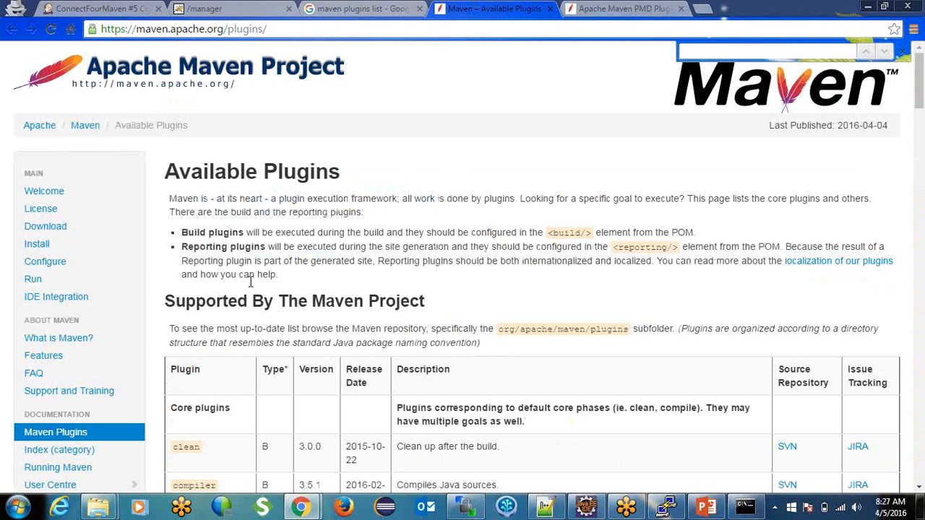
# Search Google for maven findbugs plugin using the search suggestion
pyautogui.click(312, 10)
pyautogui.moveTo(247, 64); pyautogui.dragTo(92, 80)
pyautogui.write('maven findbugs plugin')
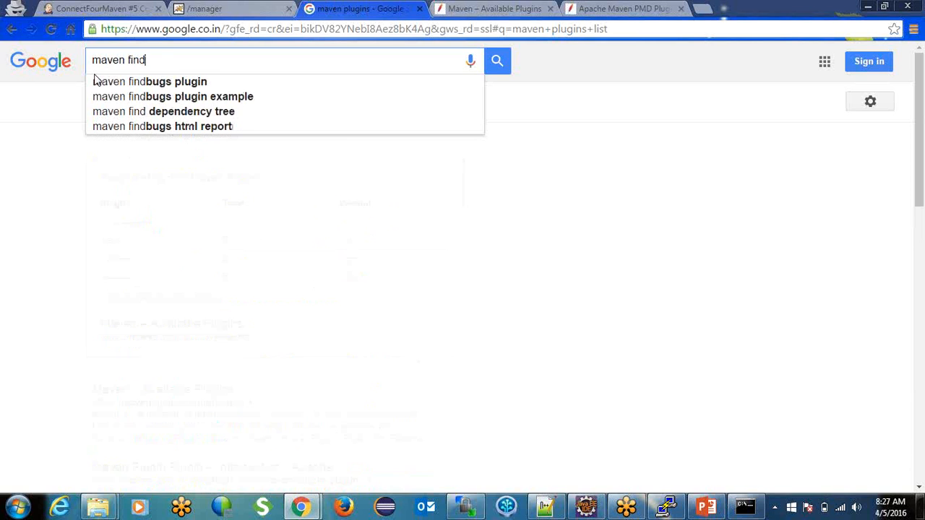
pyautogui.click(96, 81)
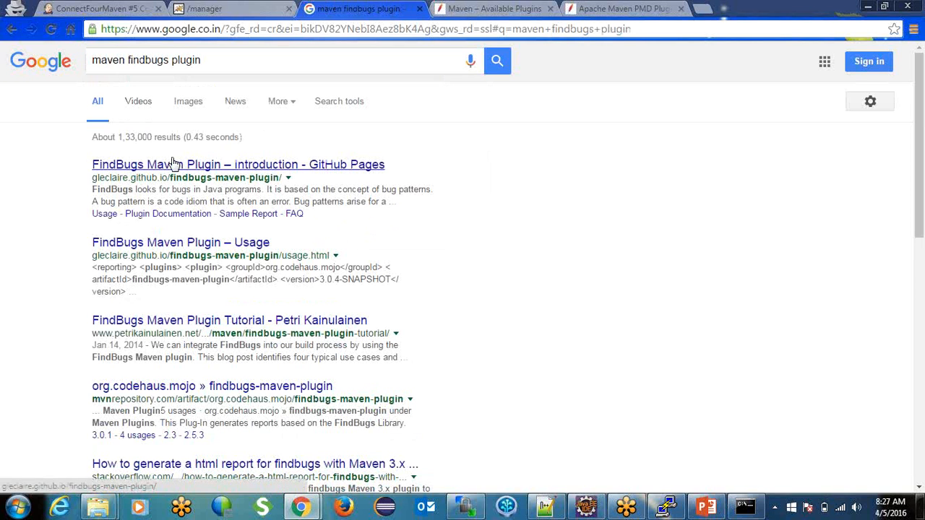
# Open the FindBugs Maven Plugin introduction page in a new tab and view its Goals documentation
pyautogui.middleClick(163, 165)
pyautogui.click(536, 10)
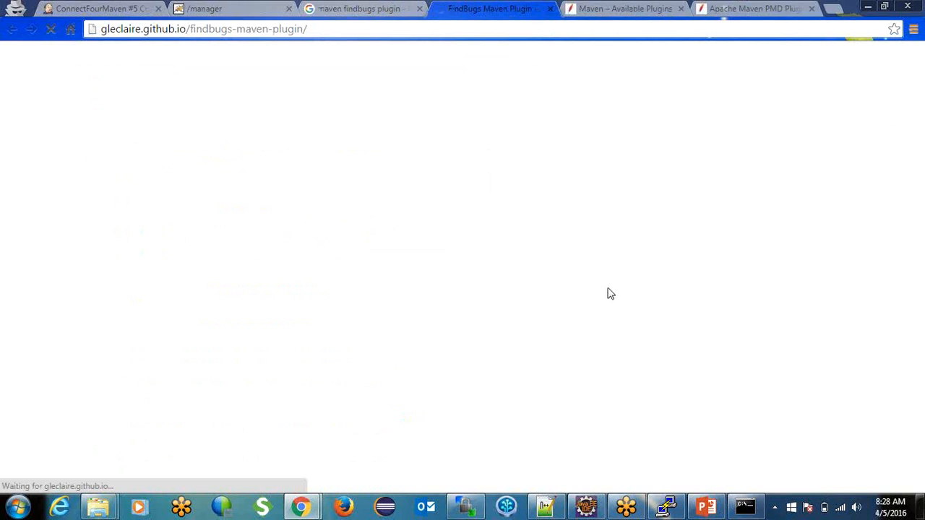
pyautogui.click(745, 9)
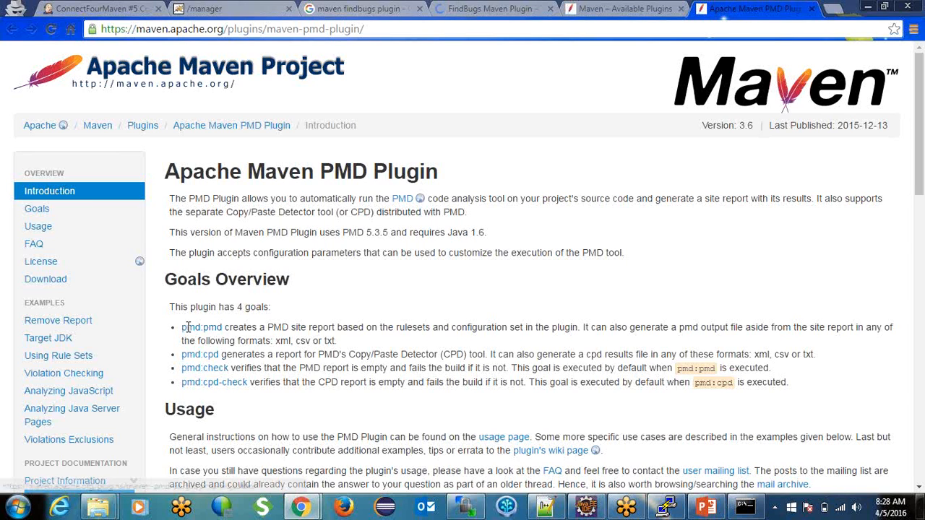
pyautogui.click(538, 8)
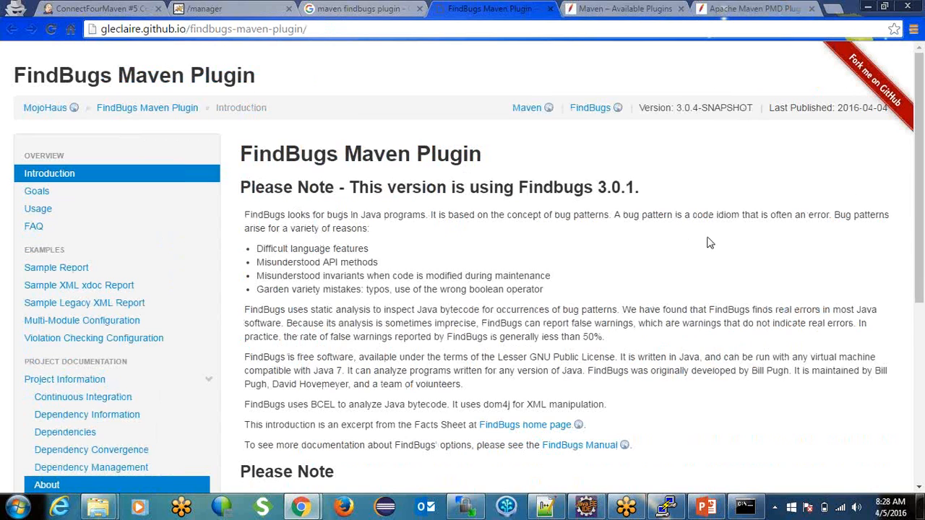
pyautogui.moveTo(922, 165); pyautogui.dragTo(911, 197)
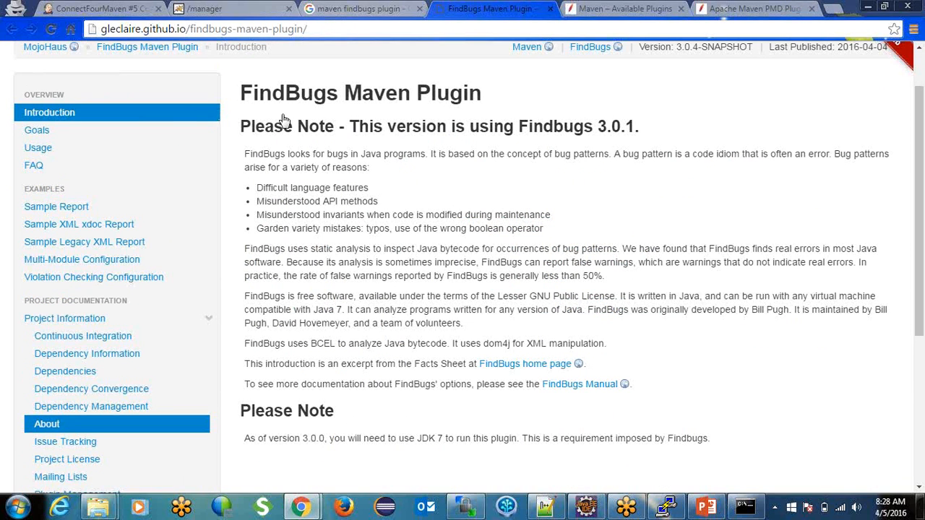
pyautogui.click(44, 131)
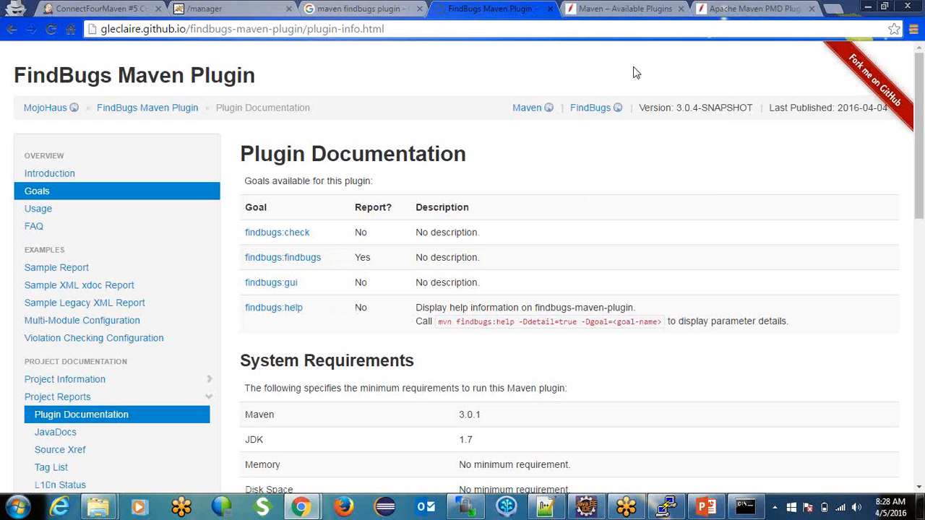
# Close the plugin documentation tabs and review the failure messages in build #5's console output
pyautogui.click(550, 8)
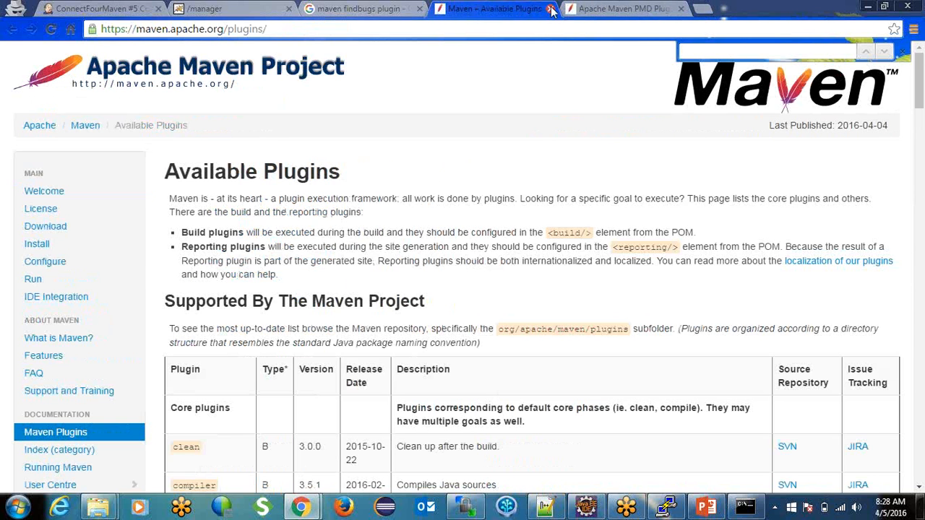
pyautogui.click(550, 9)
pyautogui.click(550, 9)
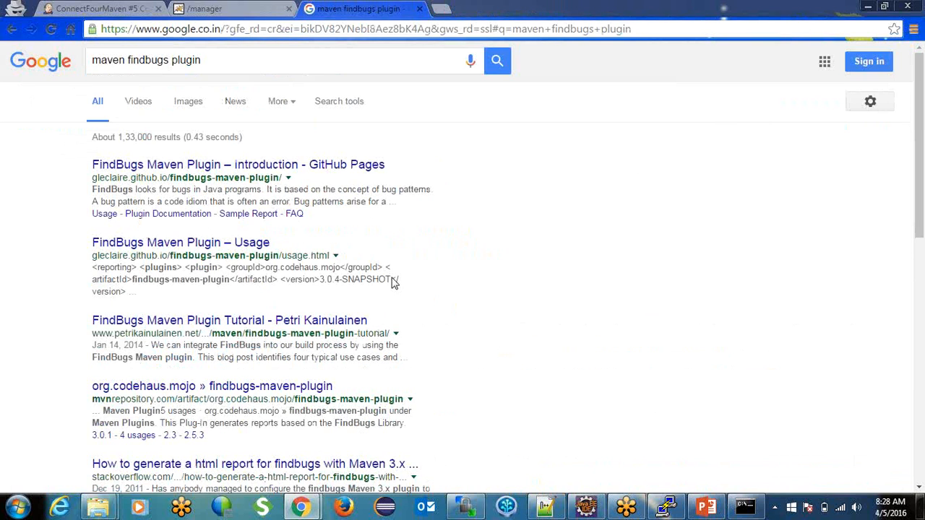
pyautogui.click(124, 10)
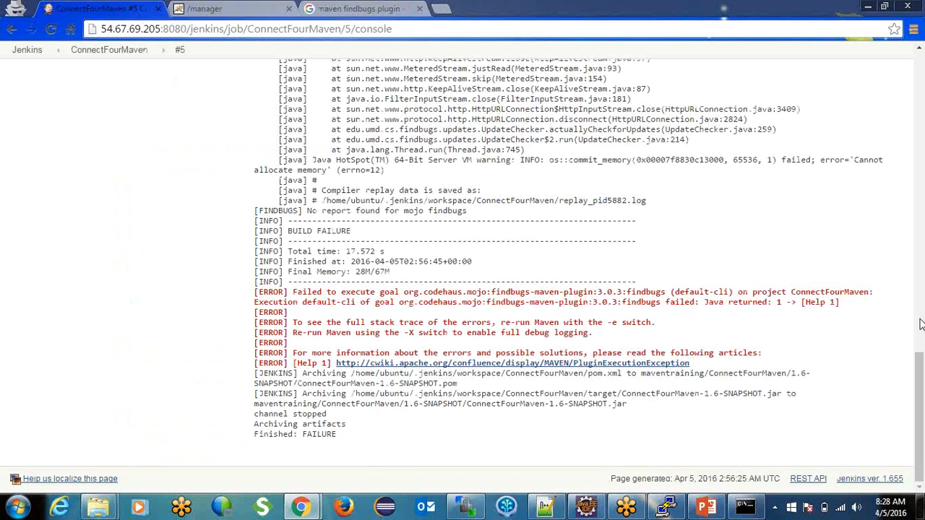
pyautogui.click(921, 324)
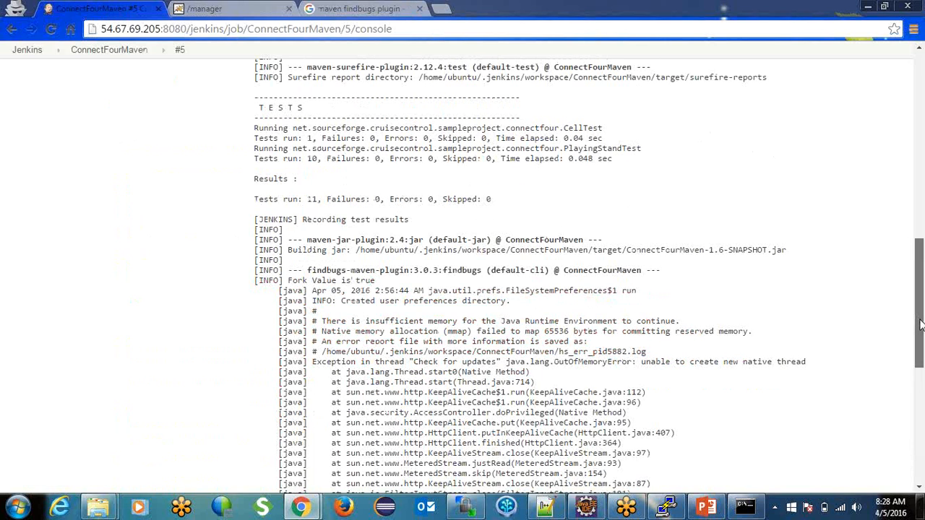
pyautogui.moveTo(920, 320); pyautogui.dragTo(913, 351)
# In the server terminal, shut down Tomcat with ./shutdown.sh and kill all java processes
pyautogui.click(748, 512)
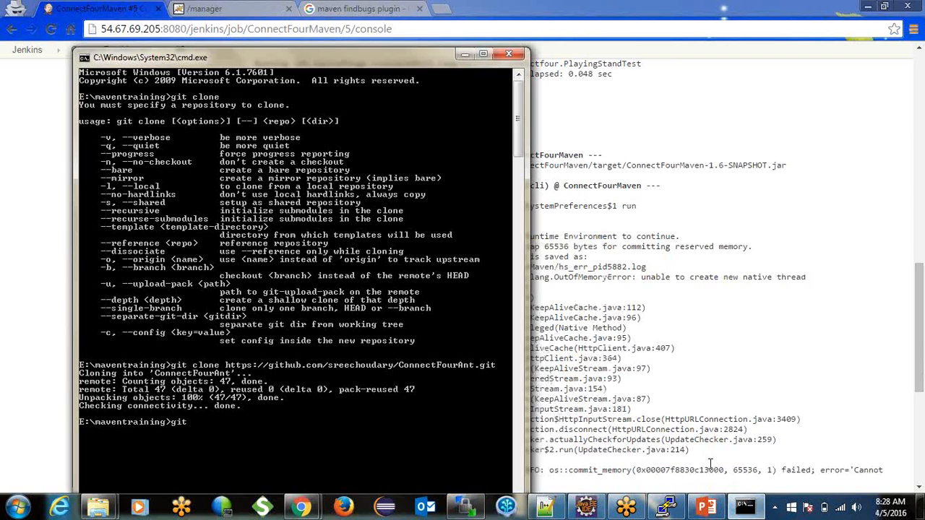
pyautogui.click(463, 56)
pyautogui.click(667, 508)
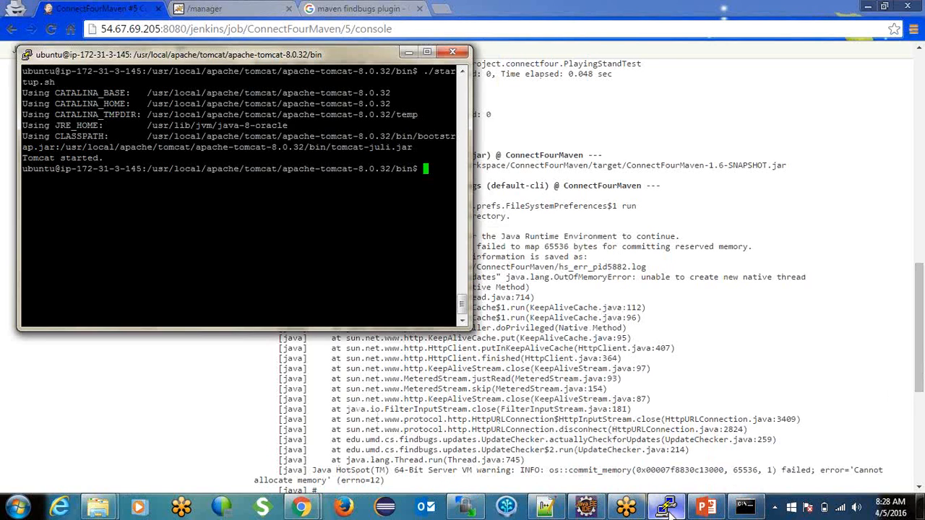
pyautogui.write('./shutdown.sh')
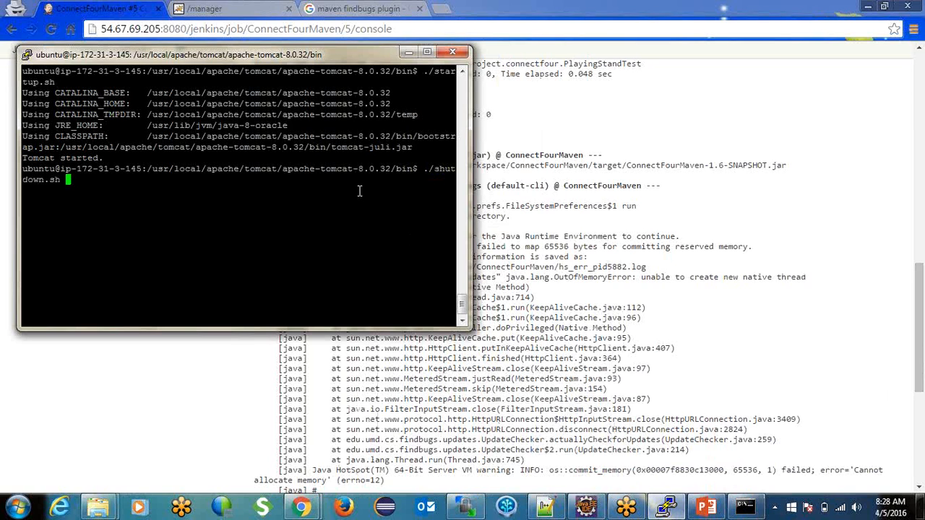
pyautogui.press('Return')
pyautogui.write('killall java')
pyautogui.press('Return')
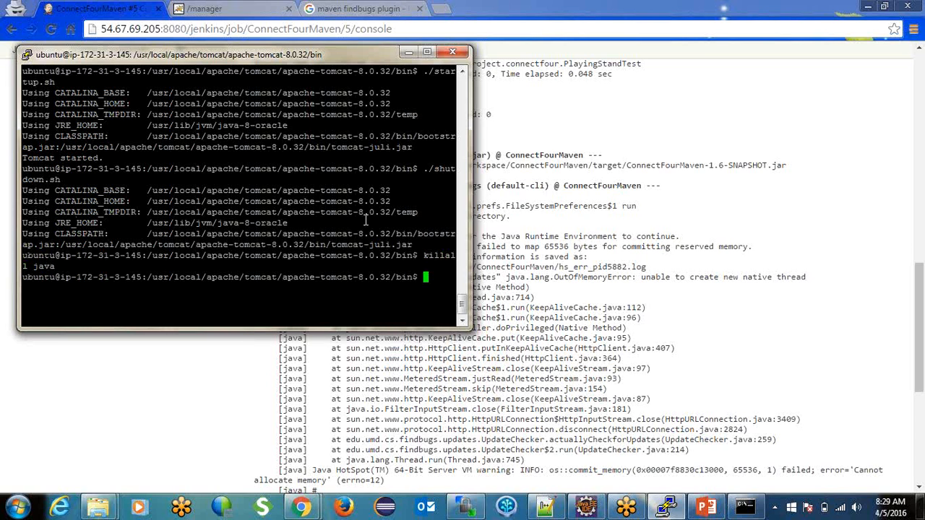
# Move up to the apache-tomcat-8.0.32 folder and copy webapps/artifactory.war there as artifactory.war
pyautogui.click(465, 506)
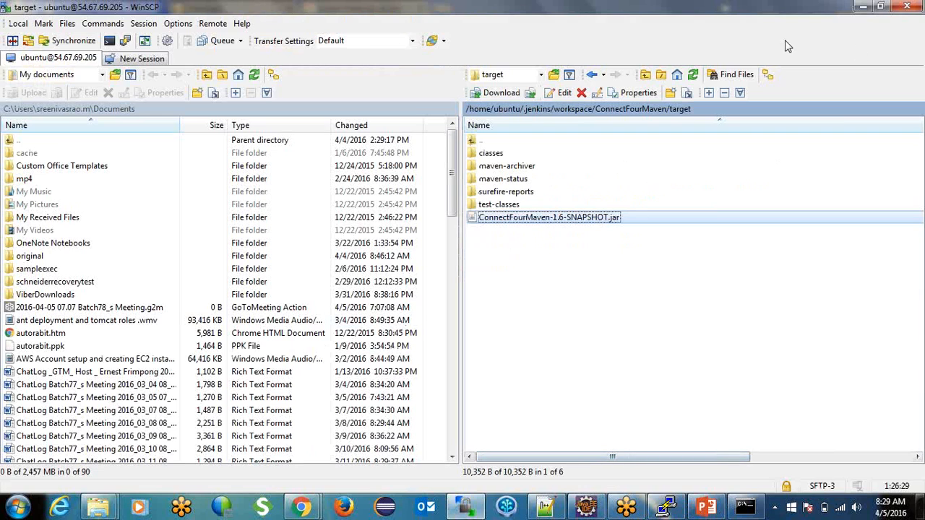
pyautogui.click(862, 6)
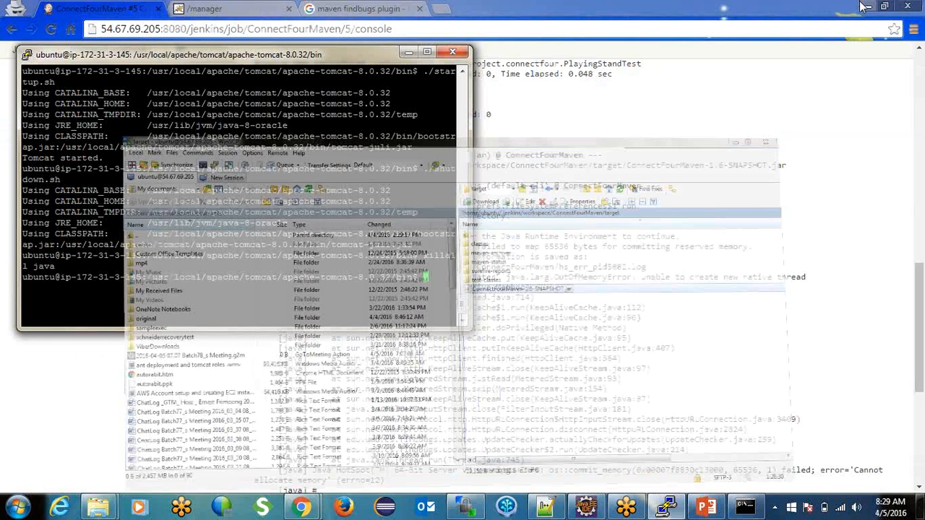
pyautogui.write('cd ..')
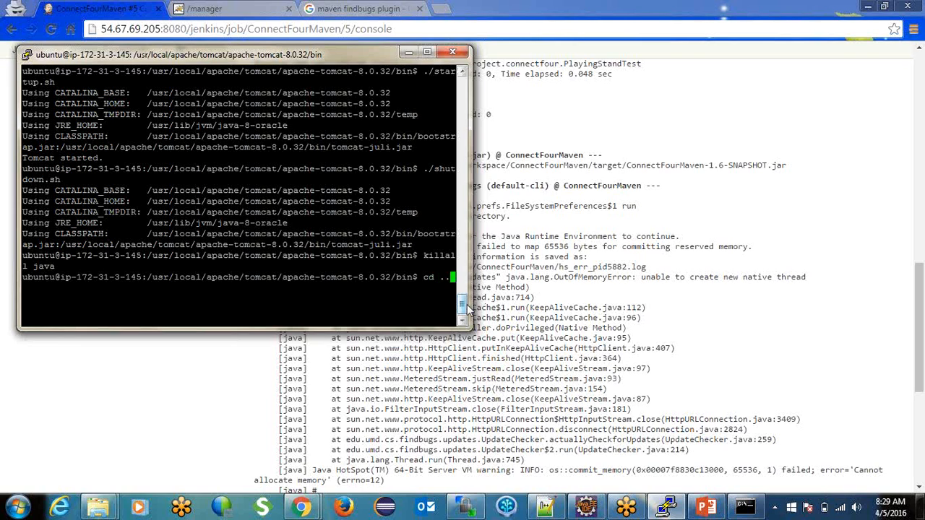
pyautogui.press('Return')
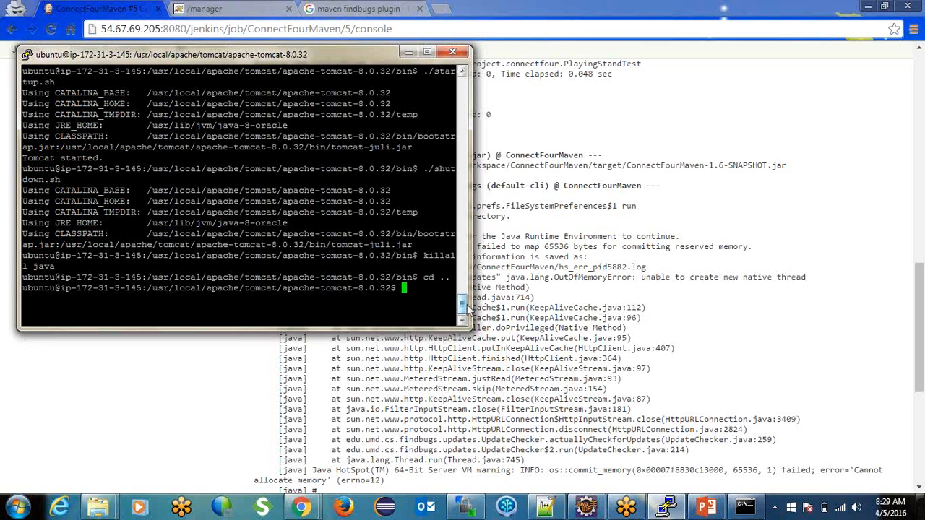
pyautogui.write('cp -a webapps/art')
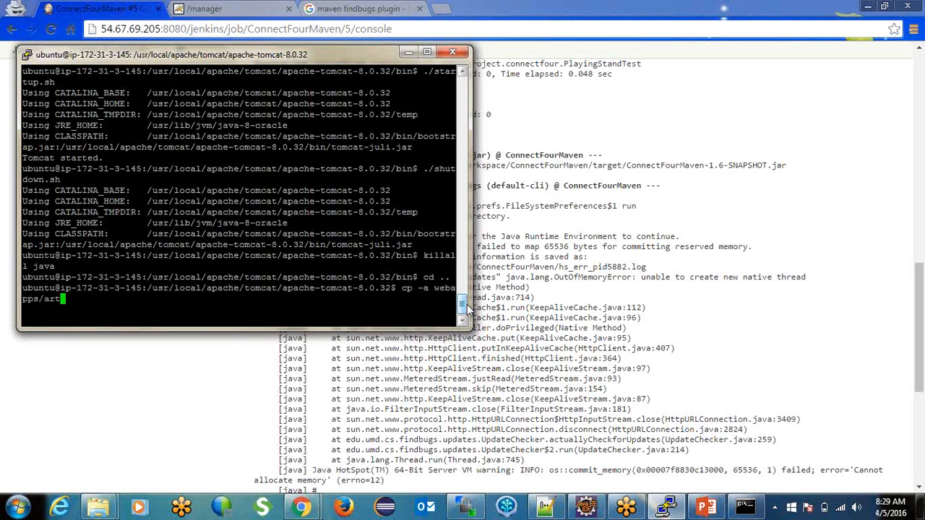
pyautogui.write('ifactory.war artifa')
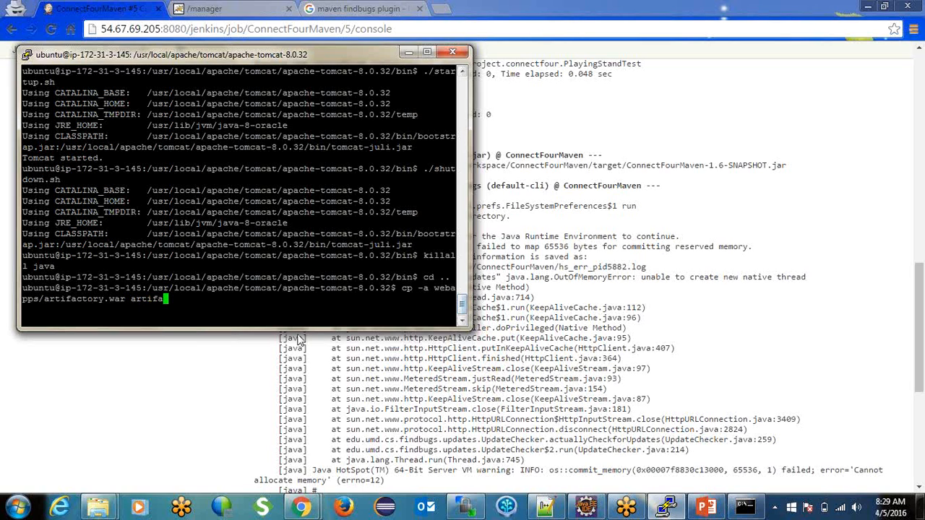
pyautogui.moveTo(45, 299); pyautogui.dragTo(121, 300)
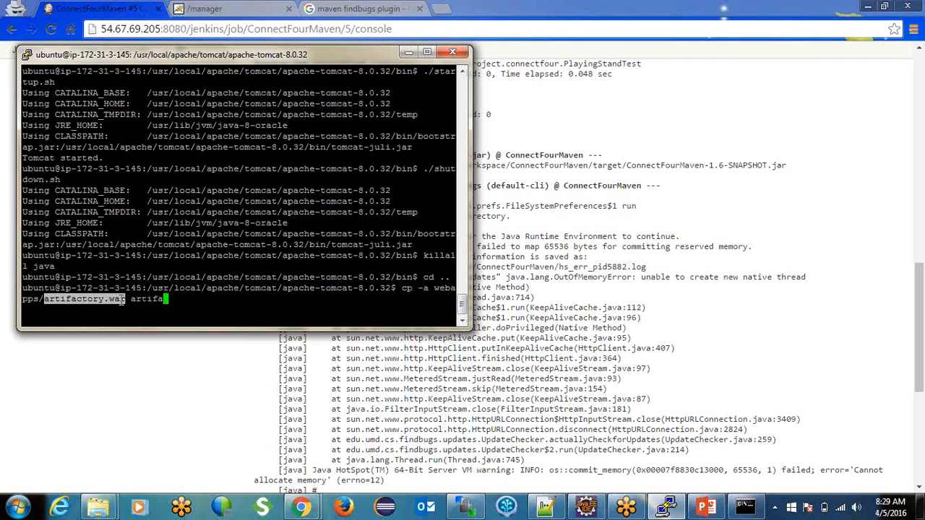
pyautogui.click(134, 300)
pyautogui.press('BackSpace')
pyautogui.press('BackSpace')
pyautogui.press('BackSpace')
pyautogui.press('BackSpace')
pyautogui.press('BackSpace')
pyautogui.press('BackSpace')
pyautogui.press('BackSpace')
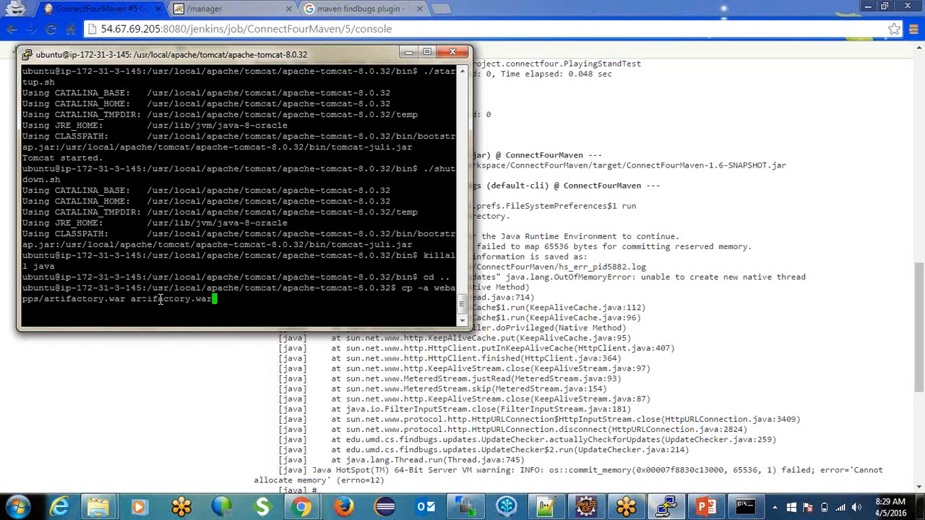
pyautogui.press('Return')
# Change into the webapps folder, list its contents, and delete artifactory.war with rm -rf
pyautogui.write('cd weba')
pyautogui.press('Tab')
pyautogui.press('Return')
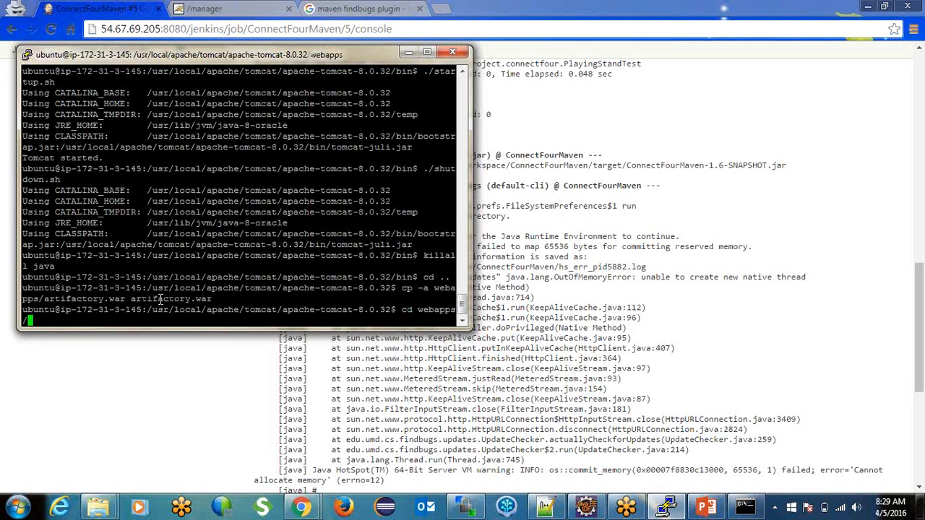
pyautogui.write('ll')
pyautogui.press('Return')
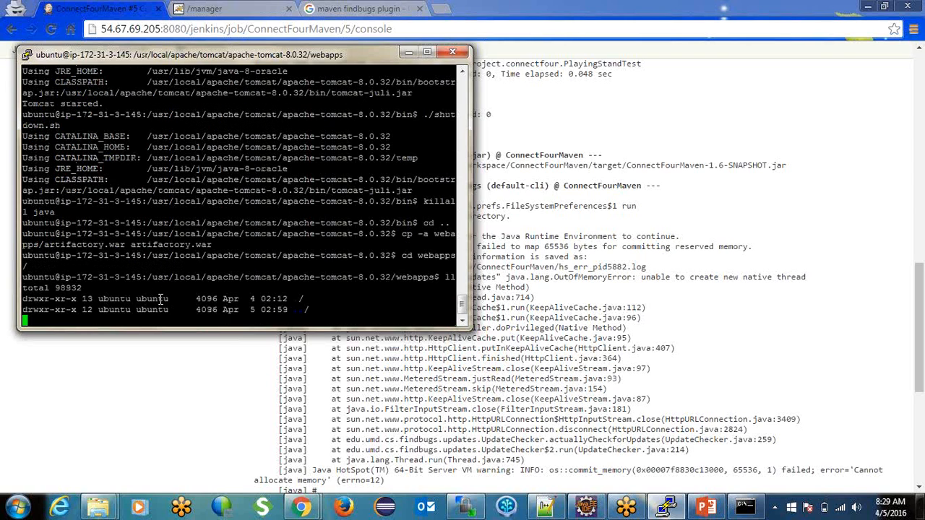
pyautogui.write('rm -rf ')
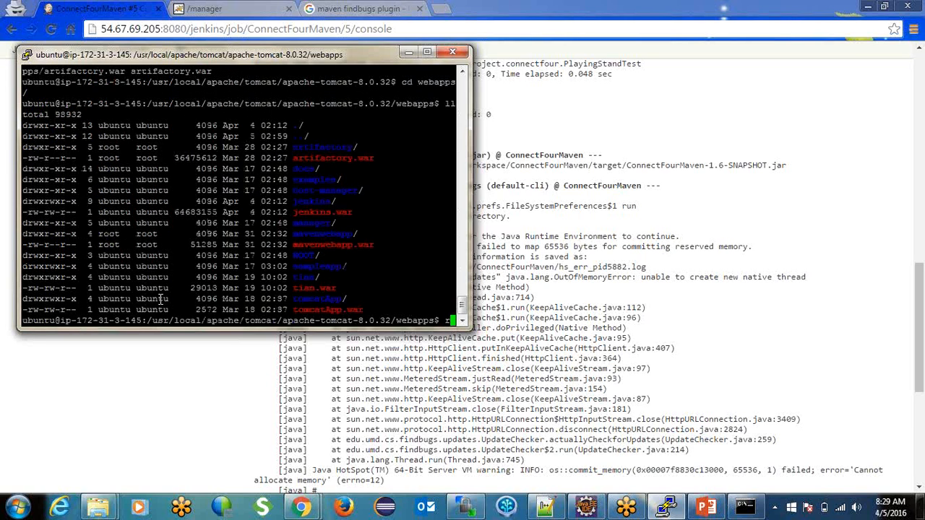
pyautogui.write('a')
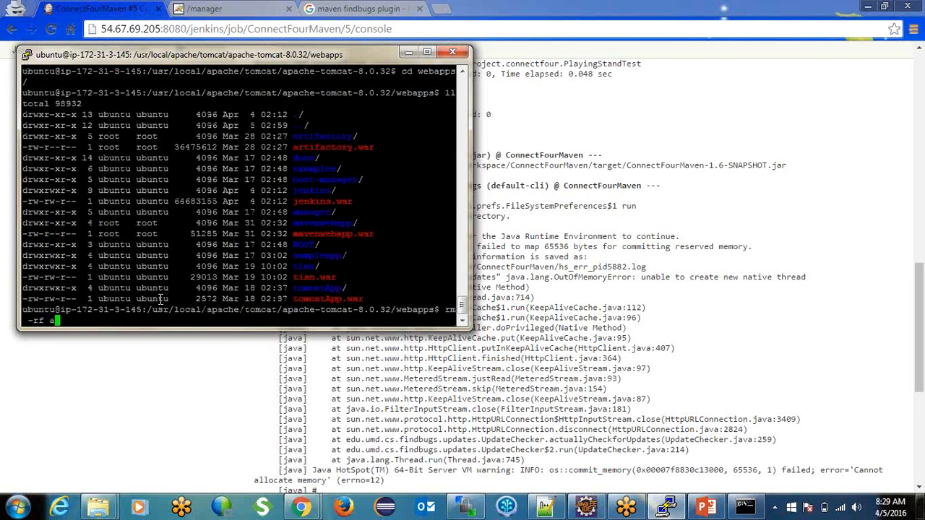
pyautogui.write('rt')
pyautogui.press('Tab')
pyautogui.write('.')
pyautogui.press('Tab')
pyautogui.press('Return')
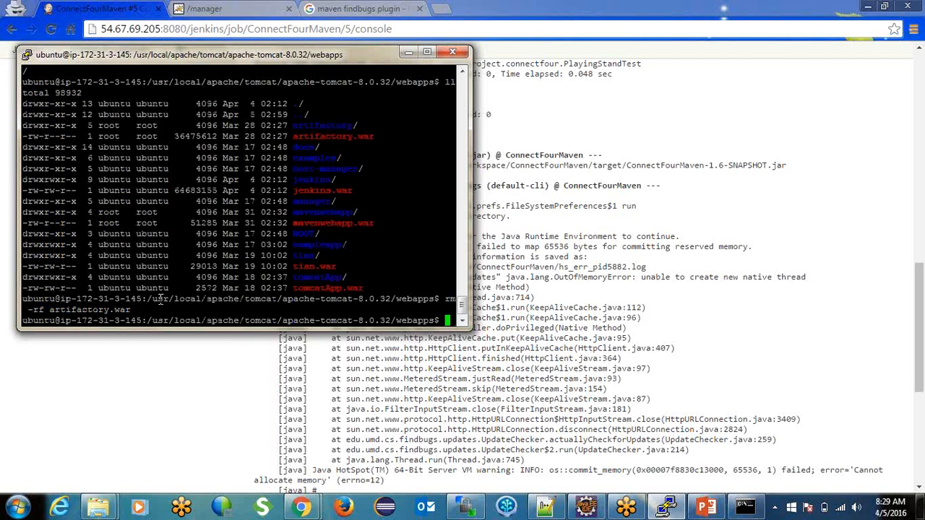
# Try to delete the artifactory folder with rm -rf without sudo
pyautogui.press('Up')
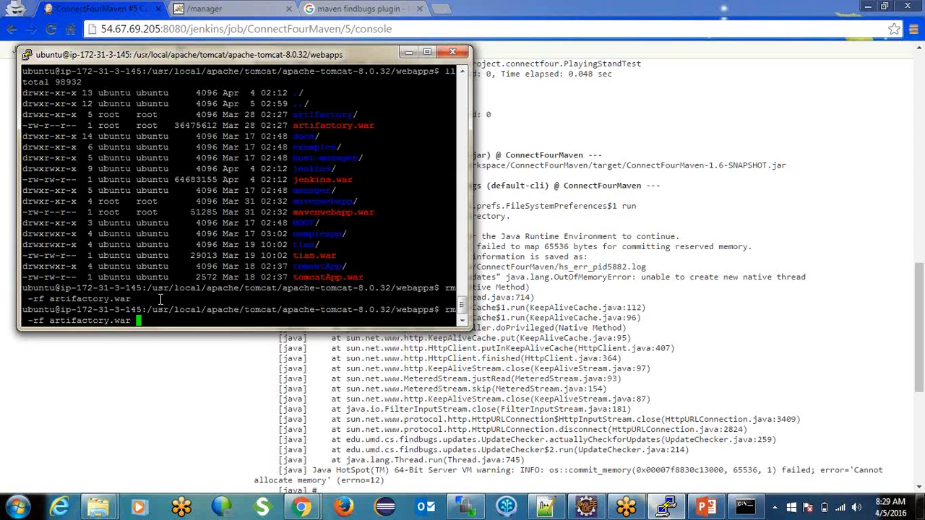
pyautogui.press('BackSpace')
pyautogui.press('BackSpace')
pyautogui.press('BackSpace')
pyautogui.press('BackSpace')
pyautogui.press('BackSpace')
pyautogui.write('/')
pyautogui.press('BackSpace')
pyautogui.press('Return')
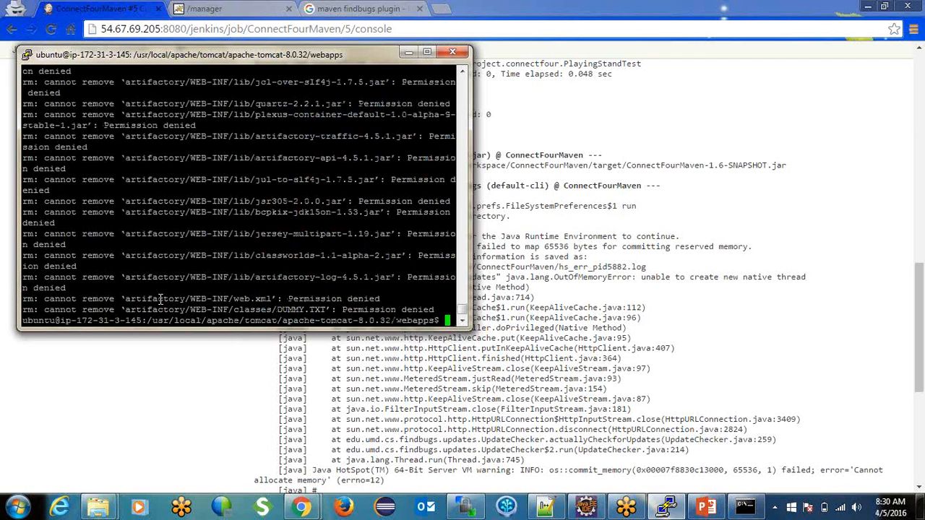
# List the webapps folder and delete the artifactory folder with sudo rm -rf
pyautogui.write('ll')
pyautogui.press('Return')
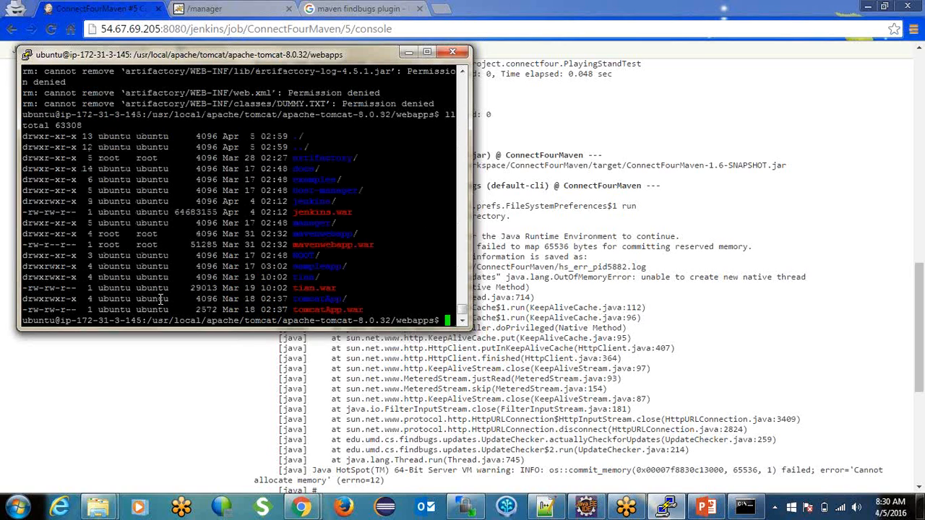
pyautogui.write('sudo rm -rf ')
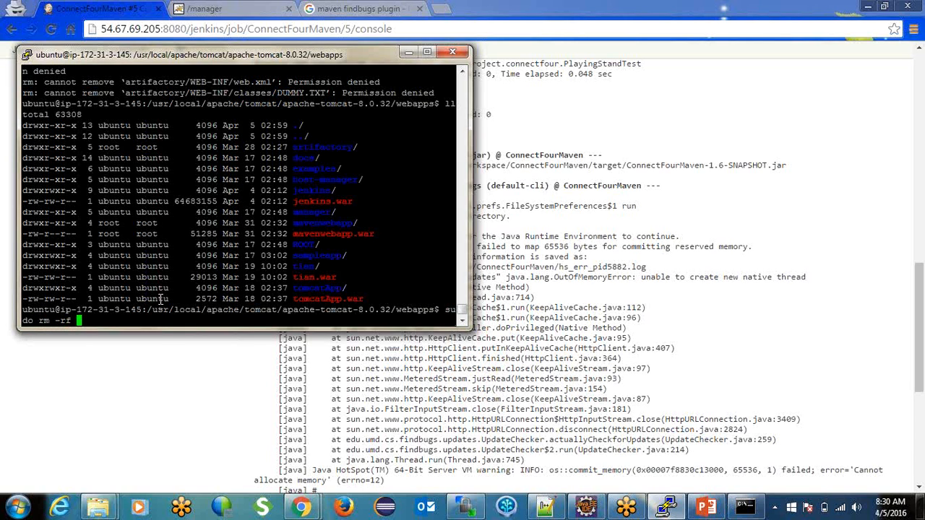
pyautogui.write('ar')
pyautogui.press('Tab')
pyautogui.press('Return')
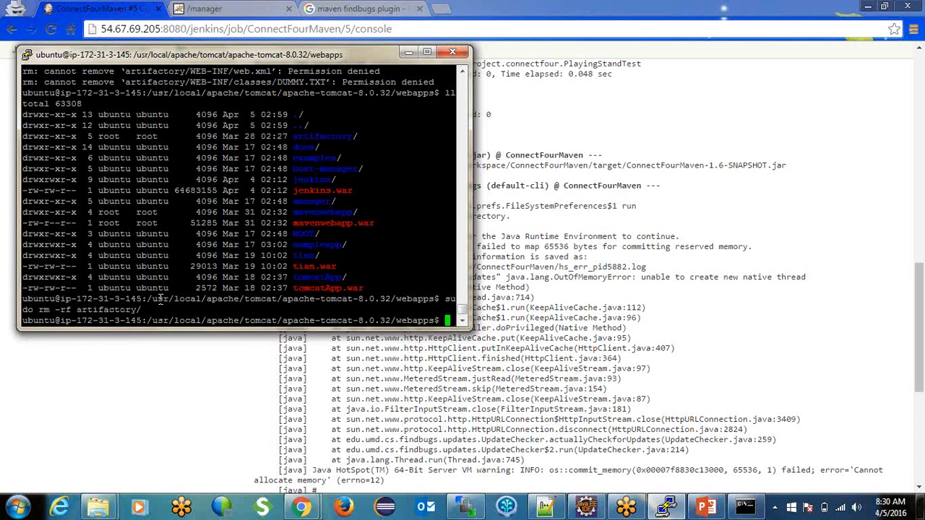
# List the webapps folder contents again and clear the terminal
pyautogui.write('ll')
pyautogui.press('Return')
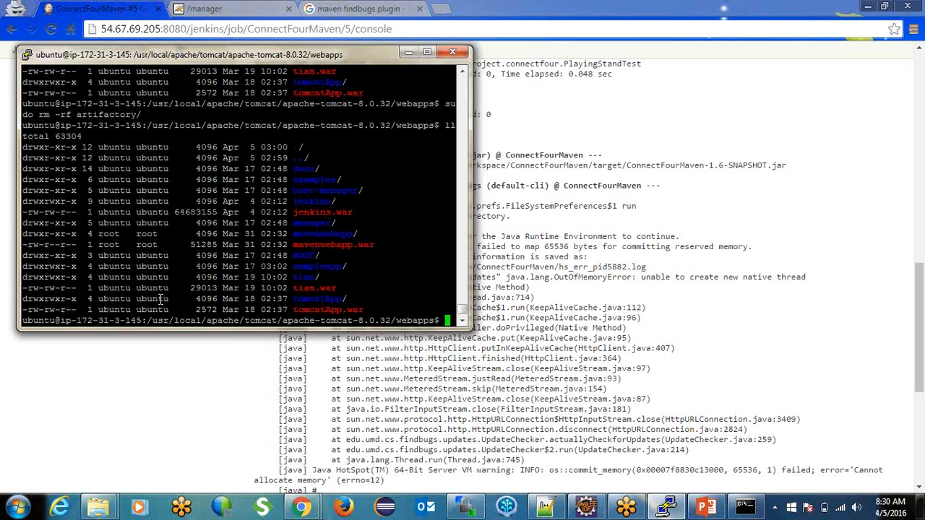
pyautogui.write('clear')
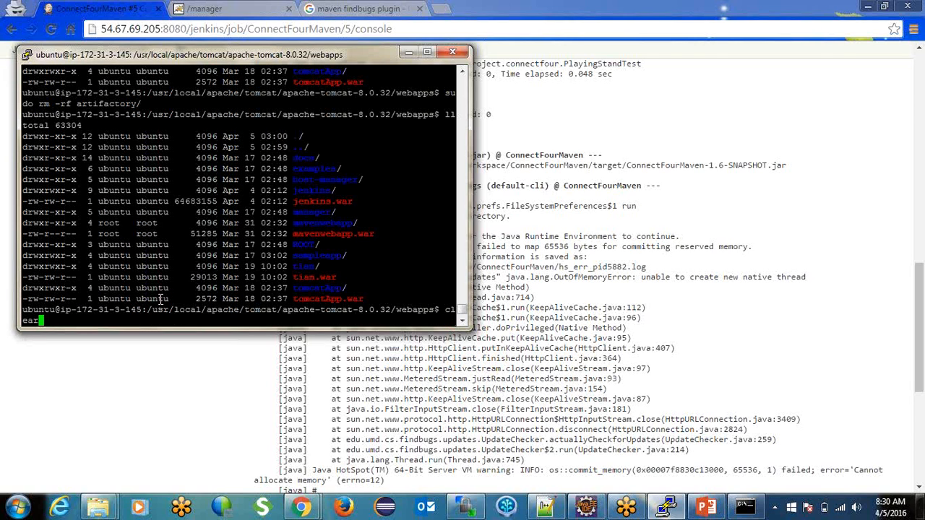
# Clear the terminal, change into Tomcat's bin folder and start Tomcat with ./startup.sh
pyautogui.press('Return')
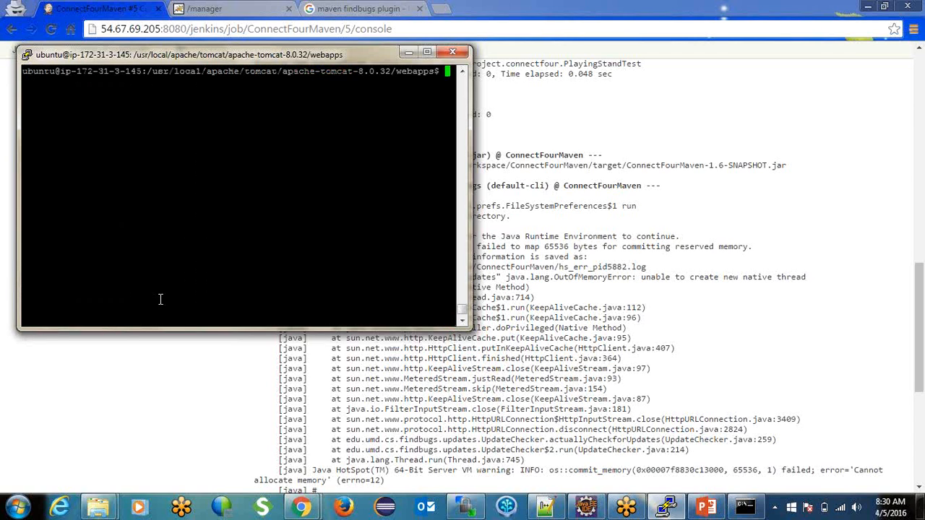
pyautogui.write('cd ..')
pyautogui.press('Return')
pyautogui.write('cd ')
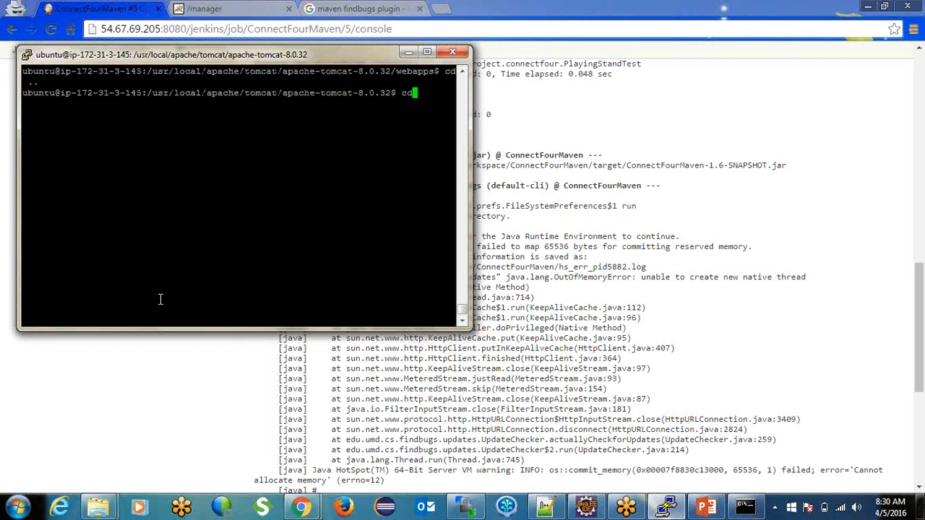
pyautogui.write('bin/')
pyautogui.press('Return')
pyautogui.write('./s')
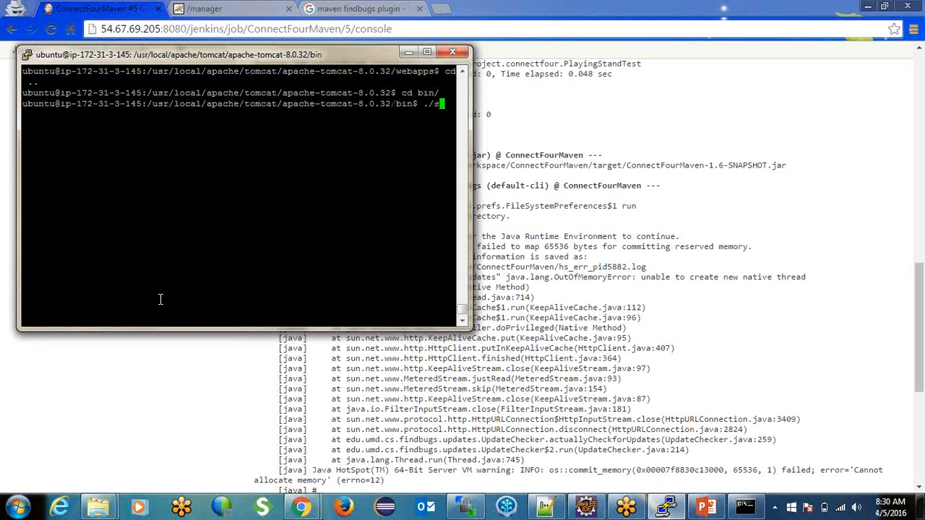
pyautogui.write("tartup.sh '")
pyautogui.press('BackSpace')
pyautogui.press('Return')
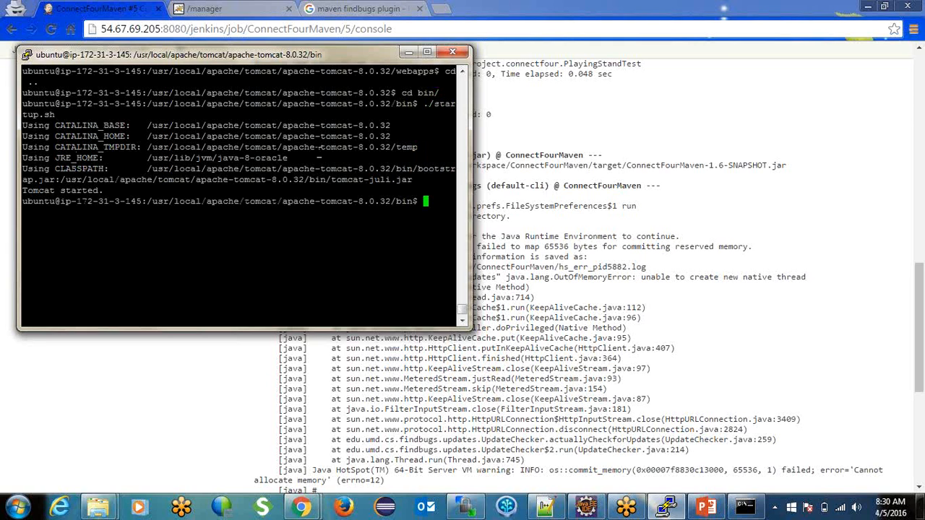
# Close the manager and FindBugs plugin tabs and open the Jenkins dashboard at 54.67.69.205:8080/jenkins/
pyautogui.click(410, 52)
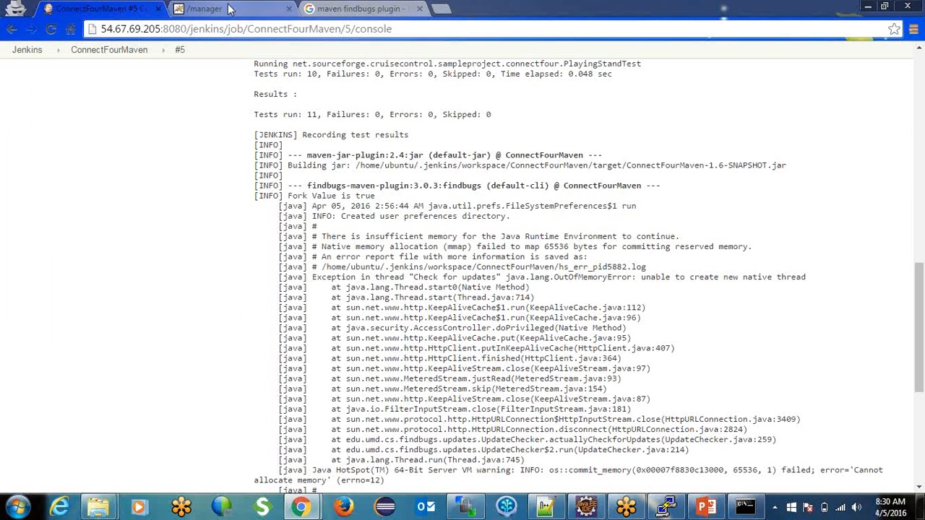
pyautogui.click(288, 8)
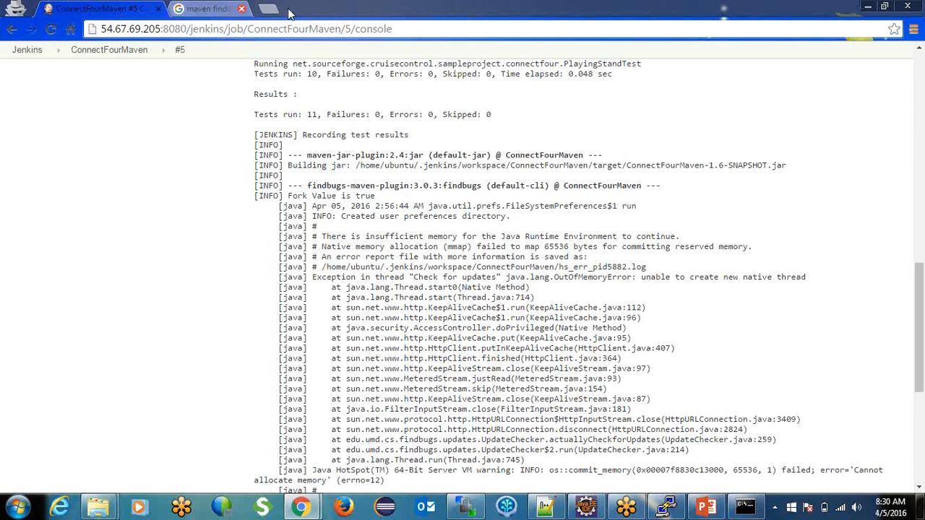
pyautogui.click(241, 9)
pyautogui.moveTo(228, 29); pyautogui.dragTo(404, 44)
pyautogui.press('BackSpace')
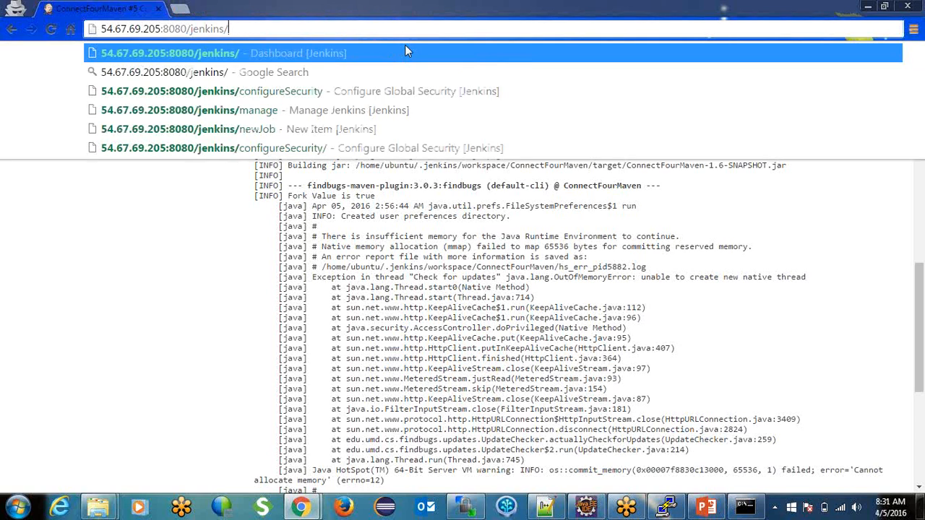
pyautogui.press('Return')
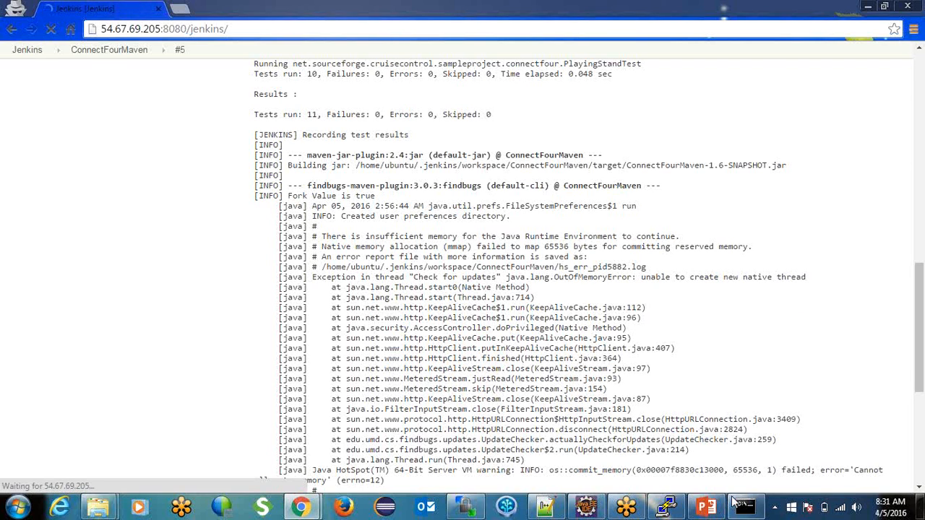
# Close the command prompt window and log in to Jenkins with the user name and password
pyautogui.moveTo(746, 511)
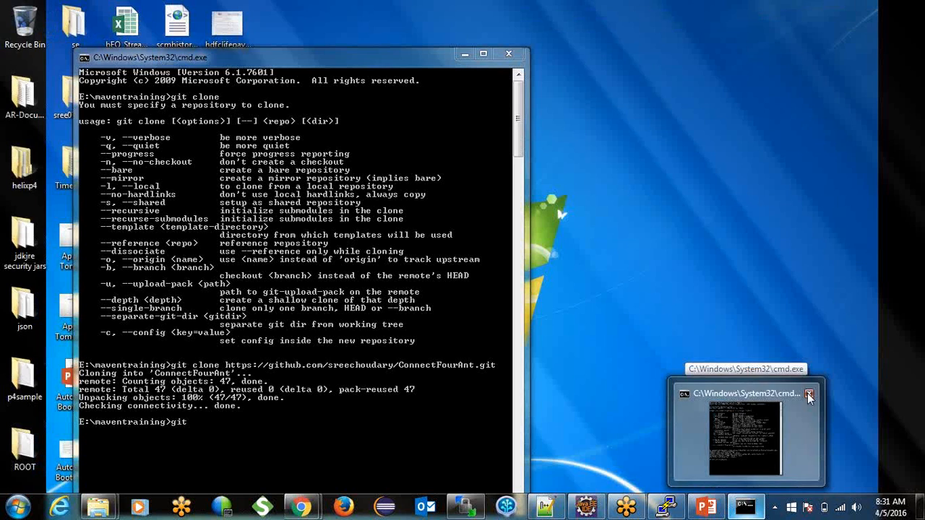
pyautogui.click(809, 396)
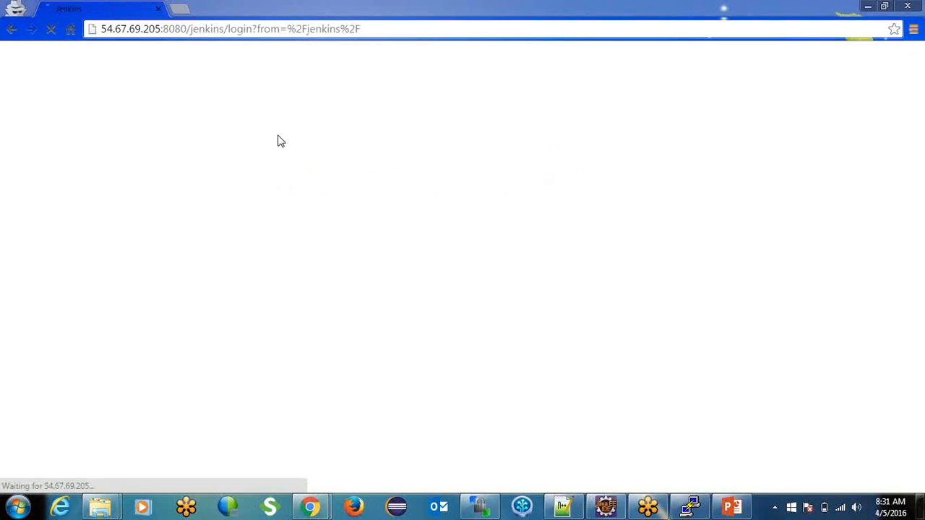
pyautogui.click(337, 120)
pyautogui.write('s')
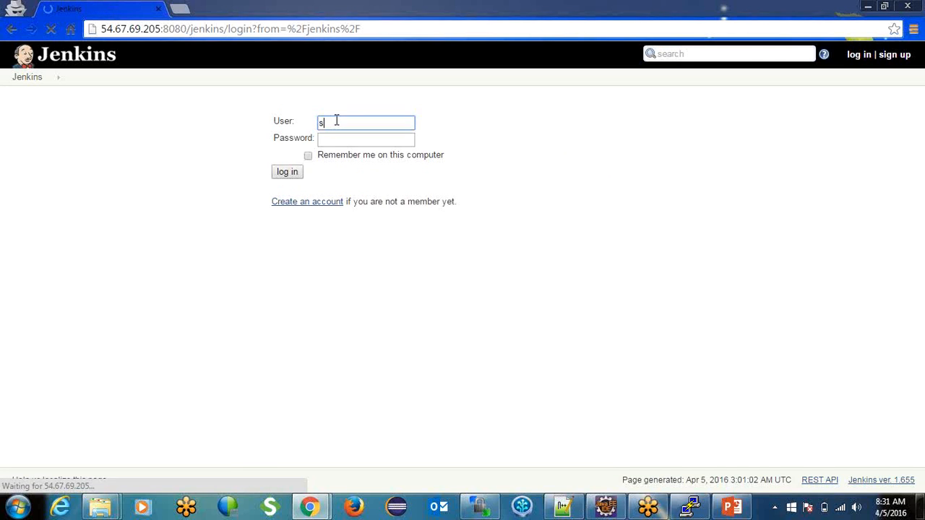
pyautogui.write('ree')
pyautogui.press('Tab')
pyautogui.write('••••')
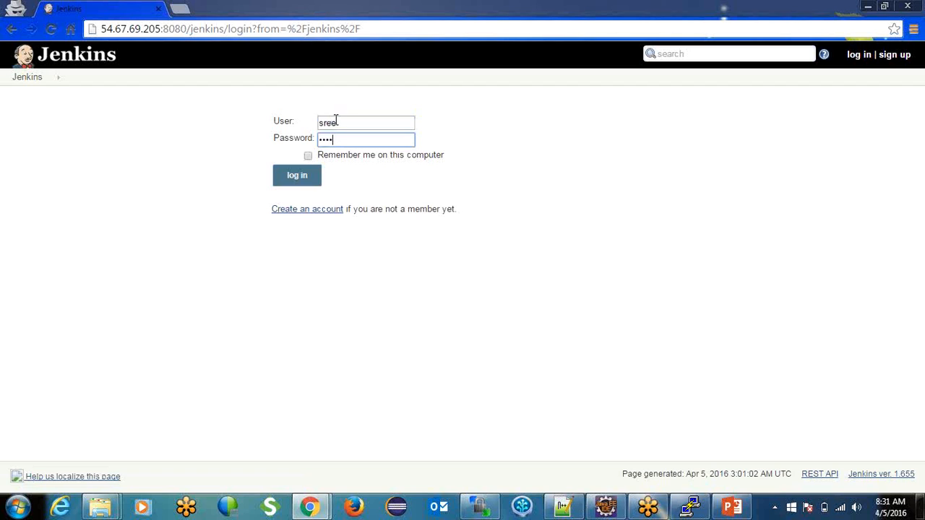
pyautogui.click(301, 178)
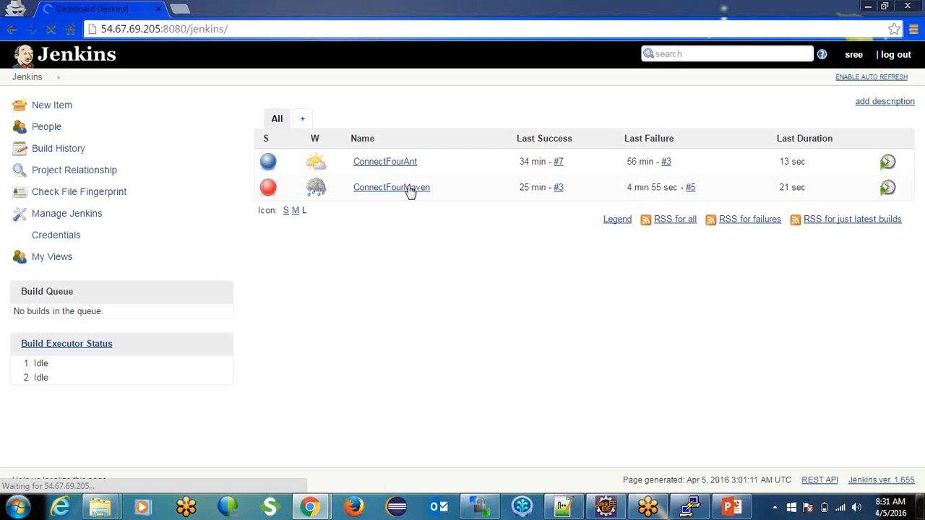
# Trigger a new ConnectFourMaven build and open build #6's console output
pyautogui.click(409, 190)
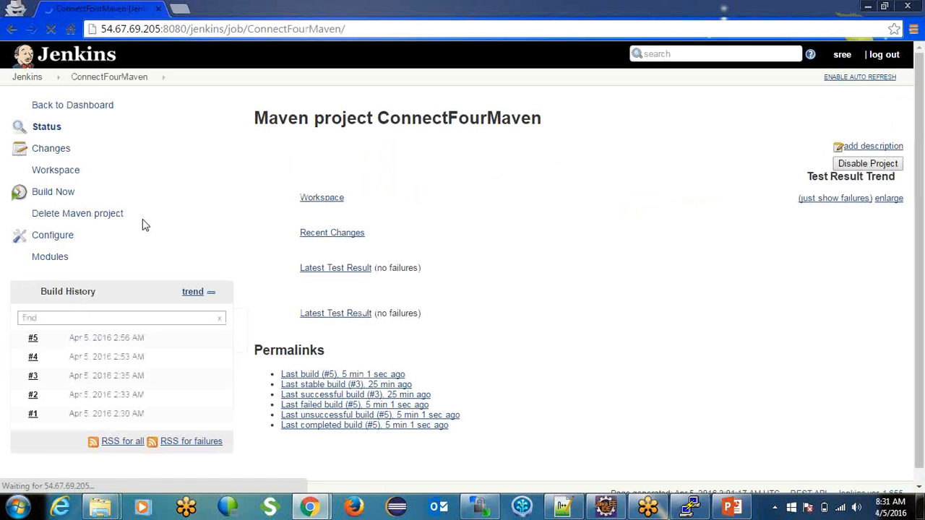
pyautogui.click(64, 193)
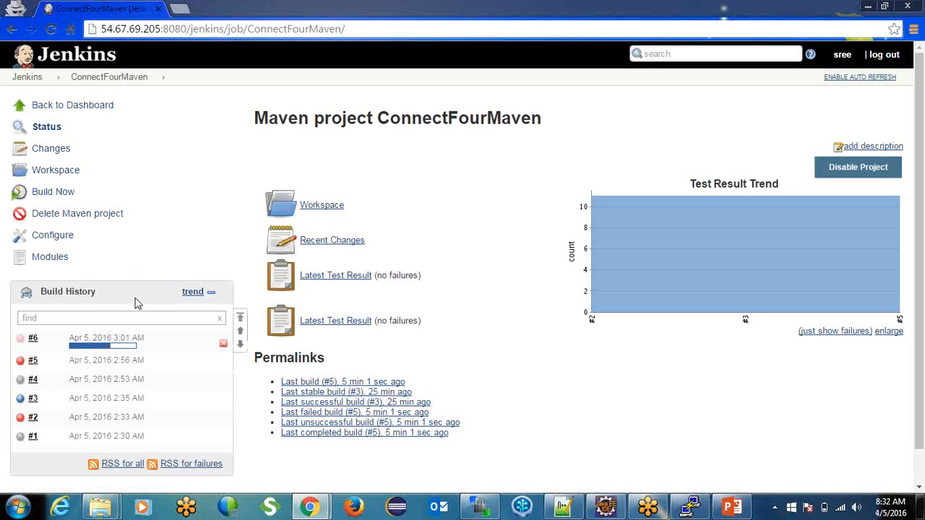
pyautogui.moveTo(149, 341)
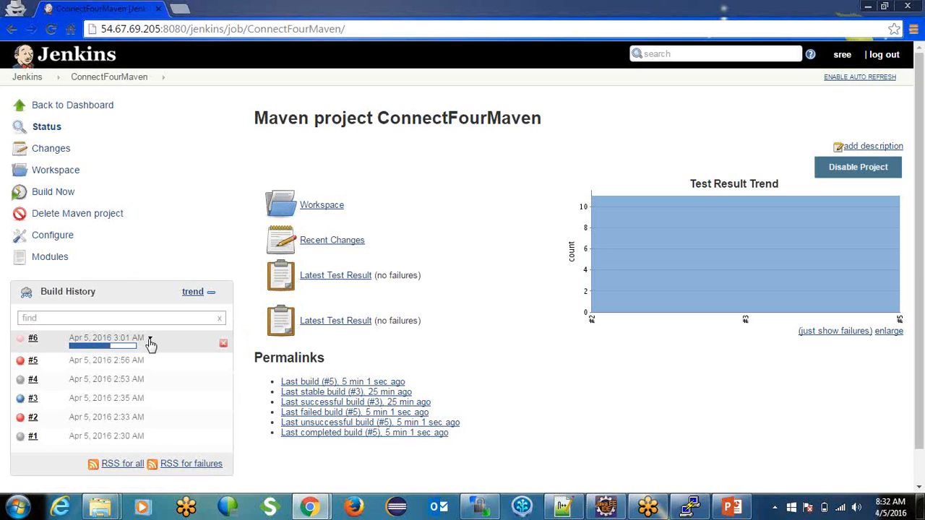
pyautogui.click(149, 341)
pyautogui.click(148, 379)
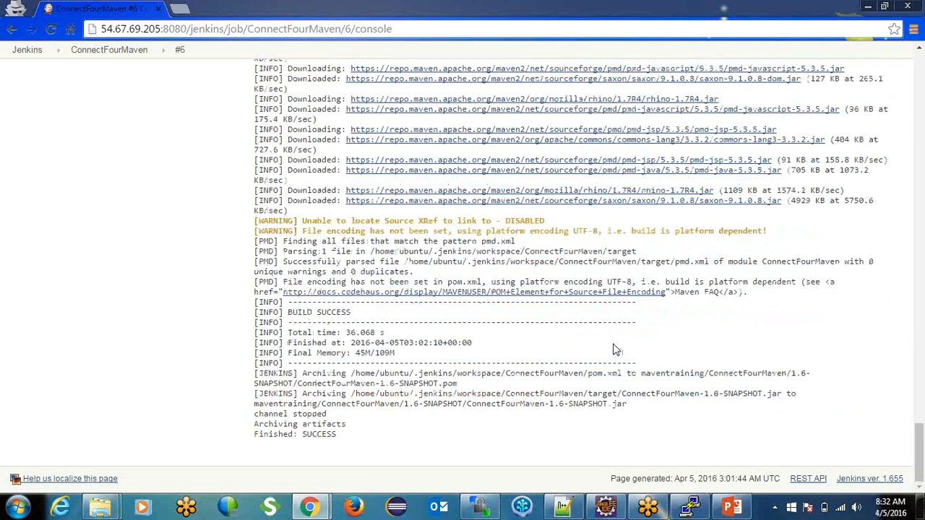
# Scroll through build #6's console log up to the start, then return to the project page
pyautogui.click(920, 128)
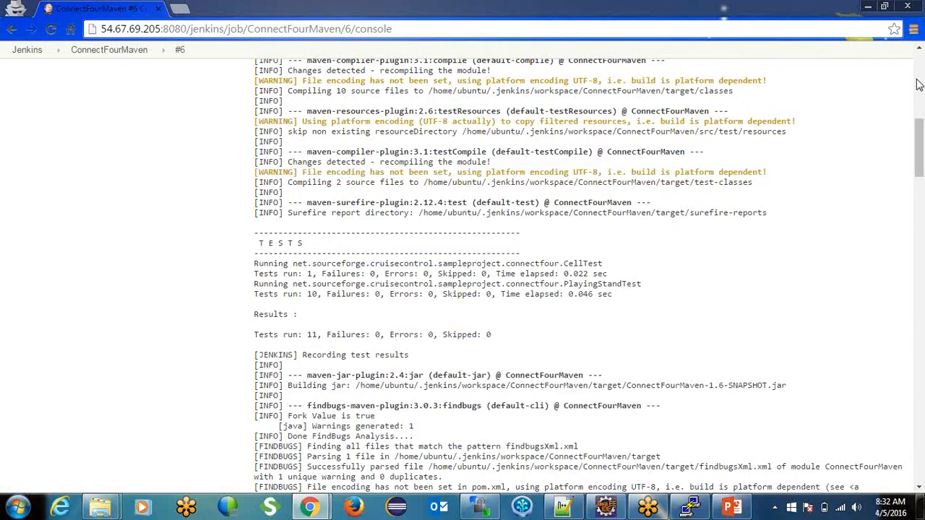
pyautogui.click(919, 85)
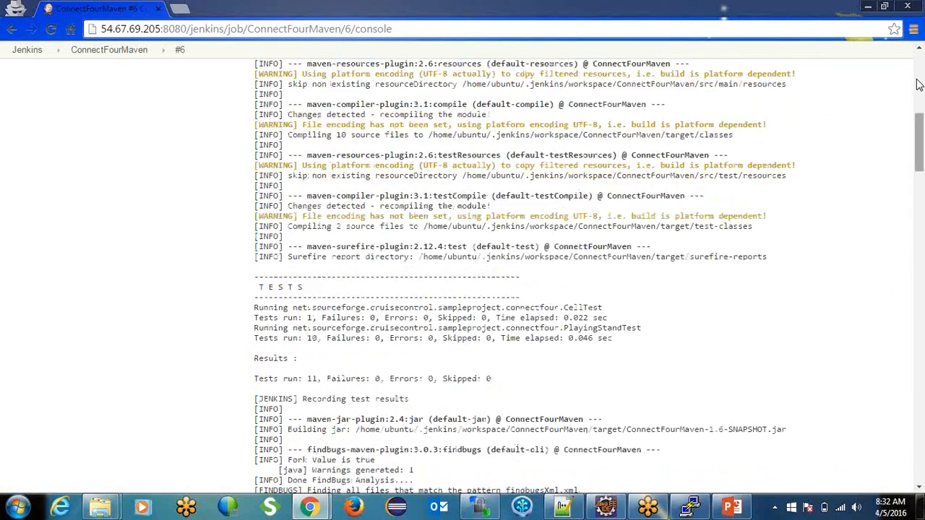
pyautogui.click(922, 61)
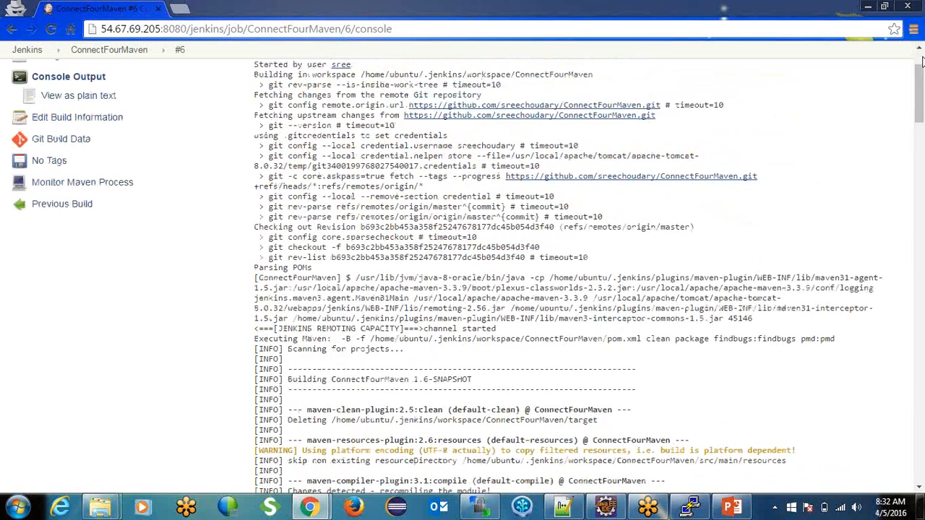
pyautogui.click(142, 77)
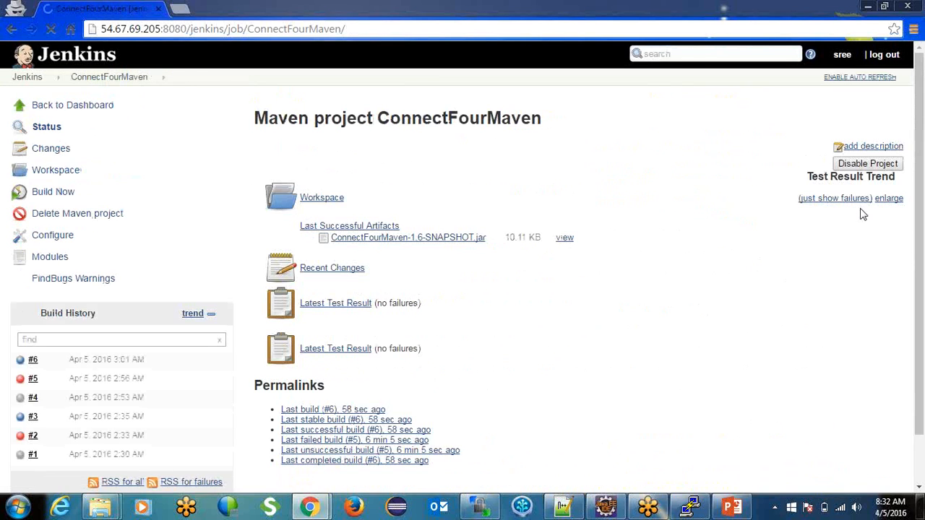
# Open the FindBugs Warnings report for the latest build, then return to the ConnectFourMaven project page
pyautogui.moveTo(921, 141); pyautogui.dragTo(921, 194)
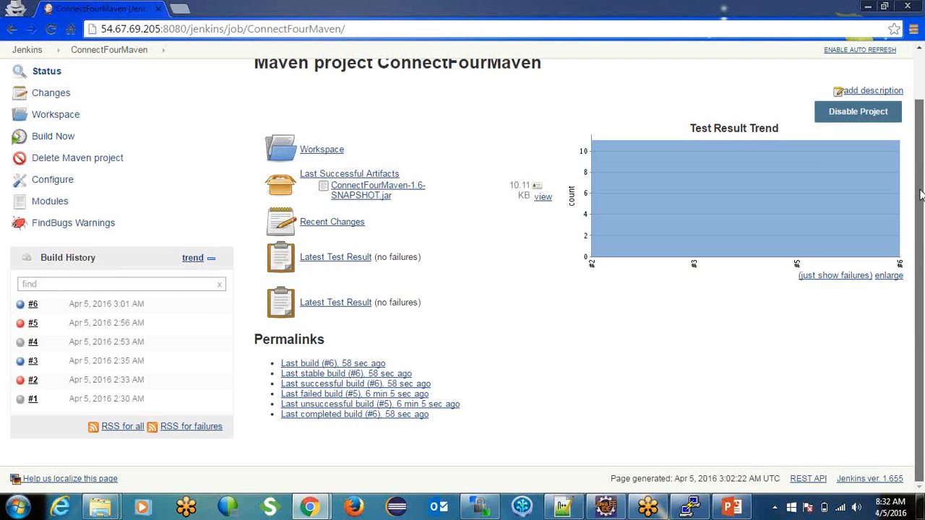
pyautogui.click(101, 230)
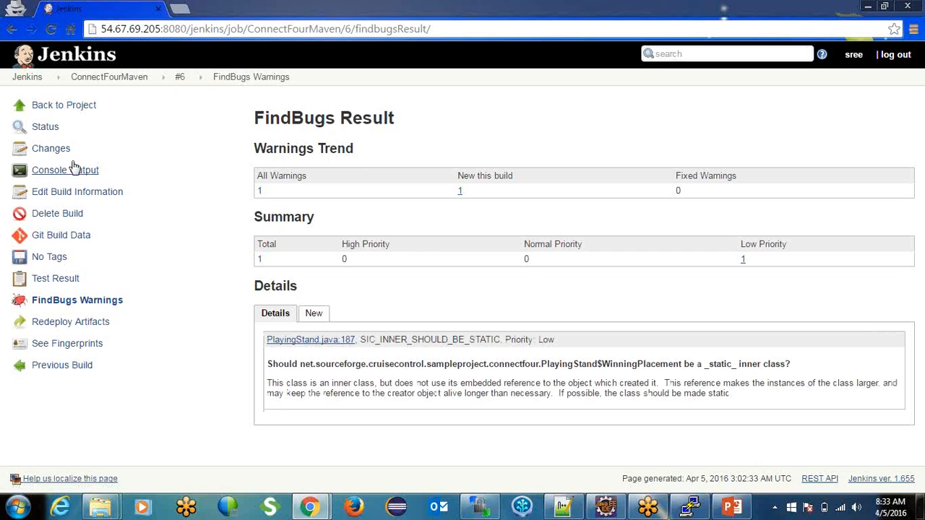
pyautogui.click(128, 77)
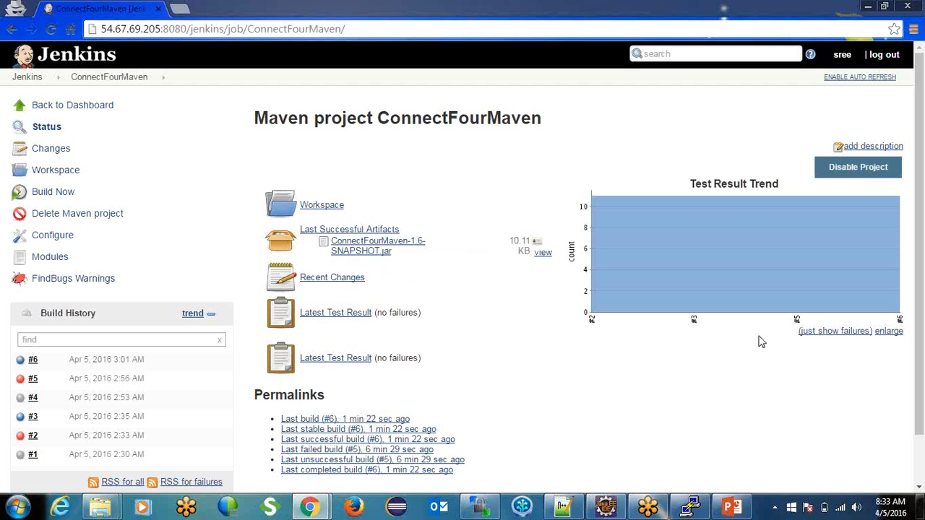
# Open the ConnectFourMaven job configuration
pyautogui.moveTo(922, 201); pyautogui.dragTo(920, 176)
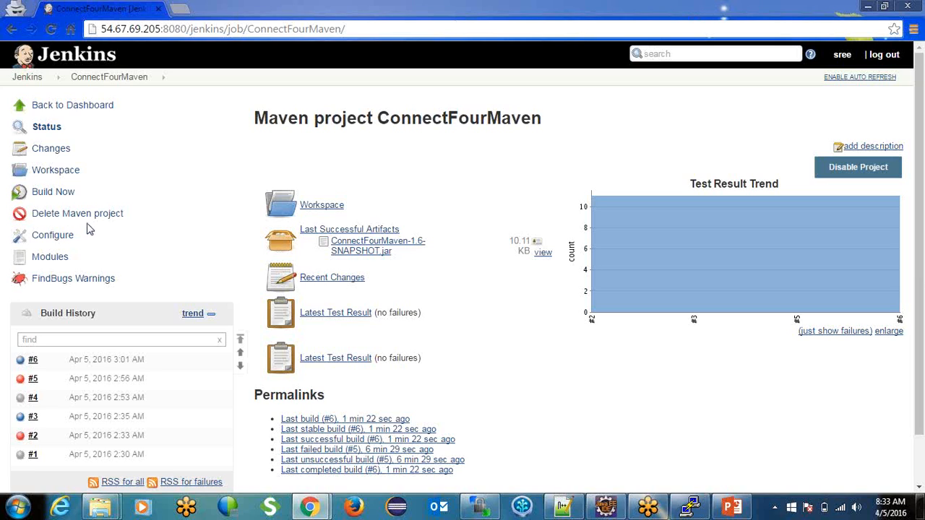
pyautogui.click(56, 243)
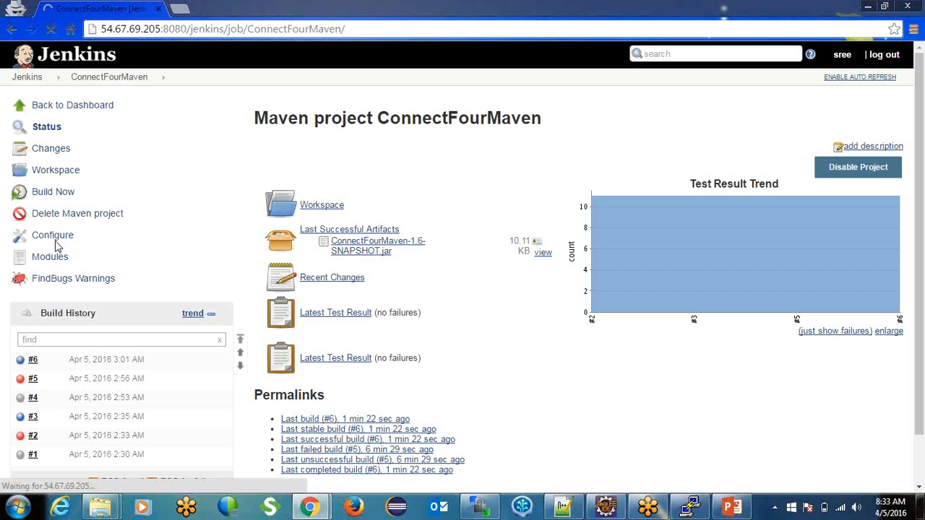